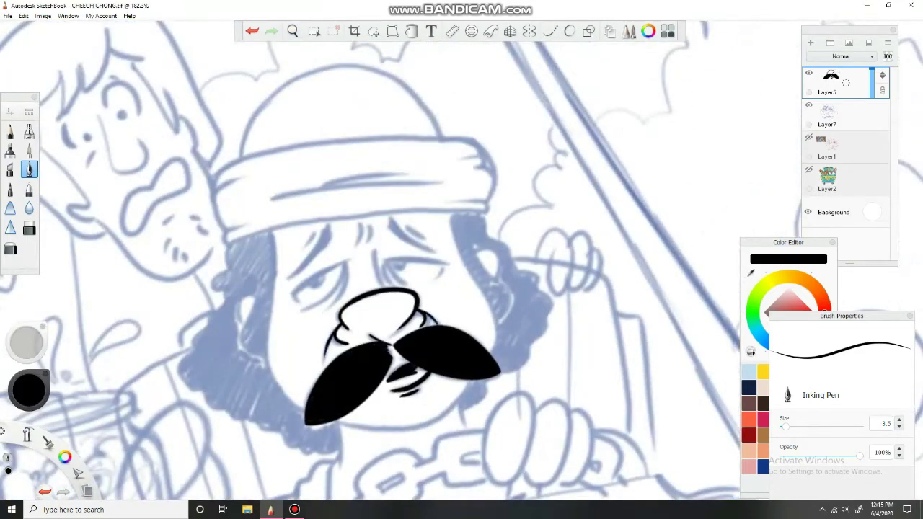
# - Ink both slanted eyebrows of the moustached man in black with the Inking Pen, following the blue sketch
pyautogui.moveTo(334, 285); pyautogui.dragTo(346, 266)
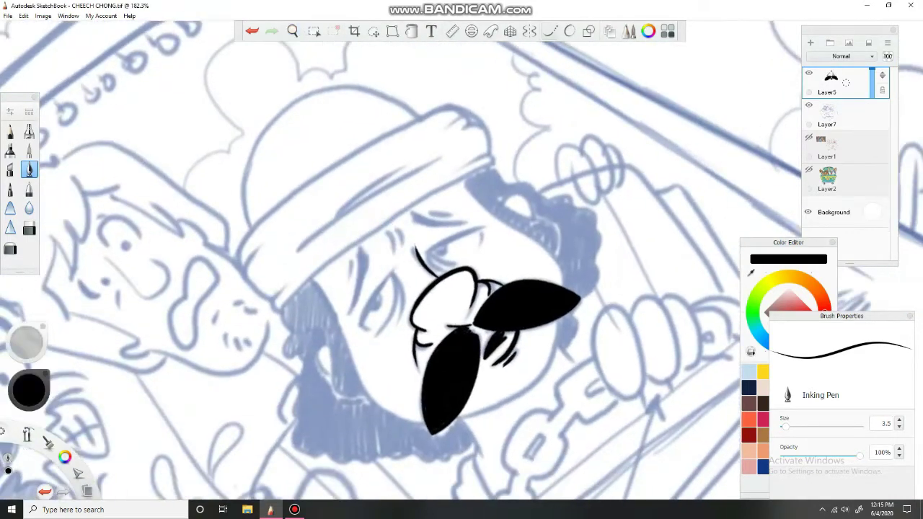
pyautogui.click(550, 30)
pyautogui.moveTo(351, 312); pyautogui.dragTo(363, 252)
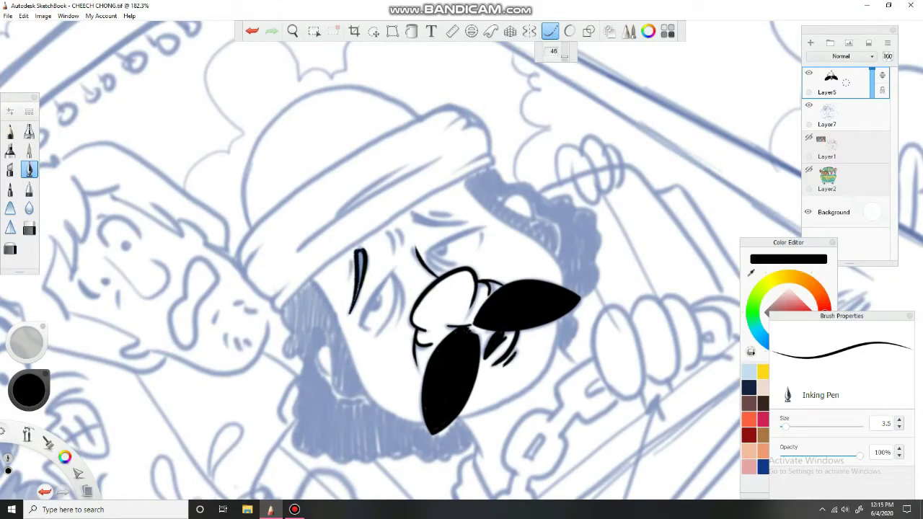
pyautogui.moveTo(334, 284)
pyautogui.mouseDown()
pyautogui.moveTo(346, 311)
pyautogui.moveTo(339, 332)
pyautogui.mouseUp()
pyautogui.click(550, 30)
pyautogui.moveTo(456, 306); pyautogui.dragTo(453, 250)
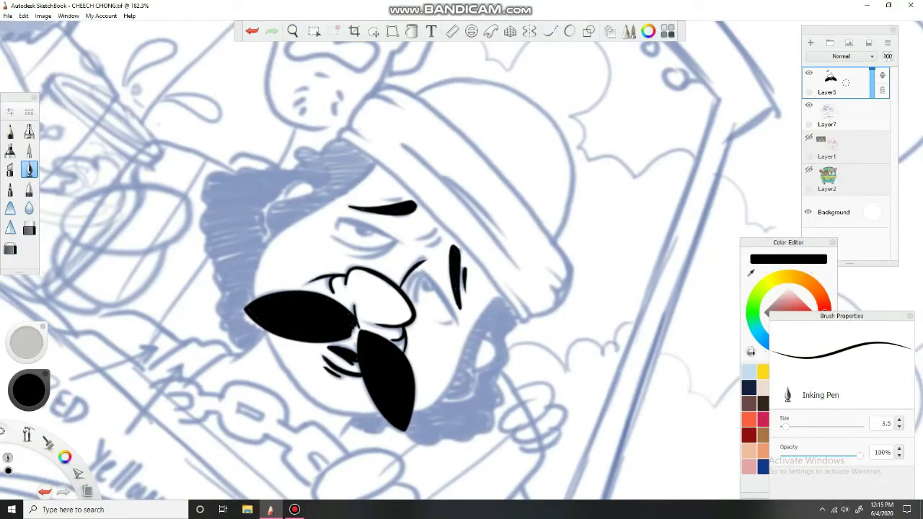
# - Ink the man's forehead creases and his droopy eyes, including eyelids, pupils and bags beneath them
pyautogui.moveTo(316, 78); pyautogui.dragTo(369, 267)
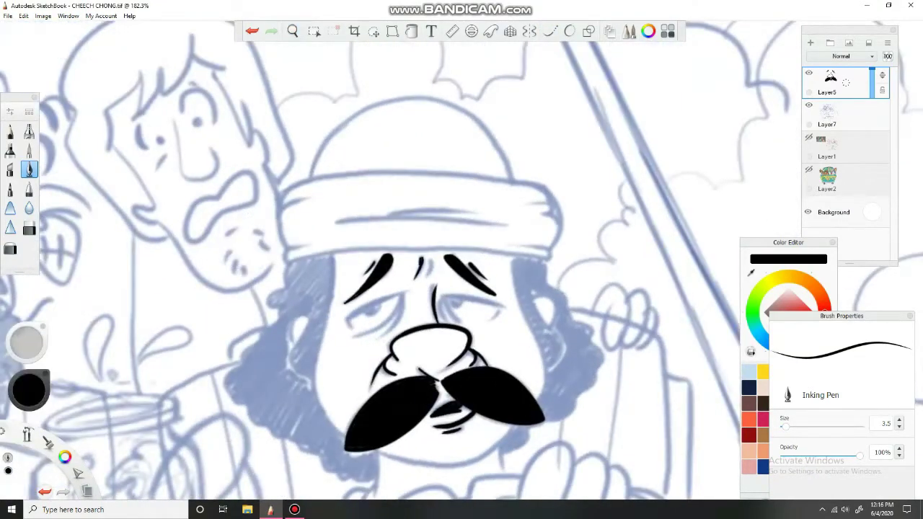
pyautogui.moveTo(429, 268); pyautogui.dragTo(400, 301)
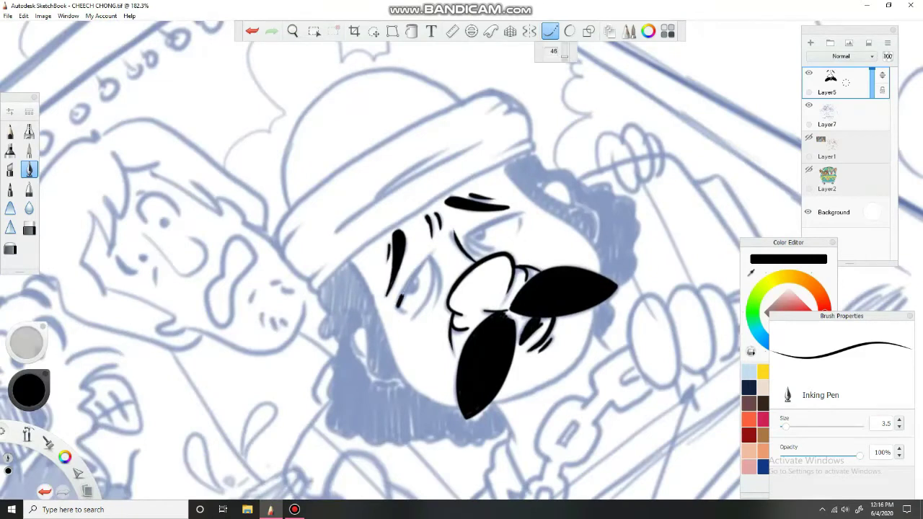
pyautogui.moveTo(433, 251); pyautogui.dragTo(399, 295)
pyautogui.moveTo(470, 233); pyautogui.dragTo(520, 214)
pyautogui.moveTo(431, 258)
pyautogui.mouseDown()
pyautogui.moveTo(417, 317)
pyautogui.moveTo(434, 309)
pyautogui.mouseUp()
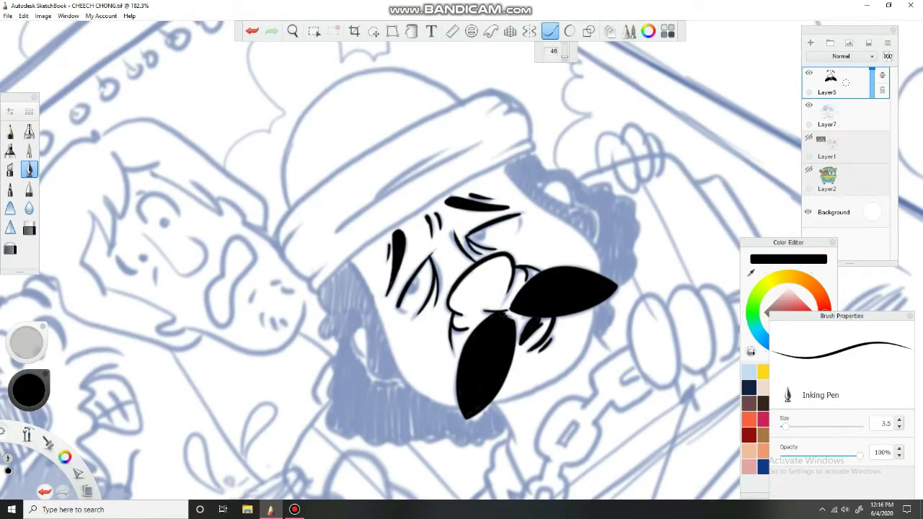
pyautogui.moveTo(472, 234); pyautogui.dragTo(484, 239)
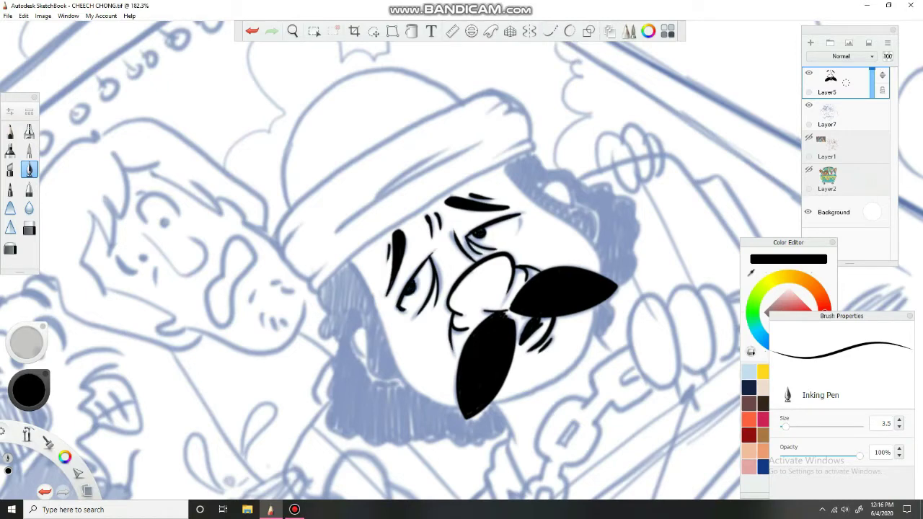
# - Ink the outline of the man's face from the hat down around the chin, plus both ears
pyautogui.moveTo(320, 72); pyautogui.dragTo(339, 130)
pyautogui.click(549, 31)
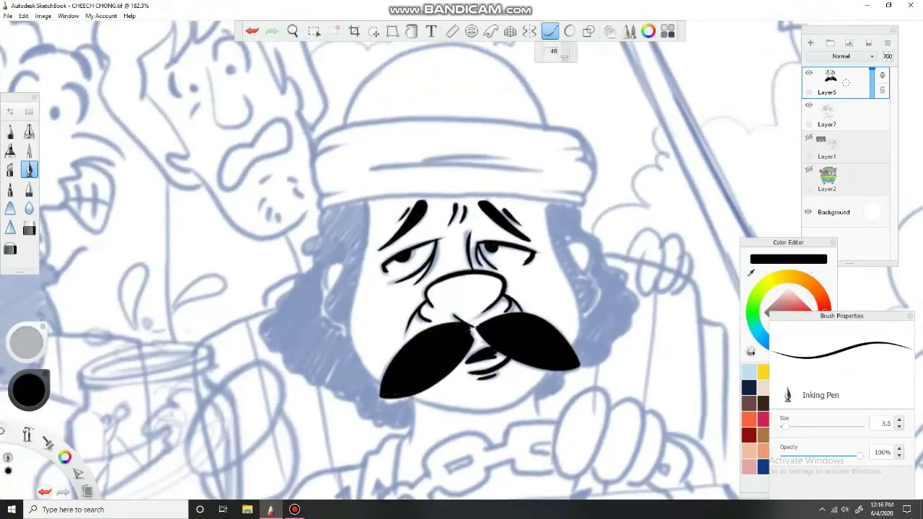
pyautogui.moveTo(370, 201)
pyautogui.mouseDown()
pyautogui.moveTo(356, 272)
pyautogui.moveTo(368, 367)
pyautogui.moveTo(440, 405)
pyautogui.moveTo(491, 410)
pyautogui.moveTo(552, 371)
pyautogui.moveTo(574, 339)
pyautogui.moveTo(541, 201)
pyautogui.mouseUp()
pyautogui.moveTo(573, 262)
pyautogui.mouseDown()
pyautogui.moveTo(591, 281)
pyautogui.moveTo(581, 317)
pyautogui.mouseUp()
pyautogui.moveTo(352, 242); pyautogui.dragTo(332, 290)
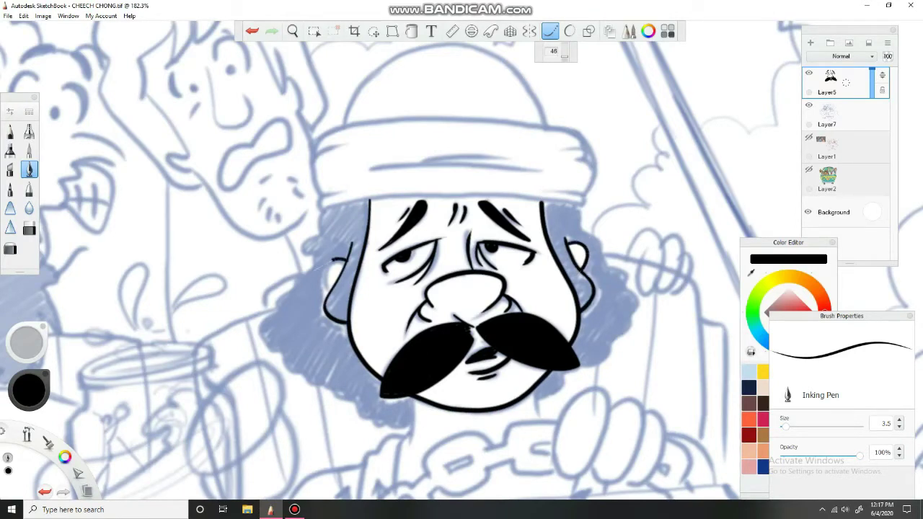
# - Ink the bumpy outer contour of the curly hair on both sides of the man's head
pyautogui.click(550, 30)
pyautogui.moveTo(325, 211)
pyautogui.mouseDown()
pyautogui.moveTo(277, 313)
pyautogui.moveTo(303, 371)
pyautogui.mouseUp()
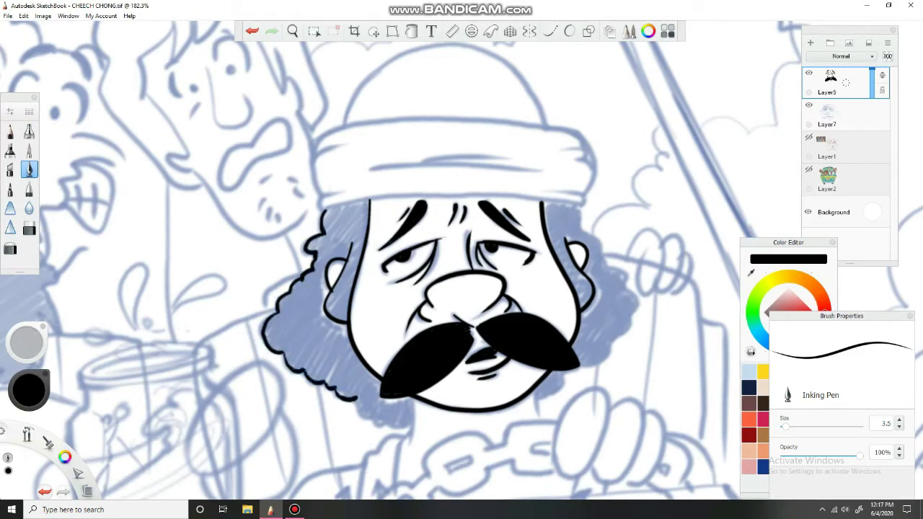
pyautogui.moveTo(356, 398); pyautogui.dragTo(386, 424)
pyautogui.moveTo(576, 208)
pyautogui.mouseDown()
pyautogui.moveTo(636, 313)
pyautogui.moveTo(625, 337)
pyautogui.moveTo(567, 375)
pyautogui.mouseUp()
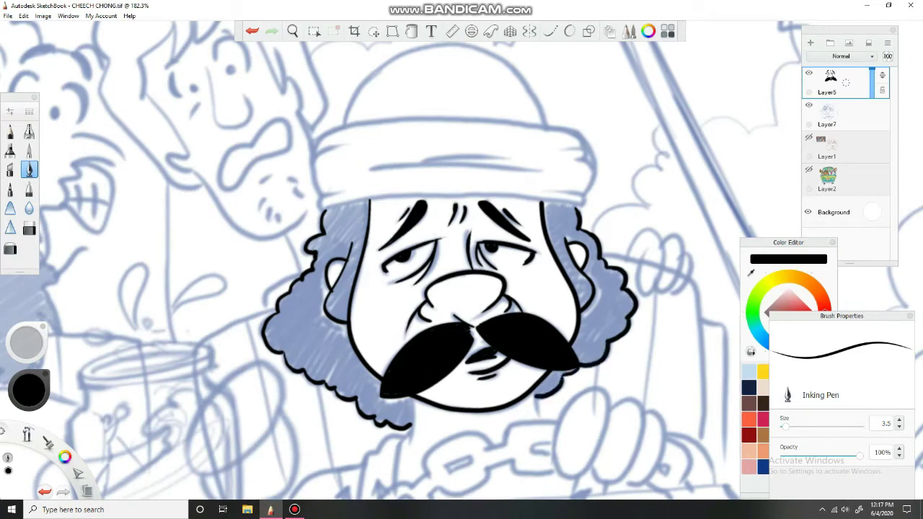
# - Ink the two neck lines below the man's chin and hair
pyautogui.scroll(-3, 461, 260)
pyautogui.click(549, 31)
pyautogui.moveTo(413, 338); pyautogui.dragTo(412, 384)
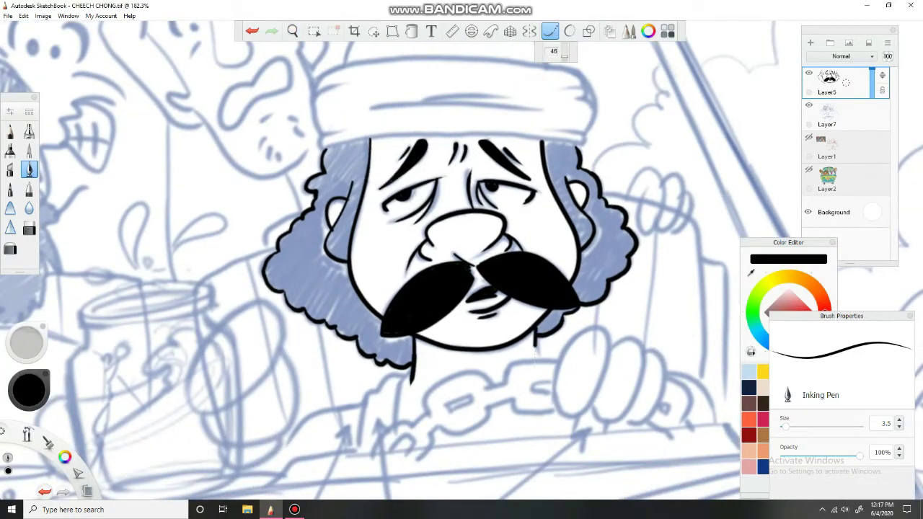
# - Ink the long lower and upper edges of the beanie's folded brim
pyautogui.moveTo(505, 216); pyautogui.dragTo(555, 296)
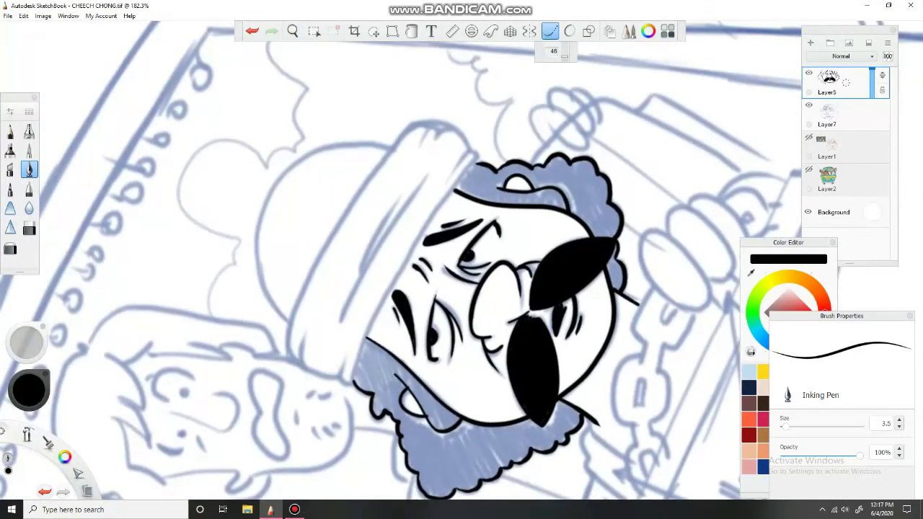
pyautogui.moveTo(355, 381); pyautogui.dragTo(372, 324)
pyautogui.moveTo(473, 160); pyautogui.dragTo(353, 381)
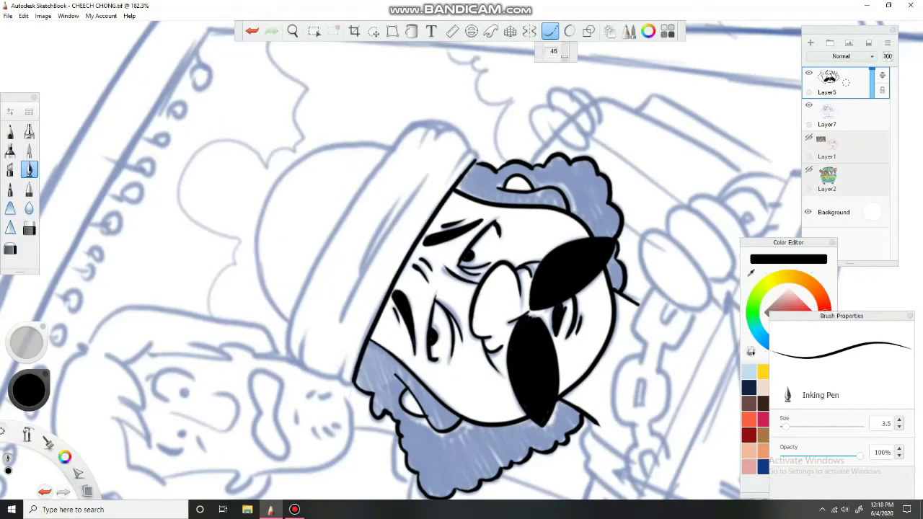
pyautogui.moveTo(410, 132)
pyautogui.mouseDown()
pyautogui.moveTo(324, 244)
pyautogui.moveTo(287, 346)
pyautogui.mouseUp()
pyautogui.hotkey('ctrl', 'z')
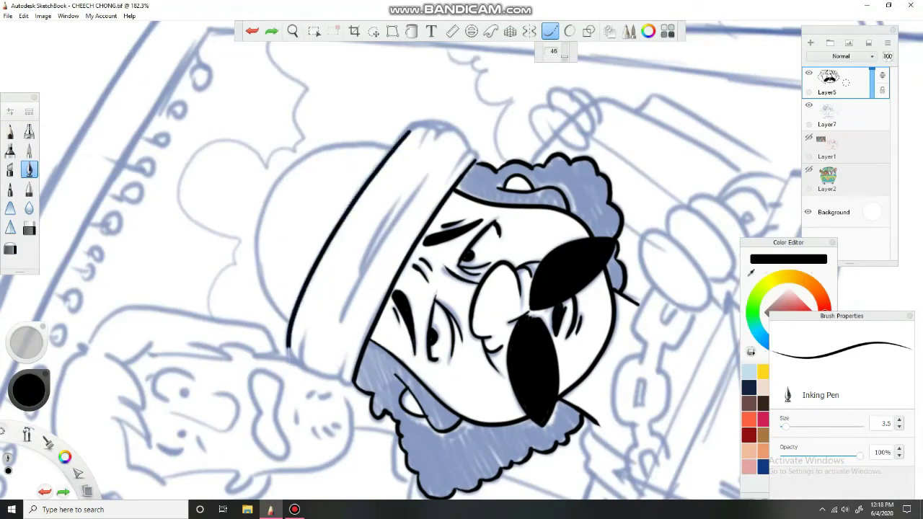
# - Ink the rounded ends and fabric folds of the beanie's brim, and outline the dome above it
pyautogui.press('space')
pyautogui.moveTo(324, 149); pyautogui.dragTo(351, 184)
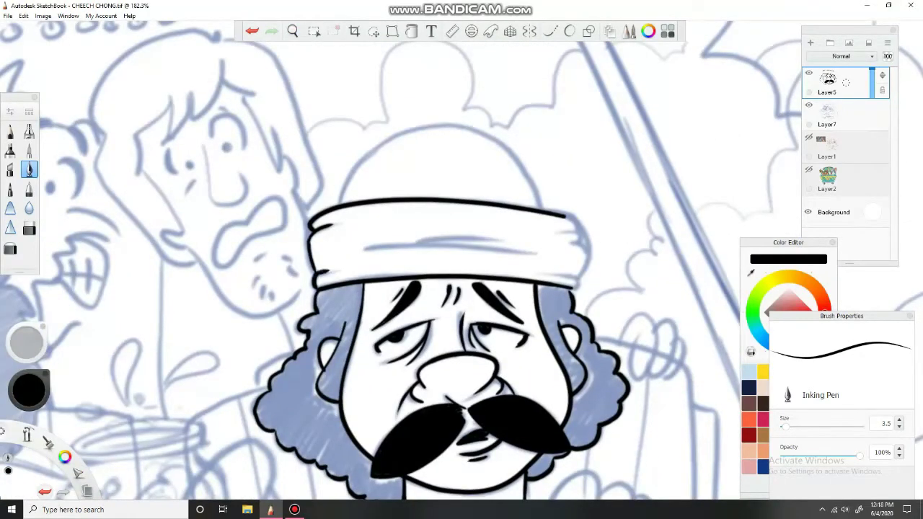
pyautogui.press('space')
pyautogui.moveTo(309, 138); pyautogui.dragTo(287, 313)
pyautogui.moveTo(380, 381); pyautogui.dragTo(399, 400)
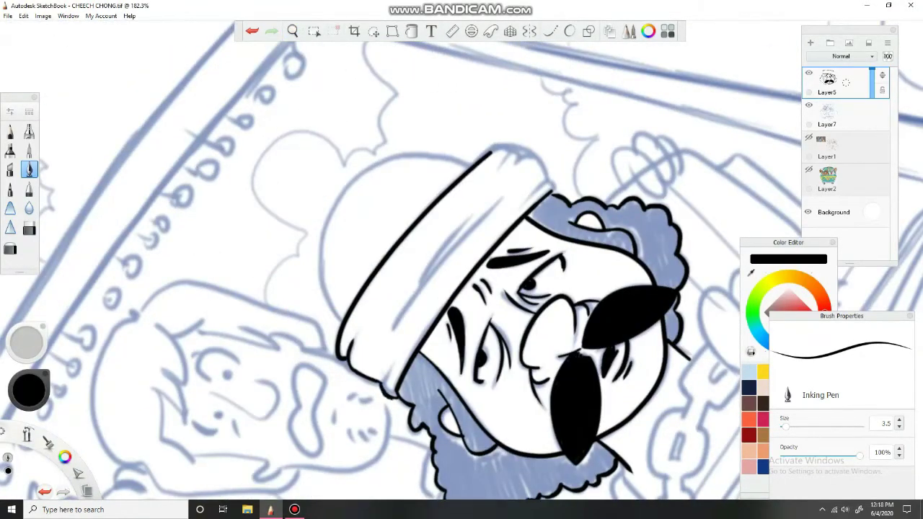
pyautogui.moveTo(556, 194)
pyautogui.mouseDown()
pyautogui.moveTo(506, 153)
pyautogui.moveTo(394, 329)
pyautogui.mouseUp()
pyautogui.click(550, 31)
pyautogui.moveTo(472, 213); pyautogui.dragTo(418, 287)
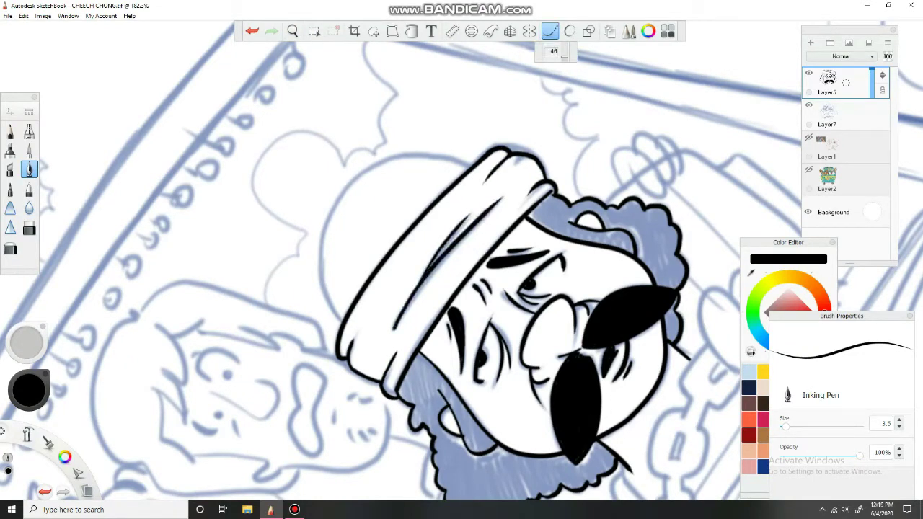
pyautogui.moveTo(336, 323)
pyautogui.mouseDown()
pyautogui.moveTo(318, 254)
pyautogui.moveTo(433, 154)
pyautogui.moveTo(473, 167)
pyautogui.mouseUp()
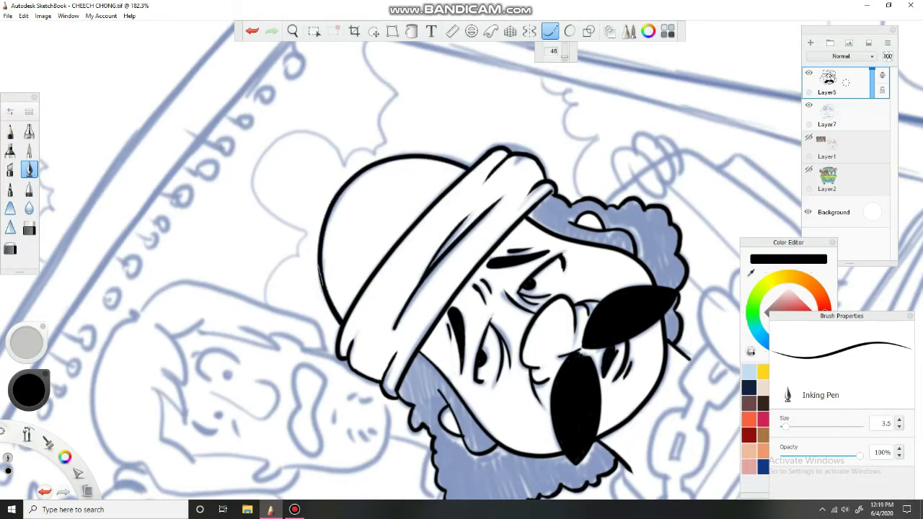
# - Fill the sideburn between the face and the ear on the right side of the head with solid black
pyautogui.press('space')
pyautogui.moveTo(330, 154); pyautogui.dragTo(382, 196)
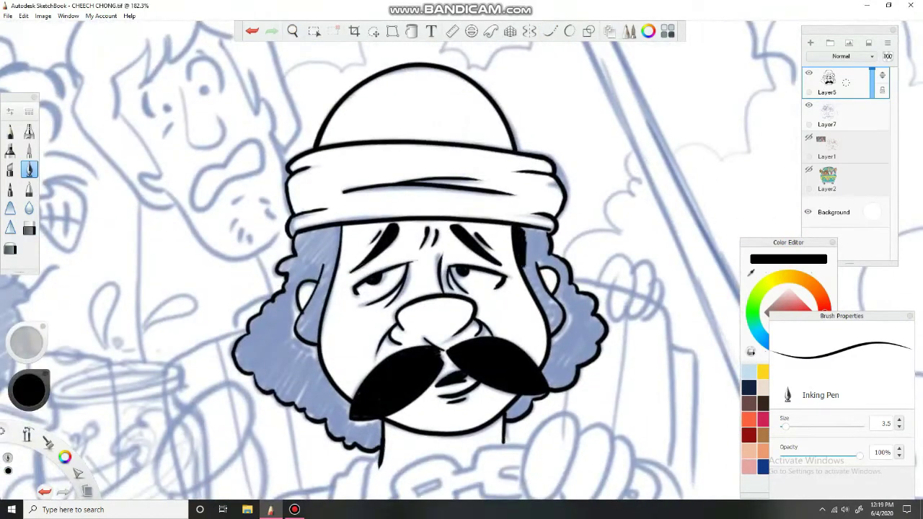
pyautogui.moveTo(522, 255)
pyautogui.mouseDown()
pyautogui.moveTo(557, 313)
pyautogui.moveTo(554, 332)
pyautogui.mouseUp()
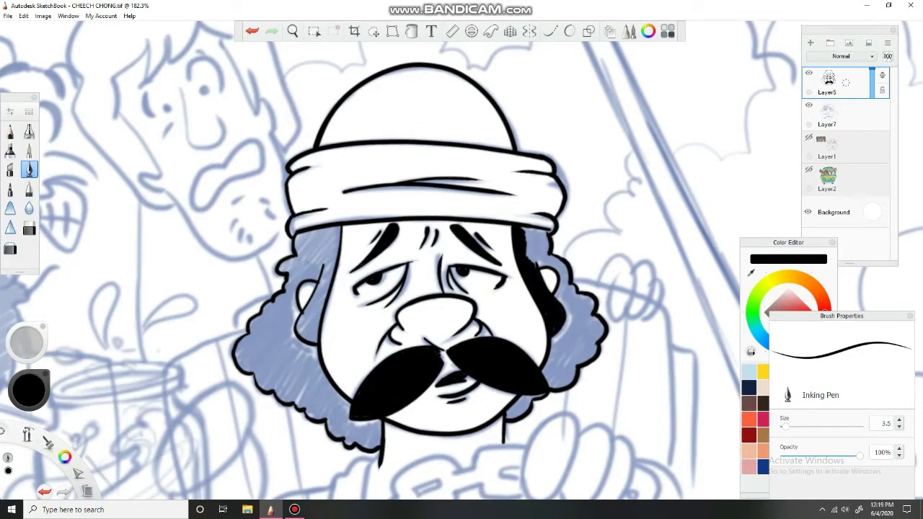
pyautogui.moveTo(547, 233)
pyautogui.mouseDown()
pyautogui.moveTo(539, 266)
pyautogui.moveTo(528, 266)
pyautogui.mouseUp()
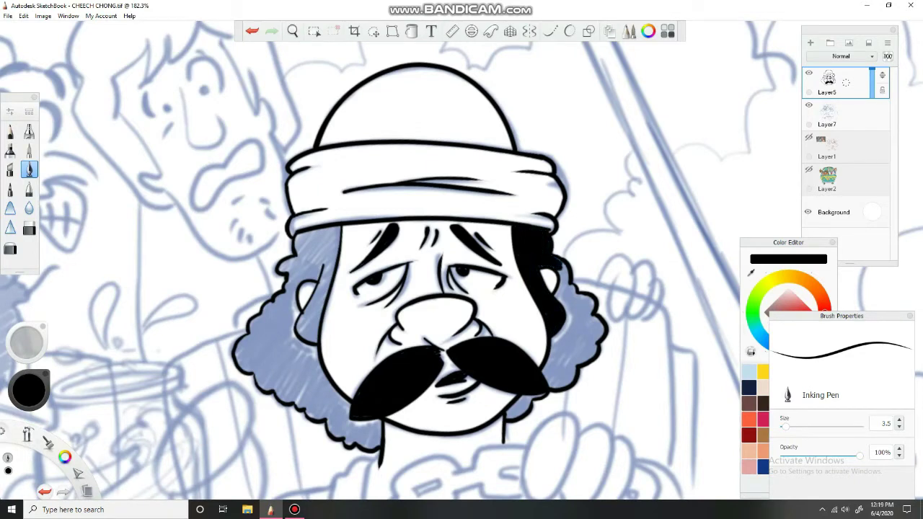
# - Fill the curls behind and below the right-hand ear with black, leaving a thin light gap around the ear and moustache tip
pyautogui.click(550, 31)
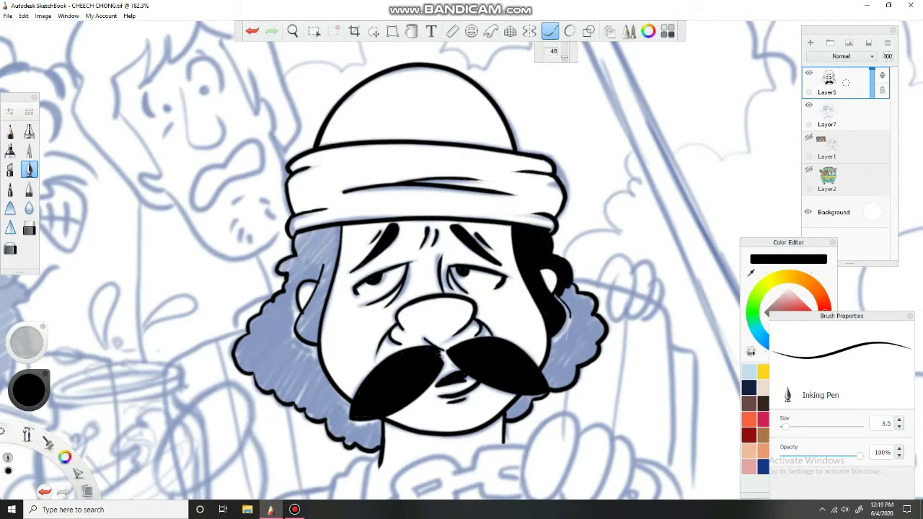
pyautogui.click(550, 31)
pyautogui.moveTo(578, 293); pyautogui.dragTo(553, 350)
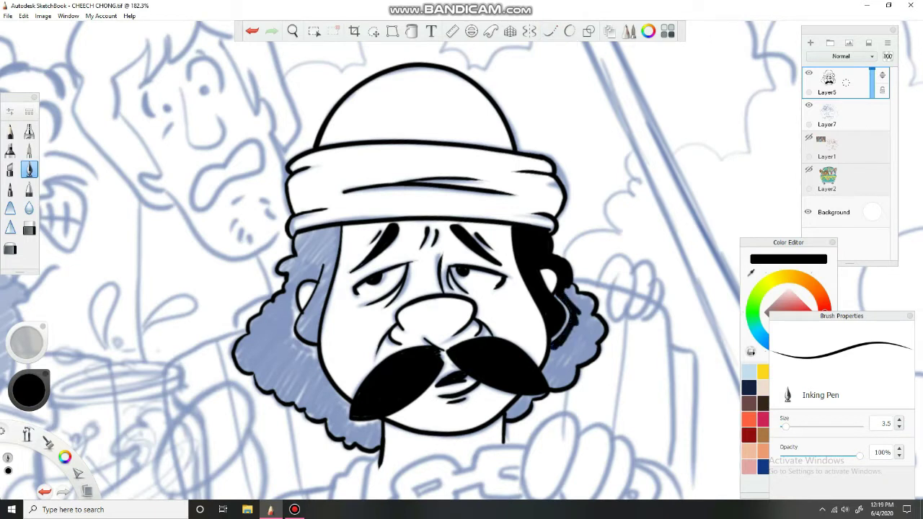
pyautogui.click(550, 31)
pyautogui.click(550, 31)
pyautogui.moveTo(555, 387)
pyautogui.mouseDown()
pyautogui.moveTo(574, 367)
pyautogui.moveTo(582, 336)
pyautogui.moveTo(596, 345)
pyautogui.moveTo(603, 318)
pyautogui.moveTo(577, 287)
pyautogui.mouseUp()
pyautogui.moveTo(576, 321); pyautogui.dragTo(591, 294)
pyautogui.moveTo(585, 322); pyautogui.dragTo(595, 298)
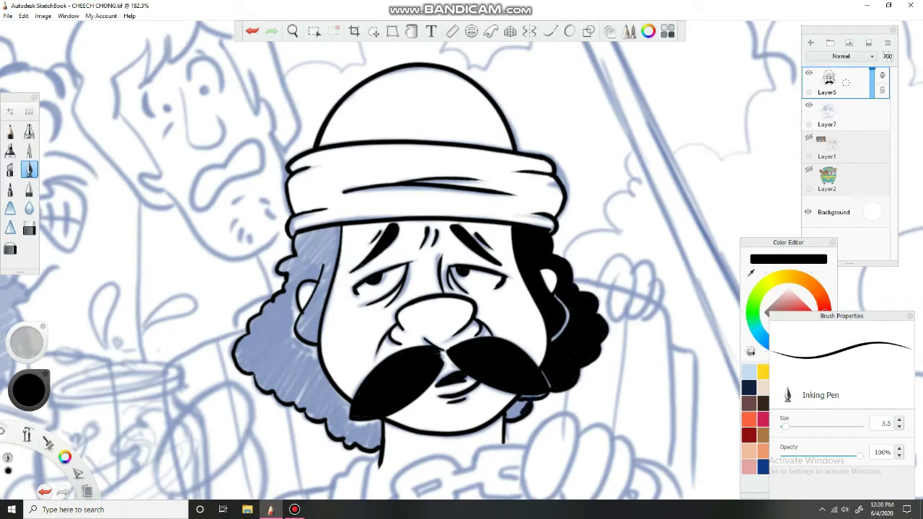
pyautogui.moveTo(508, 417); pyautogui.dragTo(530, 401)
# - Fill the left-hand sideburn with black and ink separating contours around the ear lobe and moustache tip
pyautogui.moveTo(326, 278); pyautogui.dragTo(361, 220)
pyautogui.moveTo(396, 184)
pyautogui.mouseDown()
pyautogui.moveTo(421, 232)
pyautogui.moveTo(430, 291)
pyautogui.mouseUp()
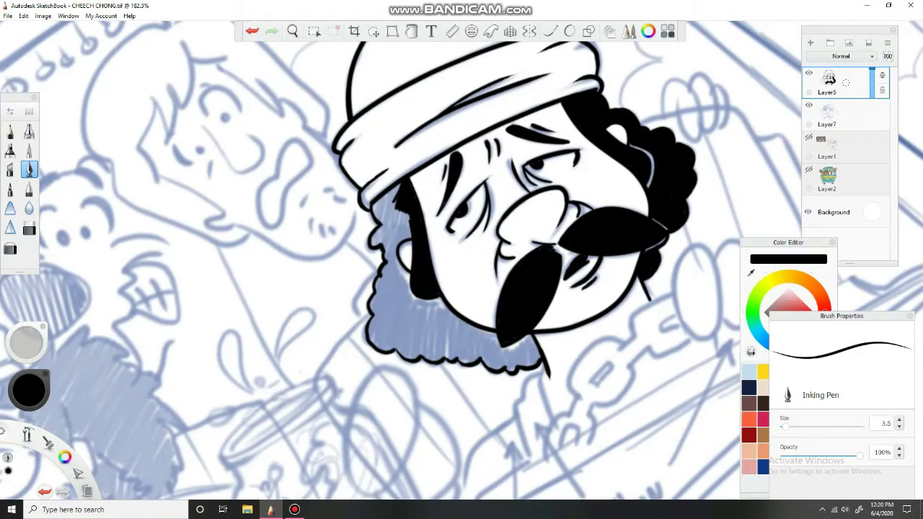
pyautogui.click(551, 31)
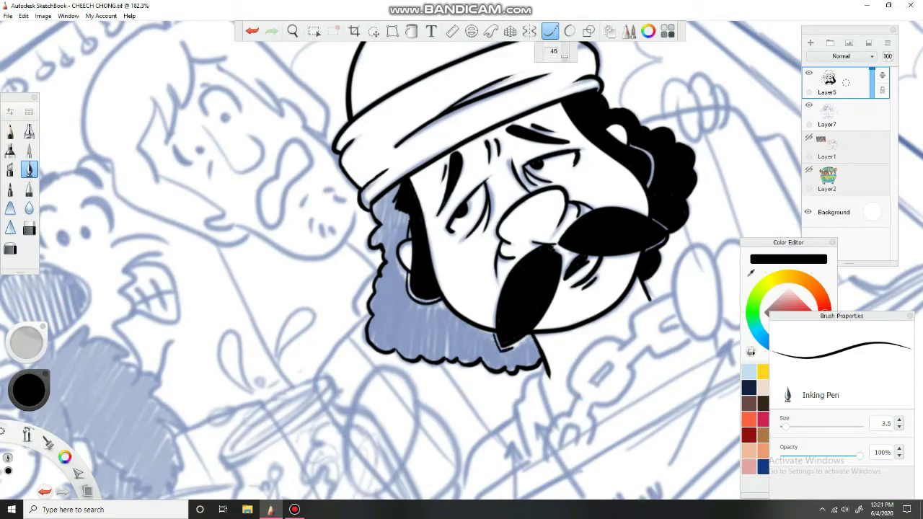
pyautogui.click(550, 31)
# - Fill the upper curls between the beanie and the left-hand ear with solid black
pyautogui.moveTo(383, 202); pyautogui.dragTo(373, 221)
pyautogui.moveTo(394, 184)
pyautogui.mouseDown()
pyautogui.moveTo(373, 247)
pyautogui.moveTo(386, 263)
pyautogui.moveTo(397, 244)
pyautogui.mouseUp()
pyautogui.moveTo(408, 214); pyautogui.dragTo(397, 278)
pyautogui.moveTo(413, 272); pyautogui.dragTo(402, 309)
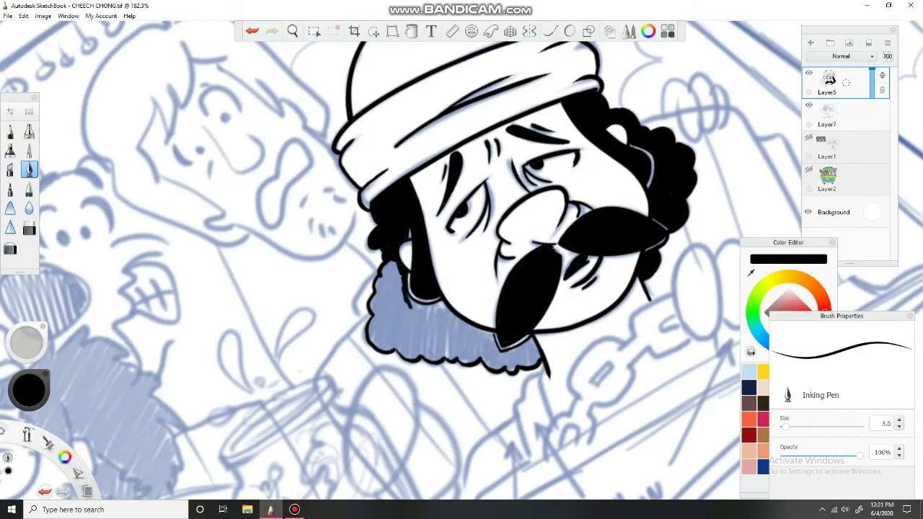
# - Fill the remaining curls behind and below the left-hand ear down to the neck with solid black
pyautogui.moveTo(403, 263); pyautogui.dragTo(395, 306)
pyautogui.moveTo(393, 261)
pyautogui.mouseDown()
pyautogui.moveTo(382, 312)
pyautogui.moveTo(376, 298)
pyautogui.mouseUp()
pyautogui.moveTo(384, 294)
pyautogui.mouseDown()
pyautogui.moveTo(371, 314)
pyautogui.moveTo(371, 350)
pyautogui.mouseUp()
pyautogui.moveTo(392, 313); pyautogui.dragTo(370, 333)
pyautogui.moveTo(396, 307)
pyautogui.mouseDown()
pyautogui.moveTo(377, 342)
pyautogui.moveTo(392, 332)
pyautogui.mouseUp()
pyautogui.moveTo(430, 308)
pyautogui.mouseDown()
pyautogui.moveTo(401, 333)
pyautogui.moveTo(421, 333)
pyautogui.mouseUp()
pyautogui.moveTo(456, 304)
pyautogui.mouseDown()
pyautogui.moveTo(434, 336)
pyautogui.moveTo(454, 338)
pyautogui.mouseUp()
pyautogui.moveTo(485, 320); pyautogui.dragTo(463, 342)
pyautogui.moveTo(529, 340)
pyautogui.mouseDown()
pyautogui.moveTo(502, 357)
pyautogui.moveTo(523, 365)
pyautogui.mouseUp()
pyautogui.moveTo(540, 342); pyautogui.dragTo(526, 367)
pyautogui.moveTo(427, 336); pyautogui.dragTo(404, 358)
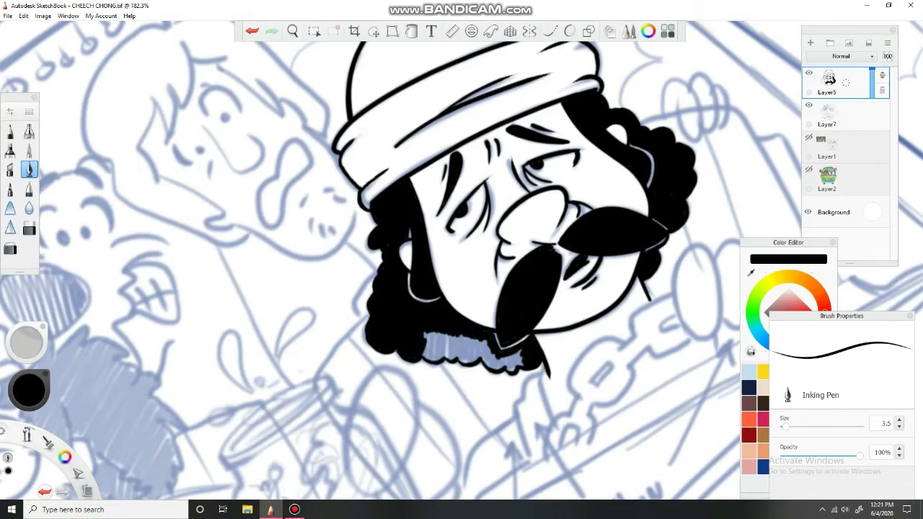
pyautogui.press('space')
pyautogui.moveTo(504, 216)
pyautogui.mouseDown()
pyautogui.moveTo(469, 180)
pyautogui.moveTo(433, 166)
pyautogui.mouseUp()
pyautogui.moveTo(384, 249)
pyautogui.mouseDown()
pyautogui.moveTo(367, 300)
pyautogui.moveTo(375, 351)
pyautogui.mouseUp()
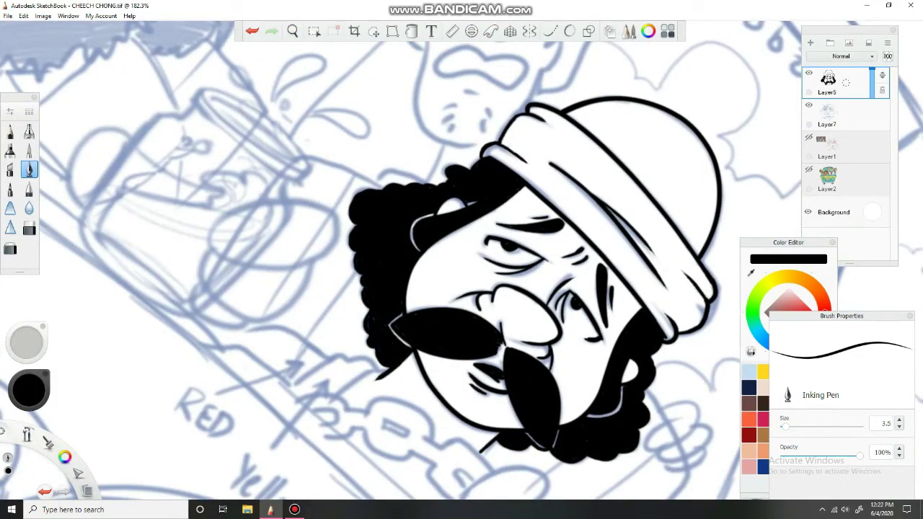
# - Ink the three rounded fingers of the hand gripping the chain beside the man's neck, undoing faulty strokes
pyautogui.press('space')
pyautogui.moveTo(458, 258)
pyautogui.mouseDown()
pyautogui.moveTo(258, 288)
pyautogui.moveTo(270, 242)
pyautogui.mouseUp()
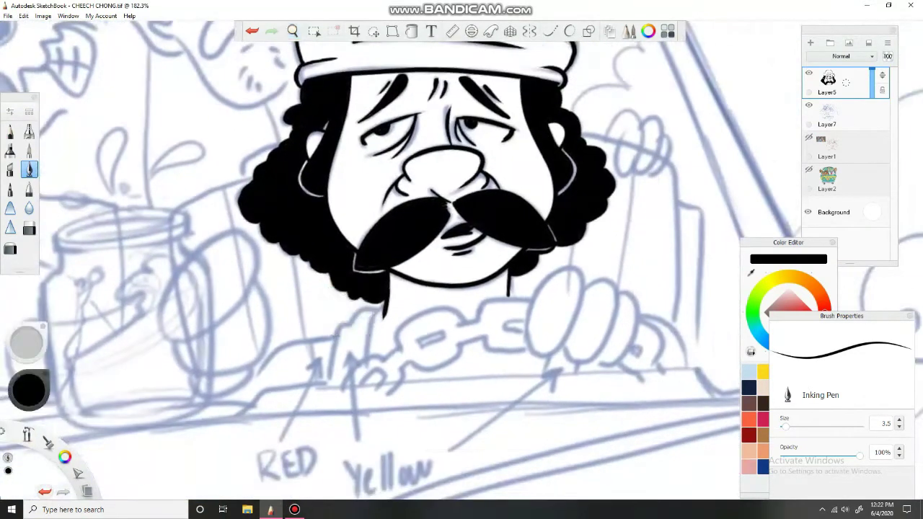
pyautogui.click(550, 31)
pyautogui.moveTo(583, 292)
pyautogui.mouseDown()
pyautogui.moveTo(577, 268)
pyautogui.moveTo(530, 346)
pyautogui.mouseUp()
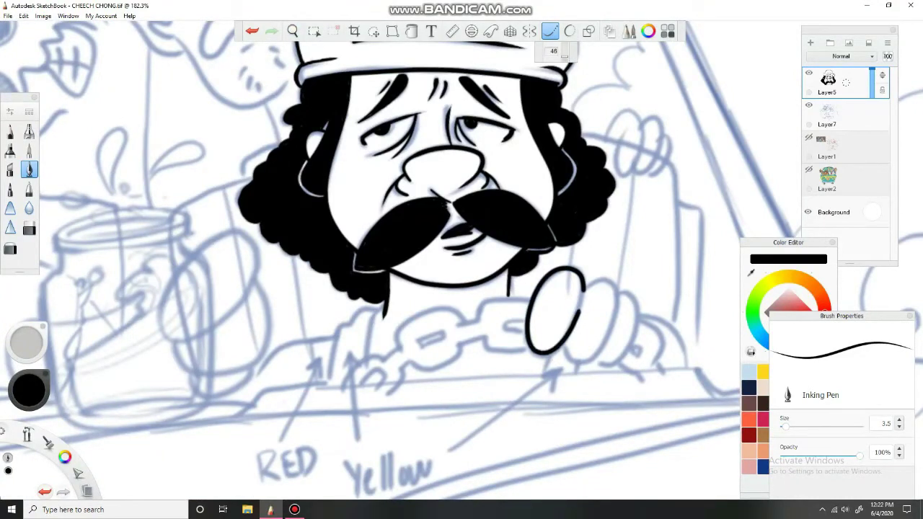
pyautogui.hotkey('ctrl', 'z')
pyautogui.moveTo(582, 309)
pyautogui.mouseDown()
pyautogui.moveTo(579, 272)
pyautogui.moveTo(531, 315)
pyautogui.moveTo(573, 328)
pyautogui.moveTo(619, 305)
pyautogui.moveTo(583, 288)
pyautogui.moveTo(640, 312)
pyautogui.moveTo(590, 364)
pyautogui.mouseUp()
pyautogui.hotkey('ctrl', 'z')
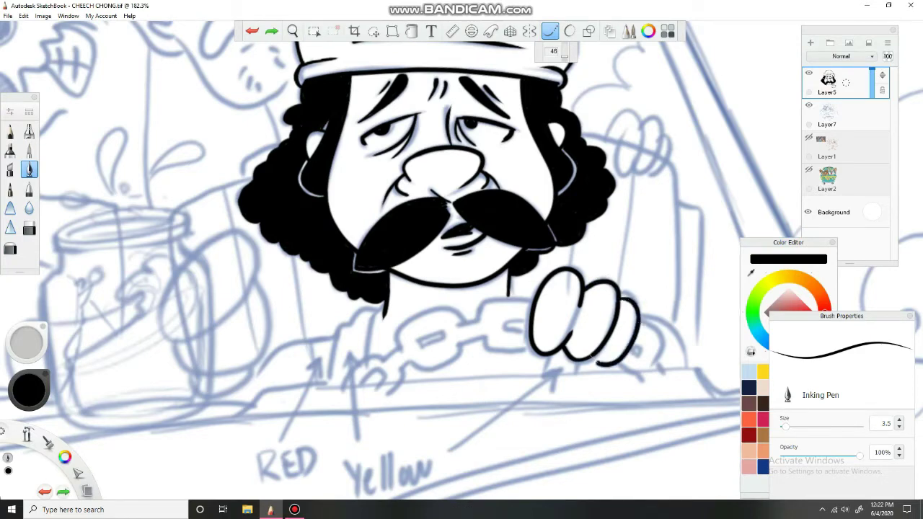
# - Ink the chain links running through the gripping hand, along with the moustached man's collar and shoulder contours
pyautogui.moveTo(536, 296); pyautogui.dragTo(508, 280)
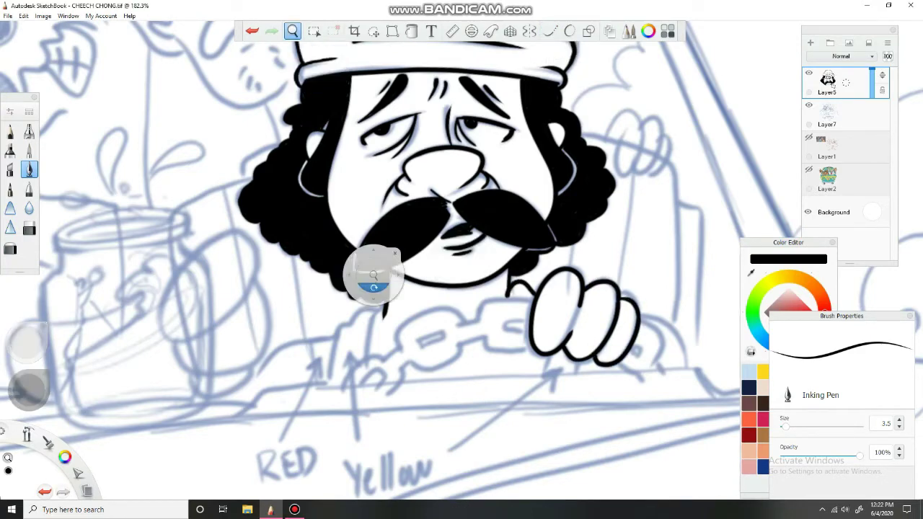
pyautogui.moveTo(371, 268)
pyautogui.mouseDown()
pyautogui.moveTo(404, 231)
pyautogui.moveTo(461, 261)
pyautogui.moveTo(450, 346)
pyautogui.mouseUp()
pyautogui.click(550, 30)
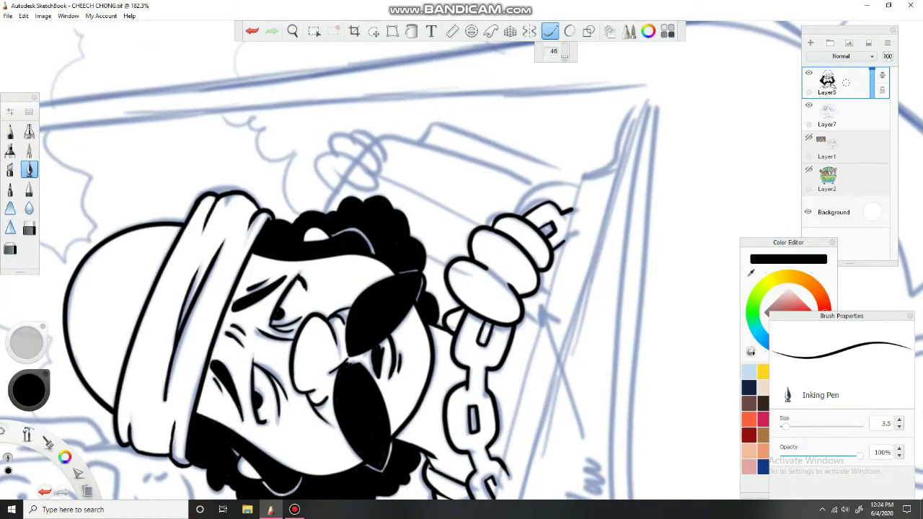
pyautogui.moveTo(552, 234)
pyautogui.mouseDown()
pyautogui.moveTo(509, 289)
pyautogui.moveTo(583, 329)
pyautogui.mouseUp()
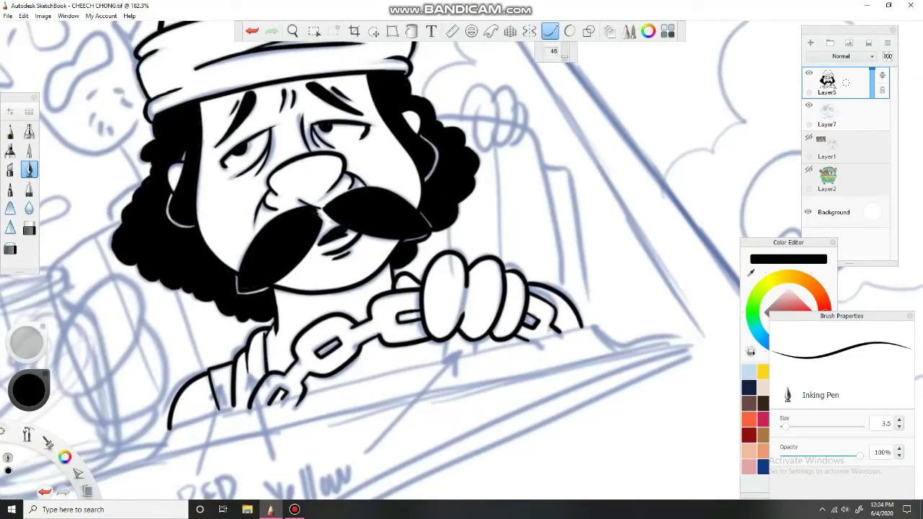
# - Add a new layer and draw a flat black ellipse over the sketched rim of the jar
pyautogui.press('space')
pyautogui.moveTo(402, 215); pyautogui.dragTo(515, 226)
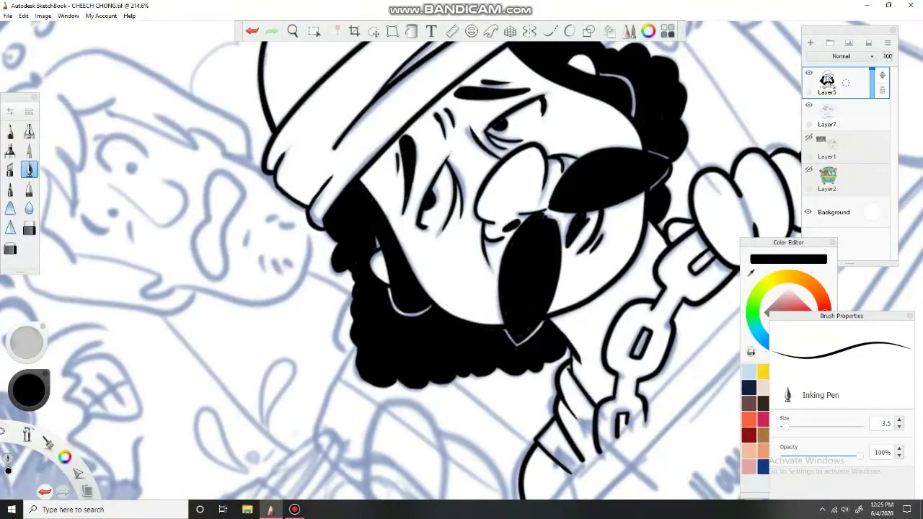
pyautogui.press('space')
pyautogui.moveTo(351, 156)
pyautogui.mouseDown()
pyautogui.moveTo(329, 356)
pyautogui.moveTo(439, 295)
pyautogui.moveTo(396, 296)
pyautogui.moveTo(339, 329)
pyautogui.mouseUp()
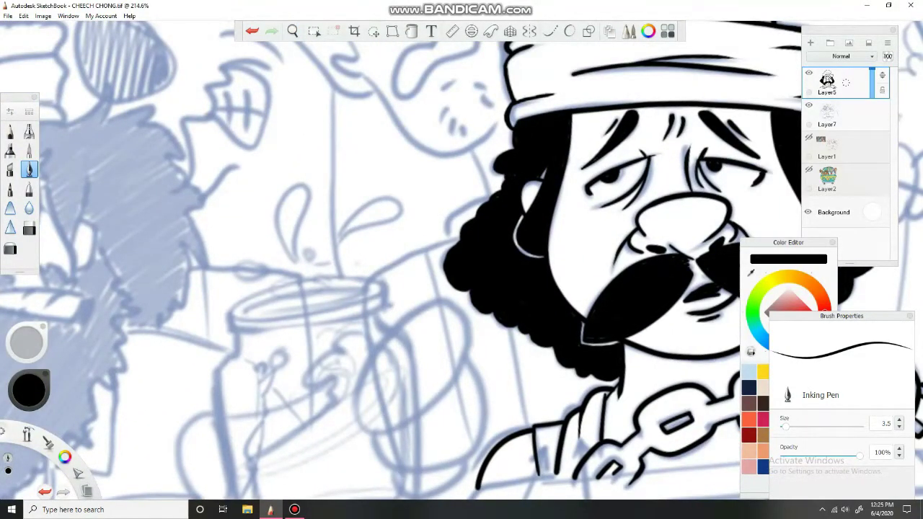
pyautogui.press('space')
pyautogui.moveTo(294, 253)
pyautogui.mouseDown()
pyautogui.moveTo(433, 161)
pyautogui.moveTo(387, 263)
pyautogui.mouseUp()
pyautogui.click(810, 43)
pyautogui.click(589, 31)
pyautogui.click(565, 51)
pyautogui.moveTo(422, 311)
pyautogui.mouseDown()
pyautogui.moveTo(498, 329)
pyautogui.moveTo(497, 311)
pyautogui.moveTo(437, 223)
pyautogui.moveTo(482, 87)
pyautogui.mouseUp()
pyautogui.press('space')
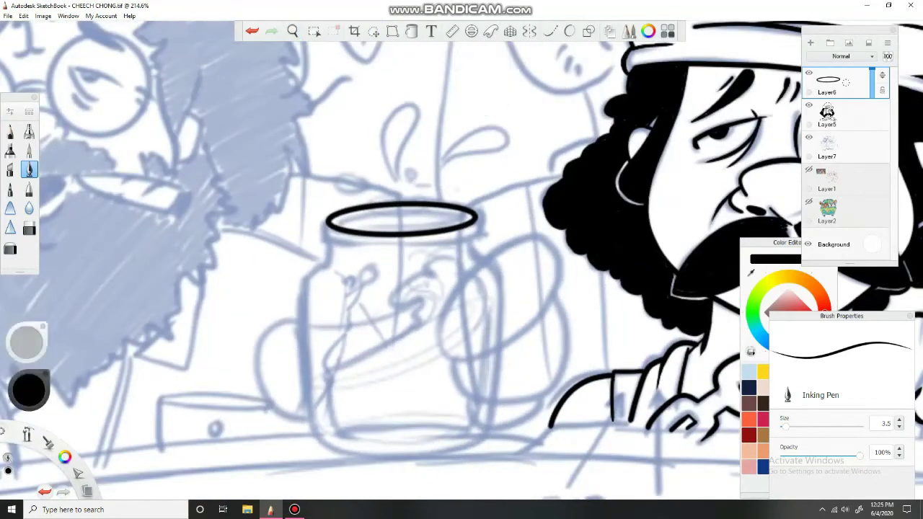
# - Duplicate the rim ellipse twice, placing one copy just below the rim and the other at the jar's base
pyautogui.click(373, 31)
pyautogui.hotkey('ctrl', 'd')
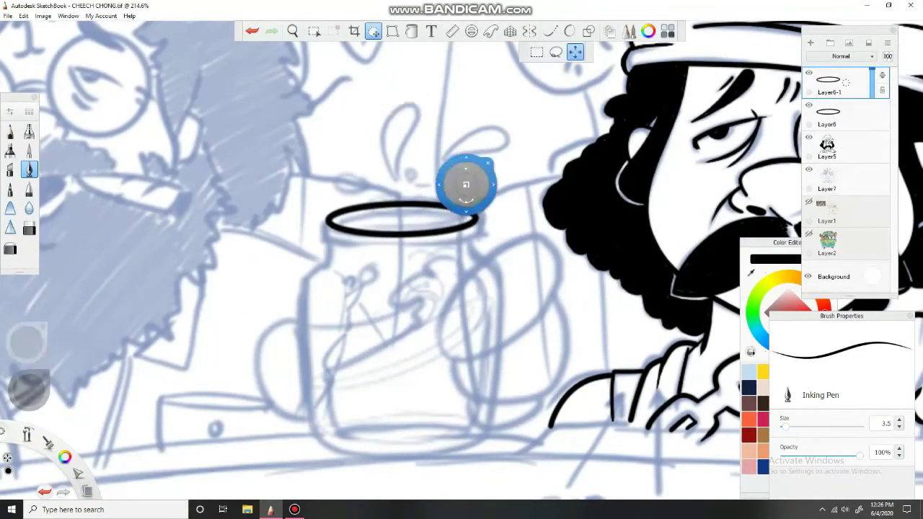
pyautogui.moveTo(466, 182); pyautogui.dragTo(473, 397)
pyautogui.hotkey('ctrl', 'd')
pyautogui.press('Escape')
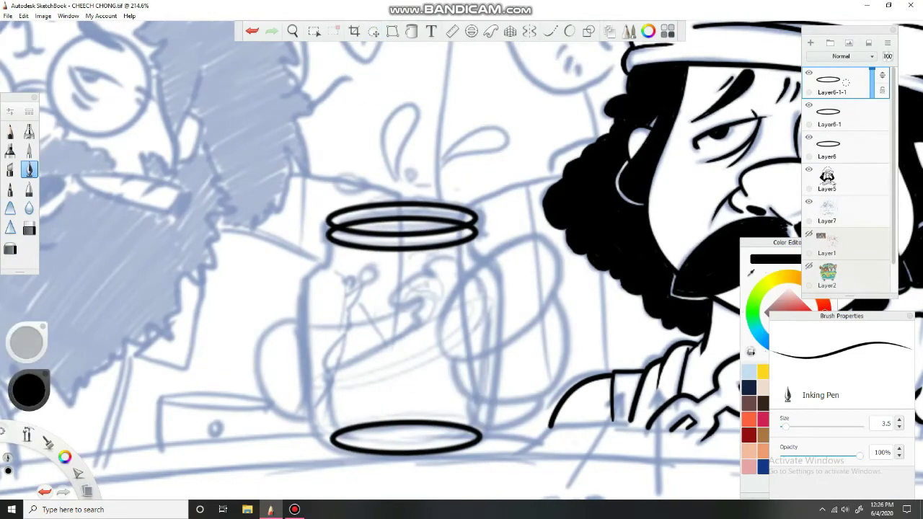
# - Erase the middle of the lower rim ellipse's back arc with the Hard Eraser and merge the three ellipse layers
pyautogui.press('e')
pyautogui.click(830, 116)
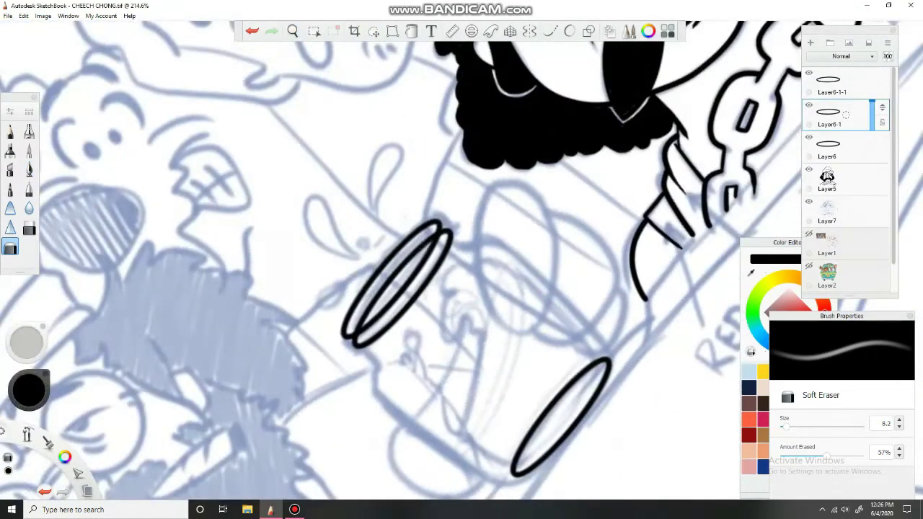
pyautogui.click(29, 228)
pyautogui.moveTo(430, 238); pyautogui.dragTo(357, 329)
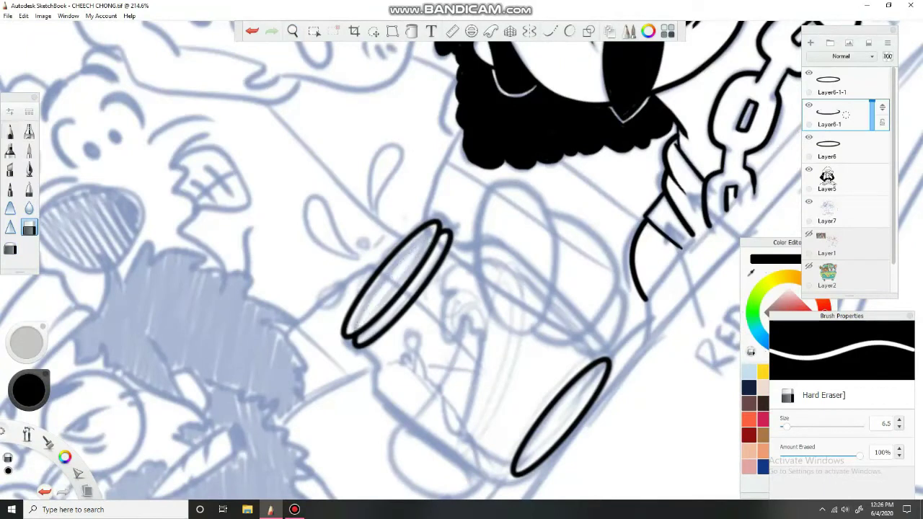
pyautogui.press('e')
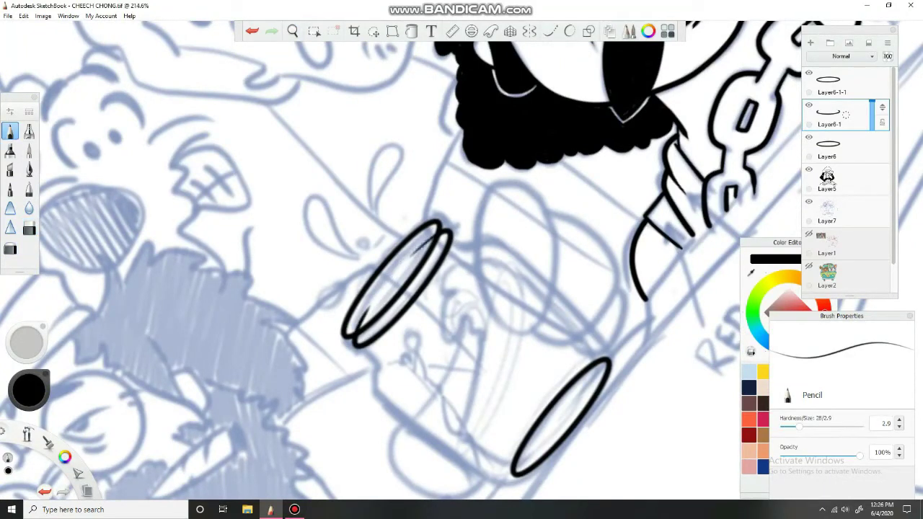
pyautogui.moveTo(432, 235); pyautogui.dragTo(409, 258)
pyautogui.press('e')
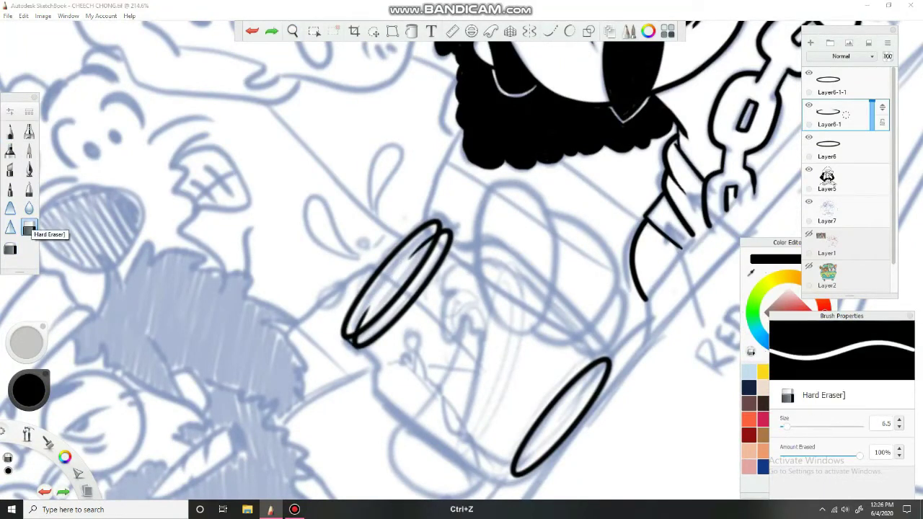
pyautogui.moveTo(318, 139); pyautogui.dragTo(375, 166)
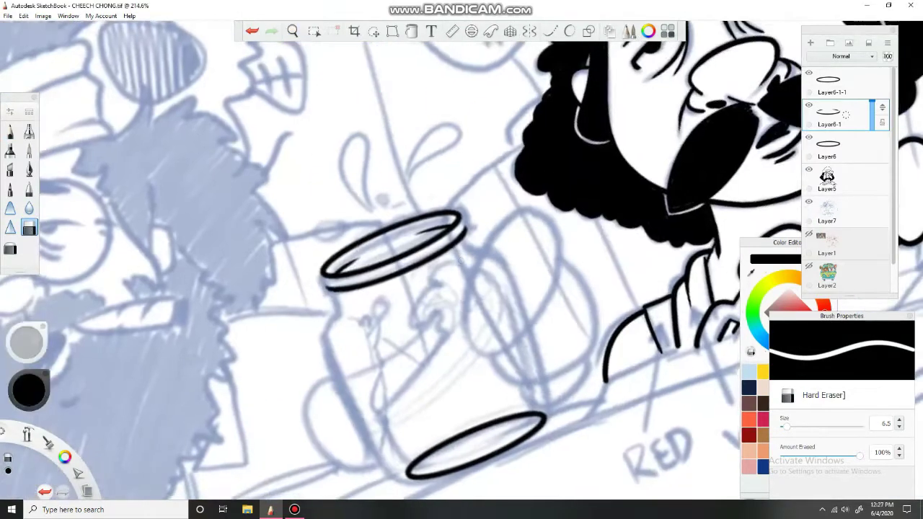
pyautogui.press('e')
pyautogui.moveTo(293, 31); pyautogui.dragTo(339, 65)
pyautogui.hotkey('ctrl', 'e')
pyautogui.hotkey('ctrl', 'e')
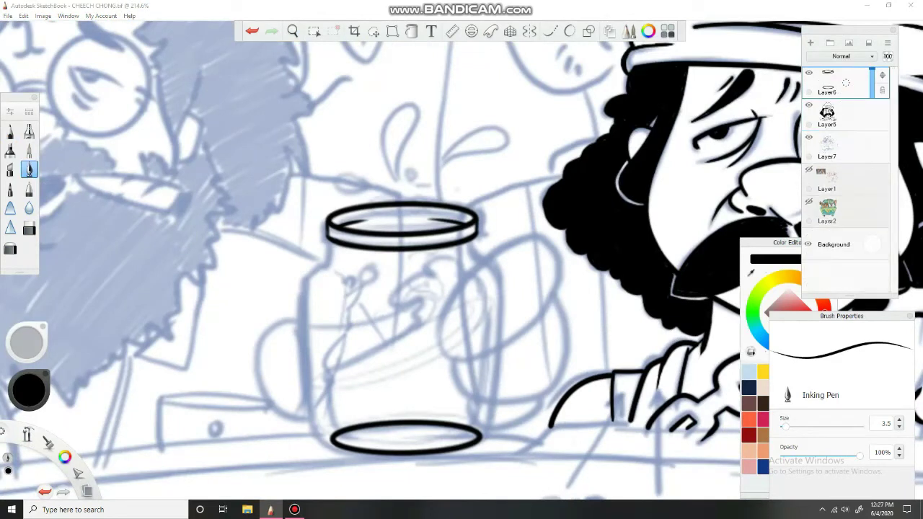
# - Ink the jar's neck and side wall and the fingers and thumb gripping it, merging the jar layer into Layer5
pyautogui.moveTo(325, 268)
pyautogui.mouseDown()
pyautogui.moveTo(302, 371)
pyautogui.moveTo(333, 442)
pyautogui.mouseUp()
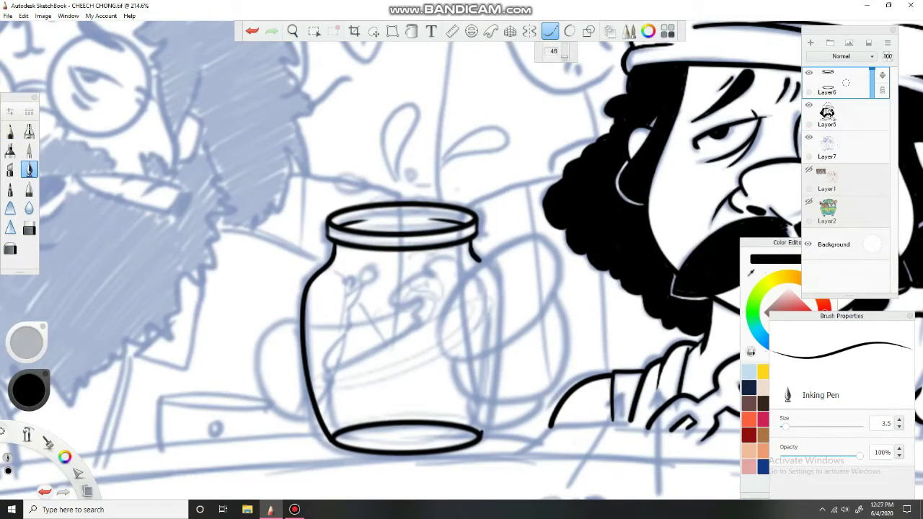
pyautogui.moveTo(463, 262); pyautogui.dragTo(371, 257)
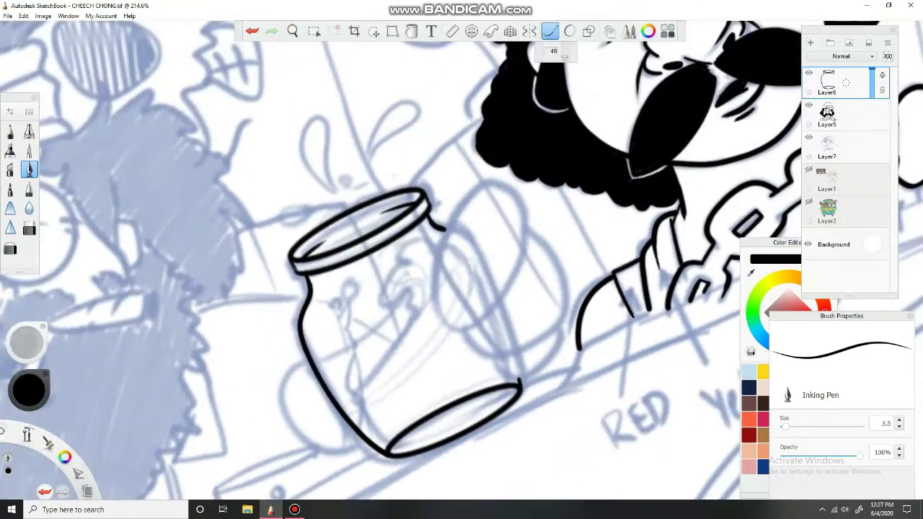
pyautogui.moveTo(441, 229)
pyautogui.mouseDown()
pyautogui.moveTo(437, 271)
pyautogui.moveTo(511, 289)
pyautogui.moveTo(492, 183)
pyautogui.moveTo(441, 253)
pyautogui.mouseUp()
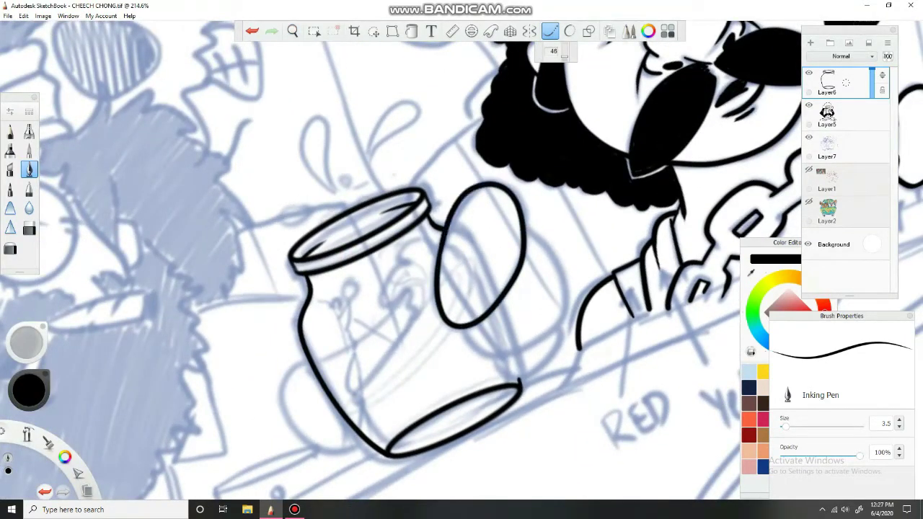
pyautogui.moveTo(533, 235)
pyautogui.mouseDown()
pyautogui.moveTo(505, 348)
pyautogui.moveTo(471, 326)
pyautogui.mouseUp()
pyautogui.moveTo(560, 317)
pyautogui.mouseDown()
pyautogui.moveTo(533, 363)
pyautogui.moveTo(495, 346)
pyautogui.mouseUp()
pyautogui.hotkey('ctrl', 'z')
pyautogui.moveTo(558, 322)
pyautogui.mouseDown()
pyautogui.moveTo(554, 355)
pyautogui.moveTo(499, 377)
pyautogui.moveTo(495, 346)
pyautogui.mouseUp()
pyautogui.hotkey('ctrl', 'e')
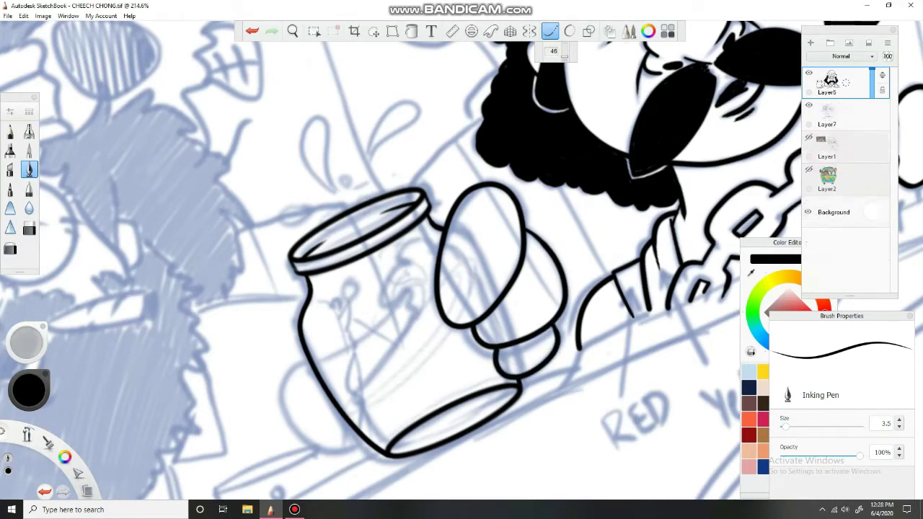
pyautogui.moveTo(310, 362)
pyautogui.mouseDown()
pyautogui.moveTo(283, 380)
pyautogui.moveTo(343, 447)
pyautogui.mouseUp()
# - On a new layer, ink the palm and crease lines seen through the glass and lower that layer's opacity
pyautogui.hotkey('ctrl', 'shift', 'n')
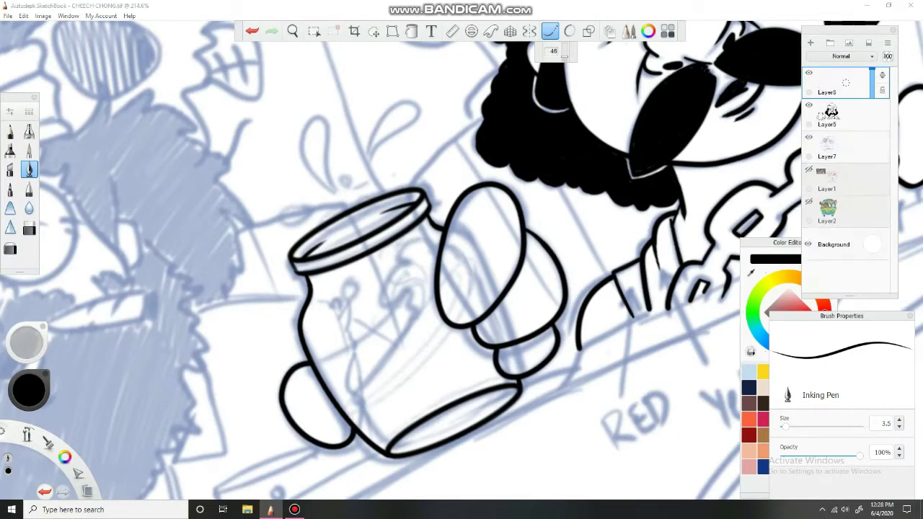
pyautogui.moveTo(311, 362)
pyautogui.mouseDown()
pyautogui.moveTo(404, 307)
pyautogui.moveTo(450, 216)
pyautogui.mouseUp()
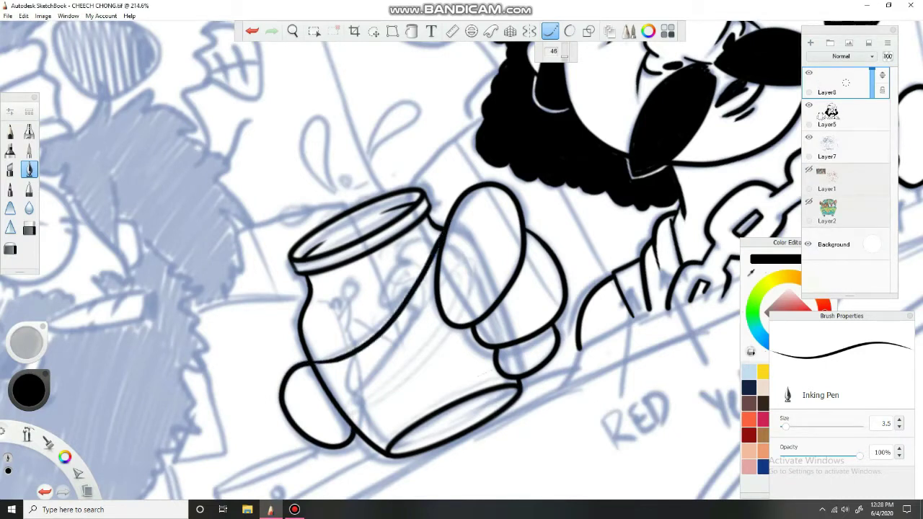
pyautogui.moveTo(345, 404)
pyautogui.mouseDown()
pyautogui.moveTo(386, 417)
pyautogui.moveTo(409, 392)
pyautogui.mouseUp()
pyautogui.moveTo(388, 413); pyautogui.dragTo(415, 427)
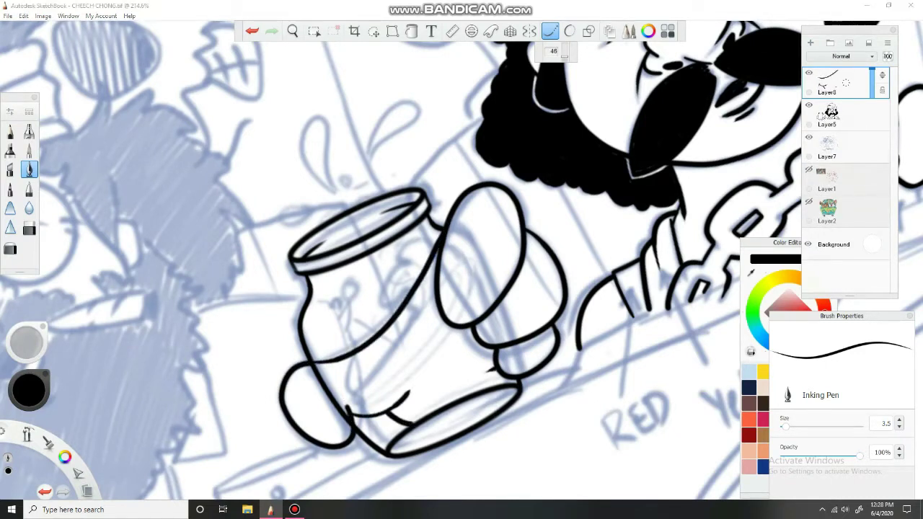
pyautogui.moveTo(888, 56); pyautogui.dragTo(870, 55)
# - Outline and fill the jar's sloshing liquid in yellow on a new layer beneath the line art at 67% opacity
pyautogui.hotkey('ctrl', 'shift', 'n')
pyautogui.moveTo(433, 288)
pyautogui.mouseDown()
pyautogui.moveTo(443, 251)
pyautogui.moveTo(461, 261)
pyautogui.moveTo(398, 371)
pyautogui.mouseUp()
pyautogui.click(763, 372)
pyautogui.click(549, 31)
pyautogui.moveTo(837, 83); pyautogui.dragTo(837, 152)
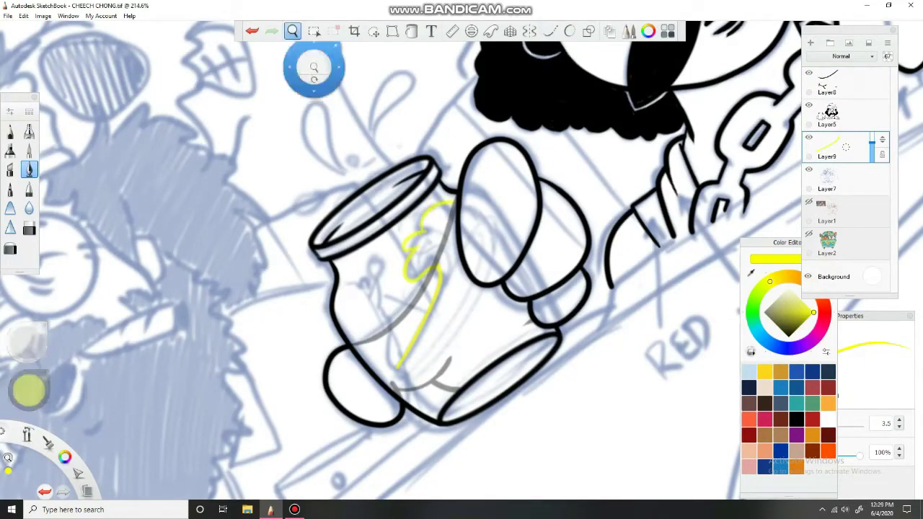
pyautogui.moveTo(314, 62); pyautogui.dragTo(388, 141)
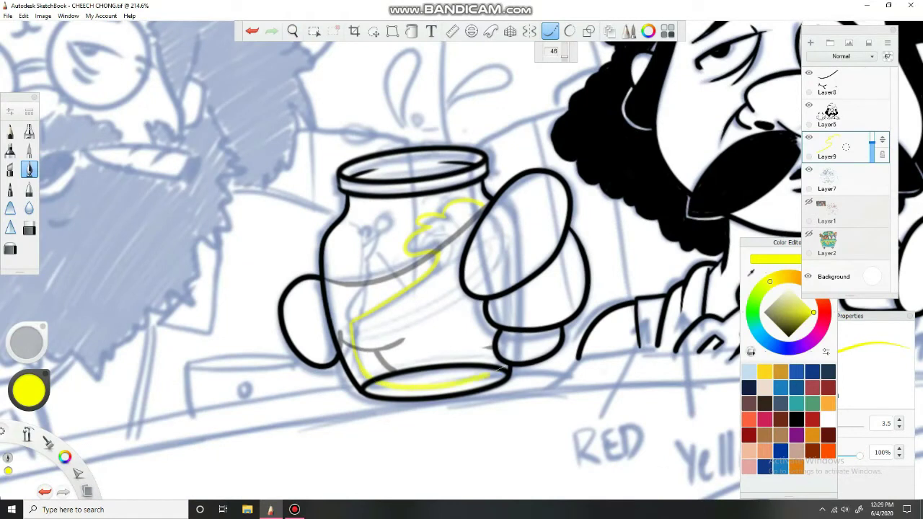
pyautogui.moveTo(481, 209); pyautogui.dragTo(494, 324)
pyautogui.click(426, 332)
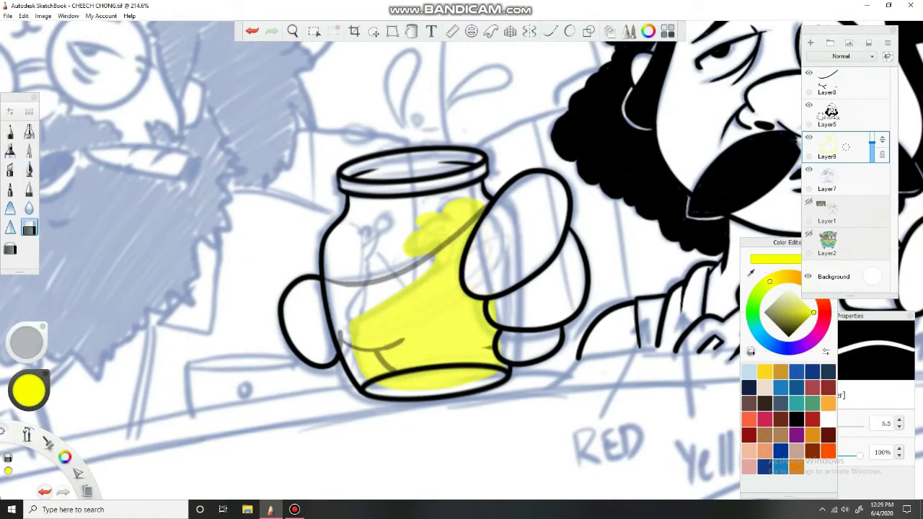
# - Erase the back arc of the jar's base and redraw it in black on a new layer at 28% opacity
pyautogui.click(505, 344)
pyautogui.click(836, 115)
pyautogui.moveTo(419, 369); pyautogui.dragTo(505, 368)
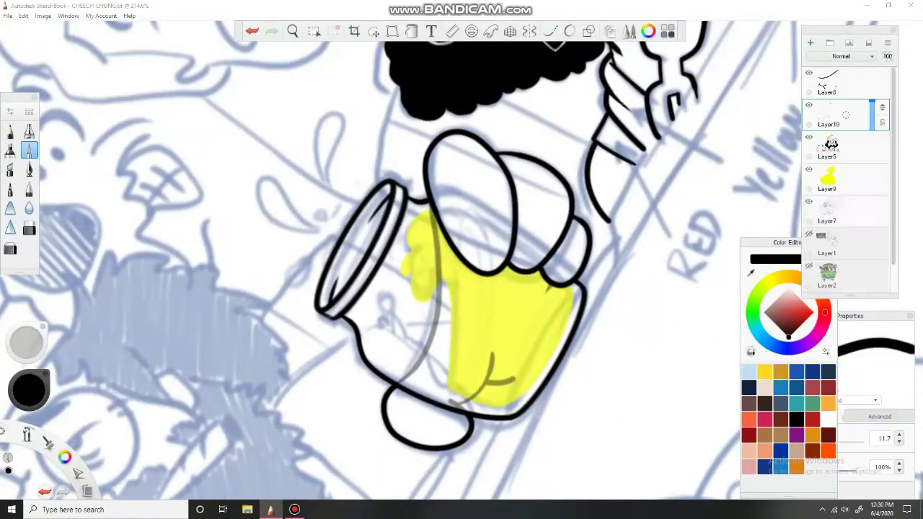
pyautogui.click(29, 170)
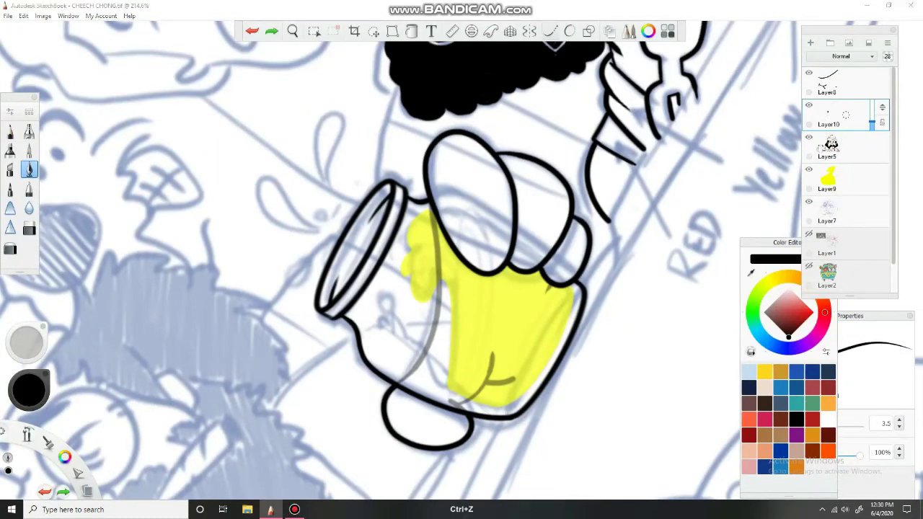
pyautogui.moveTo(505, 245); pyautogui.dragTo(476, 245)
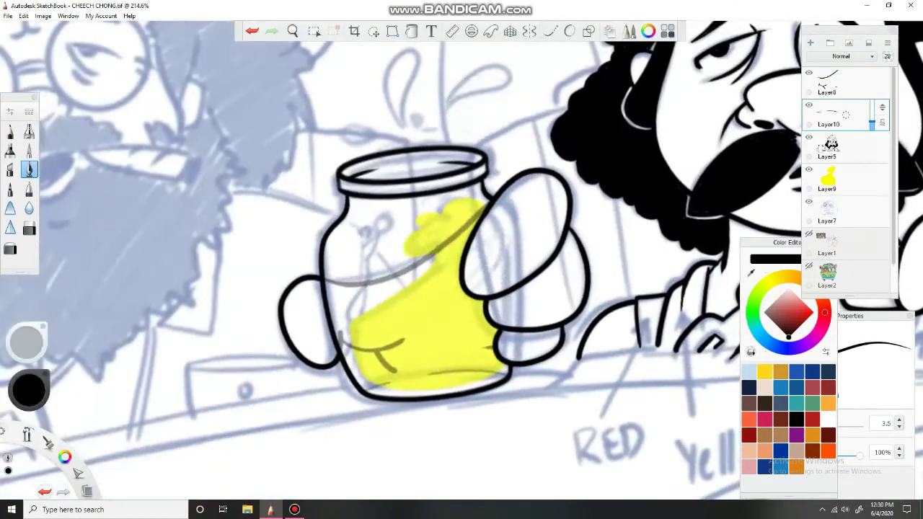
# - Raise the yellow liquid layer to full opacity and try a gold droplet inside the jar, erasing it
pyautogui.click(837, 179)
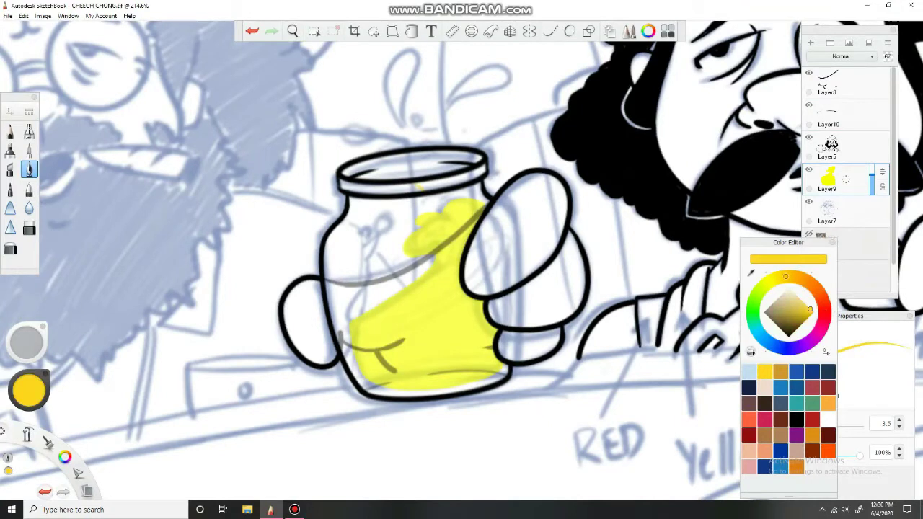
pyautogui.click(764, 372)
pyautogui.moveTo(398, 216); pyautogui.dragTo(375, 233)
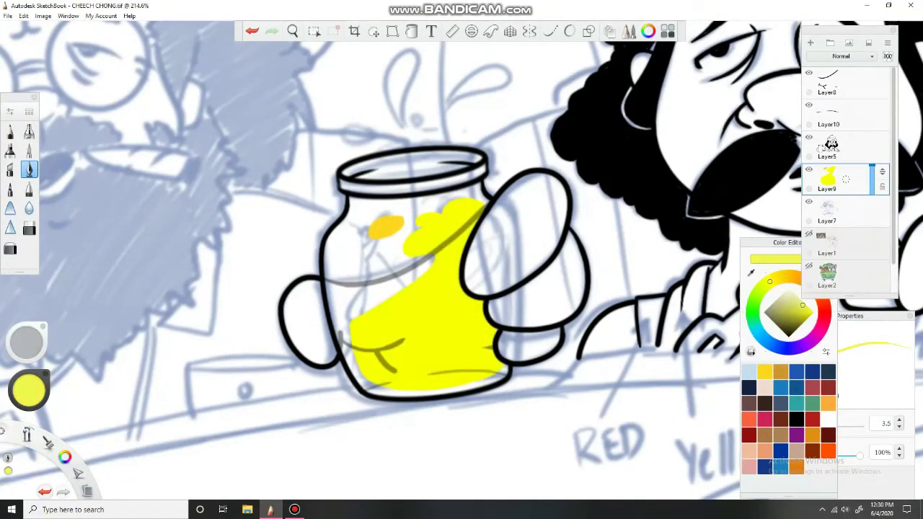
pyautogui.press('e')
pyautogui.moveTo(386, 227); pyautogui.dragTo(285, 210)
# - Paint yellow droplets inside the jar and fill the sketched splash drops above its rim with yellow
pyautogui.press('e')
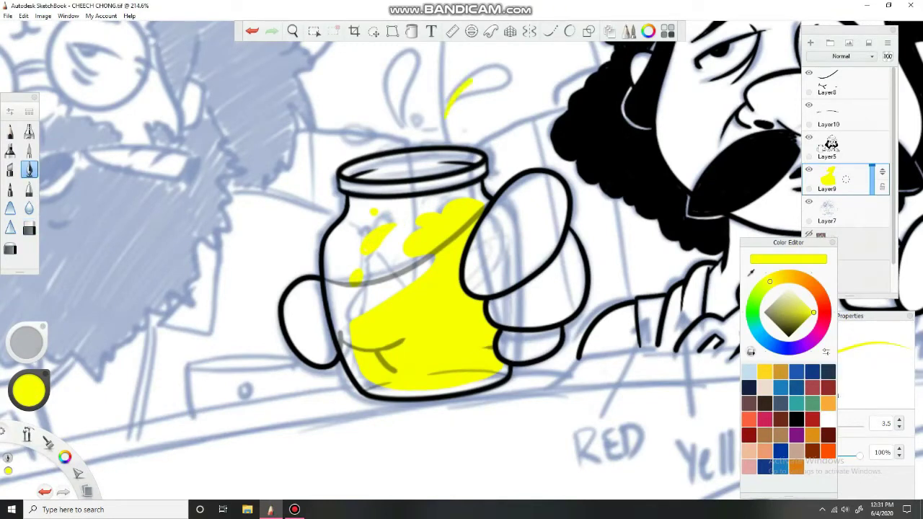
pyautogui.moveTo(500, 75)
pyautogui.mouseDown()
pyautogui.moveTo(451, 114)
pyautogui.moveTo(472, 94)
pyautogui.mouseUp()
pyautogui.moveTo(405, 57)
pyautogui.mouseDown()
pyautogui.moveTo(398, 123)
pyautogui.moveTo(393, 109)
pyautogui.mouseUp()
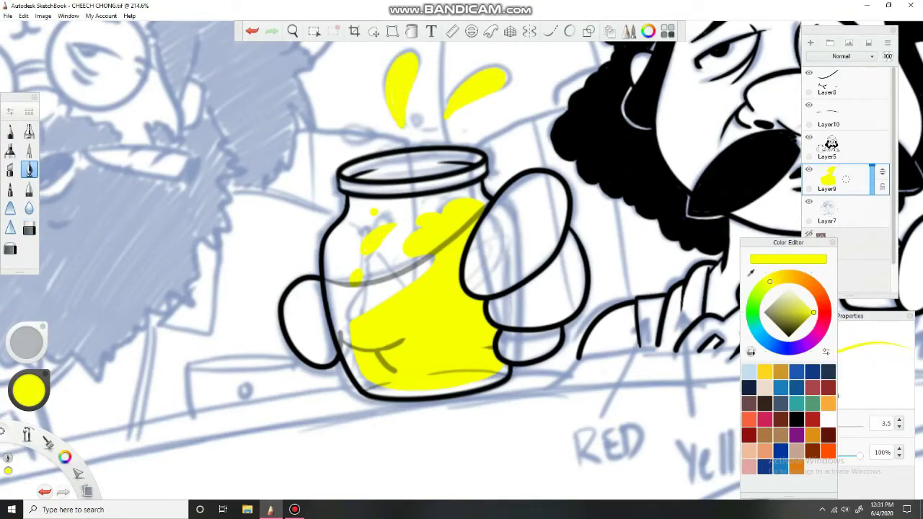
pyautogui.moveTo(351, 134); pyautogui.dragTo(367, 139)
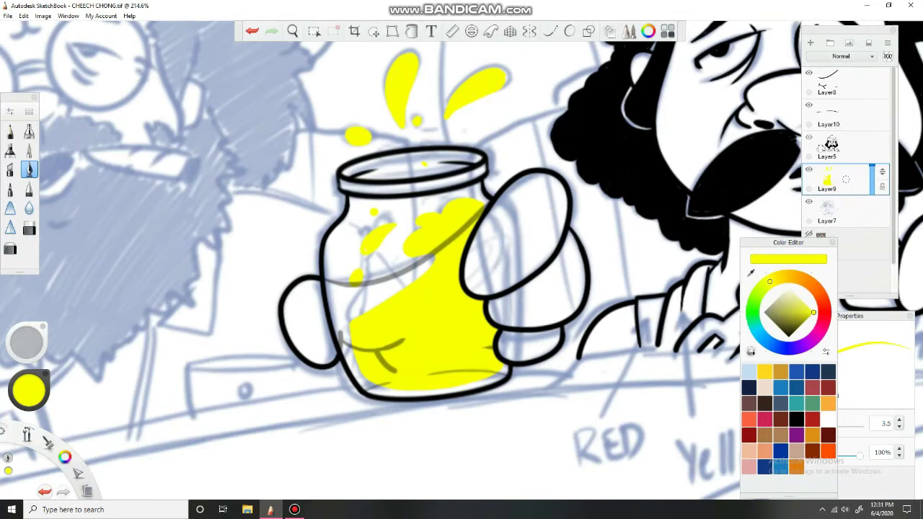
# - Hide the yellow liquid layer and briefly check the Bandicam recording window before returning to the drawing
pyautogui.click(808, 169)
pyautogui.scroll(-3, 462, 260)
pyautogui.click(295, 510)
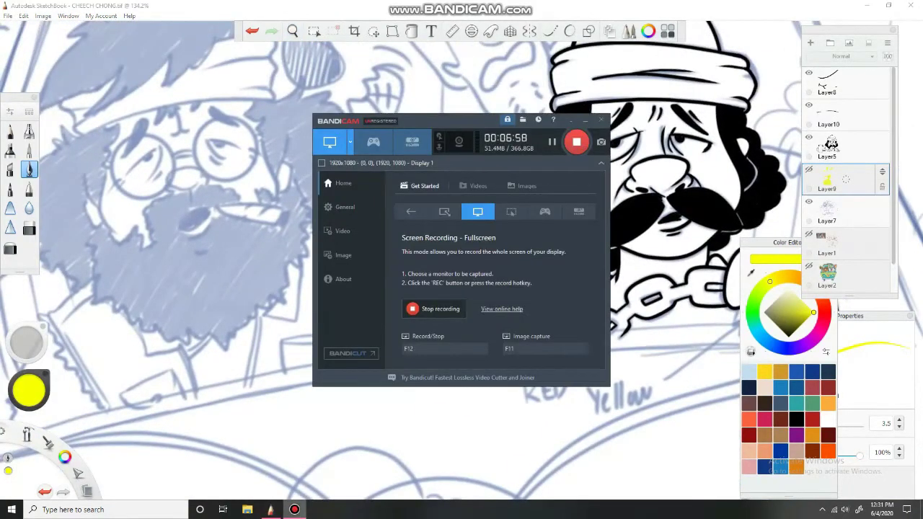
pyautogui.hotkey('alt', 'Tab')
pyautogui.scroll(3, 383, 207)
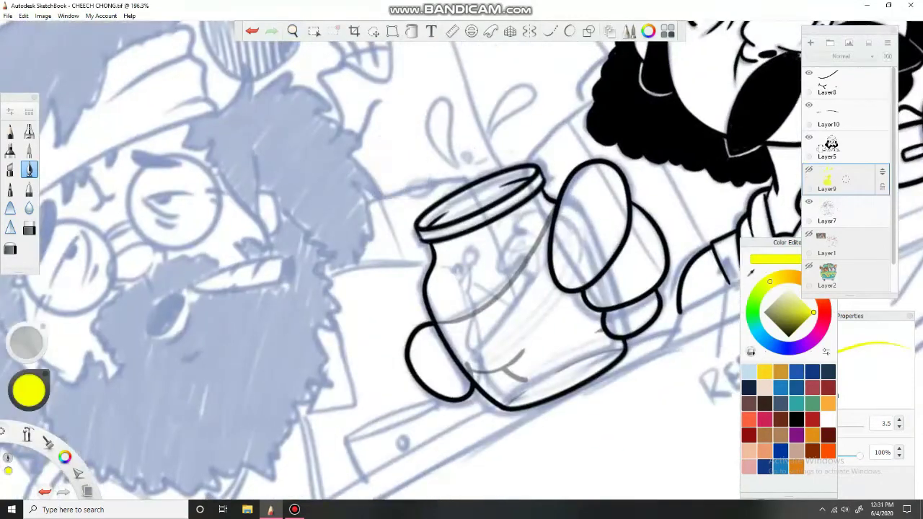
# - Add a new layer above the line art and thicken the jar's rim and left side with black strokes
pyautogui.hotkey('ctrl', 'shift', 'n')
pyautogui.click(796, 419)
pyautogui.click(550, 31)
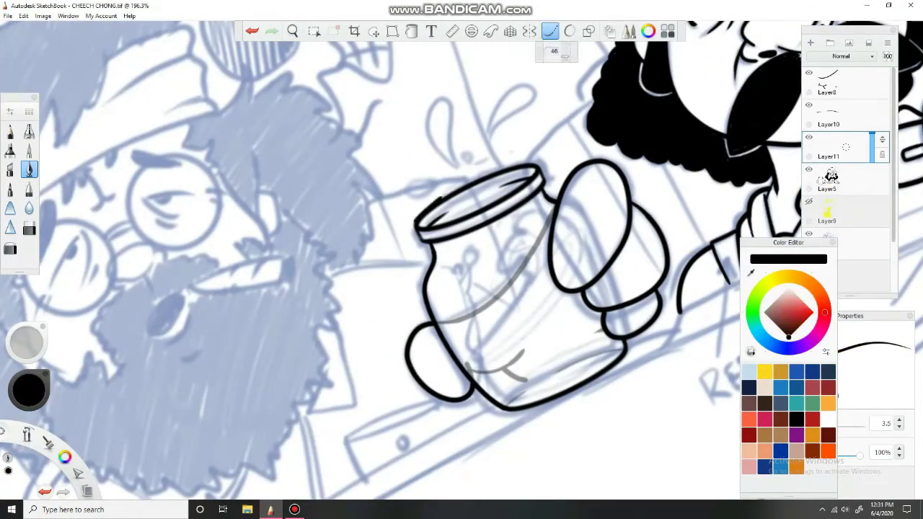
pyautogui.moveTo(439, 199); pyautogui.dragTo(493, 173)
pyautogui.moveTo(468, 180); pyautogui.dragTo(535, 165)
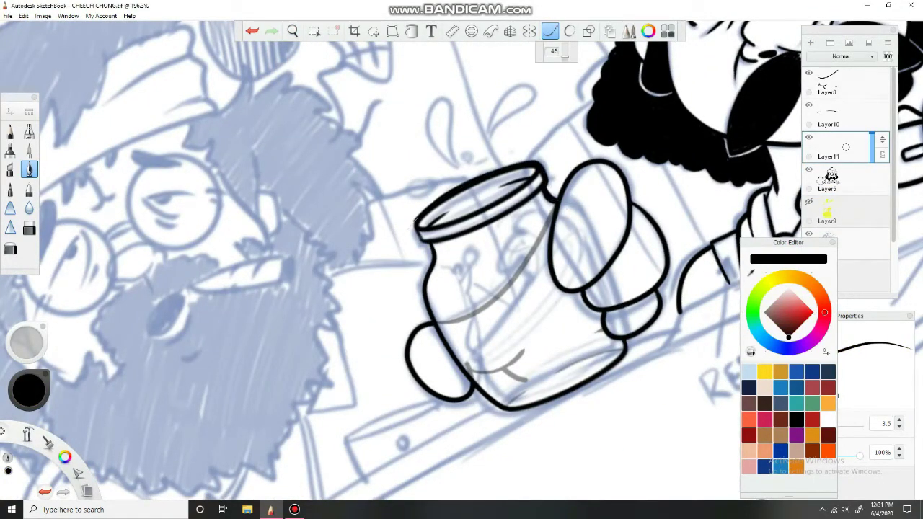
pyautogui.hotkey('ctrl', 'z')
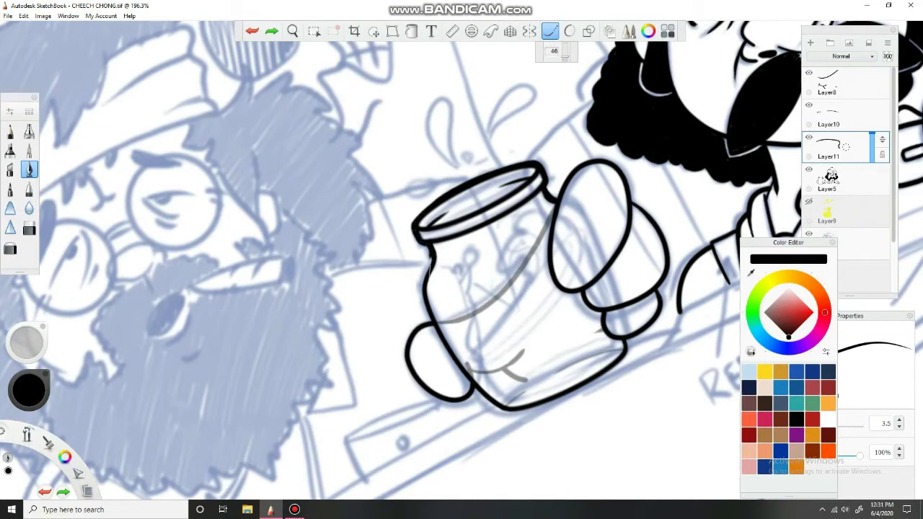
pyautogui.moveTo(431, 259); pyautogui.dragTo(421, 322)
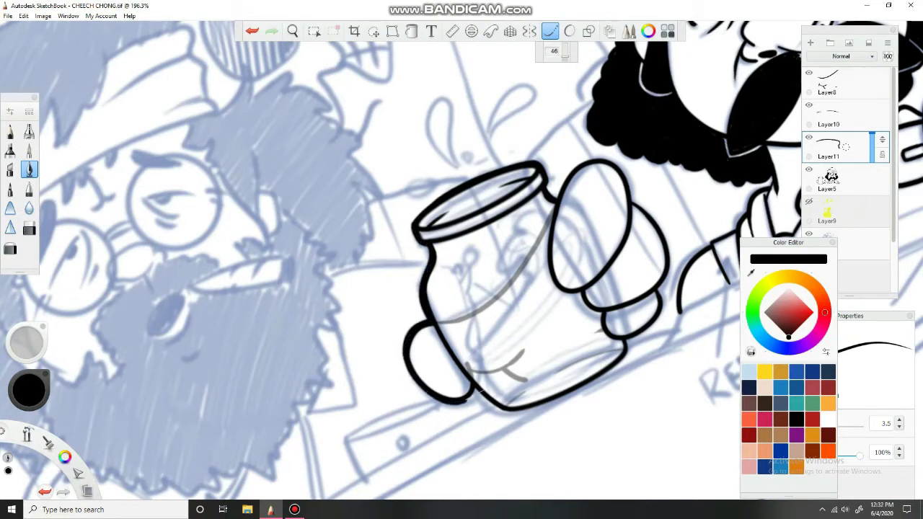
# - Thicken the outer contours of the fingers gripping the jar and the jar's base in black
pyautogui.moveTo(559, 197)
pyautogui.mouseDown()
pyautogui.moveTo(583, 160)
pyautogui.moveTo(603, 159)
pyautogui.moveTo(629, 186)
pyautogui.moveTo(633, 230)
pyautogui.moveTo(584, 292)
pyautogui.mouseUp()
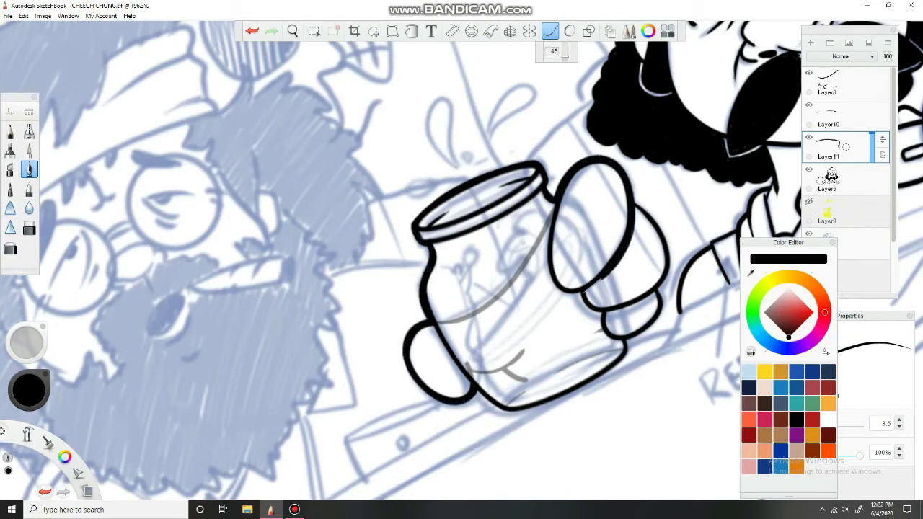
pyautogui.moveTo(554, 205); pyautogui.dragTo(550, 287)
pyautogui.moveTo(634, 201); pyautogui.dragTo(668, 246)
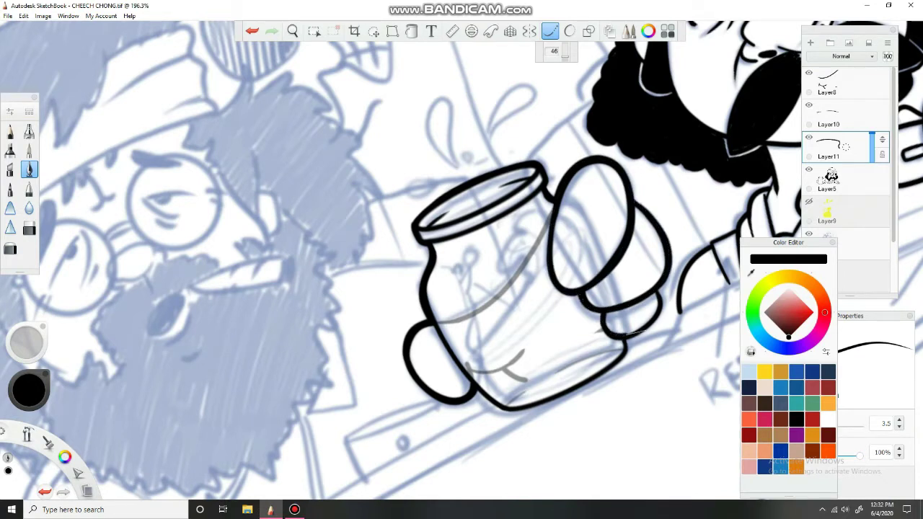
pyautogui.moveTo(497, 411)
pyautogui.mouseDown()
pyautogui.moveTo(556, 400)
pyautogui.moveTo(625, 356)
pyautogui.mouseUp()
# - Ink the bearded man's rounded nose outline in black
pyautogui.press('space')
pyautogui.moveTo(223, 282)
pyautogui.mouseDown()
pyautogui.moveTo(194, 488)
pyautogui.moveTo(390, 394)
pyautogui.moveTo(462, 261)
pyautogui.moveTo(433, 238)
pyautogui.mouseUp()
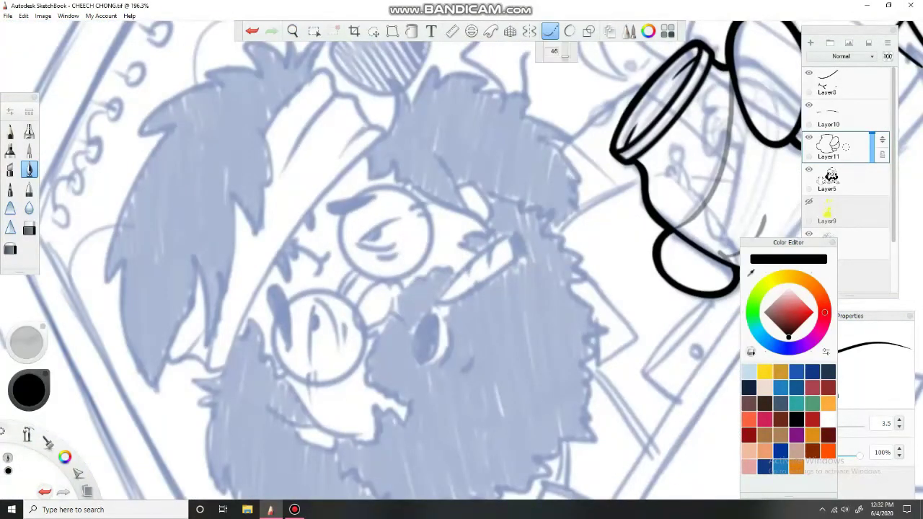
pyautogui.moveTo(376, 281)
pyautogui.mouseDown()
pyautogui.moveTo(356, 304)
pyautogui.moveTo(363, 329)
pyautogui.moveTo(393, 308)
pyautogui.moveTo(369, 334)
pyautogui.mouseUp()
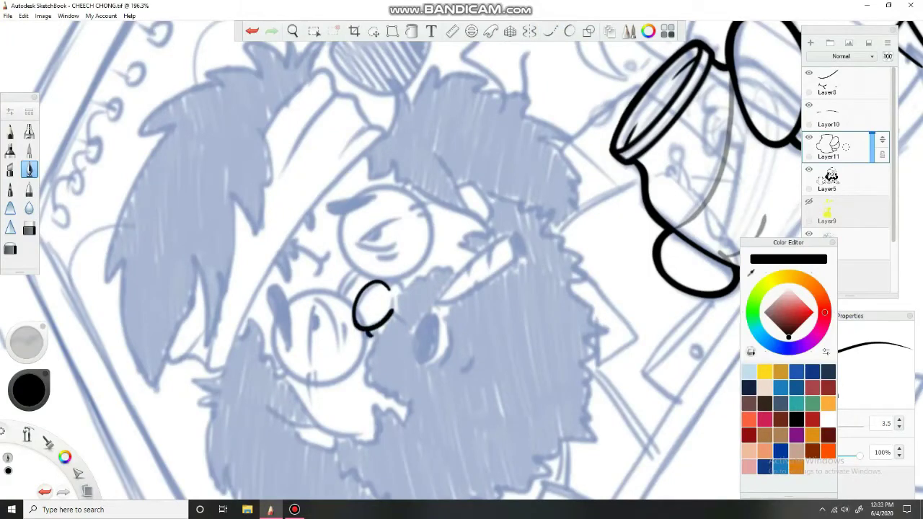
# - Draw a black circle on a new layer for one spectacle lens and place a duplicate over the other lens
pyautogui.hotkey('ctrl', 'shift', 'n')
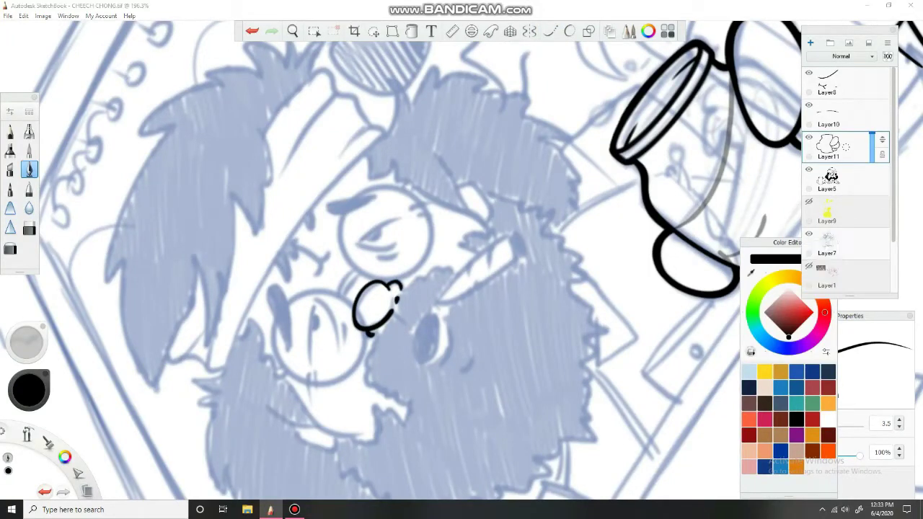
pyautogui.press('o')
pyautogui.moveTo(422, 272); pyautogui.dragTo(423, 274)
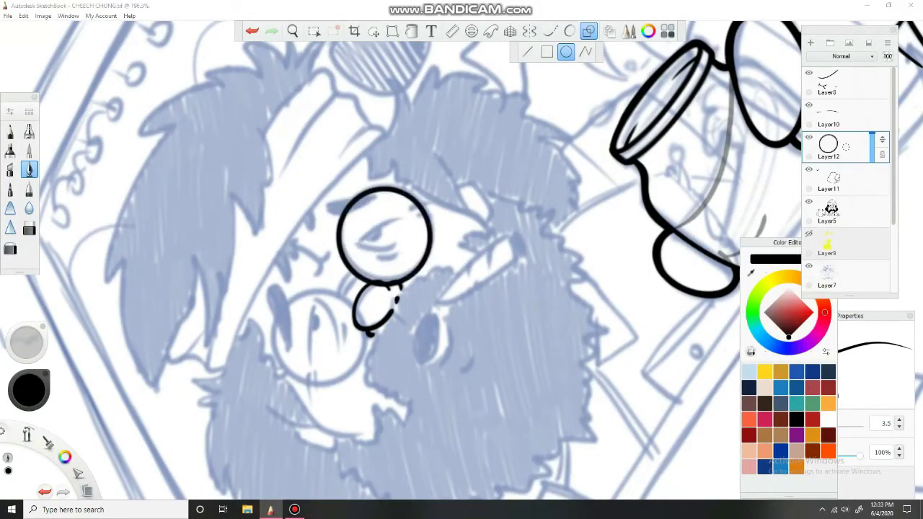
pyautogui.hotkey('ctrl', 'd')
pyautogui.press('v')
pyautogui.moveTo(385, 236); pyautogui.dragTo(317, 337)
pyautogui.press('b')
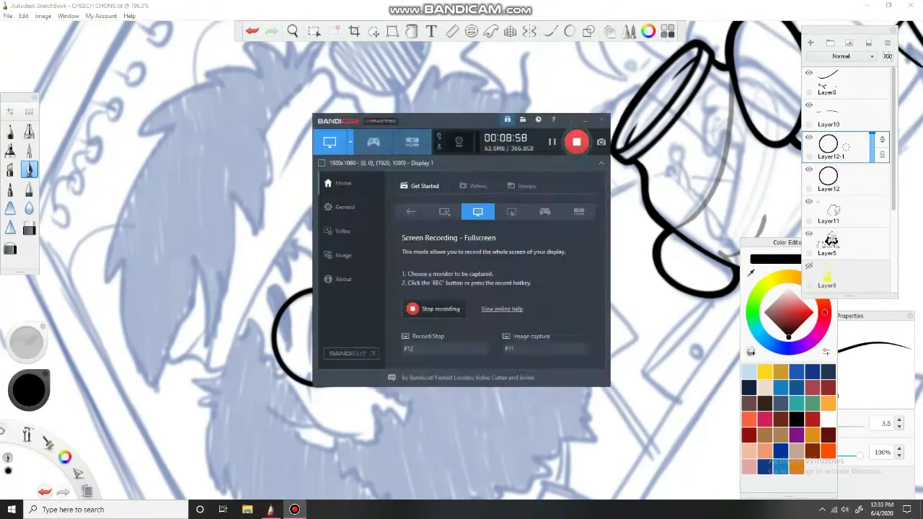
# - Erase the lens outline where it crosses the nose and merge both lens layers into the line-art layer below
pyautogui.moveTo(320, 134); pyautogui.dragTo(404, 165)
pyautogui.click(29, 228)
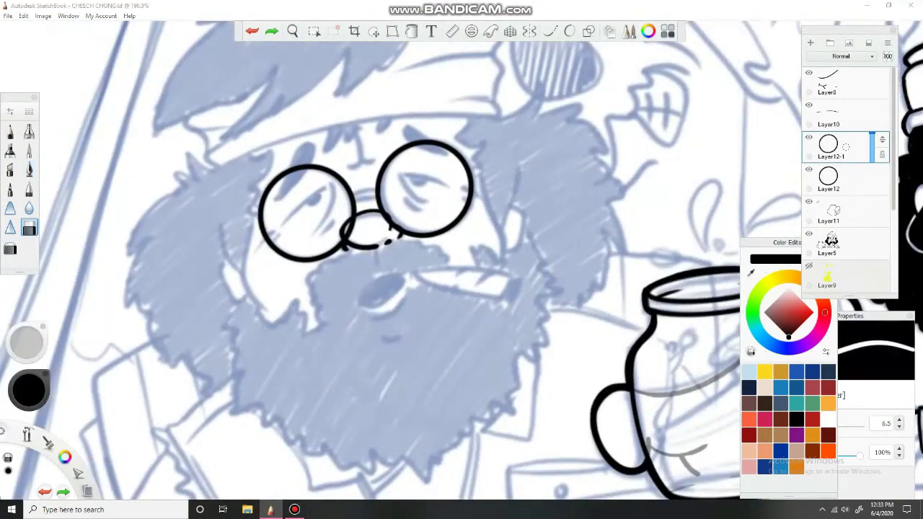
pyautogui.hotkey('ctrl', 'z')
pyautogui.click(837, 213)
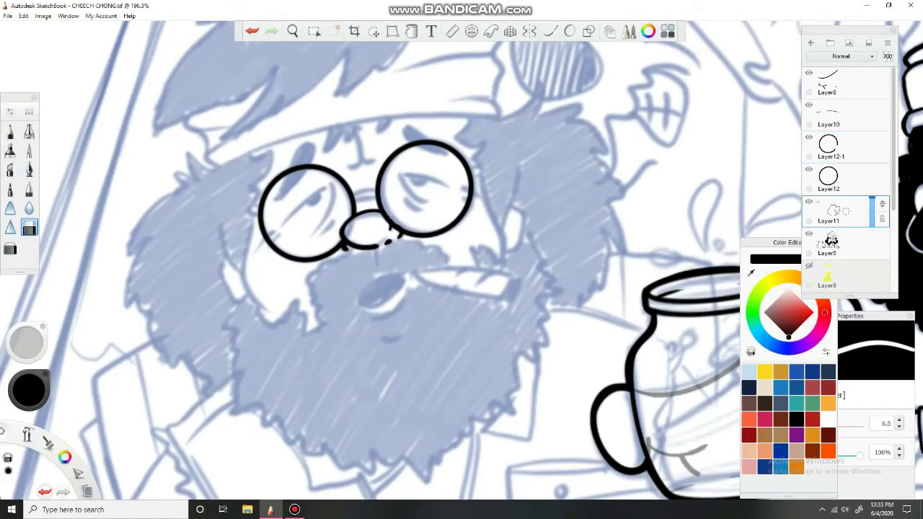
pyautogui.scroll(-2, 847, 210)
# - Ink the bridge of the glasses and the small hinges on the outer edge of each lens
pyautogui.click(29, 169)
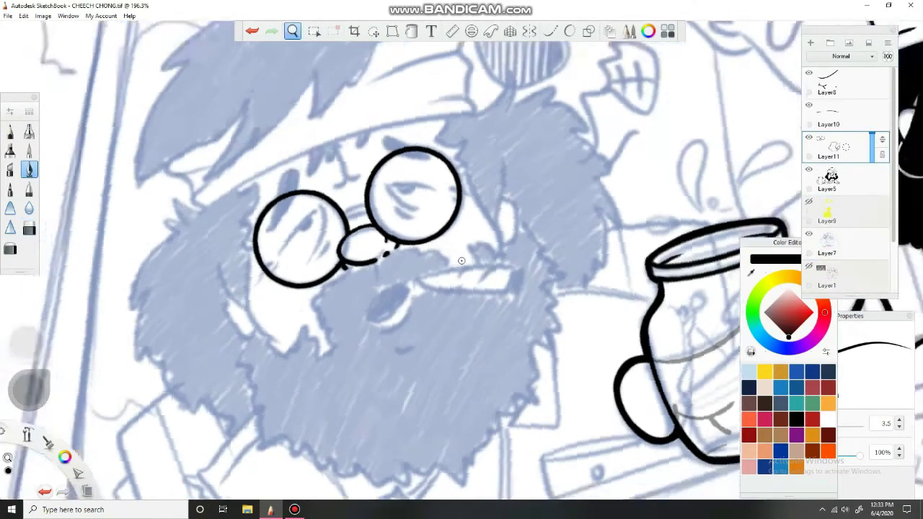
pyautogui.click(550, 31)
pyautogui.moveTo(342, 281); pyautogui.dragTo(361, 261)
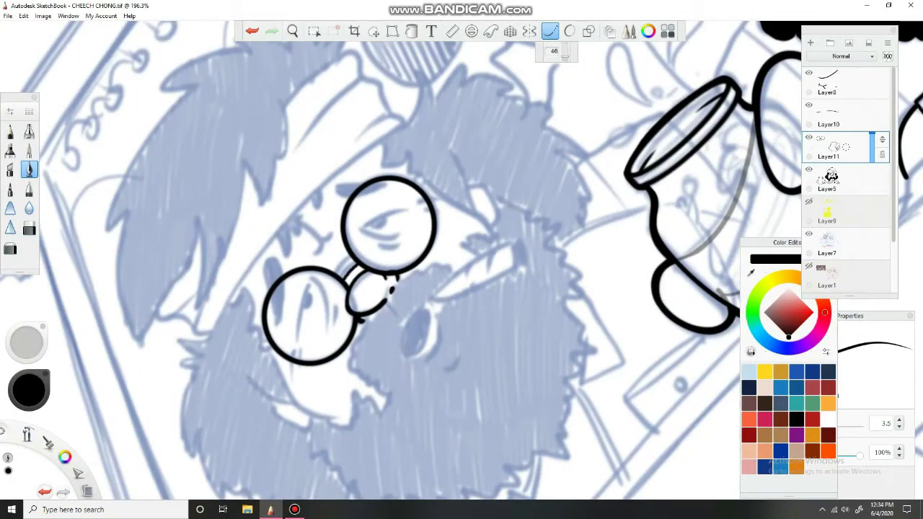
pyautogui.moveTo(414, 177); pyautogui.dragTo(424, 186)
pyautogui.moveTo(262, 341); pyautogui.dragTo(271, 352)
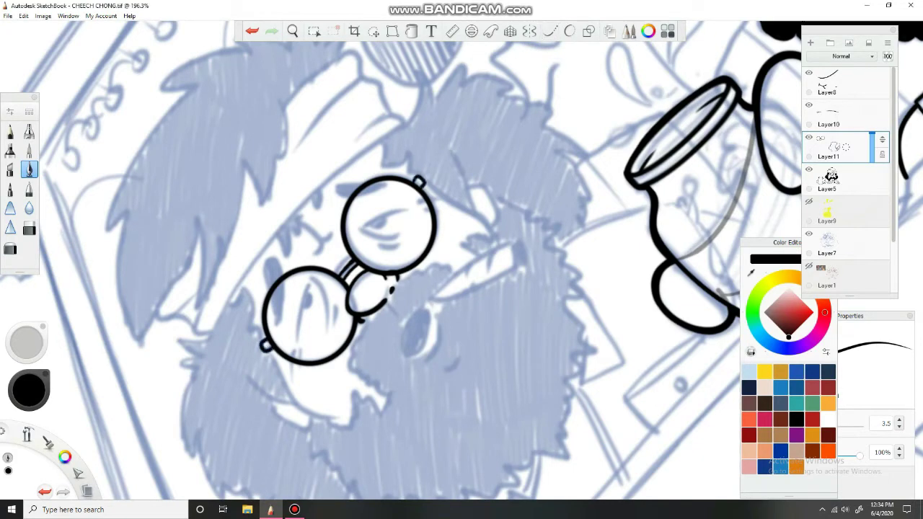
# - Ink the bearded man's two thick, solid black eyebrows over the tops of the lenses
pyautogui.click(292, 31)
pyautogui.moveTo(320, 147); pyautogui.dragTo(339, 166)
pyautogui.click(550, 31)
pyautogui.moveTo(278, 205)
pyautogui.mouseDown()
pyautogui.moveTo(310, 148)
pyautogui.moveTo(278, 191)
pyautogui.moveTo(295, 152)
pyautogui.moveTo(288, 189)
pyautogui.moveTo(301, 151)
pyautogui.mouseUp()
pyautogui.hotkey('ctrl', 'z')
pyautogui.click(550, 31)
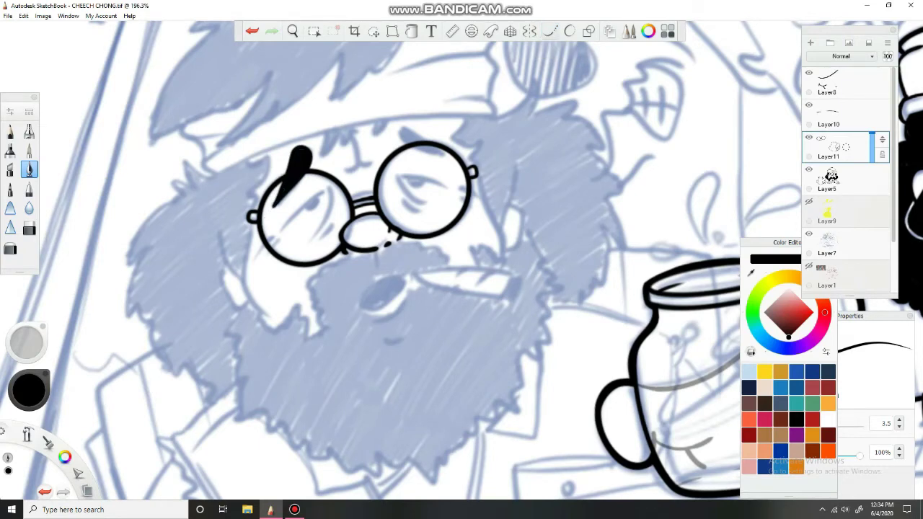
pyautogui.moveTo(403, 217)
pyautogui.mouseDown()
pyautogui.moveTo(447, 303)
pyautogui.moveTo(456, 249)
pyautogui.moveTo(461, 254)
pyautogui.mouseUp()
pyautogui.click(550, 31)
pyautogui.click(550, 31)
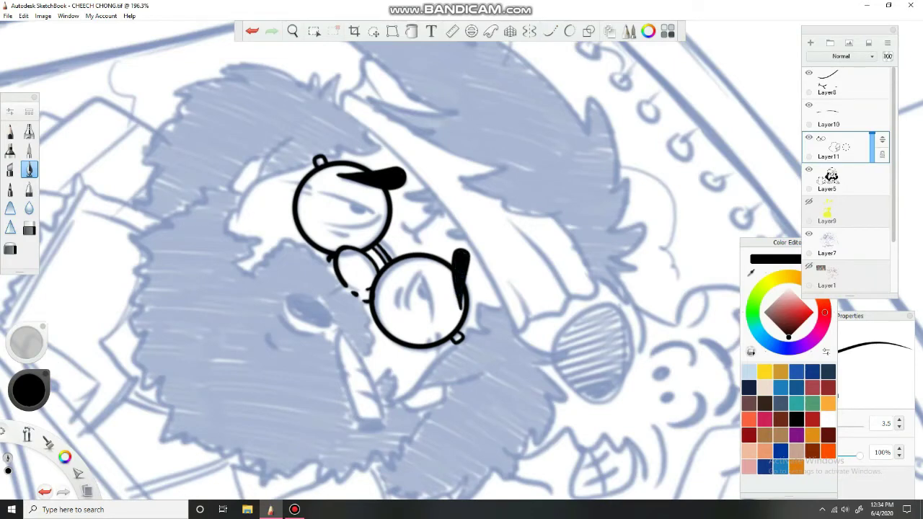
# - Ink the sides of the bearded man's face below the hinges and both of his ears
pyautogui.moveTo(305, 86); pyautogui.dragTo(339, 115)
pyautogui.click(550, 31)
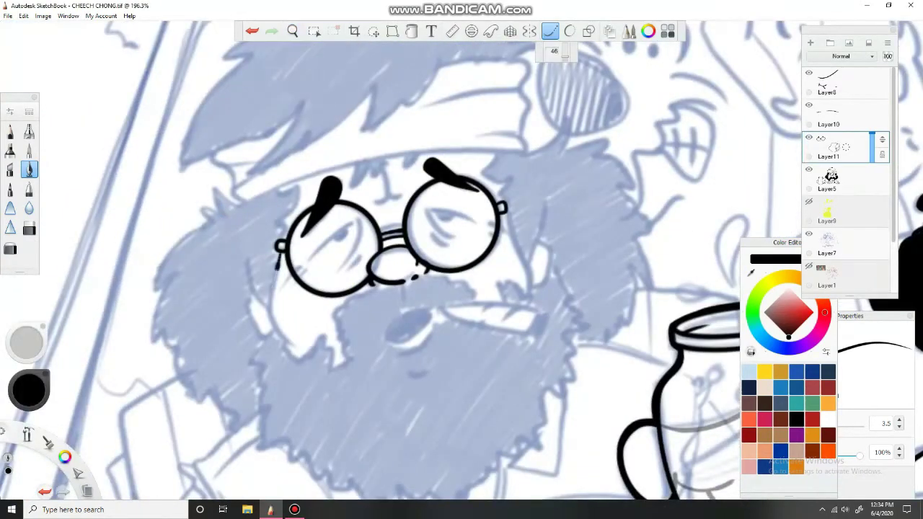
pyautogui.moveTo(277, 269)
pyautogui.mouseDown()
pyautogui.moveTo(272, 314)
pyautogui.moveTo(292, 345)
pyautogui.mouseUp()
pyautogui.moveTo(505, 205); pyautogui.dragTo(531, 297)
pyautogui.moveTo(546, 215); pyautogui.dragTo(527, 290)
pyautogui.moveTo(241, 274)
pyautogui.mouseDown()
pyautogui.moveTo(266, 311)
pyautogui.moveTo(235, 325)
pyautogui.moveTo(246, 307)
pyautogui.moveTo(281, 334)
pyautogui.mouseUp()
# - Ink the drooping upper eyelids inside both lenses and the pupil of the left eye
pyautogui.moveTo(354, 224); pyautogui.dragTo(305, 261)
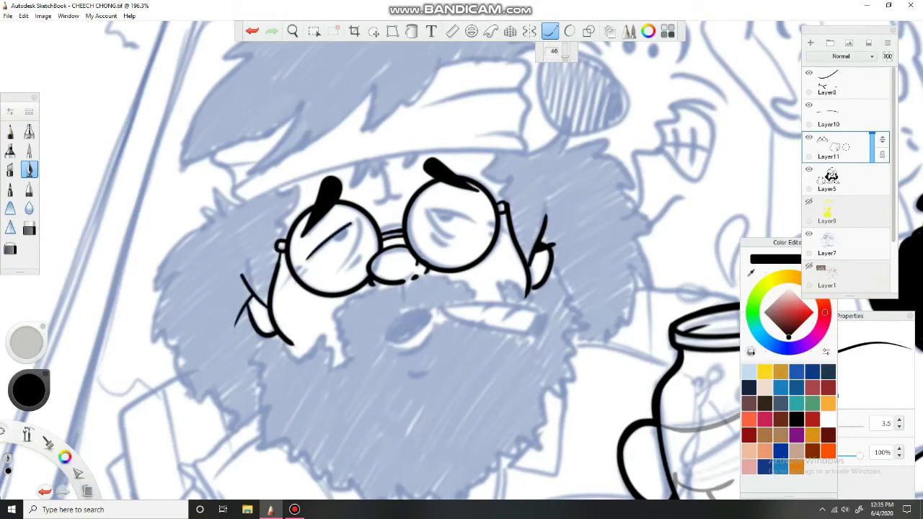
pyautogui.hotkey('ctrl', 'z')
pyautogui.moveTo(425, 217)
pyautogui.mouseDown()
pyautogui.moveTo(472, 208)
pyautogui.moveTo(478, 217)
pyautogui.mouseUp()
pyautogui.hotkey('ctrl', 'z')
pyautogui.hotkey('ctrl', 'z')
pyautogui.hotkey('ctrl', 'z')
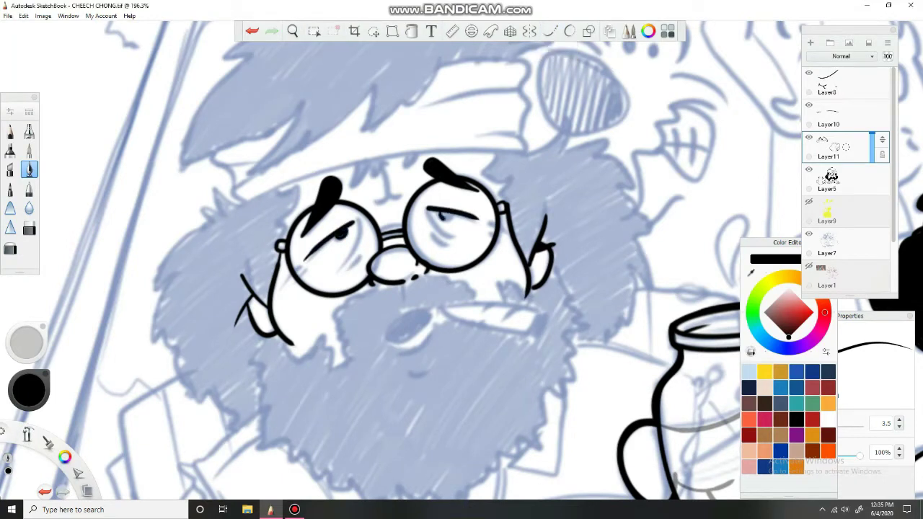
# - Ink the other pupil and the wrinkles around the eyes and between the eyebrows
pyautogui.click(549, 31)
pyautogui.moveTo(358, 219)
pyautogui.mouseDown()
pyautogui.moveTo(325, 282)
pyautogui.moveTo(344, 264)
pyautogui.mouseUp()
pyautogui.hotkey('ctrl', 'z')
pyautogui.press('Escape')
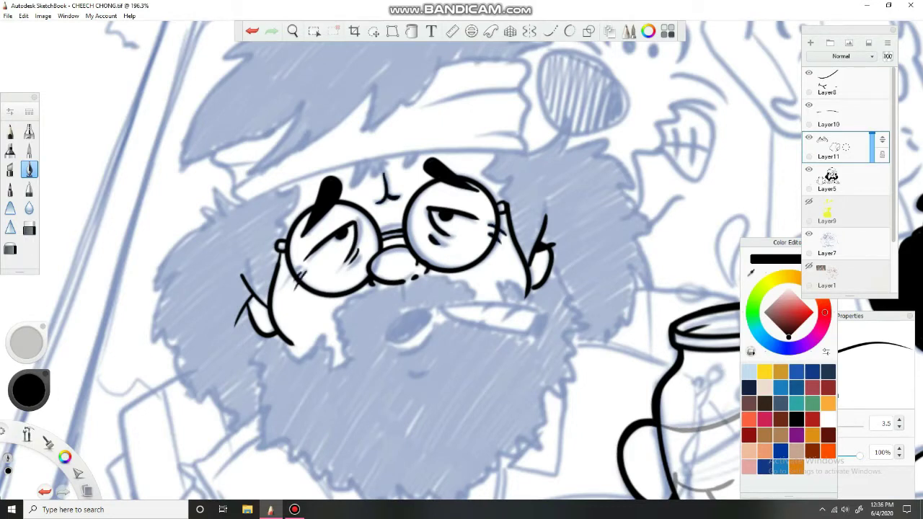
# - Erase the heavy under-eye lines and redraw them as thinner wrinkles with the Pencil at size 2.9
pyautogui.click(28, 228)
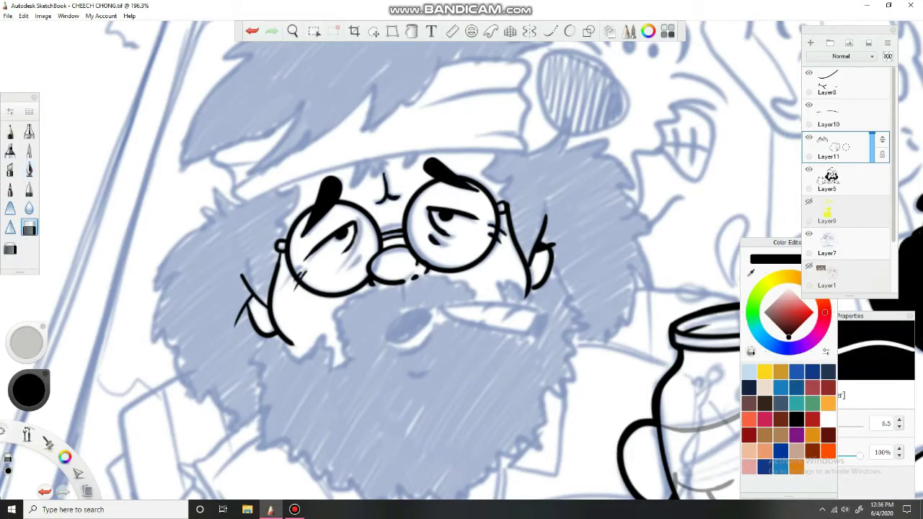
pyautogui.click(10, 130)
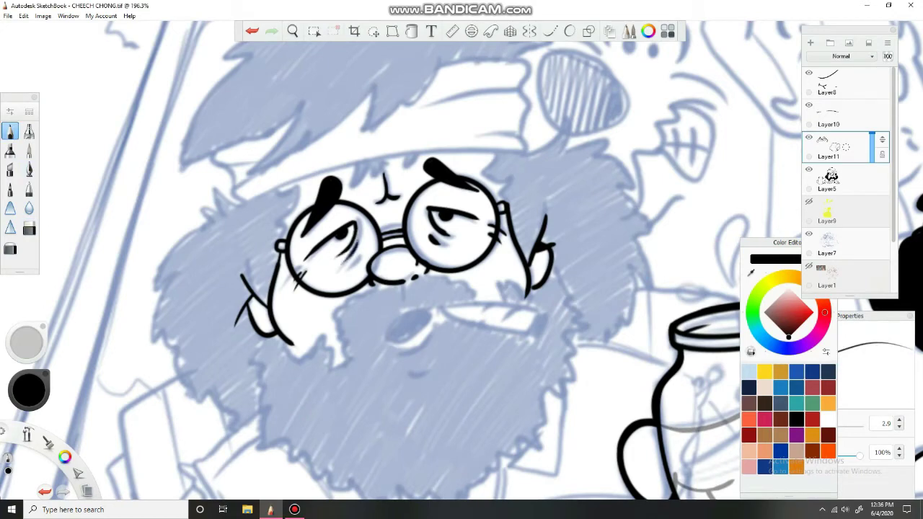
pyautogui.click(29, 228)
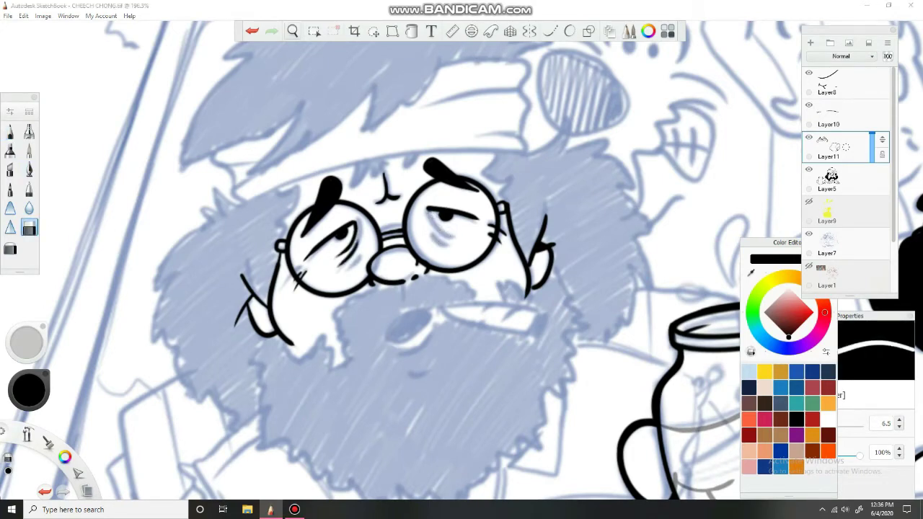
pyautogui.moveTo(384, 123); pyautogui.dragTo(404, 116)
pyautogui.click(10, 131)
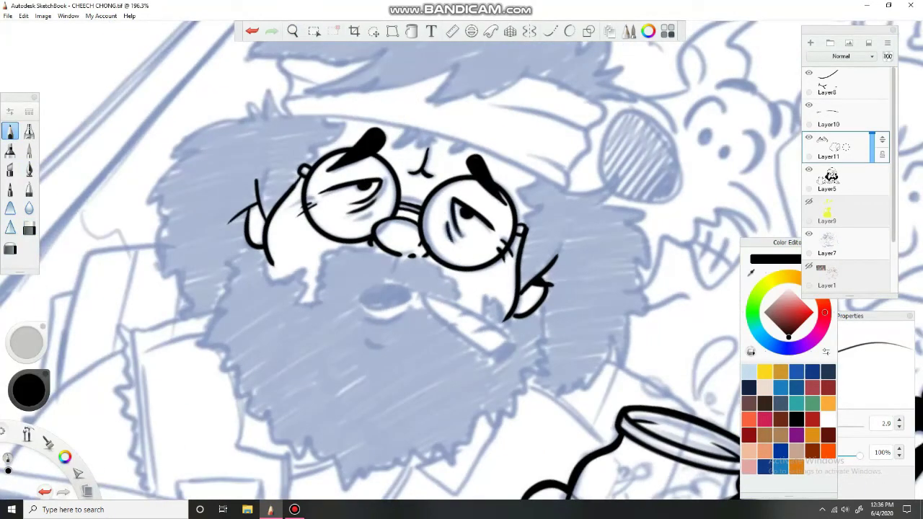
pyautogui.moveTo(245, 324); pyautogui.dragTo(243, 326)
# - Ink the headband's edges, wavy end and fold lines with steady black strokes at brush size 3.5
pyautogui.click(29, 170)
pyautogui.click(550, 31)
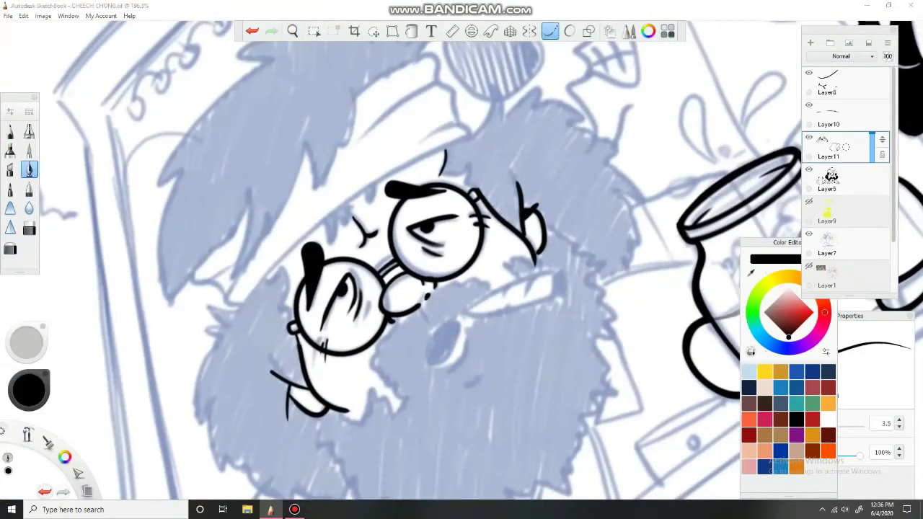
pyautogui.moveTo(311, 235)
pyautogui.mouseDown()
pyautogui.moveTo(441, 141)
pyautogui.moveTo(472, 133)
pyautogui.mouseUp()
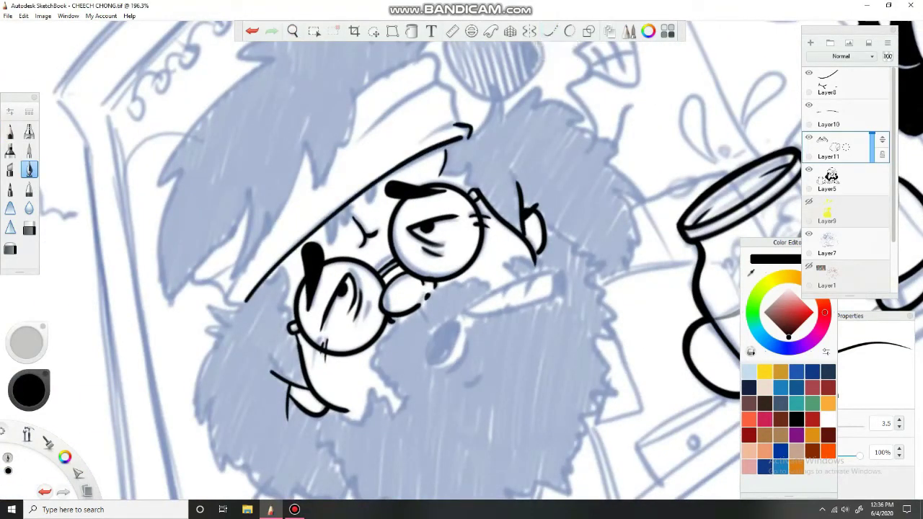
pyautogui.click(549, 31)
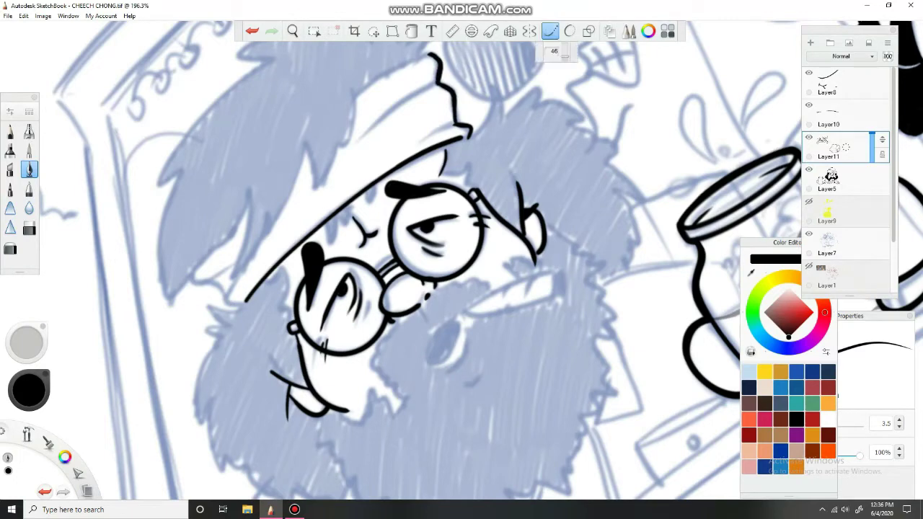
pyautogui.moveTo(355, 137); pyautogui.dragTo(439, 82)
pyautogui.moveTo(249, 244)
pyautogui.mouseDown()
pyautogui.moveTo(210, 285)
pyautogui.moveTo(271, 245)
pyautogui.mouseUp()
pyautogui.moveTo(458, 256); pyautogui.dragTo(549, 188)
pyautogui.moveTo(436, 182); pyautogui.dragTo(401, 230)
# - Ink the spiky hair tufts rising above the headband with the Pencil at size 2.9
pyautogui.click(10, 131)
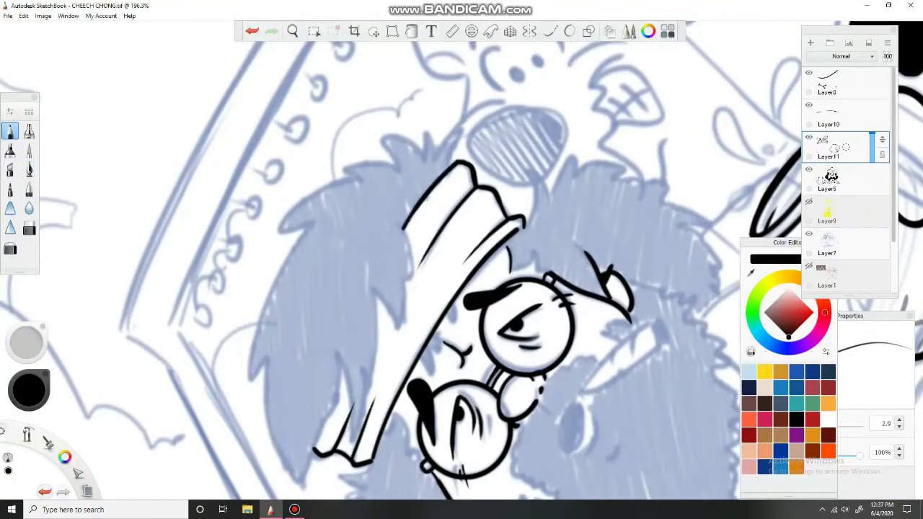
pyautogui.moveTo(452, 166)
pyautogui.mouseDown()
pyautogui.moveTo(462, 133)
pyautogui.moveTo(442, 154)
pyautogui.moveTo(424, 130)
pyautogui.mouseUp()
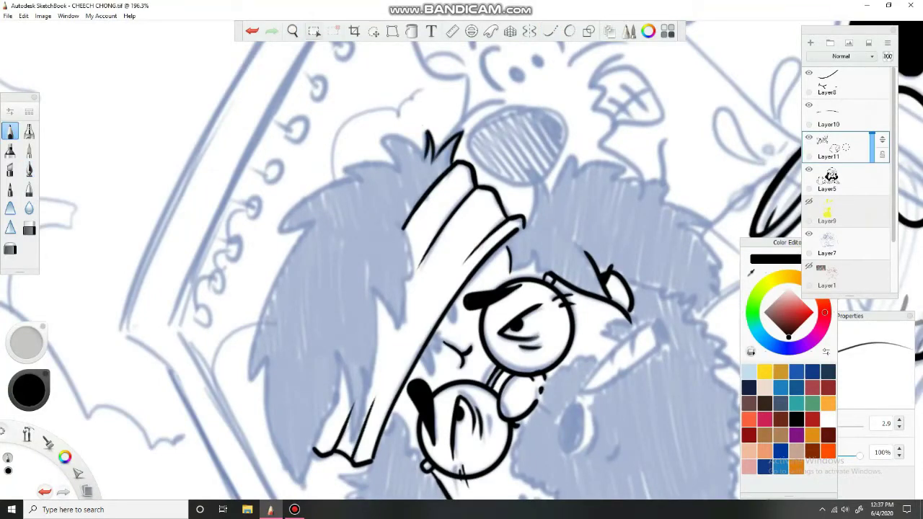
pyautogui.moveTo(241, 320); pyautogui.dragTo(245, 339)
pyautogui.moveTo(352, 261)
pyautogui.mouseDown()
pyautogui.moveTo(319, 288)
pyautogui.moveTo(335, 330)
pyautogui.mouseUp()
pyautogui.moveTo(349, 286); pyautogui.dragTo(331, 339)
pyautogui.moveTo(319, 72); pyautogui.dragTo(339, 94)
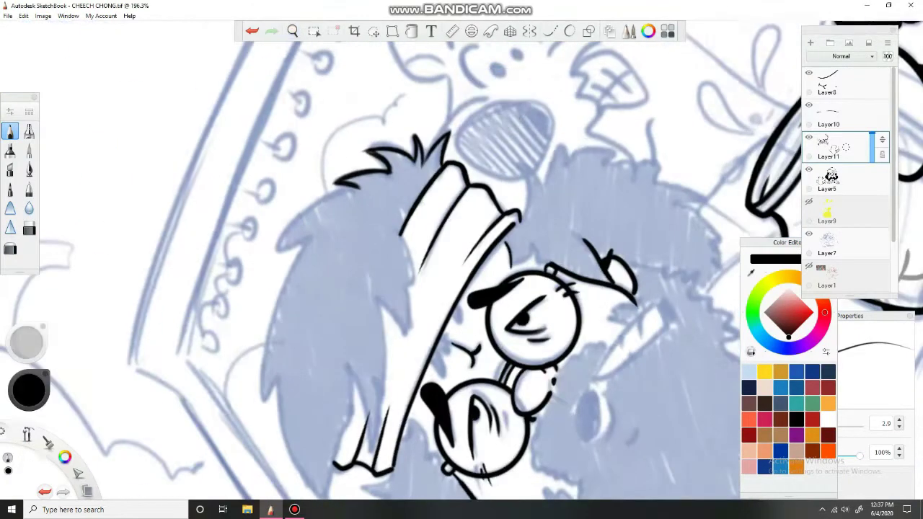
# - Ink the outer hair contour from the top tufts down the back of the head, with pointed locks
pyautogui.moveTo(358, 186); pyautogui.dragTo(292, 225)
pyautogui.moveTo(339, 196); pyautogui.dragTo(278, 244)
pyautogui.moveTo(309, 209)
pyautogui.mouseDown()
pyautogui.moveTo(276, 257)
pyautogui.moveTo(261, 397)
pyautogui.mouseUp()
pyautogui.hotkey('ctrl', 'z')
pyautogui.moveTo(289, 280); pyautogui.dragTo(261, 397)
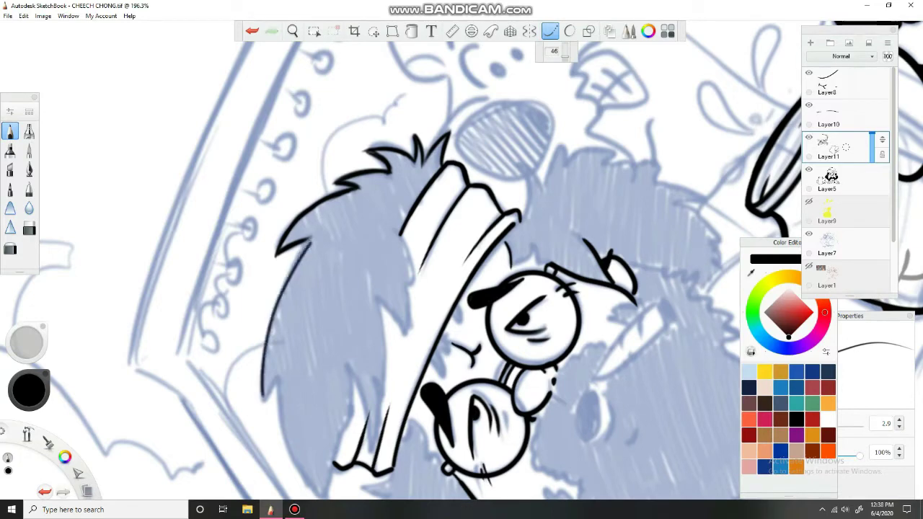
pyautogui.moveTo(313, 238)
pyautogui.mouseDown()
pyautogui.moveTo(290, 272)
pyautogui.moveTo(266, 346)
pyautogui.moveTo(261, 404)
pyautogui.mouseUp()
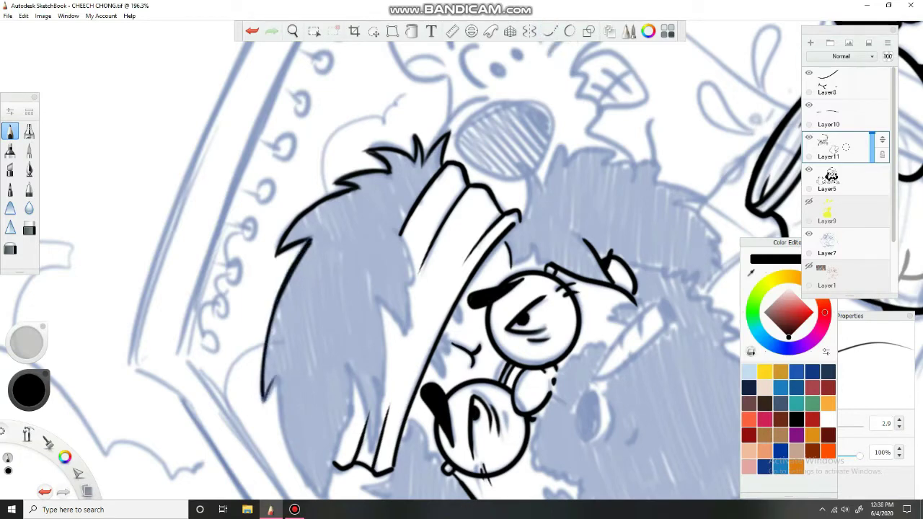
pyautogui.moveTo(282, 369); pyautogui.dragTo(262, 401)
pyautogui.moveTo(323, 152); pyautogui.dragTo(433, 93)
pyautogui.moveTo(253, 220)
pyautogui.mouseDown()
pyautogui.moveTo(221, 253)
pyautogui.moveTo(195, 334)
pyautogui.mouseUp()
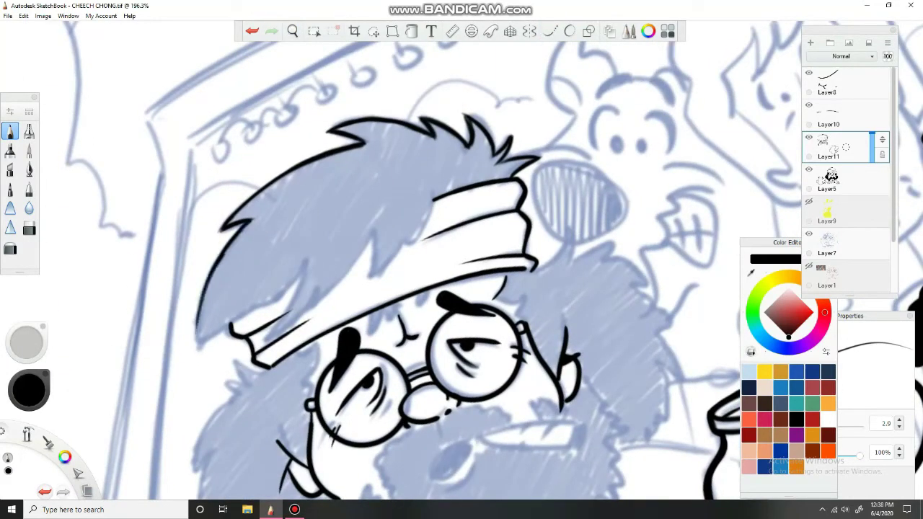
# - Ink the pointed lower tip of the top hair and the jagged locks falling over the headband
pyautogui.moveTo(241, 235); pyautogui.dragTo(195, 343)
pyautogui.moveTo(210, 306)
pyautogui.mouseDown()
pyautogui.moveTo(195, 343)
pyautogui.moveTo(199, 362)
pyautogui.mouseUp()
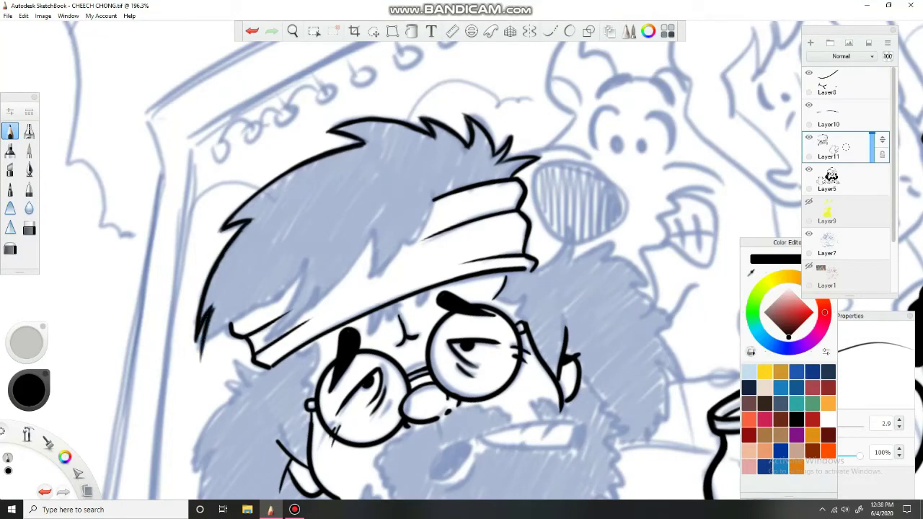
pyautogui.press('space')
pyautogui.moveTo(314, 150)
pyautogui.mouseDown()
pyautogui.moveTo(298, 257)
pyautogui.moveTo(311, 245)
pyautogui.mouseUp()
pyautogui.moveTo(309, 303); pyautogui.dragTo(277, 369)
pyautogui.moveTo(339, 244)
pyautogui.mouseDown()
pyautogui.moveTo(290, 328)
pyautogui.moveTo(319, 302)
pyautogui.moveTo(333, 325)
pyautogui.mouseUp()
pyautogui.moveTo(358, 278); pyautogui.dragTo(336, 322)
pyautogui.moveTo(362, 252)
pyautogui.mouseDown()
pyautogui.moveTo(341, 312)
pyautogui.moveTo(359, 287)
pyautogui.mouseUp()
pyautogui.moveTo(392, 187)
pyautogui.mouseDown()
pyautogui.moveTo(365, 280)
pyautogui.moveTo(388, 228)
pyautogui.moveTo(404, 233)
pyautogui.mouseUp()
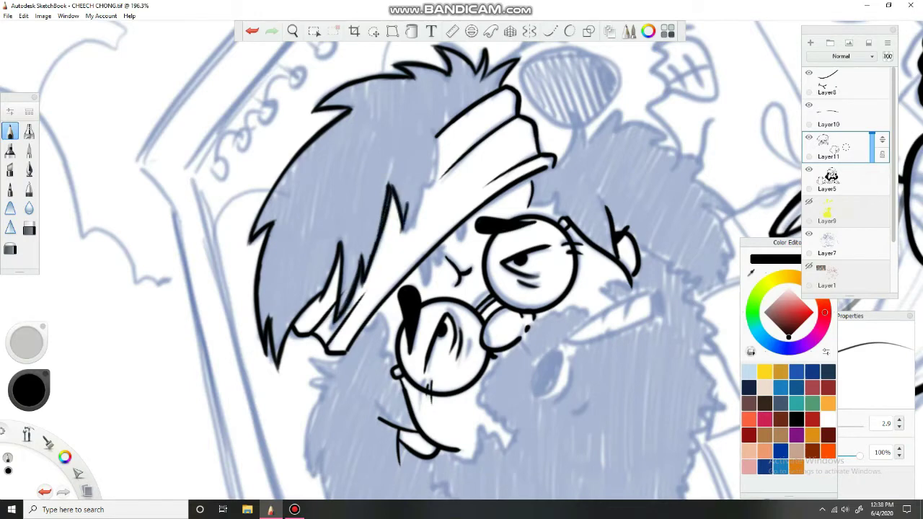
pyautogui.moveTo(424, 181); pyautogui.dragTo(402, 232)
pyautogui.moveTo(439, 130); pyautogui.dragTo(427, 195)
# - Ink the small forehead strands under the headband and the bushy side hair outline beside the beard, away from the jar
pyautogui.press('space')
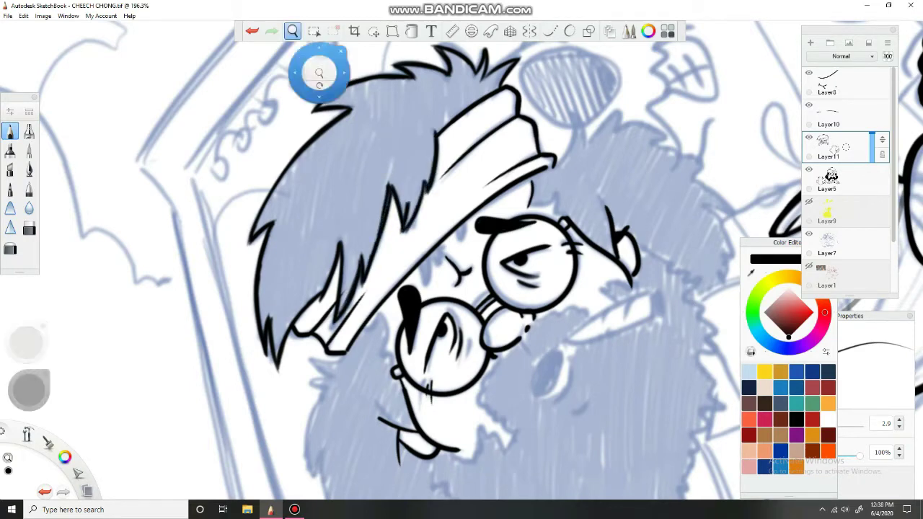
pyautogui.moveTo(320, 72)
pyautogui.mouseDown()
pyautogui.moveTo(433, 106)
pyautogui.moveTo(489, 233)
pyautogui.moveTo(497, 215)
pyautogui.mouseUp()
pyautogui.moveTo(546, 186); pyautogui.dragTo(528, 203)
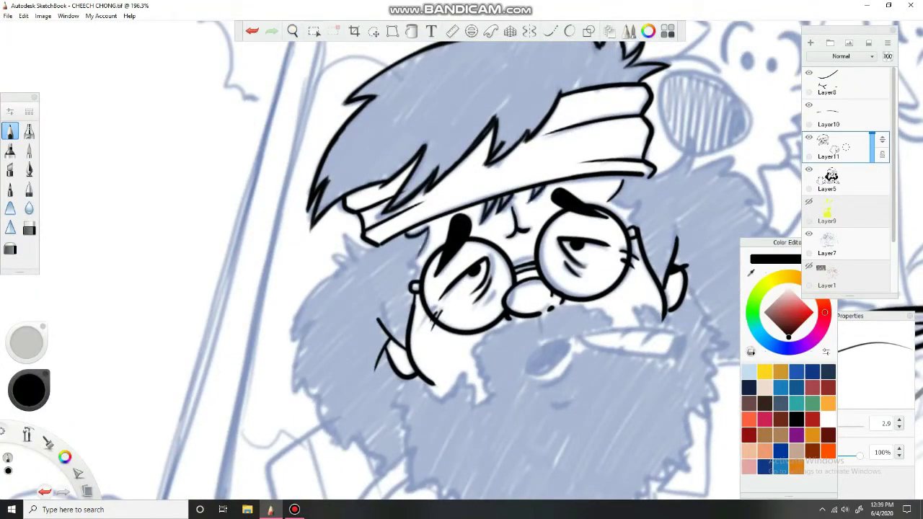
pyautogui.moveTo(430, 231); pyautogui.dragTo(409, 266)
pyautogui.moveTo(365, 231)
pyautogui.mouseDown()
pyautogui.moveTo(305, 305)
pyautogui.moveTo(291, 343)
pyautogui.moveTo(301, 394)
pyautogui.mouseUp()
pyautogui.moveTo(330, 113); pyautogui.dragTo(337, 27)
pyautogui.moveTo(317, 279)
pyautogui.mouseDown()
pyautogui.moveTo(311, 321)
pyautogui.moveTo(348, 355)
pyautogui.moveTo(374, 362)
pyautogui.moveTo(381, 388)
pyautogui.mouseUp()
# - Ink the spiky outline of the side hair nearer the jar, from the headband to its curled lower end
pyautogui.moveTo(431, 228); pyautogui.dragTo(247, 310)
pyautogui.moveTo(463, 179)
pyautogui.mouseDown()
pyautogui.moveTo(490, 171)
pyautogui.moveTo(505, 142)
pyautogui.moveTo(525, 173)
pyautogui.moveTo(553, 182)
pyautogui.mouseUp()
pyautogui.moveTo(339, 303); pyautogui.dragTo(341, 231)
pyautogui.moveTo(567, 233)
pyautogui.mouseDown()
pyautogui.moveTo(592, 302)
pyautogui.moveTo(549, 377)
pyautogui.mouseUp()
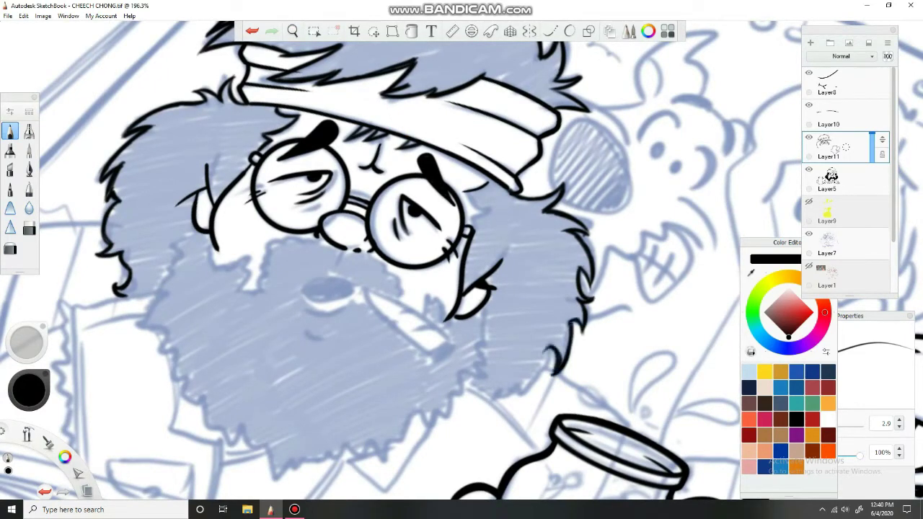
pyautogui.moveTo(462, 288)
pyautogui.mouseDown()
pyautogui.moveTo(432, 238)
pyautogui.moveTo(389, 216)
pyautogui.mouseUp()
pyautogui.moveTo(586, 241); pyautogui.dragTo(603, 317)
pyautogui.moveTo(604, 314); pyautogui.dragTo(567, 330)
pyautogui.moveTo(505, 274)
pyautogui.mouseDown()
pyautogui.moveTo(461, 262)
pyautogui.moveTo(432, 217)
pyautogui.moveTo(477, 188)
pyautogui.mouseUp()
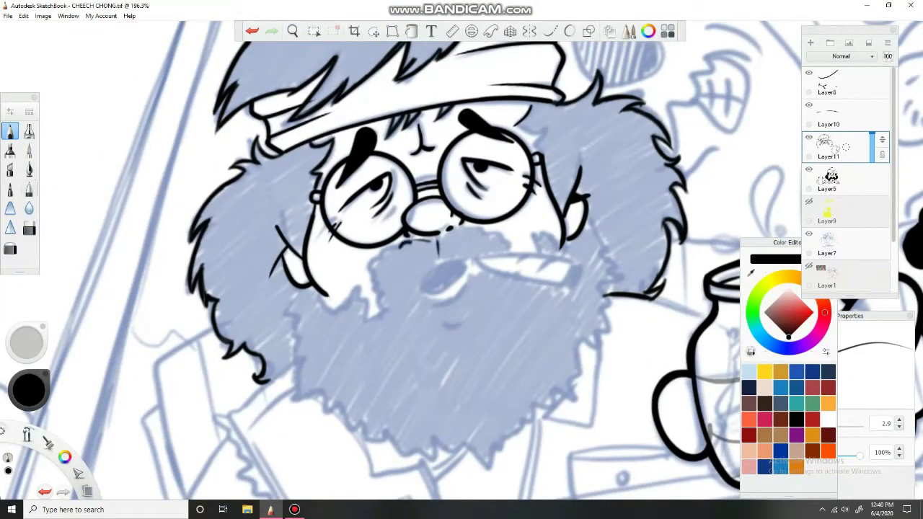
# - Ink the ragged beard edge across the cheek away from the jar, using the inking brush at size 3.5
pyautogui.click(29, 169)
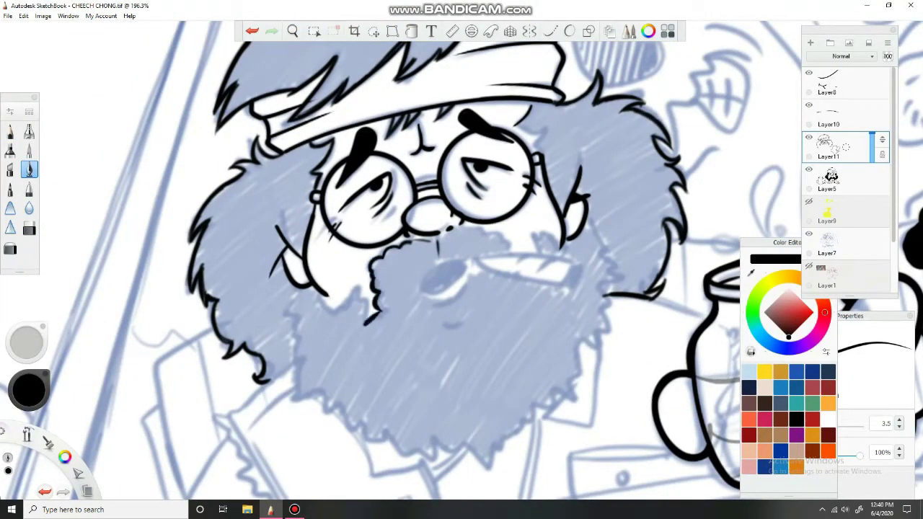
pyautogui.moveTo(330, 285); pyautogui.dragTo(370, 321)
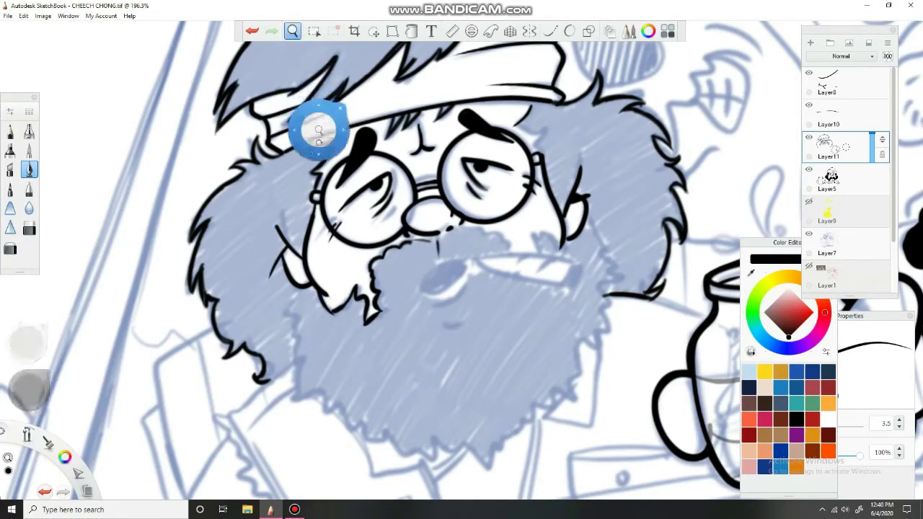
# - Ink the creased hand-rolled cigarette with its dark tip, and the open mouth with a black interior
pyautogui.moveTo(318, 129); pyautogui.dragTo(375, 180)
pyautogui.moveTo(505, 222); pyautogui.dragTo(472, 251)
pyautogui.moveTo(528, 220); pyautogui.dragTo(557, 193)
pyautogui.moveTo(557, 194); pyautogui.dragTo(556, 222)
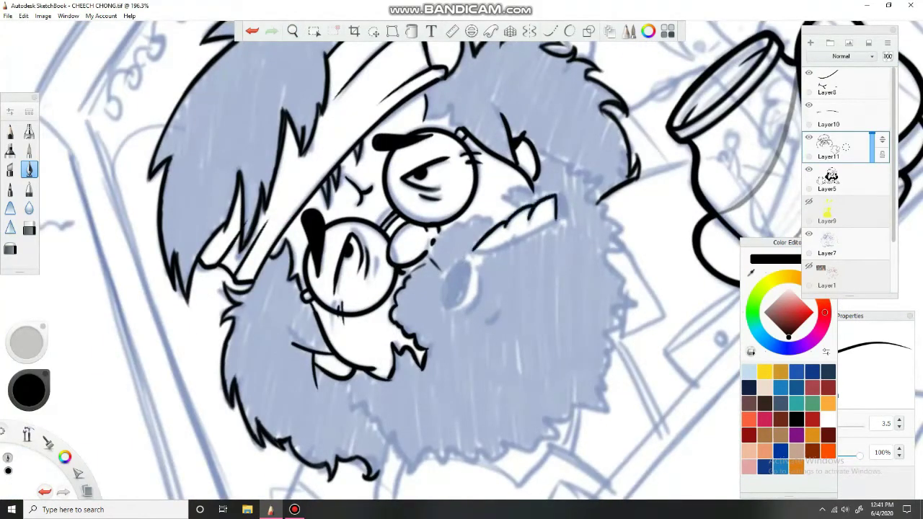
pyautogui.moveTo(474, 252); pyautogui.dragTo(538, 230)
pyautogui.moveTo(466, 260); pyautogui.dragTo(453, 309)
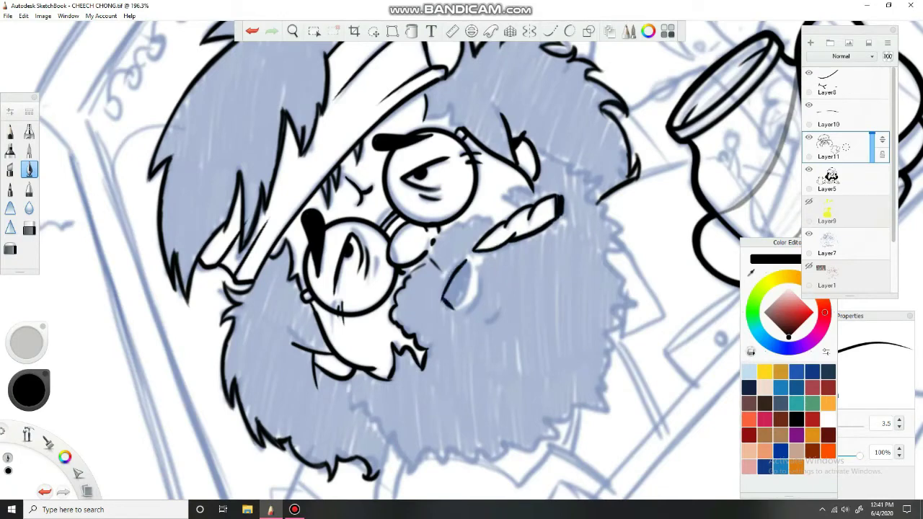
pyautogui.moveTo(469, 271)
pyautogui.mouseDown()
pyautogui.moveTo(456, 309)
pyautogui.moveTo(443, 301)
pyautogui.mouseUp()
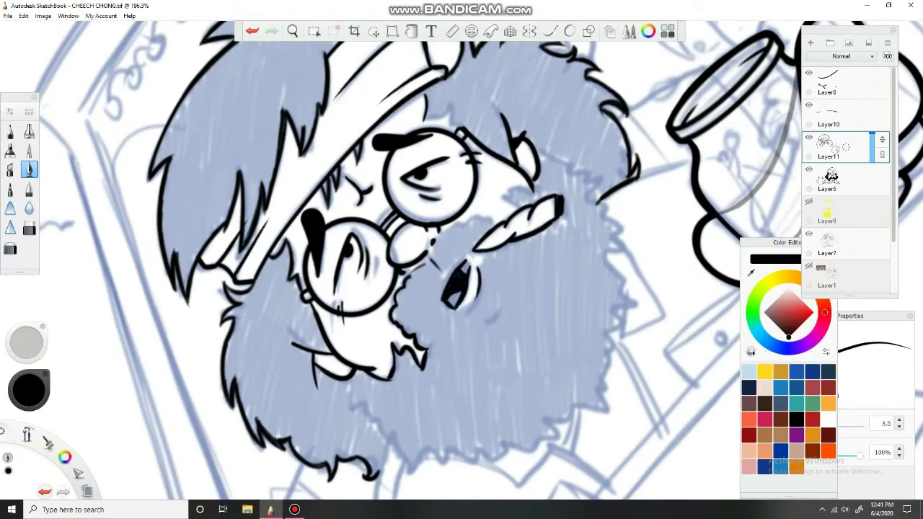
# - Ink the moustache's upper edge around the cigarette and the jagged beard outline from ear to ear around the chin
pyautogui.moveTo(461, 260); pyautogui.dragTo(519, 210)
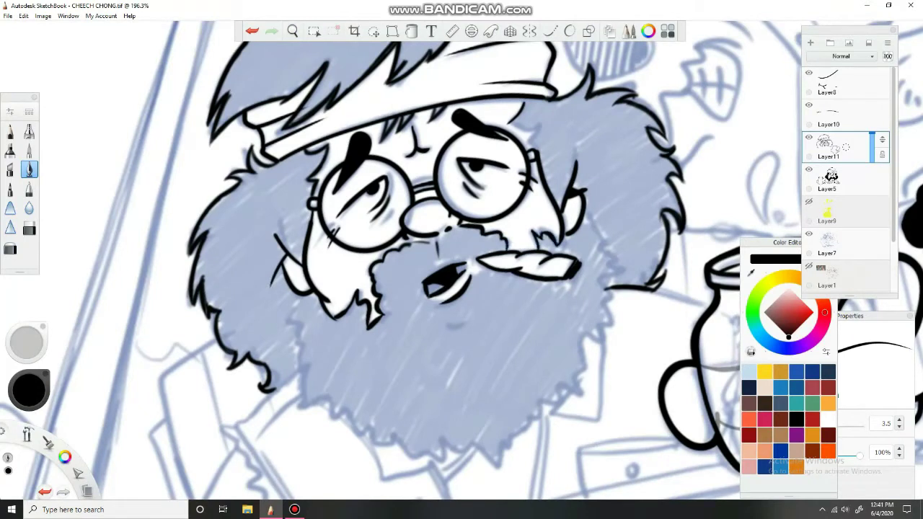
pyautogui.moveTo(287, 319)
pyautogui.mouseDown()
pyautogui.moveTo(308, 405)
pyautogui.moveTo(417, 453)
pyautogui.mouseUp()
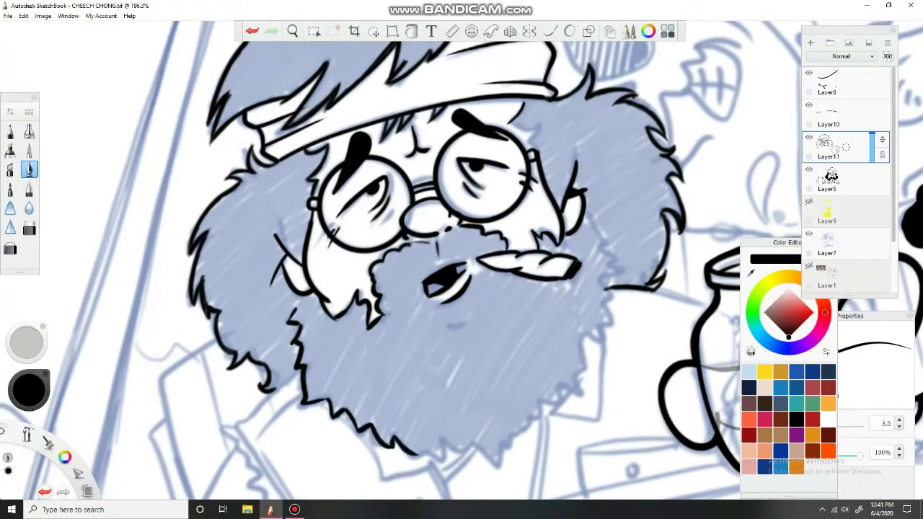
pyautogui.moveTo(475, 440)
pyautogui.mouseDown()
pyautogui.moveTo(503, 462)
pyautogui.moveTo(541, 401)
pyautogui.moveTo(585, 372)
pyautogui.moveTo(589, 339)
pyautogui.moveTo(612, 324)
pyautogui.moveTo(591, 218)
pyautogui.mouseUp()
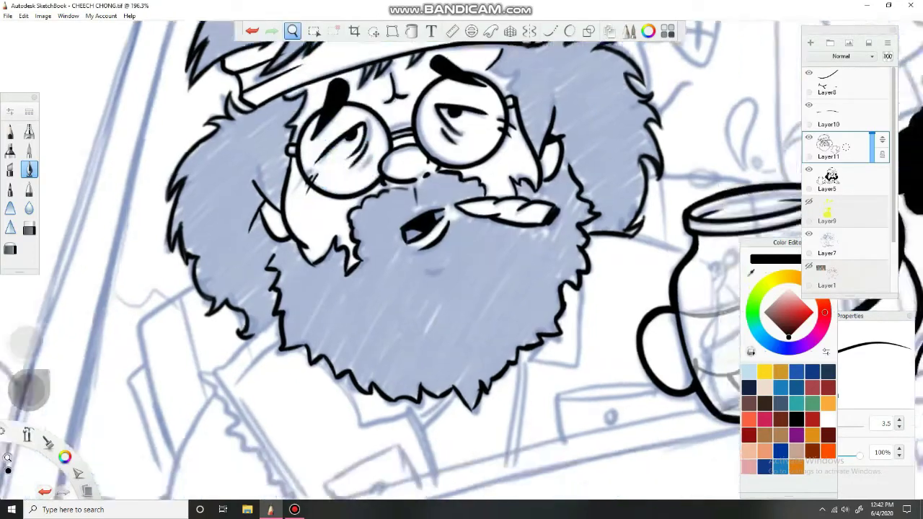
# - Ink the vest's shoulder and double seam lines, the pointed collar flaps and the front edges with Steady Stroke enabled
pyautogui.click(550, 31)
pyautogui.moveTo(264, 290)
pyautogui.mouseDown()
pyautogui.moveTo(198, 346)
pyautogui.moveTo(292, 482)
pyautogui.mouseUp()
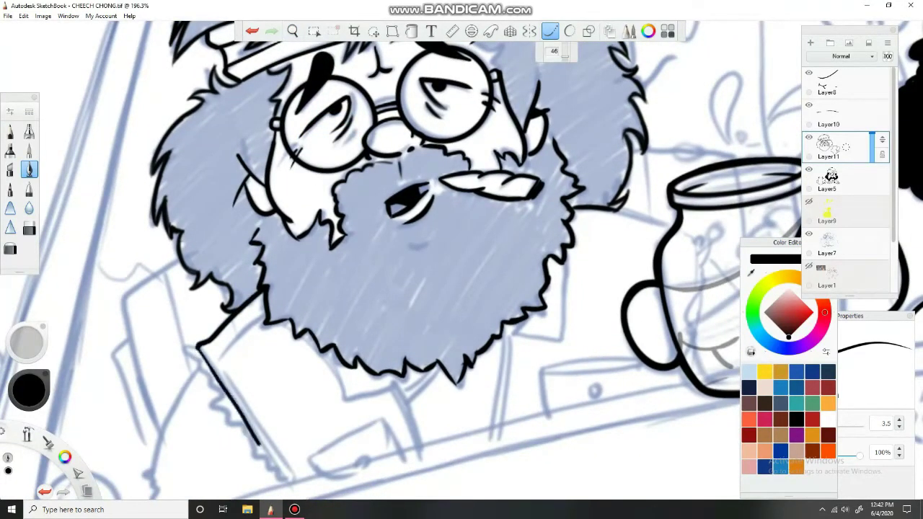
pyautogui.moveTo(222, 372); pyautogui.dragTo(291, 481)
pyautogui.moveTo(337, 356); pyautogui.dragTo(414, 436)
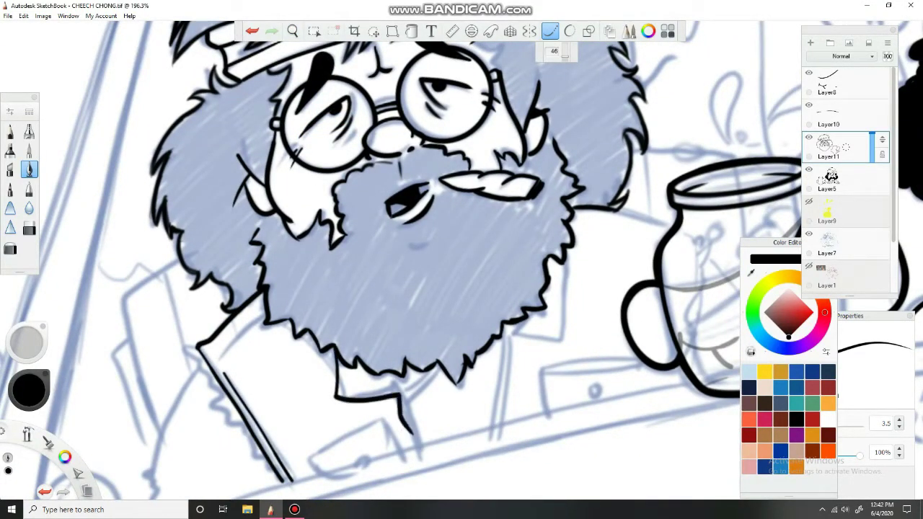
pyautogui.moveTo(400, 378); pyautogui.dragTo(421, 445)
pyautogui.moveTo(508, 323)
pyautogui.mouseDown()
pyautogui.moveTo(514, 419)
pyautogui.moveTo(525, 336)
pyautogui.moveTo(554, 252)
pyautogui.mouseUp()
pyautogui.moveTo(238, 339); pyautogui.dragTo(267, 313)
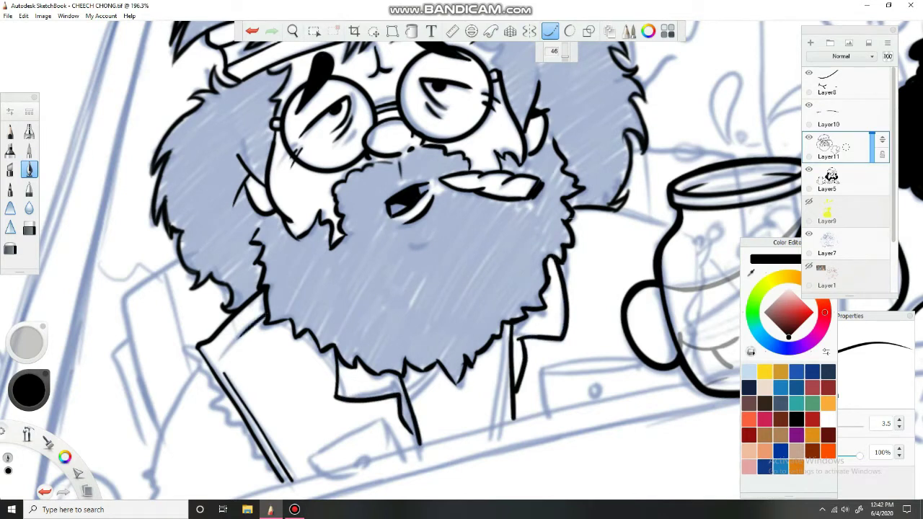
# - Ink the shoulder line towards the jar, the frayed vest armhole and the outer arm contour
pyautogui.moveTo(574, 216); pyautogui.dragTo(653, 231)
pyautogui.moveTo(200, 348); pyautogui.dragTo(186, 353)
pyautogui.moveTo(209, 390); pyautogui.dragTo(286, 486)
pyautogui.moveTo(378, 229); pyautogui.dragTo(438, 151)
pyautogui.moveTo(257, 291)
pyautogui.mouseDown()
pyautogui.moveTo(211, 393)
pyautogui.moveTo(215, 411)
pyautogui.mouseUp()
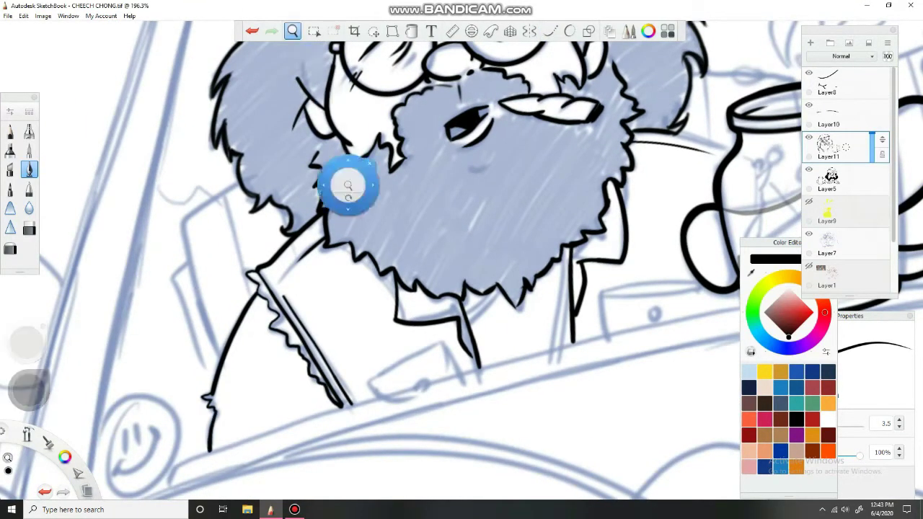
# - Ink the two vest chest pockets with their flap lines above the dashboard edge
pyautogui.moveTo(347, 181); pyautogui.dragTo(282, 262)
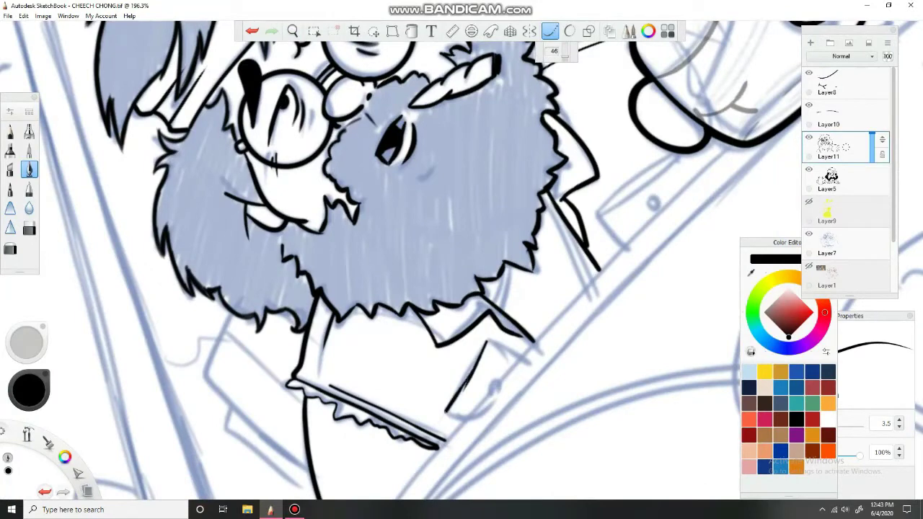
pyautogui.moveTo(487, 343); pyautogui.dragTo(504, 371)
pyautogui.moveTo(417, 196)
pyautogui.mouseDown()
pyautogui.moveTo(282, 303)
pyautogui.moveTo(332, 164)
pyautogui.mouseUp()
pyautogui.moveTo(424, 298)
pyautogui.mouseDown()
pyautogui.moveTo(511, 317)
pyautogui.moveTo(412, 335)
pyautogui.mouseUp()
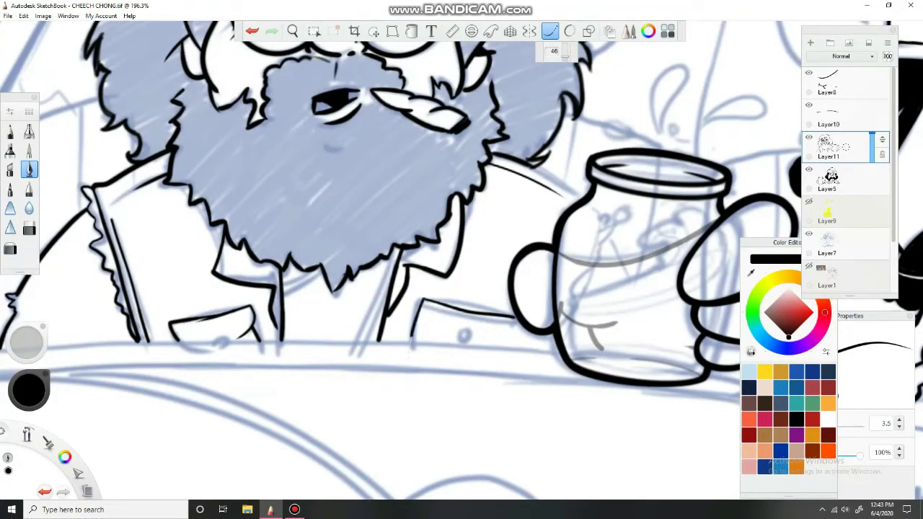
pyautogui.moveTo(426, 302); pyautogui.dragTo(481, 318)
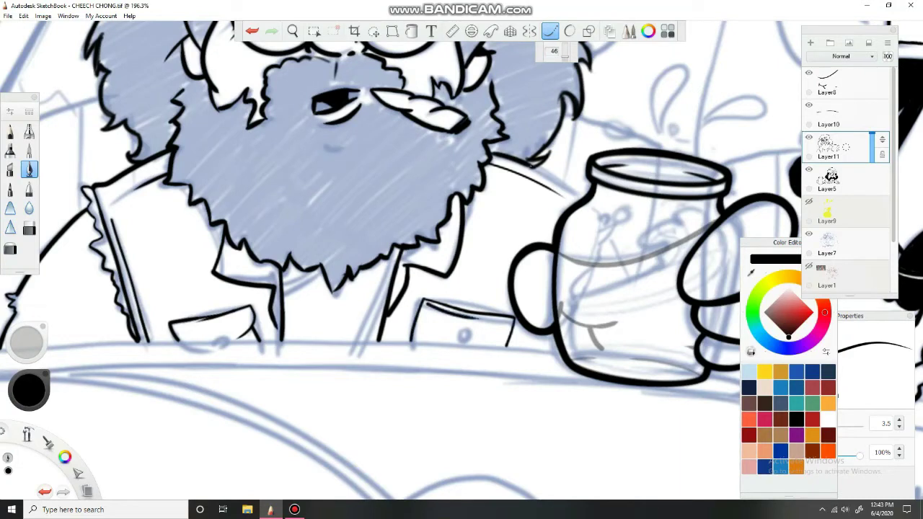
# - Extend the shoulder line to the jar and draw the frayed armhole seen through the glass on Layer8
pyautogui.moveTo(530, 168)
pyautogui.mouseDown()
pyautogui.moveTo(588, 201)
pyautogui.moveTo(581, 289)
pyautogui.mouseUp()
pyautogui.click(833, 82)
pyautogui.hotkey('ctrl', 'z')
pyautogui.moveTo(601, 203); pyautogui.dragTo(596, 264)
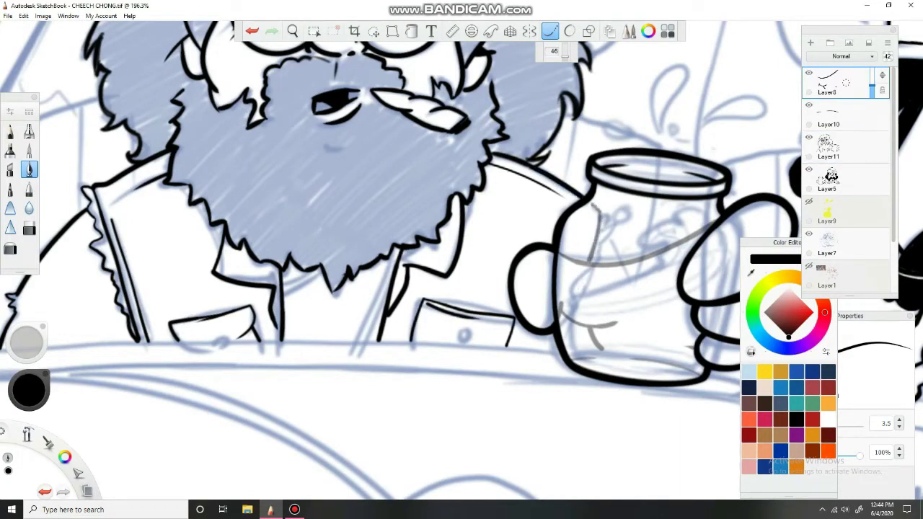
pyautogui.moveTo(612, 233); pyautogui.dragTo(599, 257)
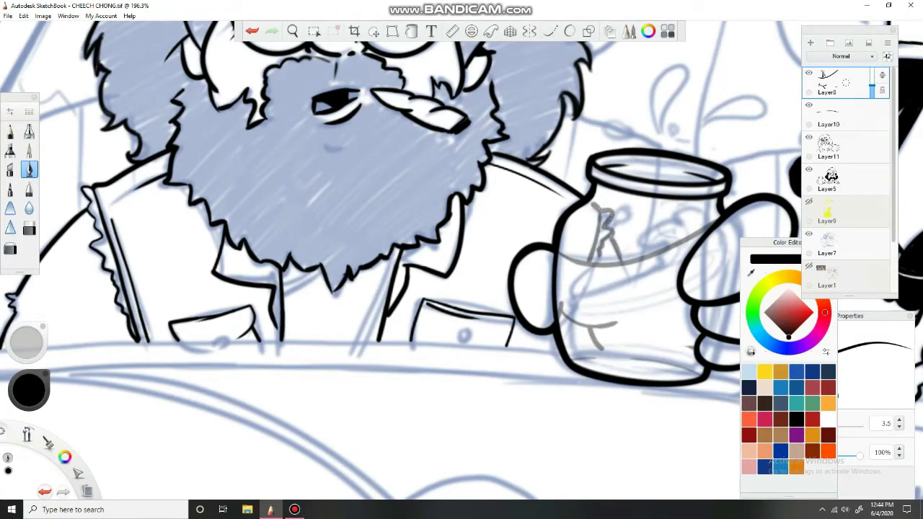
# - Return to Layer11 and ink the crease below the mouth and the shirt neckline inside the collar
pyautogui.click(840, 148)
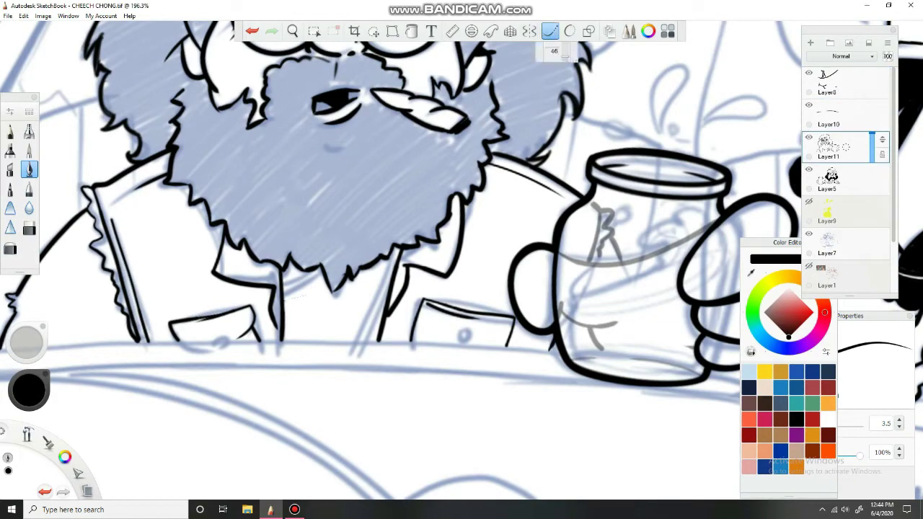
pyautogui.moveTo(318, 102); pyautogui.dragTo(379, 212)
pyautogui.scroll(-8, 401, 261)
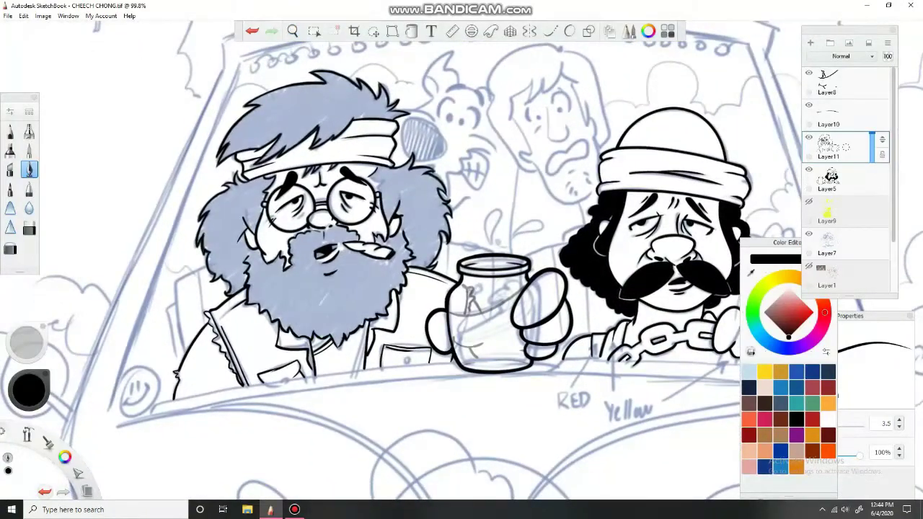
# - Add a layer beneath Layer11 at 81% opacity and paint black along the top tufts and the locks bordering the headband
pyautogui.hotkey('ctrl', 'shift', 'n')
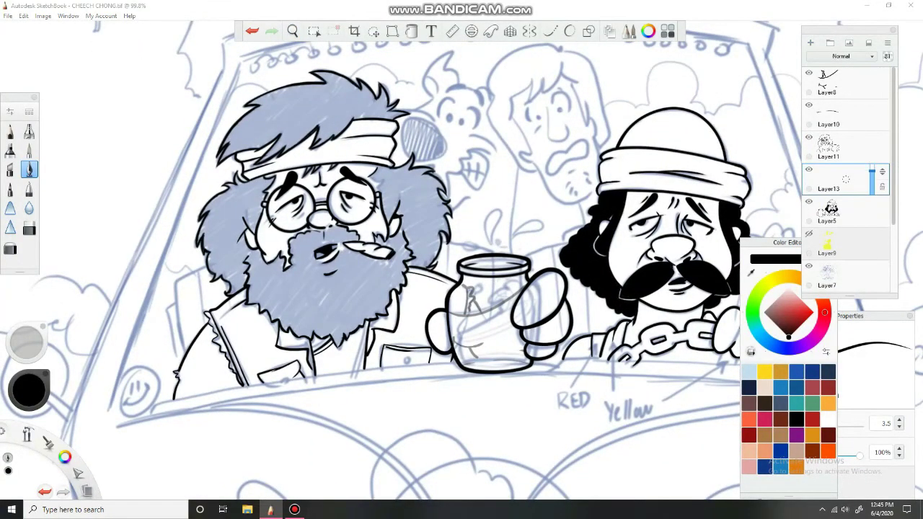
pyautogui.moveTo(432, 289); pyautogui.dragTo(332, 285)
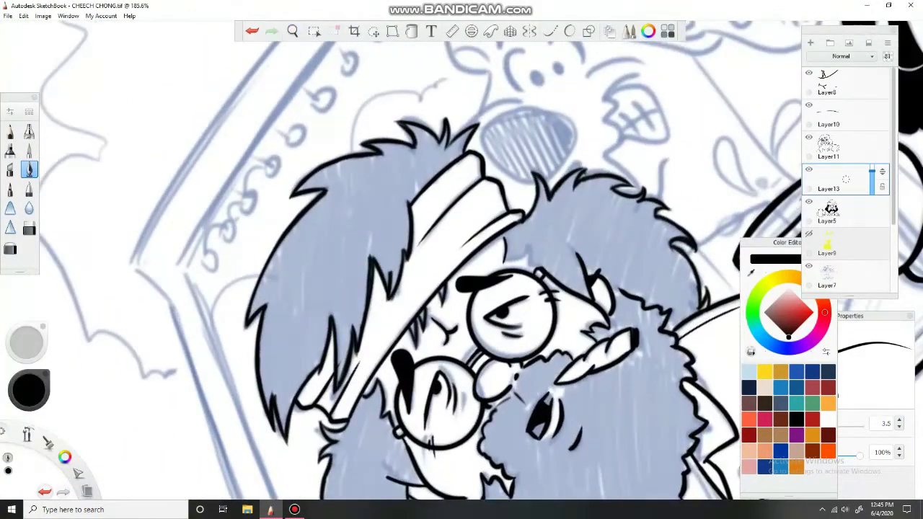
pyautogui.moveTo(445, 129); pyautogui.dragTo(437, 165)
pyautogui.moveTo(470, 130); pyautogui.dragTo(441, 165)
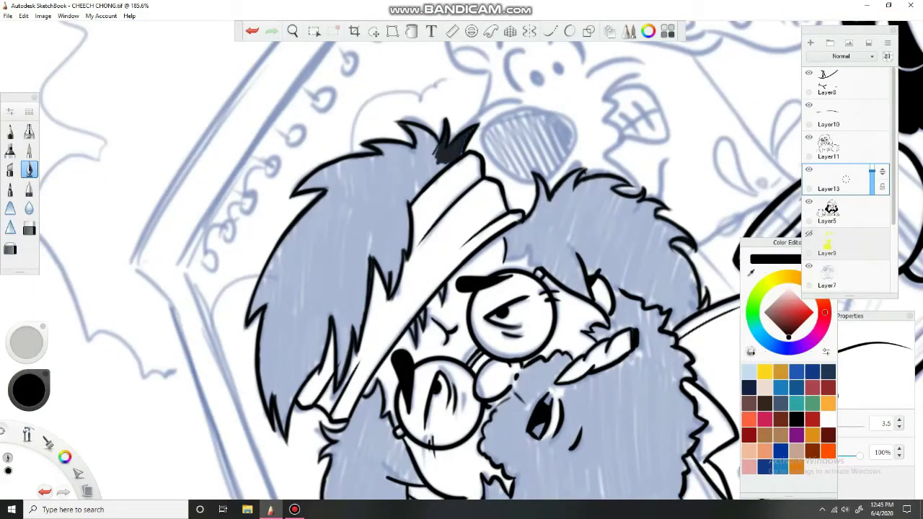
pyautogui.moveTo(412, 125)
pyautogui.mouseDown()
pyautogui.moveTo(423, 158)
pyautogui.moveTo(434, 159)
pyautogui.moveTo(408, 200)
pyautogui.moveTo(390, 292)
pyautogui.mouseUp()
pyautogui.moveTo(391, 236); pyautogui.dragTo(357, 341)
pyautogui.moveTo(358, 300)
pyautogui.mouseDown()
pyautogui.moveTo(339, 380)
pyautogui.moveTo(333, 362)
pyautogui.mouseUp()
pyautogui.moveTo(332, 306)
pyautogui.mouseDown()
pyautogui.moveTo(319, 357)
pyautogui.moveTo(285, 405)
pyautogui.mouseUp()
pyautogui.moveTo(292, 371); pyautogui.dragTo(274, 432)
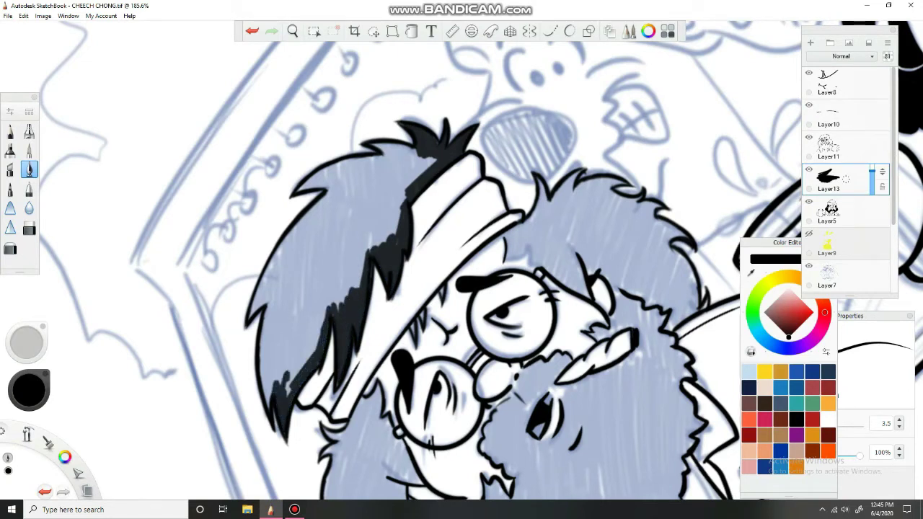
# - Paint black inside the top hair's outer contour, working from the lower tip up towards the crown at brush size 3.5
pyautogui.moveTo(273, 297); pyautogui.dragTo(259, 395)
pyautogui.moveTo(274, 341)
pyautogui.mouseDown()
pyautogui.moveTo(261, 413)
pyautogui.moveTo(271, 390)
pyautogui.mouseUp()
pyautogui.moveTo(308, 323); pyautogui.dragTo(285, 381)
pyautogui.moveTo(330, 304); pyautogui.dragTo(303, 368)
pyautogui.moveTo(296, 289); pyautogui.dragTo(273, 343)
pyautogui.moveTo(291, 273); pyautogui.dragTo(266, 345)
pyautogui.moveTo(281, 257); pyautogui.dragTo(253, 316)
pyautogui.moveTo(311, 214); pyautogui.dragTo(264, 277)
pyautogui.moveTo(345, 184)
pyautogui.mouseDown()
pyautogui.moveTo(277, 257)
pyautogui.moveTo(295, 192)
pyautogui.moveTo(417, 145)
pyautogui.moveTo(356, 253)
pyautogui.mouseUp()
# - Fill the remaining interior of the top hair with solid black using a thicker brush at size 11.7
pyautogui.click(29, 150)
pyautogui.moveTo(364, 245); pyautogui.dragTo(323, 310)
pyautogui.moveTo(345, 264); pyautogui.dragTo(285, 339)
pyautogui.moveTo(334, 234); pyautogui.dragTo(271, 292)
pyautogui.moveTo(411, 155); pyautogui.dragTo(303, 247)
pyautogui.moveTo(356, 232); pyautogui.dragTo(318, 282)
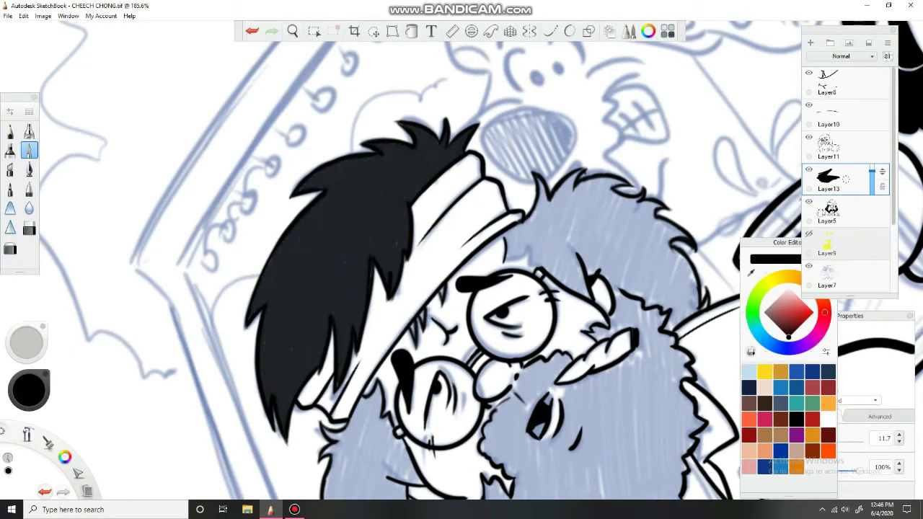
# - Edge the side hair farther from the jar in black at brush size 3.5, and flood fill its interior
pyautogui.press('space')
pyautogui.moveTo(395, 257)
pyautogui.mouseDown()
pyautogui.moveTo(373, 183)
pyautogui.moveTo(339, 180)
pyautogui.mouseUp()
pyautogui.click(29, 169)
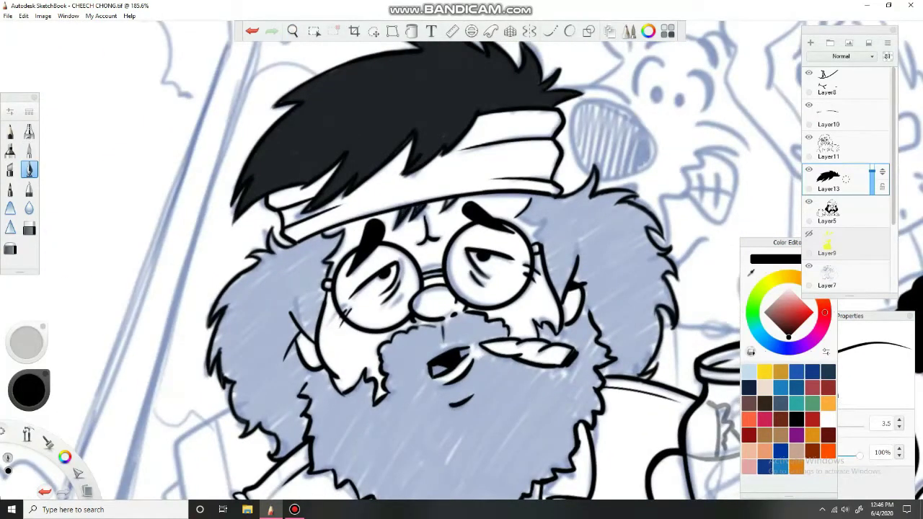
pyautogui.moveTo(295, 235)
pyautogui.mouseDown()
pyautogui.moveTo(319, 262)
pyautogui.moveTo(296, 339)
pyautogui.mouseUp()
pyautogui.moveTo(316, 294)
pyautogui.mouseDown()
pyautogui.moveTo(287, 375)
pyautogui.moveTo(325, 386)
pyautogui.moveTo(307, 388)
pyautogui.mouseUp()
pyautogui.moveTo(318, 237)
pyautogui.mouseDown()
pyautogui.moveTo(253, 264)
pyautogui.moveTo(215, 314)
pyautogui.moveTo(211, 361)
pyautogui.mouseUp()
pyautogui.moveTo(215, 328)
pyautogui.mouseDown()
pyautogui.moveTo(245, 418)
pyautogui.moveTo(305, 456)
pyautogui.mouseUp()
pyautogui.moveTo(303, 385); pyautogui.dragTo(306, 411)
pyautogui.click(411, 31)
pyautogui.click(260, 324)
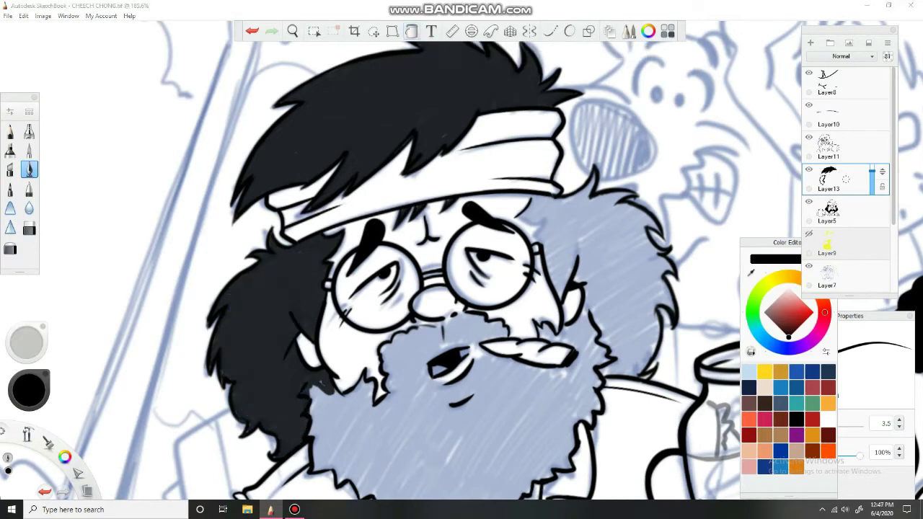
# - Paint a black border inside the beard and moustache outline, and flood fill the beard interior with black
pyautogui.press('space')
pyautogui.moveTo(443, 257); pyautogui.dragTo(428, 142)
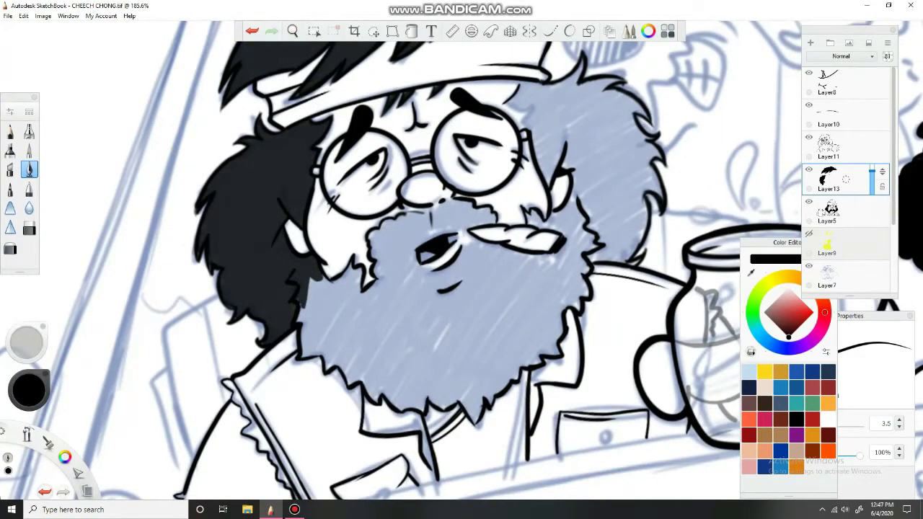
pyautogui.moveTo(322, 278)
pyautogui.mouseDown()
pyautogui.moveTo(362, 287)
pyautogui.moveTo(386, 268)
pyautogui.moveTo(375, 233)
pyautogui.moveTo(461, 202)
pyautogui.moveTo(494, 214)
pyautogui.moveTo(422, 265)
pyautogui.moveTo(522, 243)
pyautogui.moveTo(555, 254)
pyautogui.moveTo(533, 212)
pyautogui.moveTo(569, 207)
pyautogui.moveTo(594, 240)
pyautogui.moveTo(566, 268)
pyautogui.moveTo(587, 261)
pyautogui.moveTo(591, 272)
pyautogui.moveTo(587, 304)
pyautogui.moveTo(566, 337)
pyautogui.moveTo(469, 411)
pyautogui.moveTo(448, 399)
pyautogui.moveTo(381, 394)
pyautogui.moveTo(345, 356)
pyautogui.moveTo(310, 351)
pyautogui.moveTo(314, 319)
pyautogui.mouseUp()
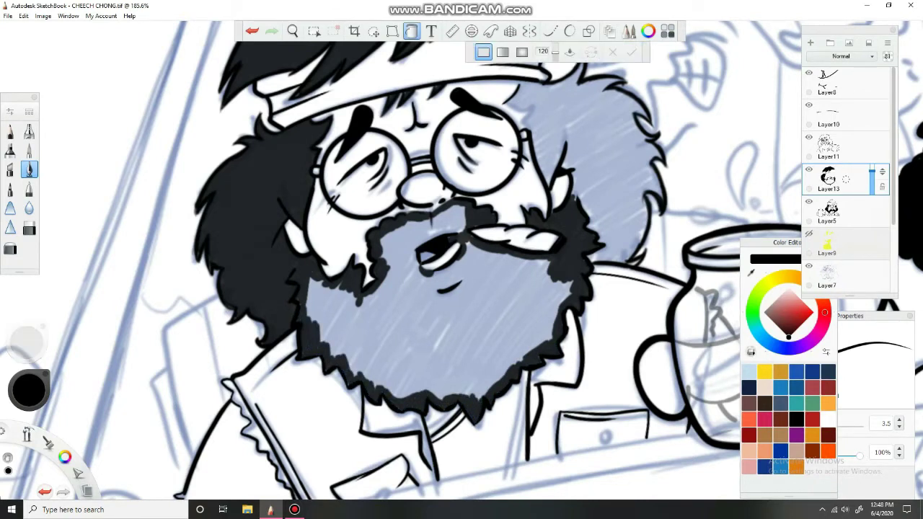
pyautogui.click(446, 256)
pyautogui.moveTo(445, 256); pyautogui.dragTo(441, 304)
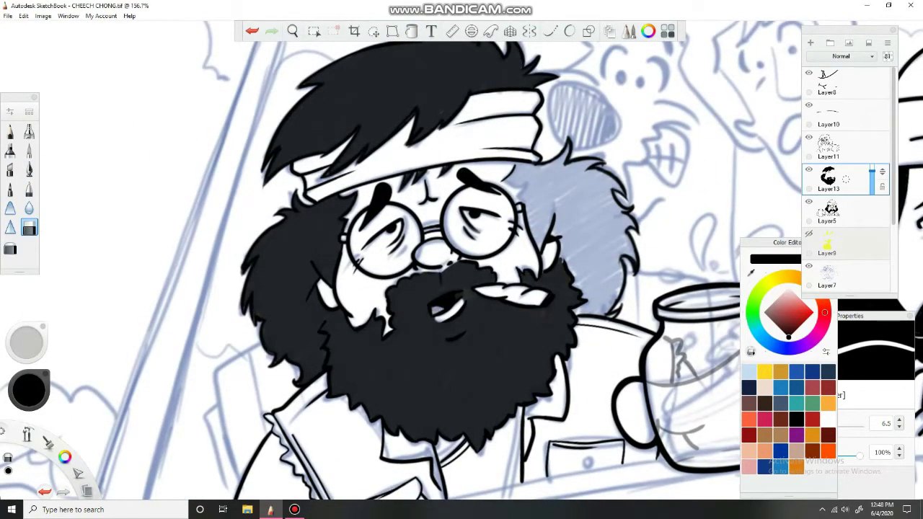
# - Lower the hair fill layer's opacity and edge the side hair nearer the jar in black using the Inking Pen at size 3.5
pyautogui.moveTo(882, 172); pyautogui.dragTo(882, 181)
pyautogui.click(29, 150)
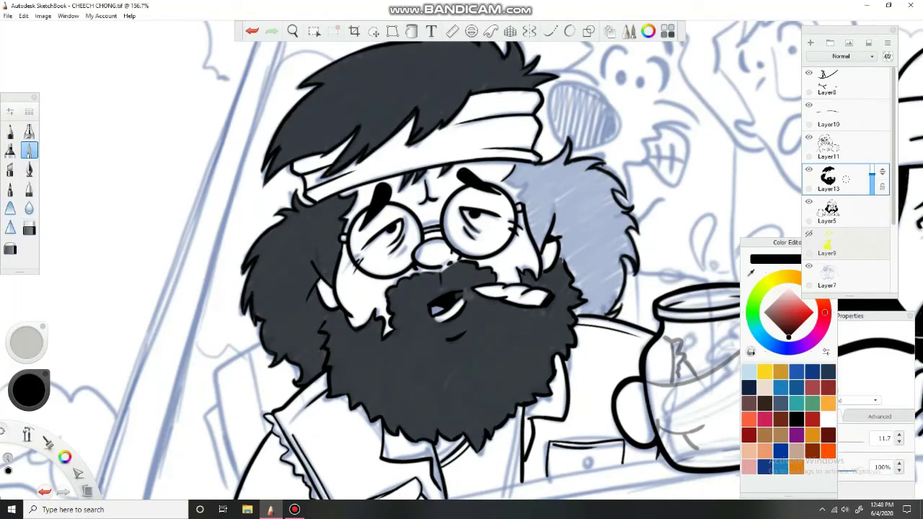
pyautogui.click(29, 169)
pyautogui.moveTo(528, 207)
pyautogui.mouseDown()
pyautogui.moveTo(550, 199)
pyautogui.moveTo(543, 180)
pyautogui.moveTo(539, 187)
pyautogui.moveTo(525, 173)
pyautogui.moveTo(552, 181)
pyautogui.mouseUp()
pyautogui.moveTo(552, 236); pyautogui.dragTo(567, 264)
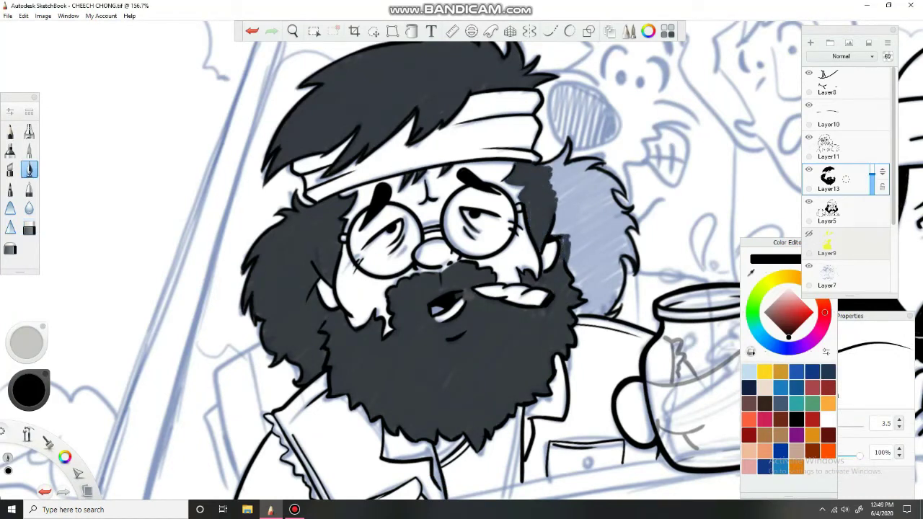
pyautogui.moveTo(573, 305); pyautogui.dragTo(616, 317)
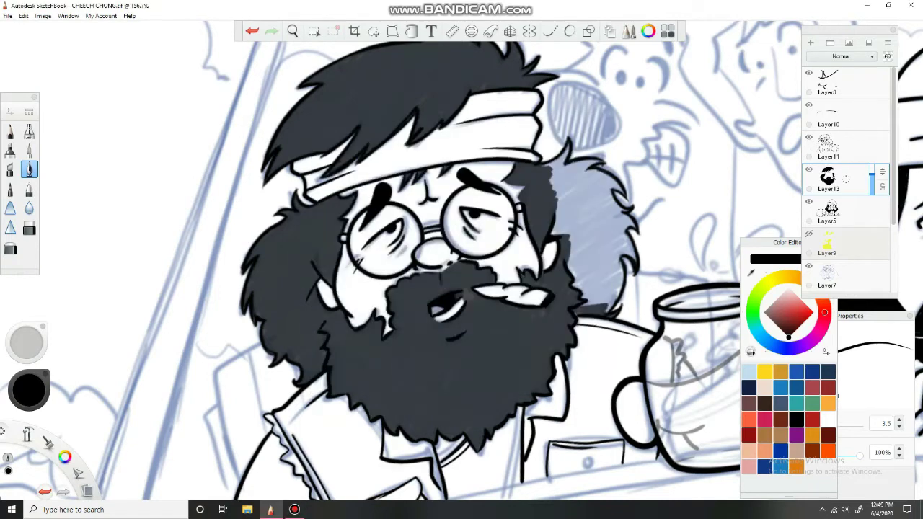
pyautogui.hotkey('ctrl', 'z')
pyautogui.moveTo(602, 162)
pyautogui.mouseDown()
pyautogui.moveTo(564, 170)
pyautogui.moveTo(607, 182)
pyautogui.moveTo(629, 233)
pyautogui.moveTo(631, 262)
pyautogui.moveTo(606, 309)
pyautogui.mouseUp()
# - Fill the remaining interior of the side hair nearer the jar with solid black using a thicker brush at size 11.7
pyautogui.click(28, 150)
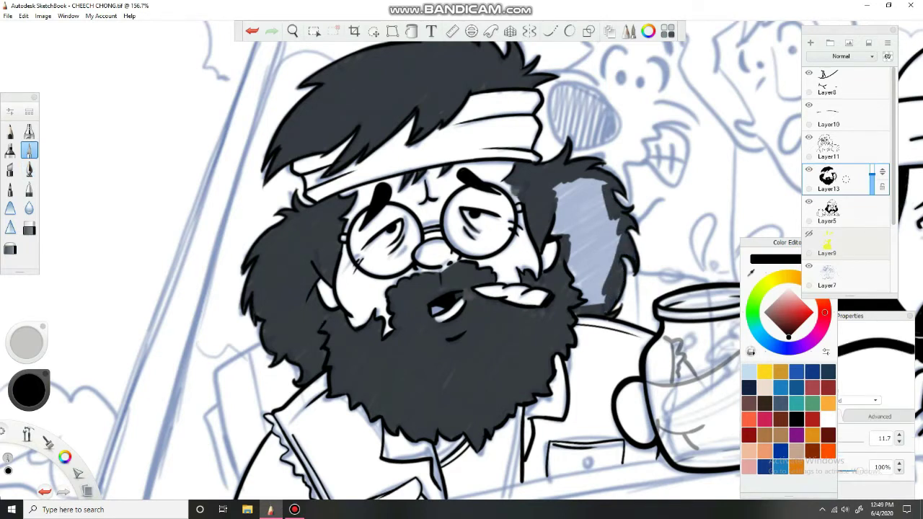
pyautogui.moveTo(563, 220)
pyautogui.mouseDown()
pyautogui.moveTo(606, 181)
pyautogui.moveTo(599, 303)
pyautogui.mouseUp()
pyautogui.moveTo(588, 238); pyautogui.dragTo(559, 216)
# - On Layer11, ink the short hairline where the side hair meets the headband, using the Inking Pen at size 3.5
pyautogui.click(28, 169)
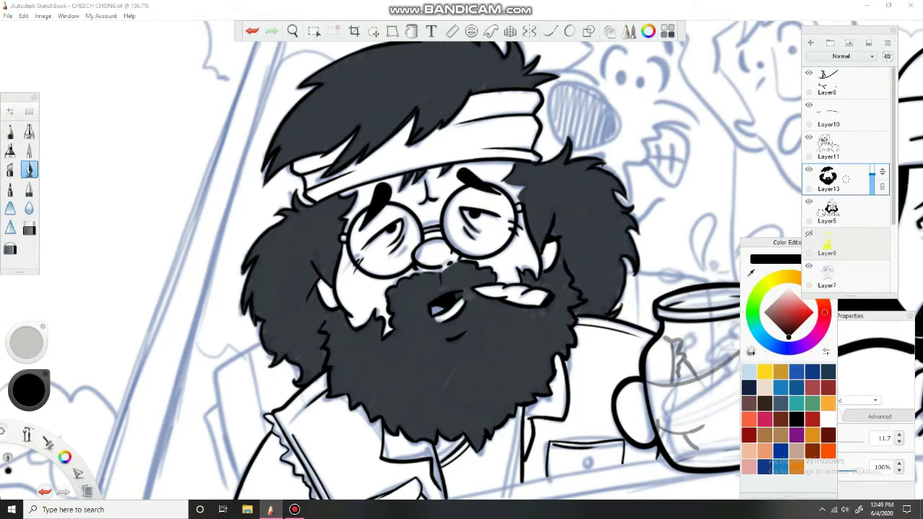
pyautogui.click(830, 147)
pyautogui.moveTo(508, 164); pyautogui.dragTo(515, 174)
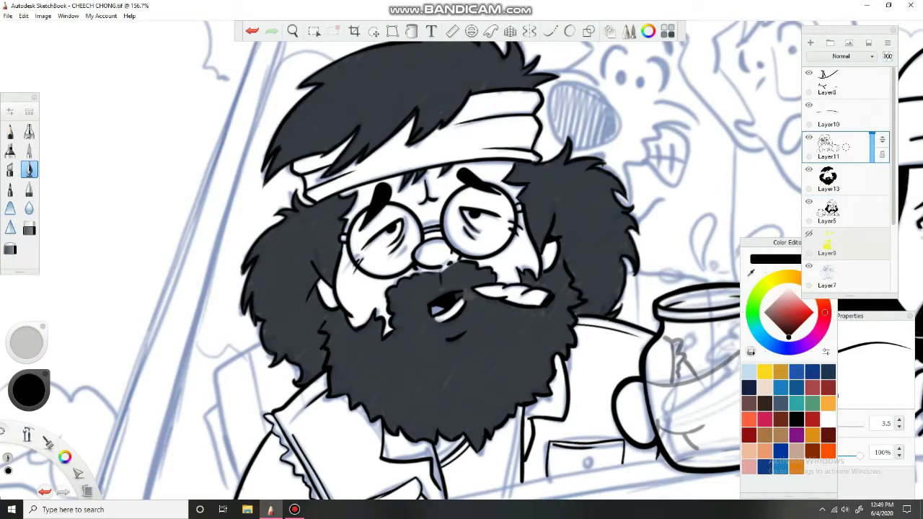
# - Ink the double edge of the seat back behind the bearded man's outer shoulder with steady strokes
pyautogui.scroll(-3, 371, 195)
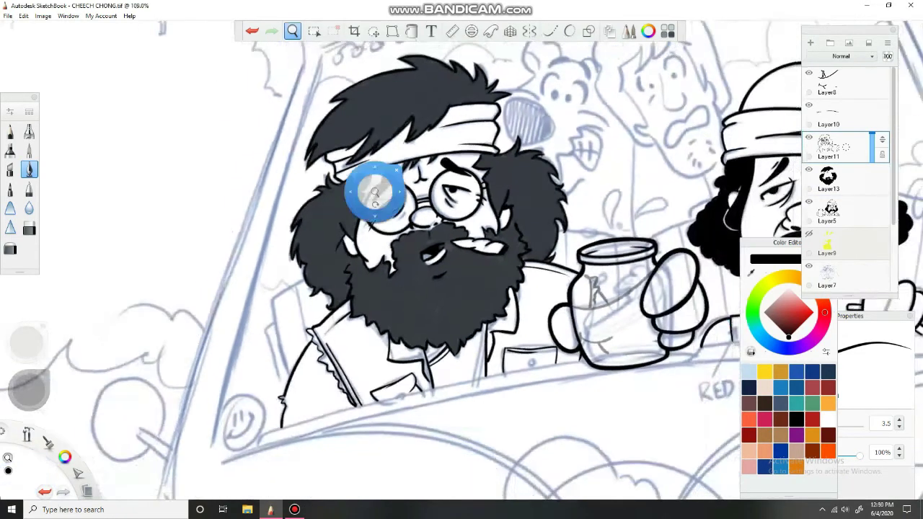
pyautogui.moveTo(294, 330); pyautogui.dragTo(313, 394)
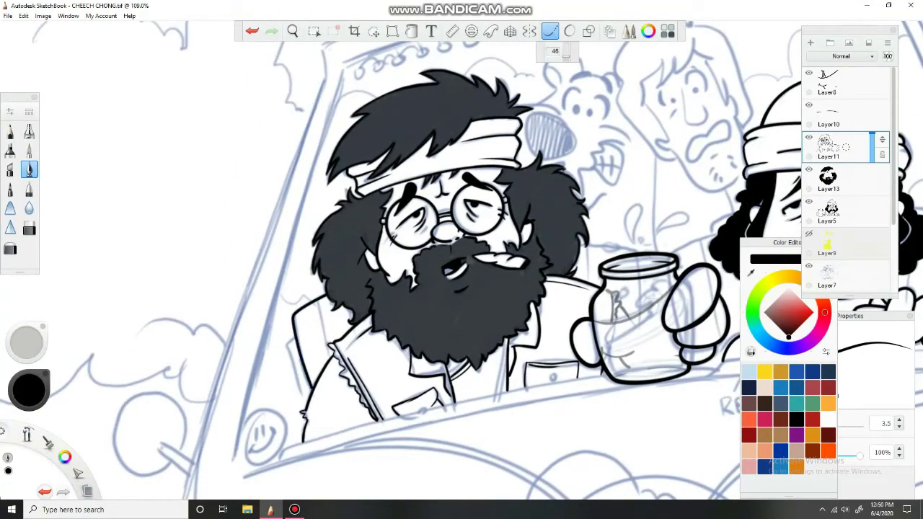
pyautogui.moveTo(287, 342); pyautogui.dragTo(307, 404)
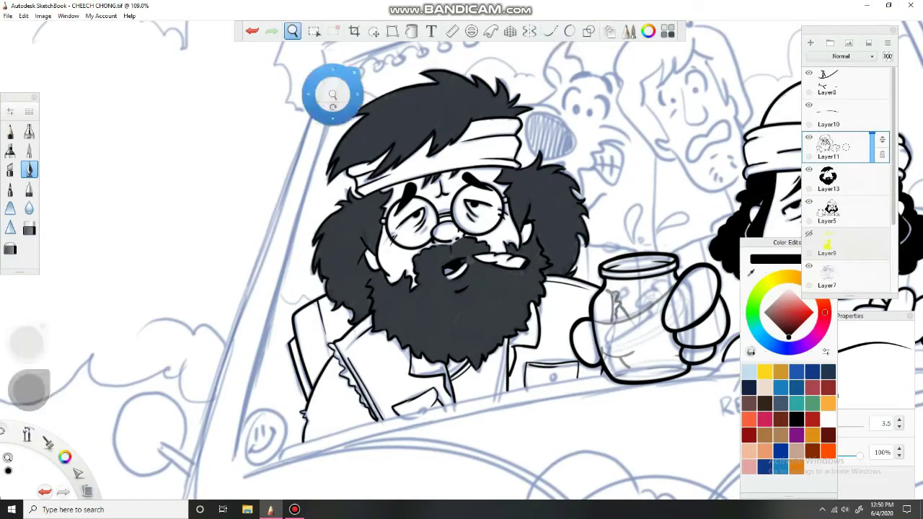
pyautogui.moveTo(334, 95); pyautogui.dragTo(250, 98)
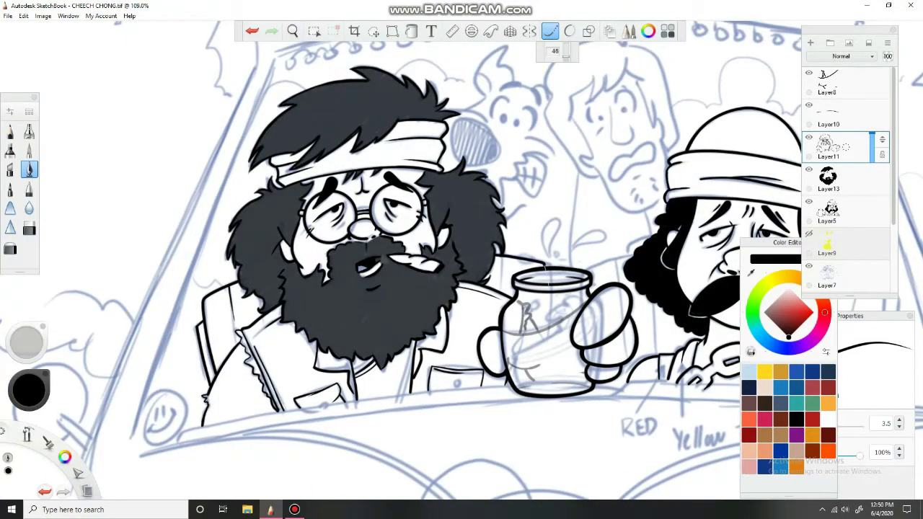
pyautogui.click(837, 83)
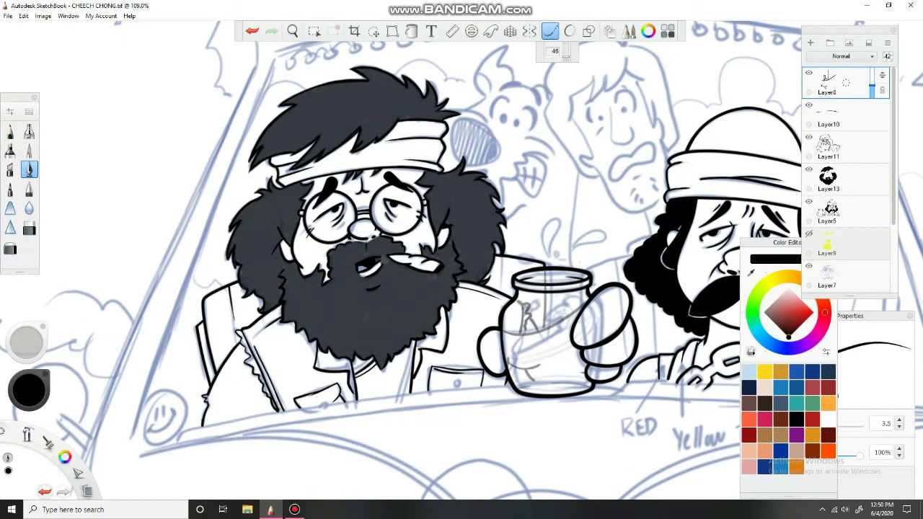
pyautogui.click(808, 235)
pyautogui.click(809, 235)
pyautogui.click(837, 148)
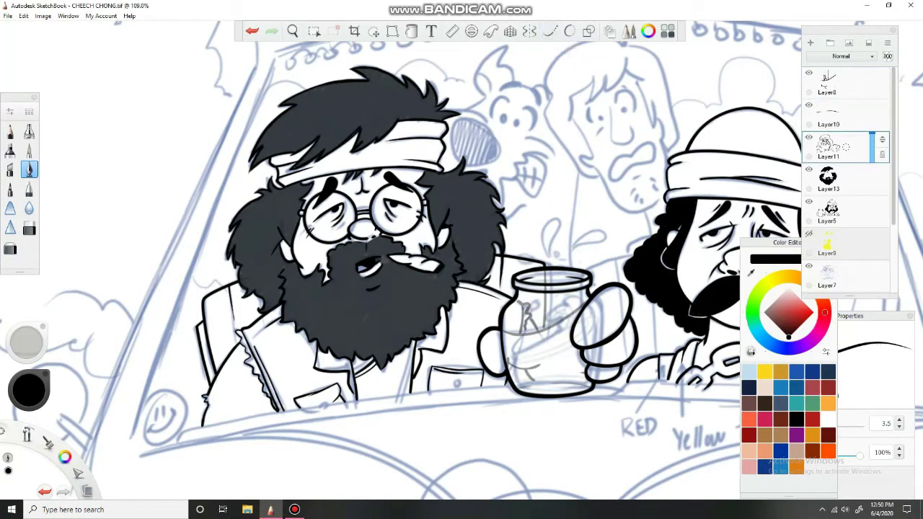
# - Ink the seat back edges behind the moustached driver on Layer11, and save the drawing
pyautogui.press('space')
pyautogui.moveTo(470, 275)
pyautogui.mouseDown()
pyautogui.moveTo(397, 87)
pyautogui.moveTo(375, 73)
pyautogui.mouseUp()
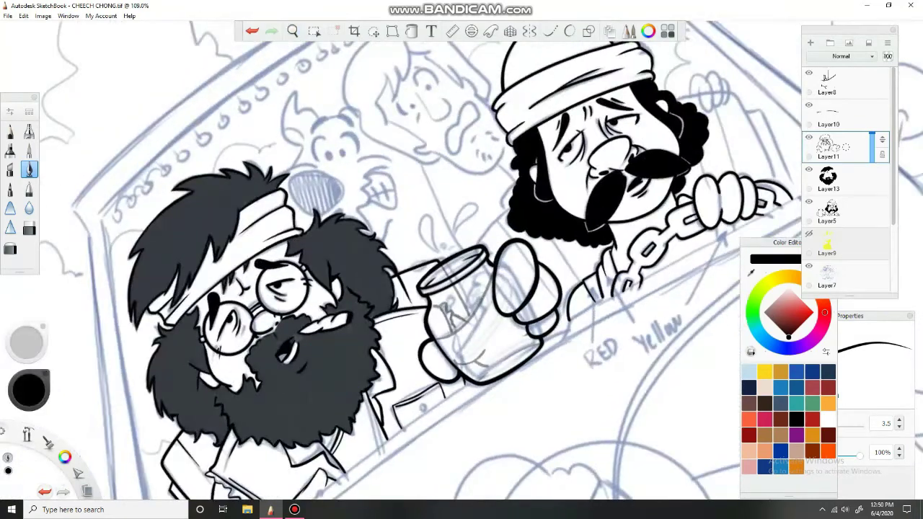
pyautogui.moveTo(509, 207)
pyautogui.mouseDown()
pyautogui.moveTo(480, 243)
pyautogui.moveTo(484, 65)
pyautogui.moveTo(448, 57)
pyautogui.mouseUp()
pyautogui.press('space')
pyautogui.moveTo(619, 337); pyautogui.dragTo(581, 413)
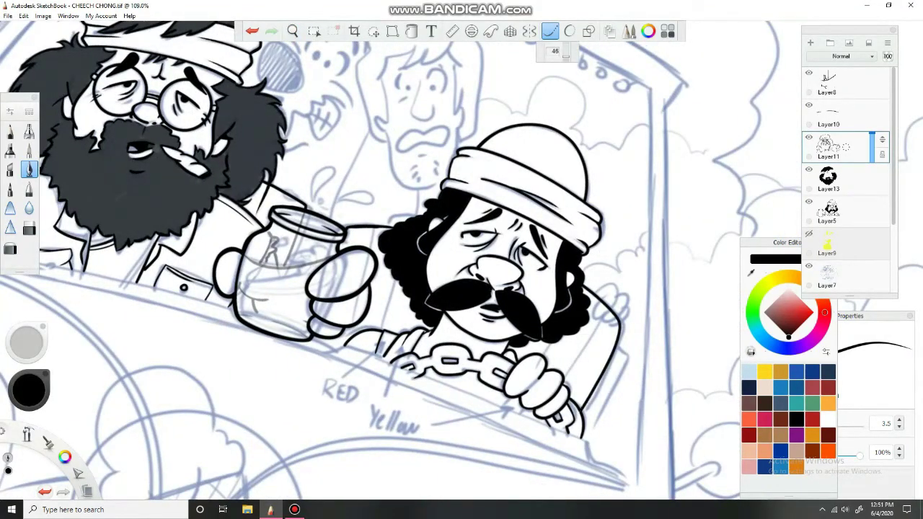
pyautogui.moveTo(620, 352); pyautogui.dragTo(581, 433)
pyautogui.click(550, 31)
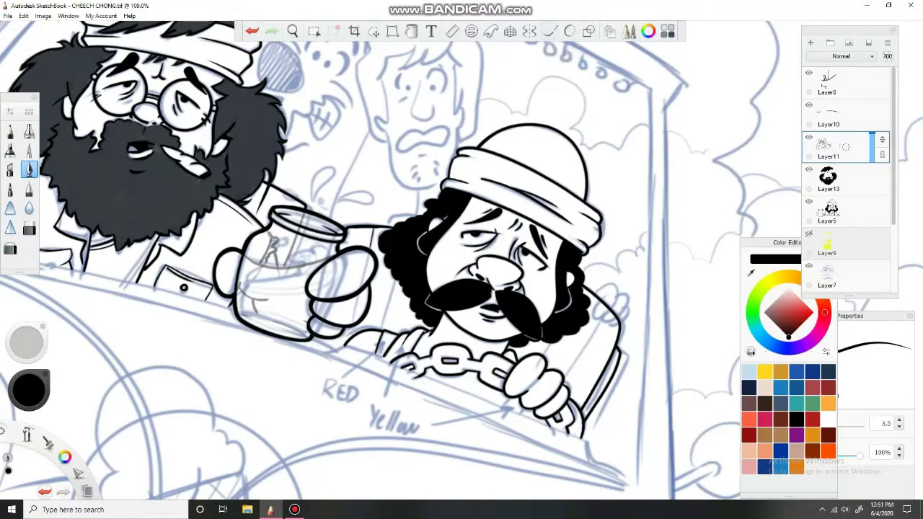
pyautogui.moveTo(609, 310); pyautogui.dragTo(574, 363)
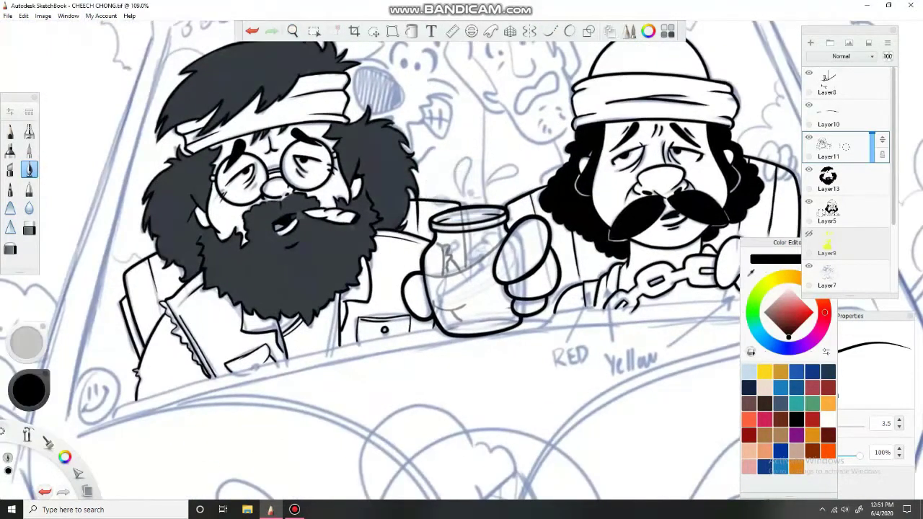
pyautogui.hotkey('ctrl', 's')
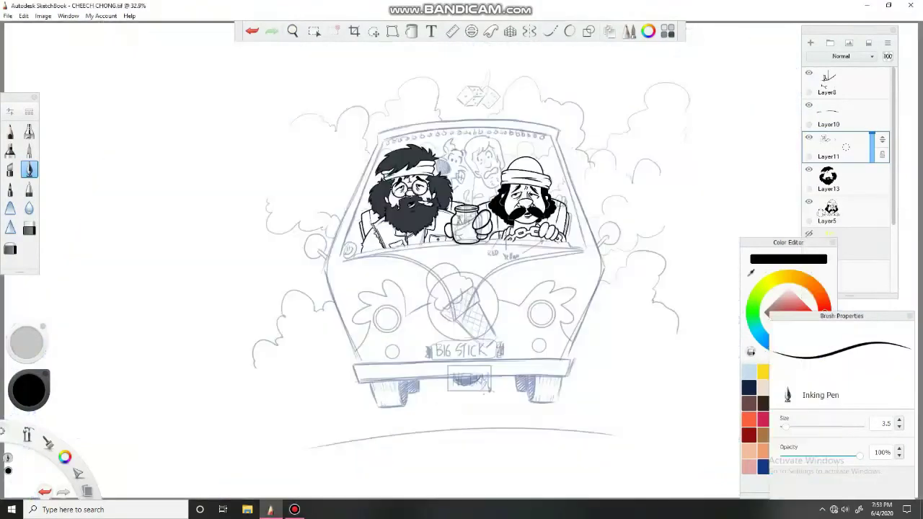
# - Raise the opacity of the hair fill on Layer13, and merge Layer8 into Layer10
pyautogui.moveTo(360, 216); pyautogui.dragTo(382, 181)
pyautogui.click(837, 179)
pyautogui.moveTo(881, 174); pyautogui.dragTo(881, 153)
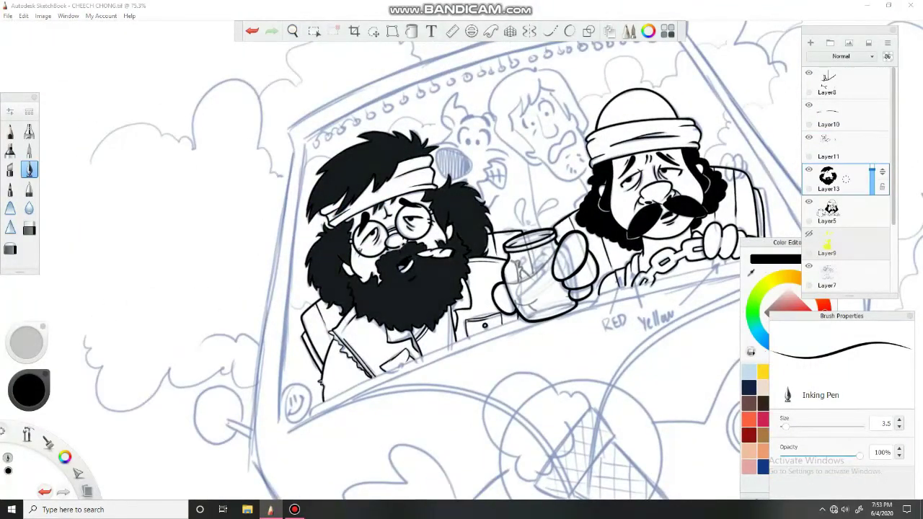
pyautogui.moveTo(484, 326); pyautogui.dragTo(397, 353)
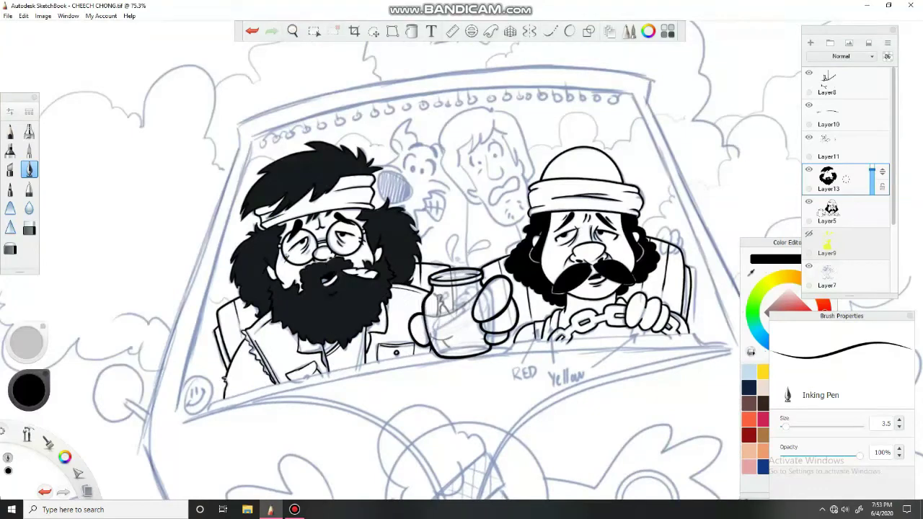
pyautogui.click(836, 114)
pyautogui.scroll(-1, 848, 180)
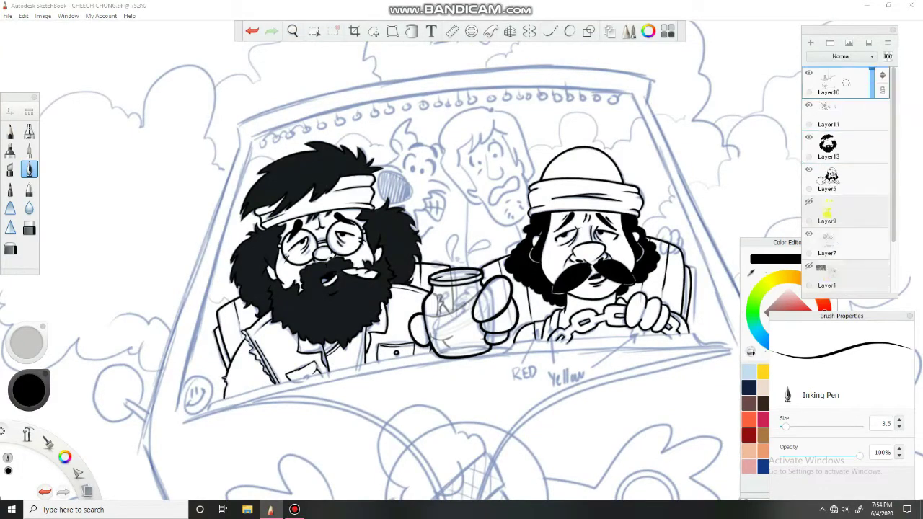
# - Add a new layer at the top of the stack and ink the long nose of the man in the back in black
pyautogui.hotkey('ctrl', 'shift', 'n')
pyautogui.moveTo(462, 185)
pyautogui.mouseDown()
pyautogui.moveTo(476, 203)
pyautogui.moveTo(478, 228)
pyautogui.moveTo(511, 227)
pyautogui.mouseUp()
pyautogui.click(549, 31)
pyautogui.hotkey('ctrl', 'z')
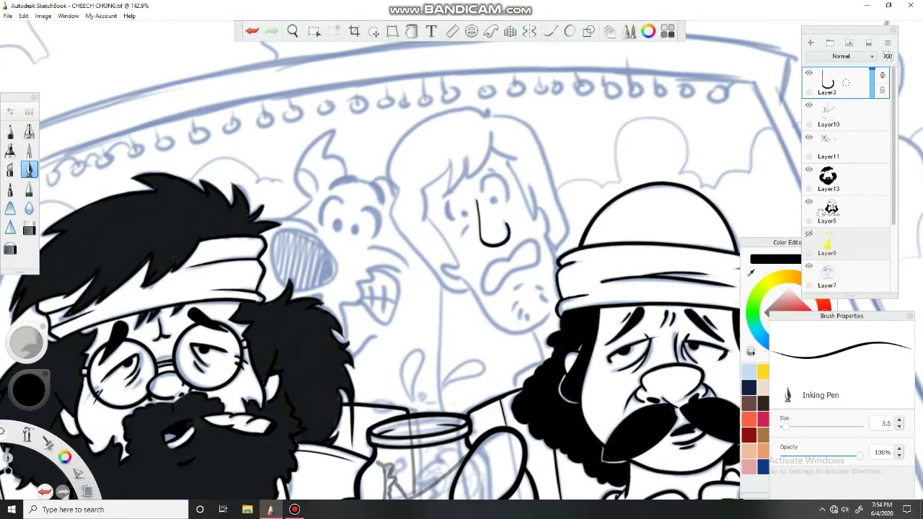
# - Ink the back man's pupils, wide eye outlines and eye creases, using the Pencil at size 2.9 for the fine lines
pyautogui.press('space')
pyautogui.moveTo(419, 169)
pyautogui.mouseDown()
pyautogui.moveTo(447, 176)
pyautogui.moveTo(471, 155)
pyautogui.mouseUp()
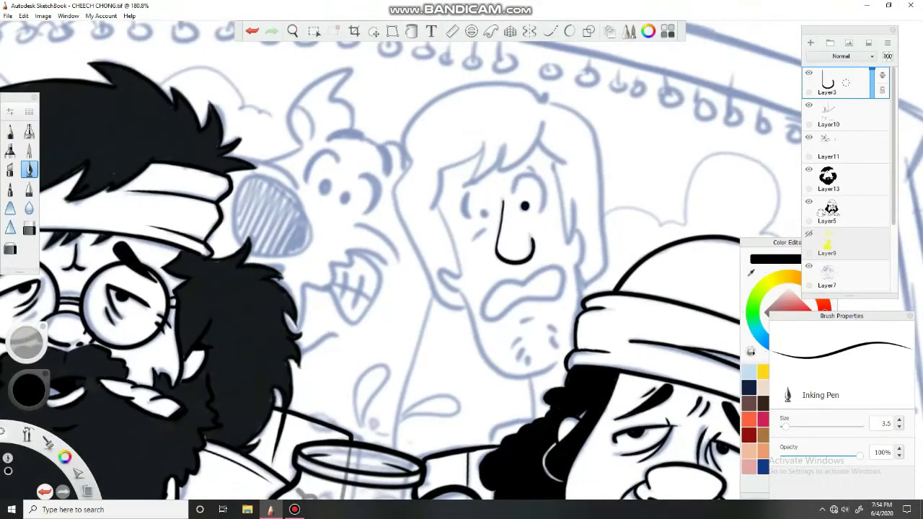
pyautogui.click(10, 130)
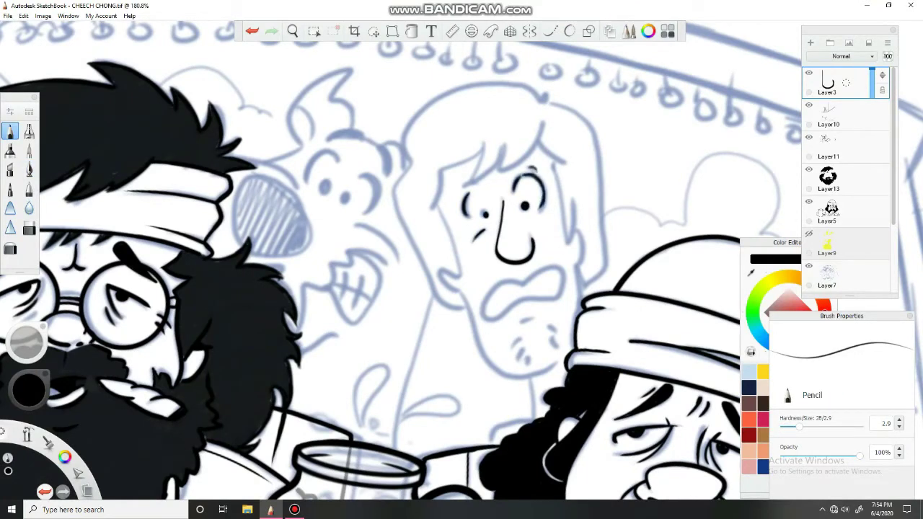
pyautogui.click(550, 31)
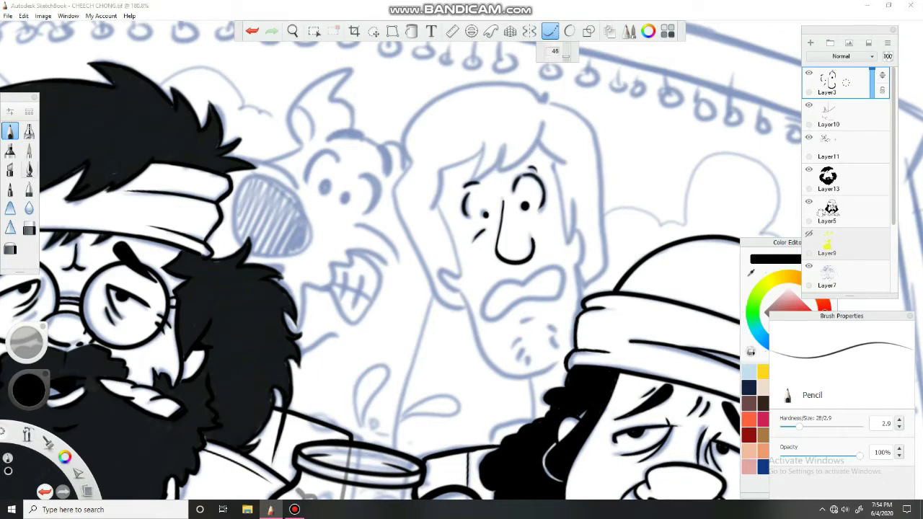
# - Ink the back man's frightened mouth with its teeth and black corners, and add the stubble marks on his chin
pyautogui.click(29, 169)
pyautogui.moveTo(525, 282)
pyautogui.mouseDown()
pyautogui.moveTo(561, 269)
pyautogui.moveTo(495, 319)
pyautogui.moveTo(532, 281)
pyautogui.mouseUp()
pyautogui.click(550, 31)
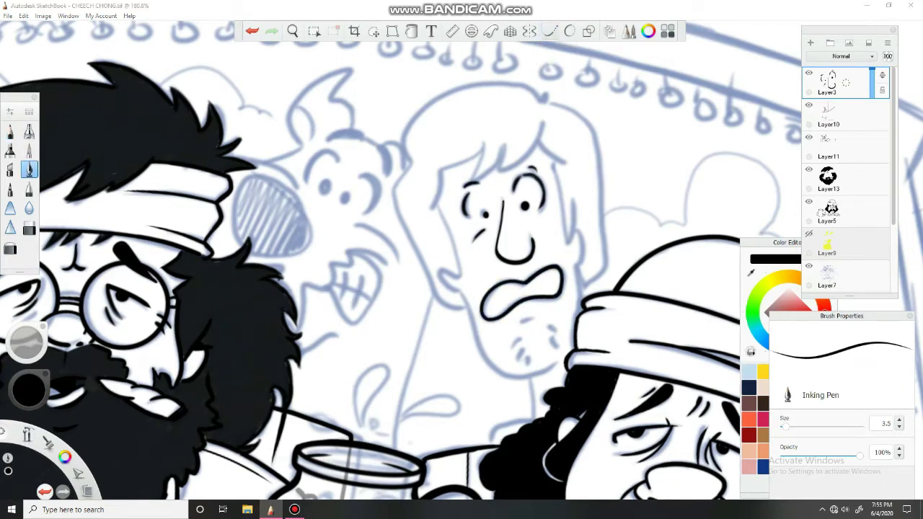
pyautogui.moveTo(522, 321); pyautogui.dragTo(538, 317)
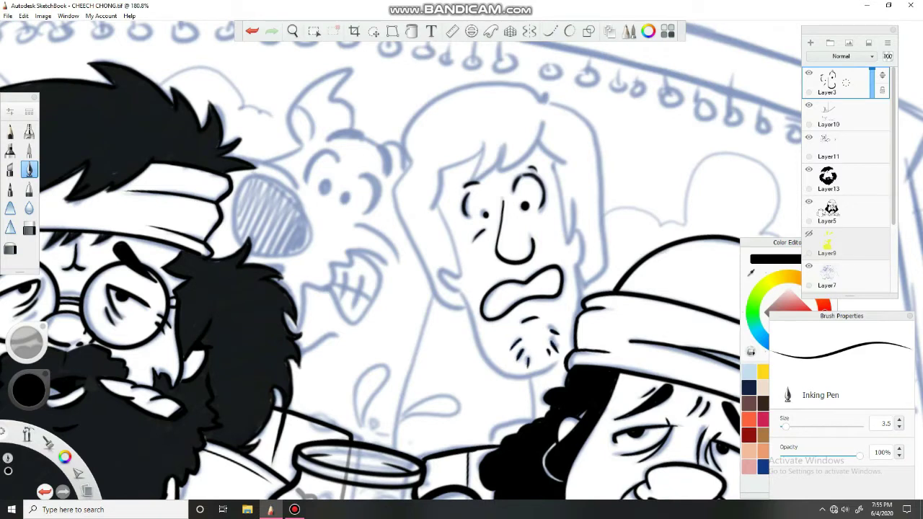
pyautogui.click(10, 131)
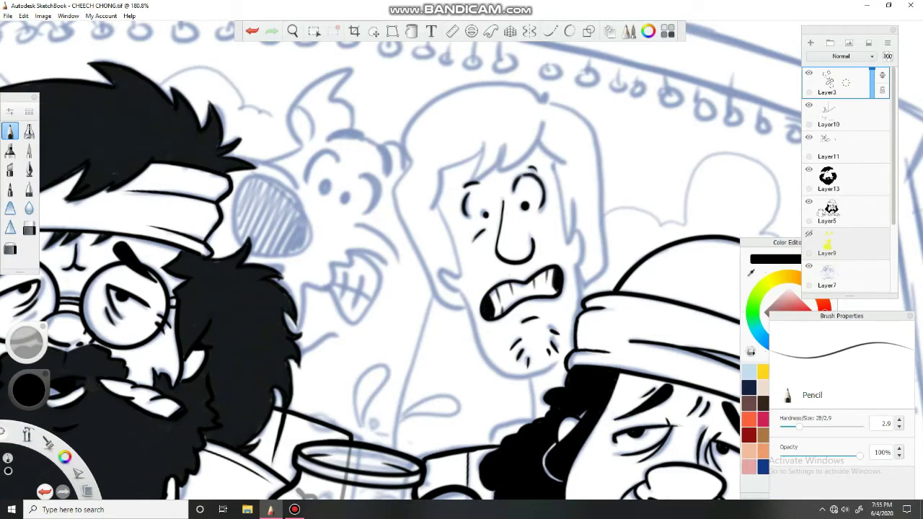
pyautogui.click(29, 169)
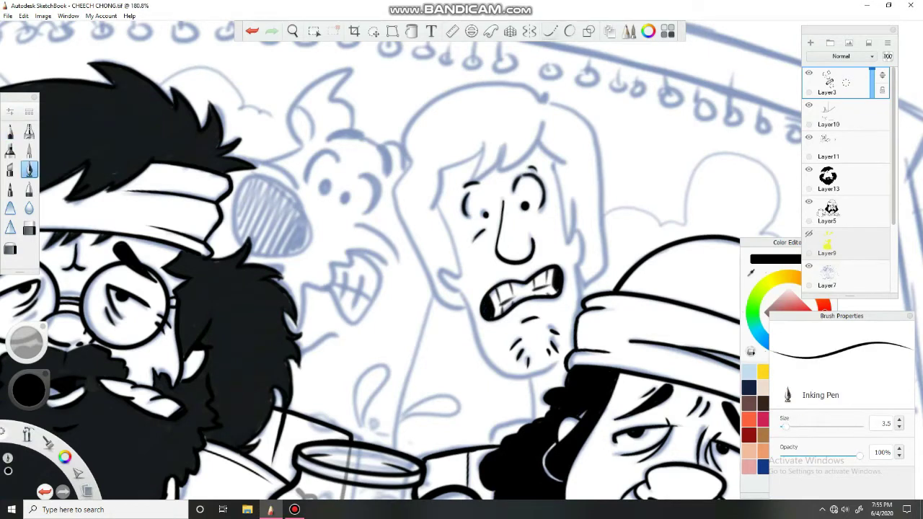
# - Ink the back man's sideburns, fringe and full outer hair contour with steady strokes at size 3.5
pyautogui.click(550, 31)
pyautogui.moveTo(557, 161); pyautogui.dragTo(568, 241)
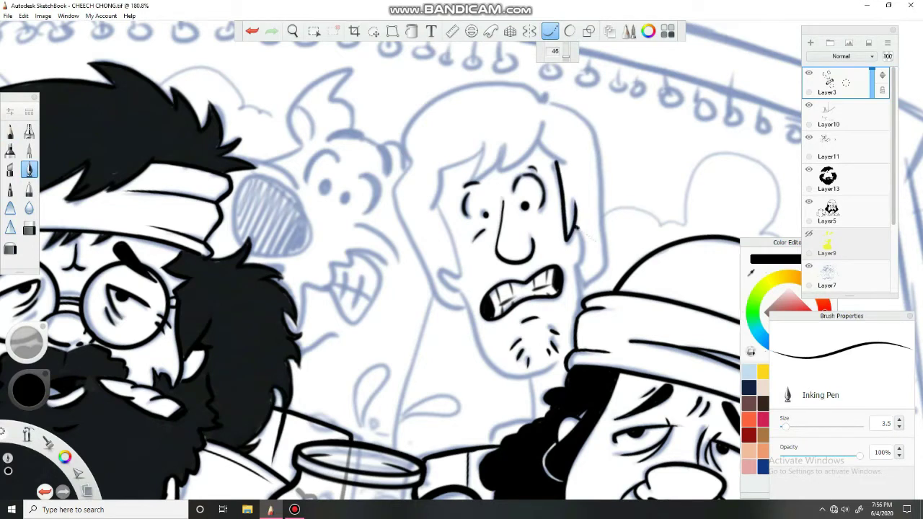
pyautogui.moveTo(437, 205); pyautogui.dragTo(457, 255)
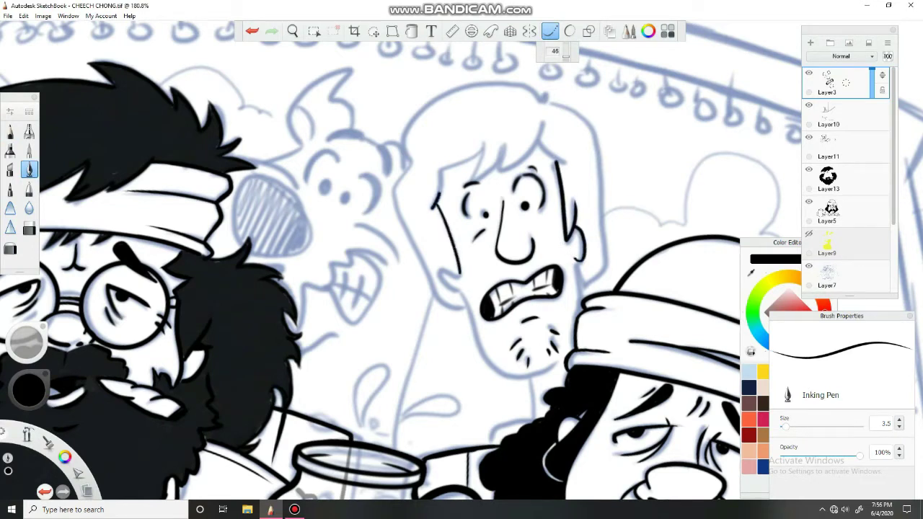
pyautogui.moveTo(469, 185); pyautogui.dragTo(538, 140)
pyautogui.moveTo(537, 143)
pyautogui.mouseDown()
pyautogui.moveTo(544, 122)
pyautogui.moveTo(506, 81)
pyautogui.moveTo(406, 163)
pyautogui.moveTo(395, 211)
pyautogui.moveTo(465, 308)
pyautogui.mouseUp()
pyautogui.moveTo(543, 105)
pyautogui.mouseDown()
pyautogui.moveTo(548, 93)
pyautogui.moveTo(590, 129)
pyautogui.moveTo(606, 258)
pyautogui.mouseUp()
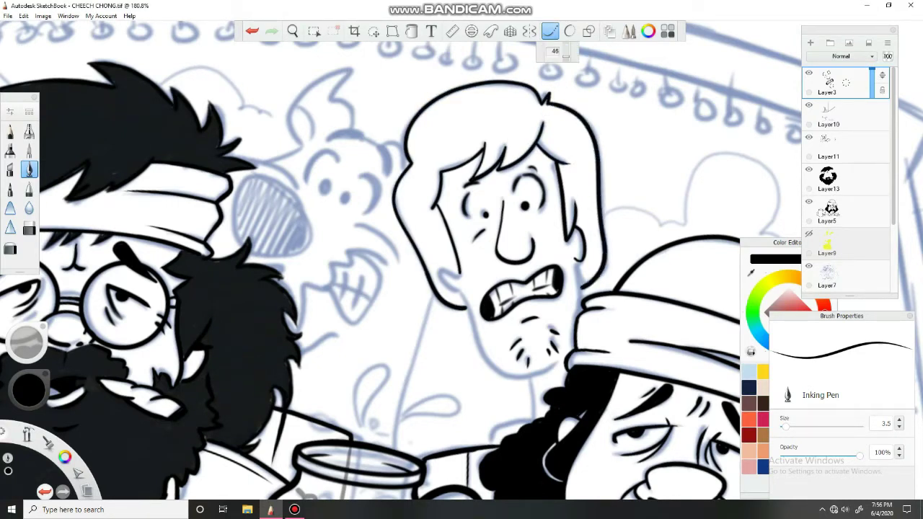
# - Ink the back man's jawline, neck and ears in black
pyautogui.moveTo(466, 291)
pyautogui.mouseDown()
pyautogui.moveTo(484, 356)
pyautogui.moveTo(555, 378)
pyautogui.moveTo(577, 348)
pyautogui.mouseUp()
pyautogui.hotkey('ctrl', 'z')
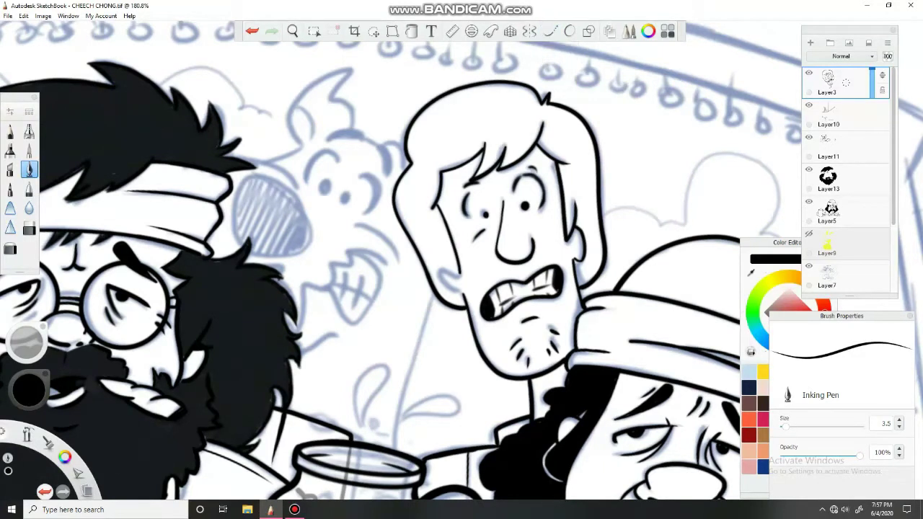
pyautogui.moveTo(463, 309); pyautogui.dragTo(491, 369)
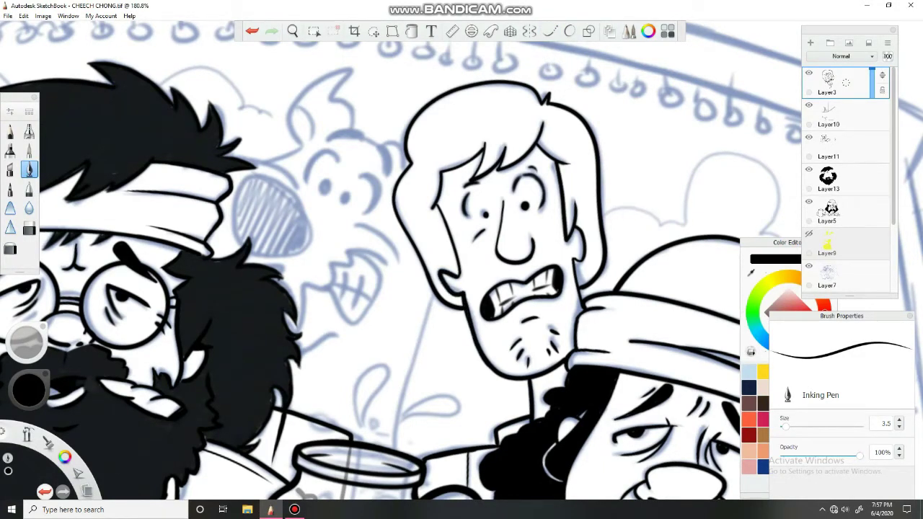
pyautogui.moveTo(577, 264); pyautogui.dragTo(587, 222)
# - Ink the outline of the dog's large nose beside the bearded man's headband with a steady stroke at size 3.5
pyautogui.moveTo(26, 342); pyautogui.dragTo(29, 325)
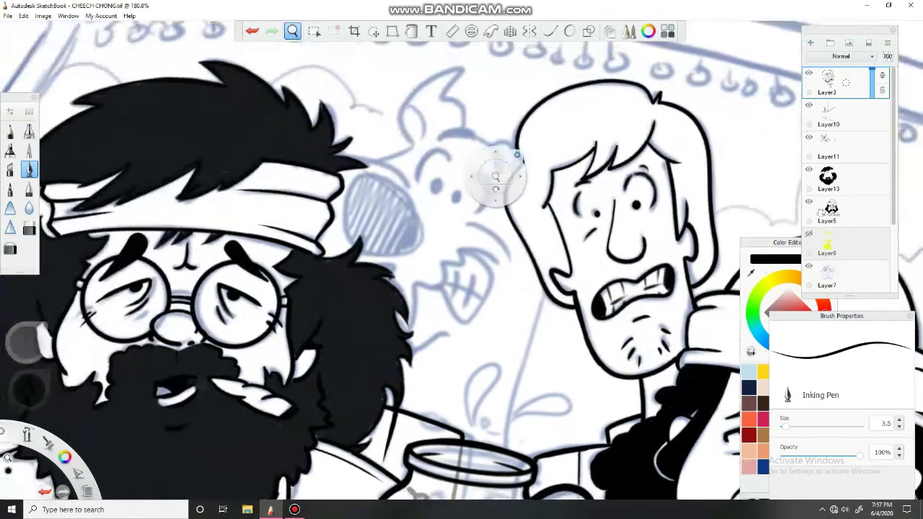
pyautogui.click(550, 30)
pyautogui.moveTo(371, 175)
pyautogui.mouseDown()
pyautogui.moveTo(422, 242)
pyautogui.moveTo(350, 242)
pyautogui.moveTo(377, 176)
pyautogui.mouseUp()
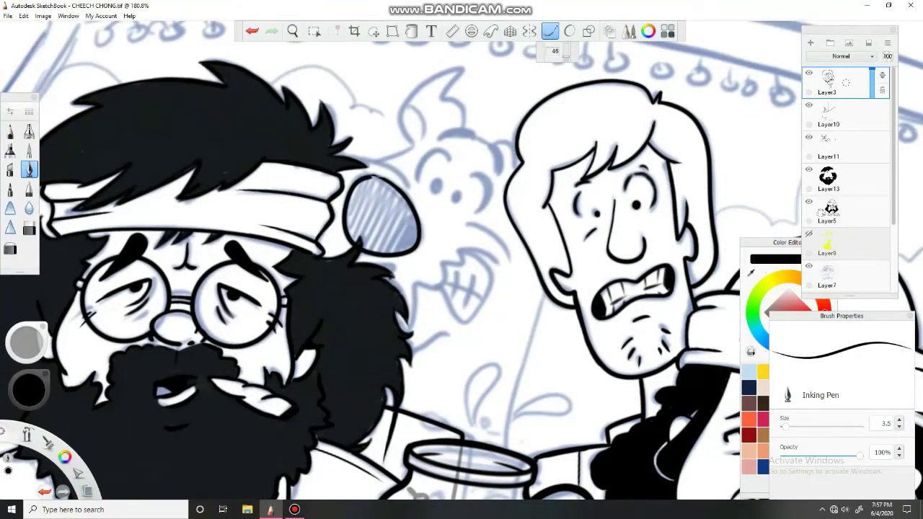
# - Fill the dog's nose solid black and ink its pointed ear and the line of its muzzle
pyautogui.click(381, 217)
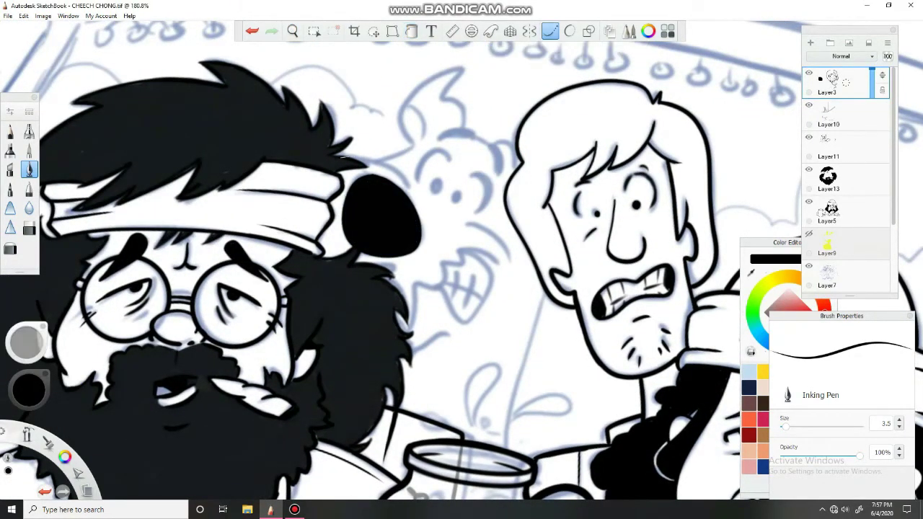
pyautogui.moveTo(402, 127); pyautogui.dragTo(464, 68)
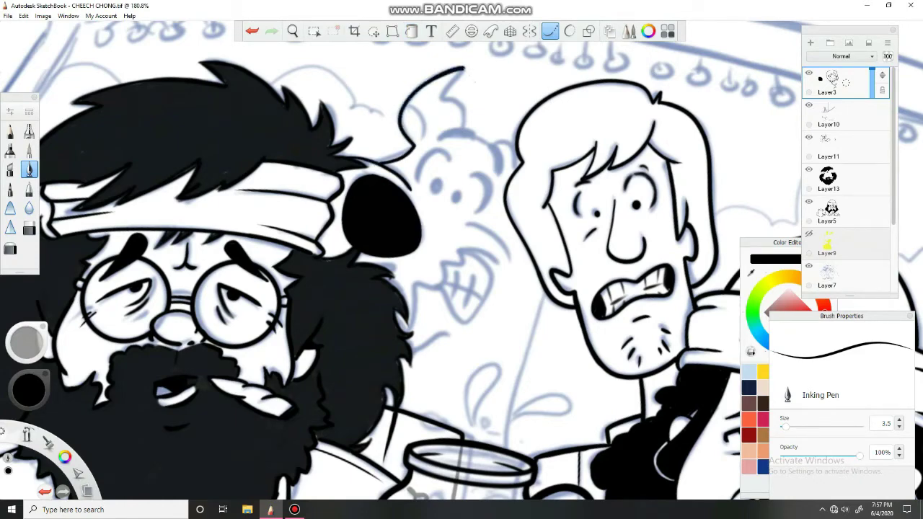
pyautogui.moveTo(442, 97); pyautogui.dragTo(466, 133)
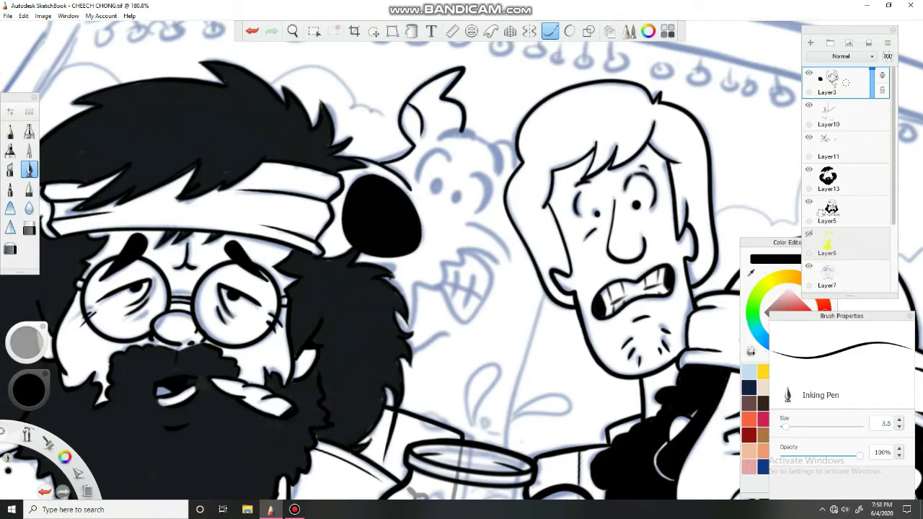
# - Ink the top of the dog's head, its curved eye outlines and its two small black pupils
pyautogui.moveTo(404, 259); pyautogui.dragTo(462, 217)
pyautogui.moveTo(371, 171)
pyautogui.mouseDown()
pyautogui.moveTo(353, 200)
pyautogui.moveTo(417, 173)
pyautogui.mouseUp()
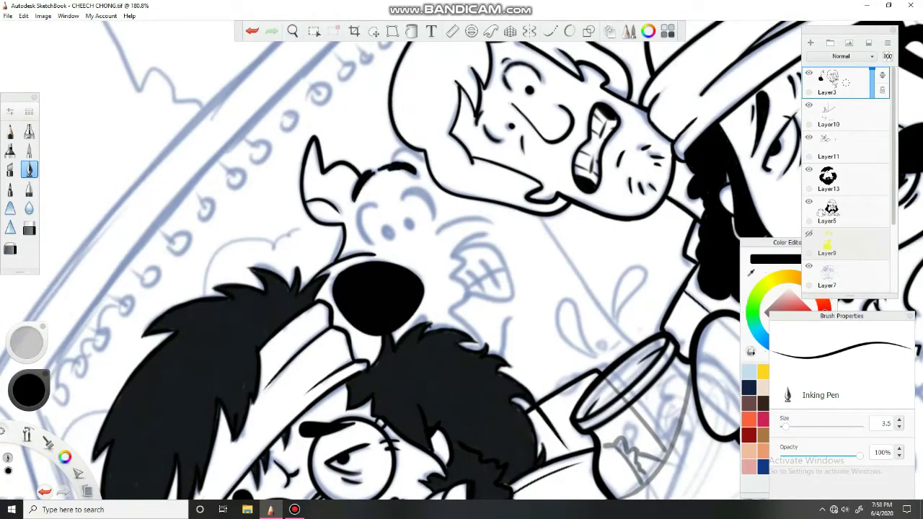
pyautogui.hotkey('ctrl', 'z')
pyautogui.moveTo(392, 156); pyautogui.dragTo(420, 154)
pyautogui.moveTo(372, 205); pyautogui.dragTo(366, 241)
pyautogui.moveTo(403, 199)
pyautogui.mouseDown()
pyautogui.moveTo(434, 217)
pyautogui.moveTo(391, 238)
pyautogui.mouseUp()
pyautogui.moveTo(406, 224); pyautogui.dragTo(408, 228)
# - Ink the dog's cheek lines, jagged fur edge and open mouth outline with steady strokes at size 3.5
pyautogui.moveTo(435, 233); pyautogui.dragTo(472, 215)
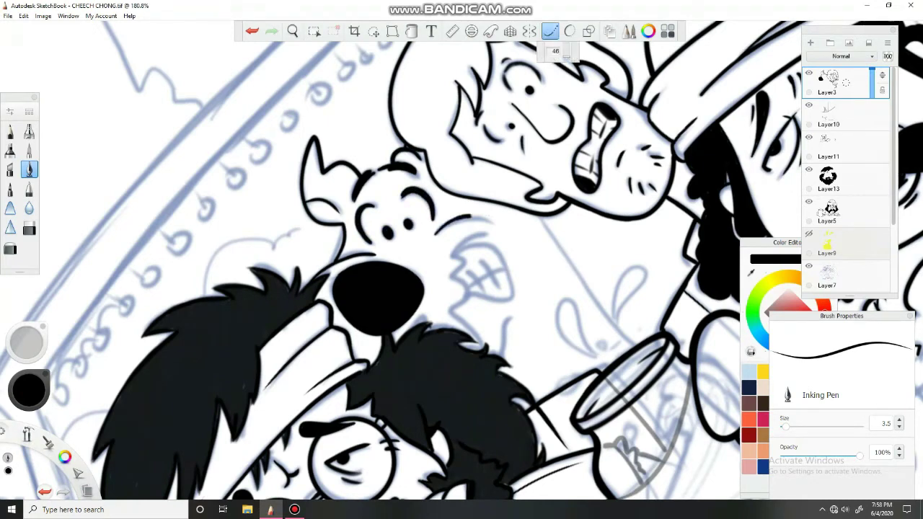
pyautogui.moveTo(479, 351); pyautogui.dragTo(471, 341)
pyautogui.moveTo(453, 313); pyautogui.dragTo(481, 344)
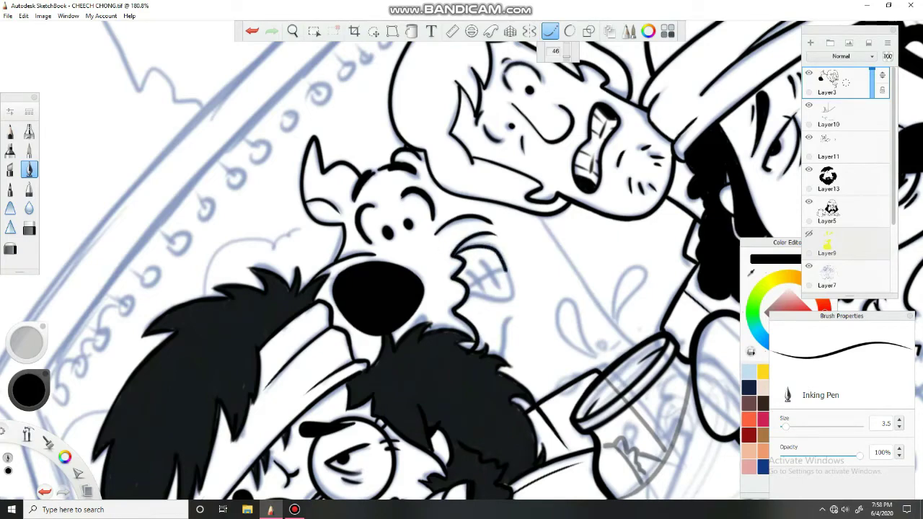
# - Ink the long line running from the back man's jaw to the jar, and draw the dog's teeth with the Pencil at size 2.9
pyautogui.moveTo(378, 295)
pyautogui.mouseDown()
pyautogui.moveTo(267, 217)
pyautogui.moveTo(392, 165)
pyautogui.moveTo(392, 123)
pyautogui.moveTo(317, 148)
pyautogui.mouseUp()
pyautogui.moveTo(488, 168); pyautogui.dragTo(480, 340)
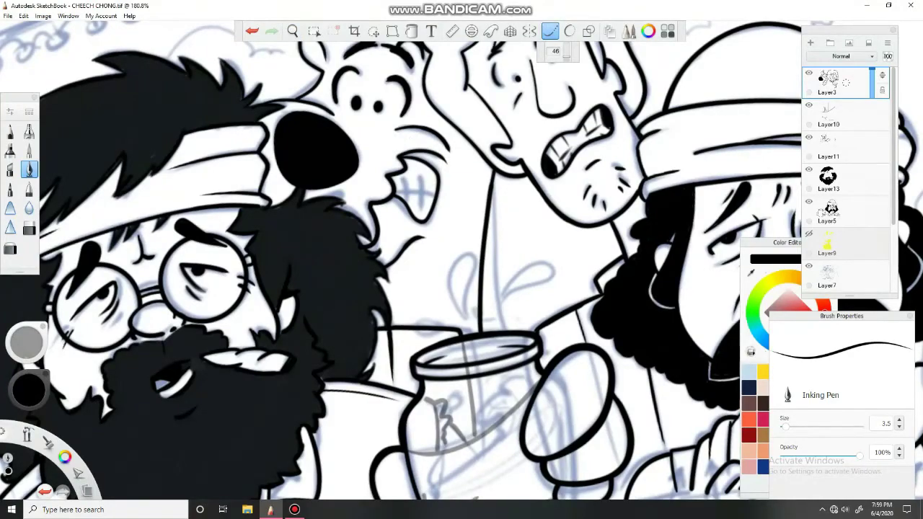
pyautogui.moveTo(348, 121); pyautogui.dragTo(349, 224)
pyautogui.click(10, 130)
pyautogui.moveTo(461, 260); pyautogui.dragTo(375, 339)
pyautogui.moveTo(313, 62); pyautogui.dragTo(375, 144)
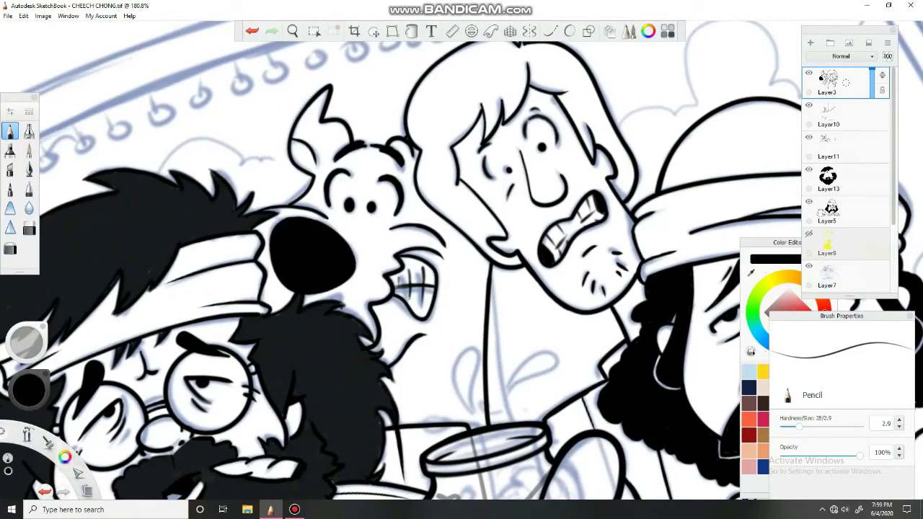
# - Add a new layer above the characters and set the Inking Pen to size 4.5 with steady strokes
pyautogui.moveTo(328, 107); pyautogui.dragTo(398, 241)
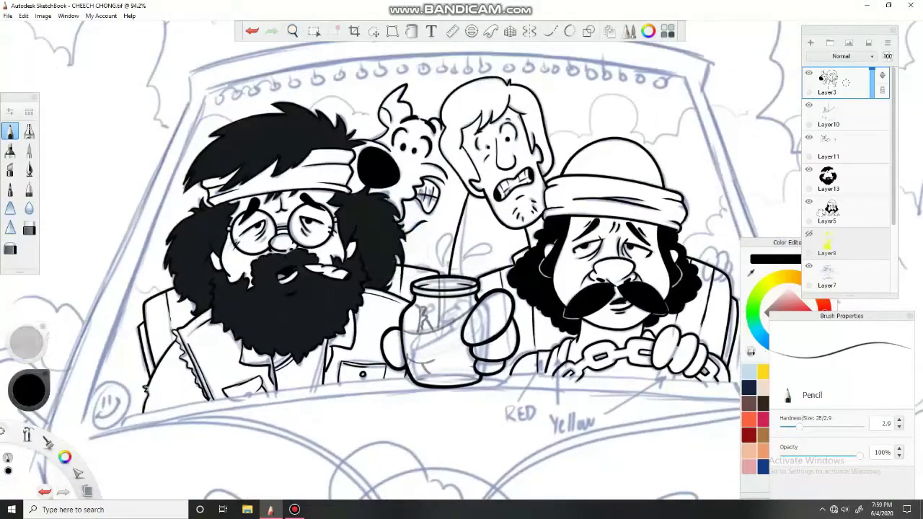
pyautogui.hotkey('ctrl', 'shift', 'n')
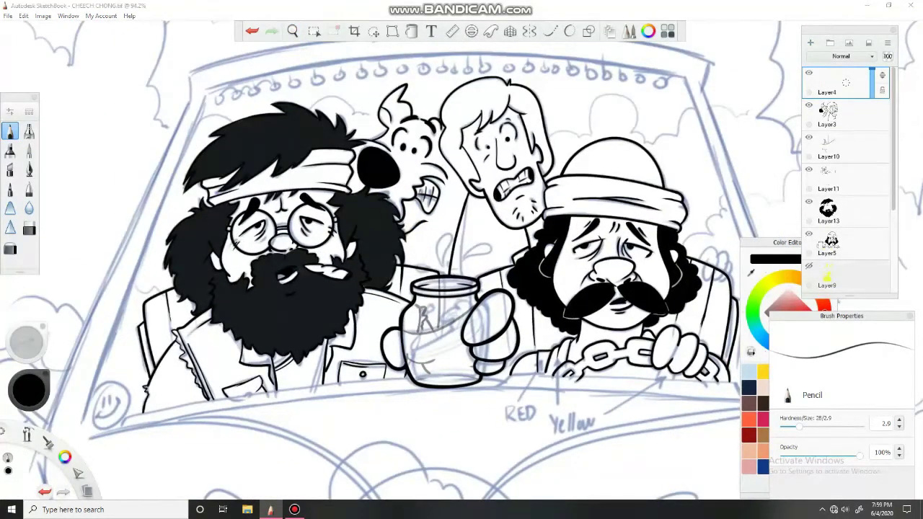
pyautogui.scroll(-3, 398, 290)
pyautogui.press('l')
pyautogui.click(28, 169)
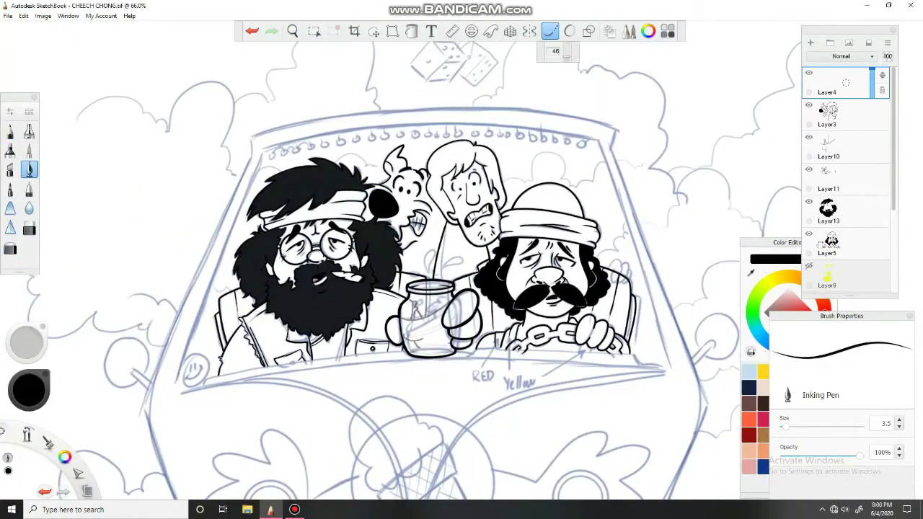
pyautogui.moveTo(262, 153); pyautogui.dragTo(175, 385)
pyautogui.hotkey('ctrl', 'z')
pyautogui.press('Up')
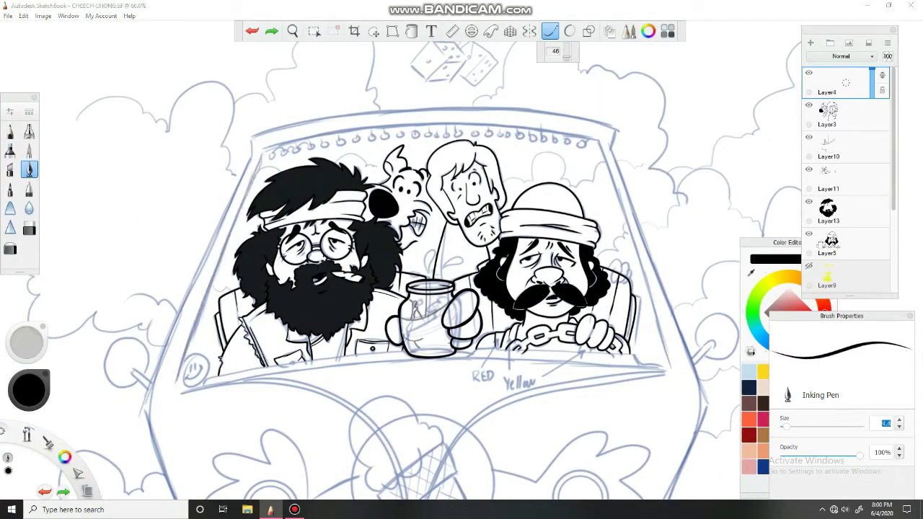
# - Ink all four edges of the van's windshield with steady strokes at size 4.5
pyautogui.moveTo(265, 152); pyautogui.dragTo(176, 385)
pyautogui.hotkey('ctrl', 'z')
pyautogui.moveTo(249, 278); pyautogui.dragTo(220, 289)
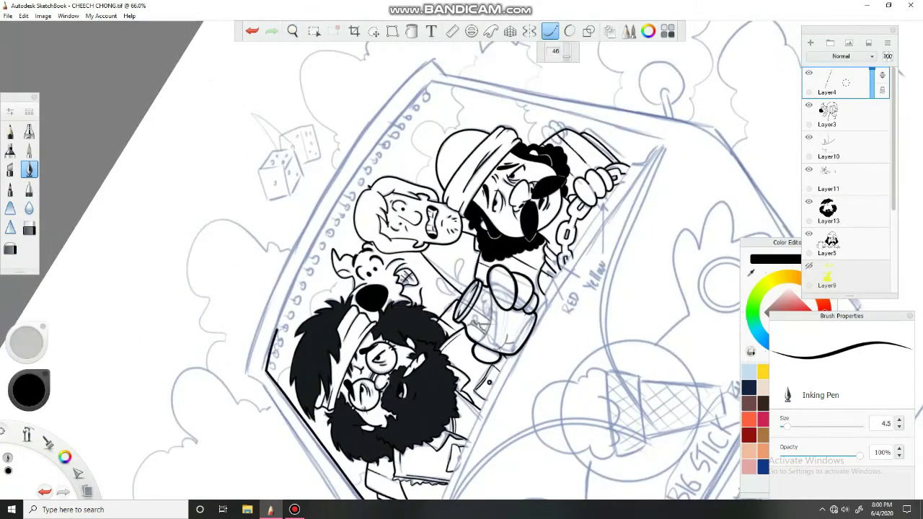
pyautogui.hotkey('ctrl', 'z')
pyautogui.moveTo(431, 83)
pyautogui.mouseDown()
pyautogui.moveTo(297, 273)
pyautogui.moveTo(264, 371)
pyautogui.mouseUp()
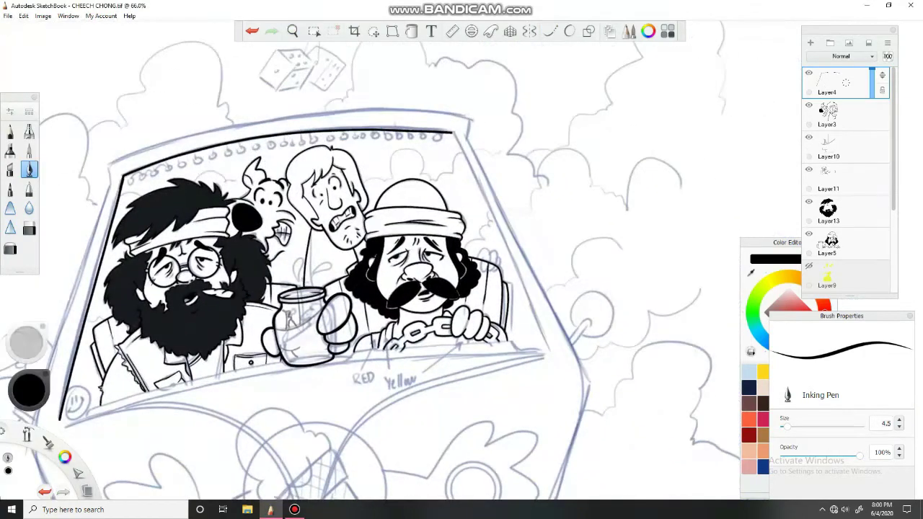
pyautogui.moveTo(451, 131); pyautogui.dragTo(554, 355)
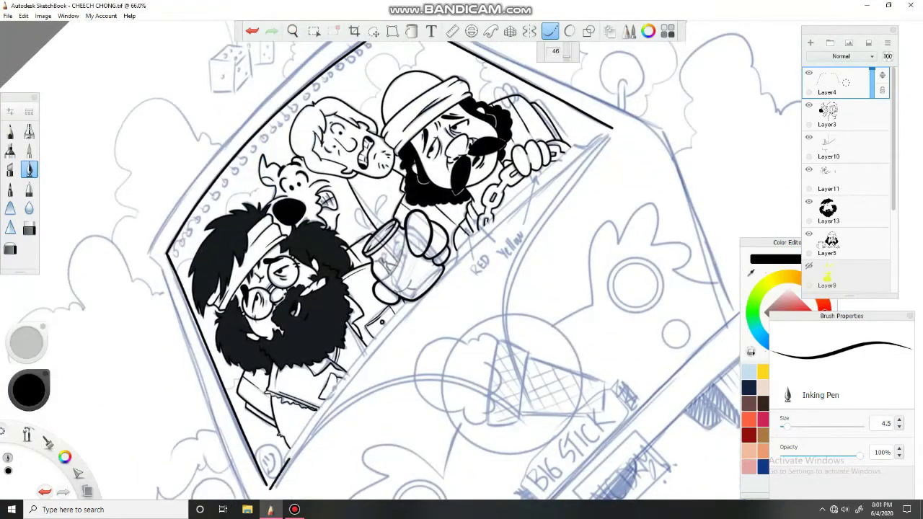
pyautogui.moveTo(289, 460)
pyautogui.mouseDown()
pyautogui.moveTo(434, 285)
pyautogui.moveTo(598, 143)
pyautogui.mouseUp()
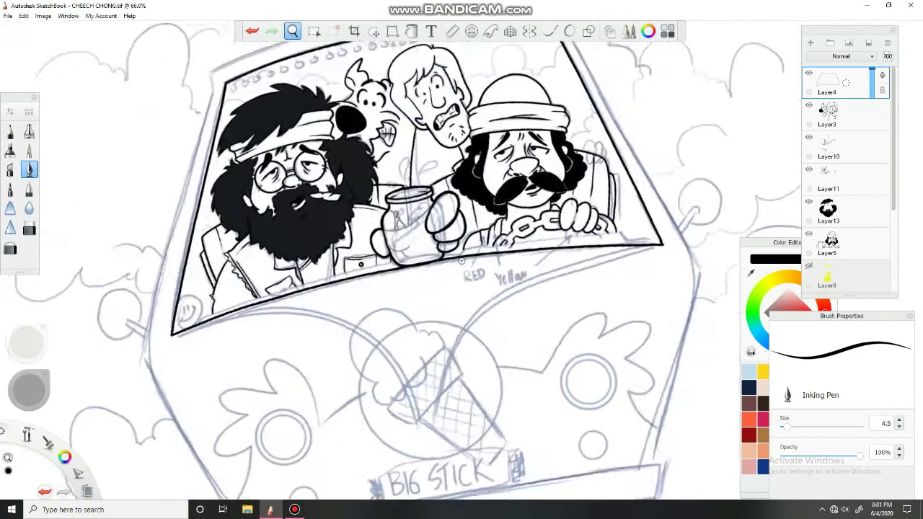
# - Ink the van body's left and right outer contours from the roof down to the bumper
pyautogui.moveTo(189, 150)
pyautogui.mouseDown()
pyautogui.moveTo(142, 393)
pyautogui.moveTo(154, 496)
pyautogui.mouseUp()
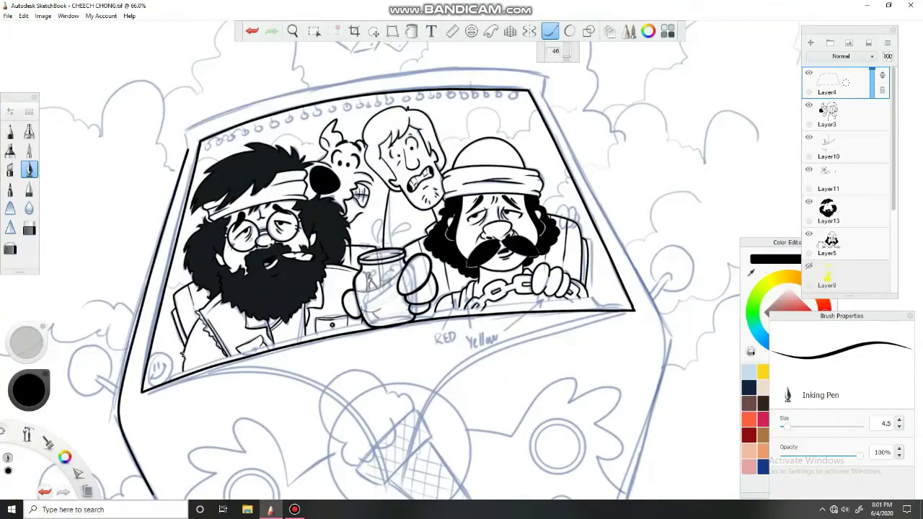
pyautogui.moveTo(543, 95)
pyautogui.mouseDown()
pyautogui.moveTo(637, 263)
pyautogui.moveTo(666, 346)
pyautogui.moveTo(626, 489)
pyautogui.mouseUp()
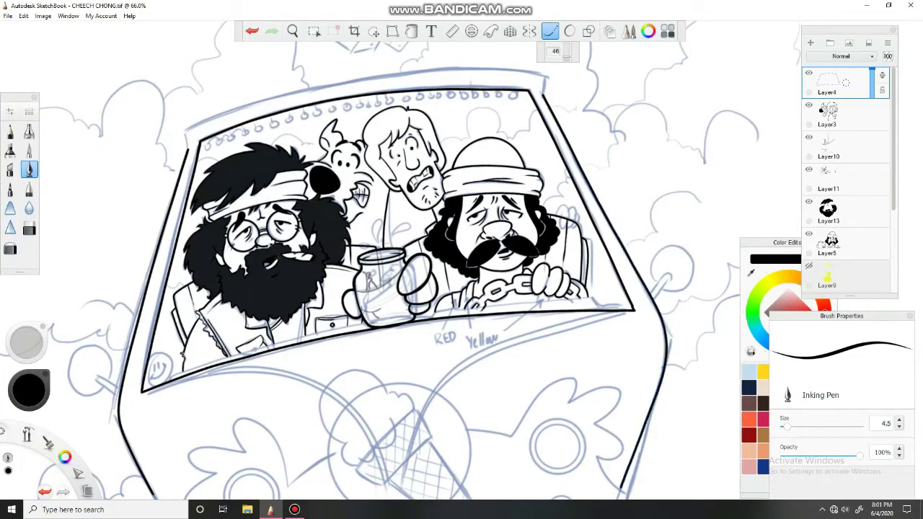
pyautogui.press('space')
pyautogui.moveTo(377, 253)
pyautogui.mouseDown()
pyautogui.moveTo(319, 155)
pyautogui.moveTo(291, 238)
pyautogui.mouseUp()
pyautogui.hotkey('ctrl', 'z')
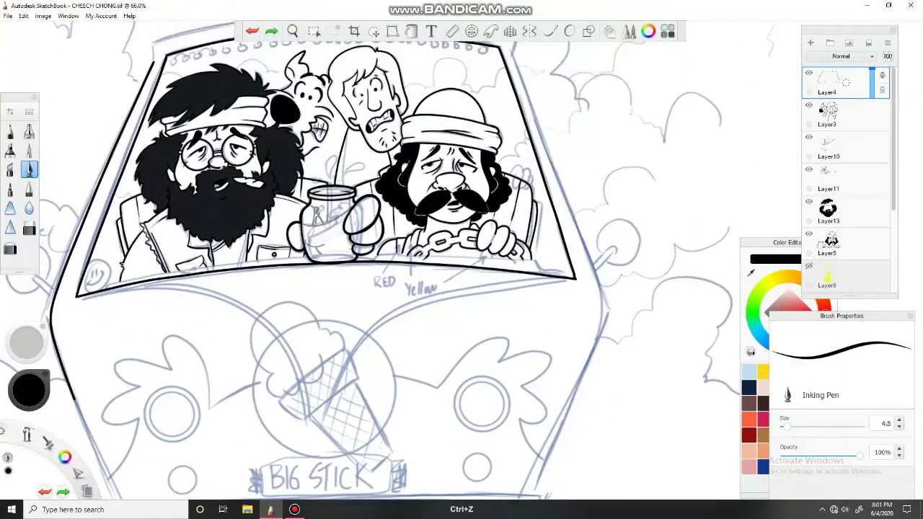
pyautogui.moveTo(533, 117)
pyautogui.mouseDown()
pyautogui.moveTo(594, 278)
pyautogui.moveTo(597, 339)
pyautogui.moveTo(519, 497)
pyautogui.mouseUp()
pyautogui.hotkey('ctrl', 'z')
pyautogui.moveTo(511, 54)
pyautogui.mouseDown()
pyautogui.moveTo(585, 251)
pyautogui.moveTo(599, 382)
pyautogui.moveTo(531, 498)
pyautogui.mouseUp()
pyautogui.moveTo(324, 477)
pyautogui.mouseDown()
pyautogui.moveTo(317, 451)
pyautogui.moveTo(330, 381)
pyautogui.moveTo(455, 328)
pyautogui.mouseUp()
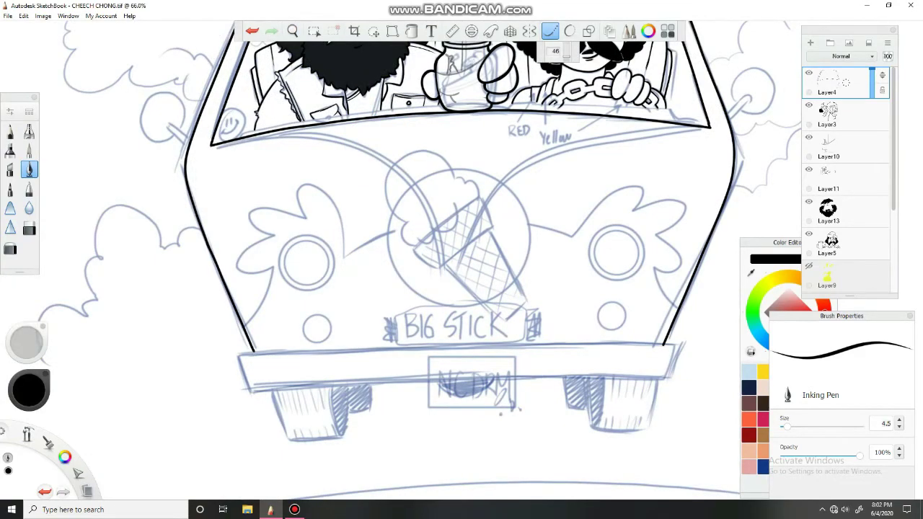
# - Ink the van's roof edge above the windshield, joining both side contours at the corners
pyautogui.moveTo(534, 119); pyautogui.dragTo(381, 360)
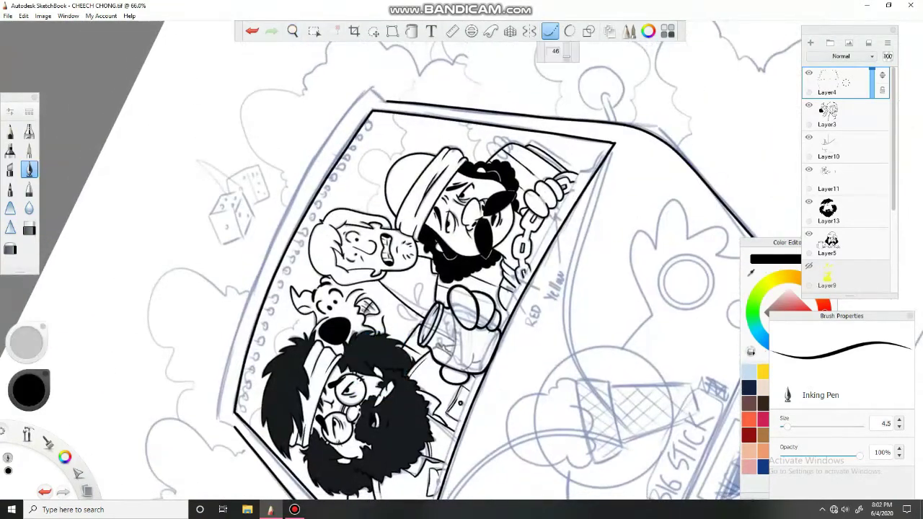
pyautogui.hotkey('ctrl', 'z')
pyautogui.moveTo(221, 393)
pyautogui.mouseDown()
pyautogui.moveTo(272, 249)
pyautogui.moveTo(361, 101)
pyautogui.mouseUp()
pyautogui.press('space')
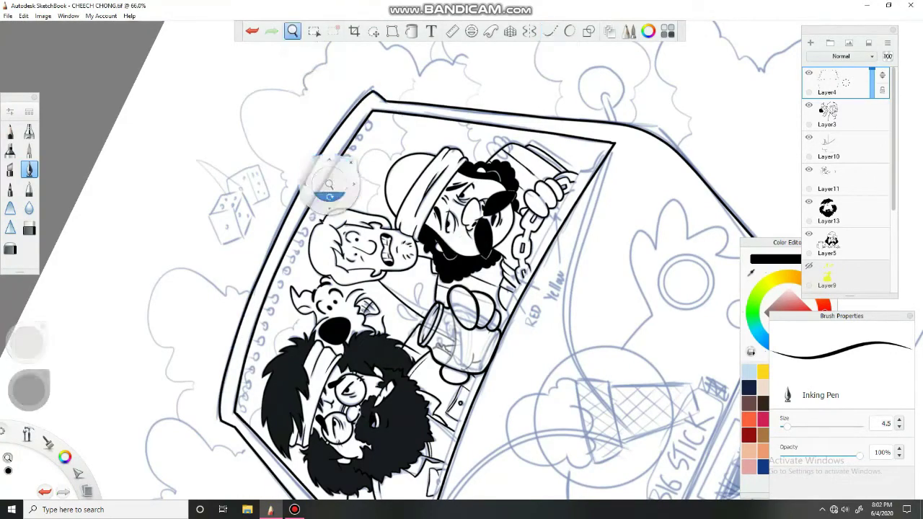
# - Ink the front bumper's upper edge and both of its short ends
pyautogui.moveTo(330, 180)
pyautogui.mouseDown()
pyautogui.moveTo(382, 299)
pyautogui.moveTo(391, 234)
pyautogui.moveTo(359, 236)
pyautogui.mouseUp()
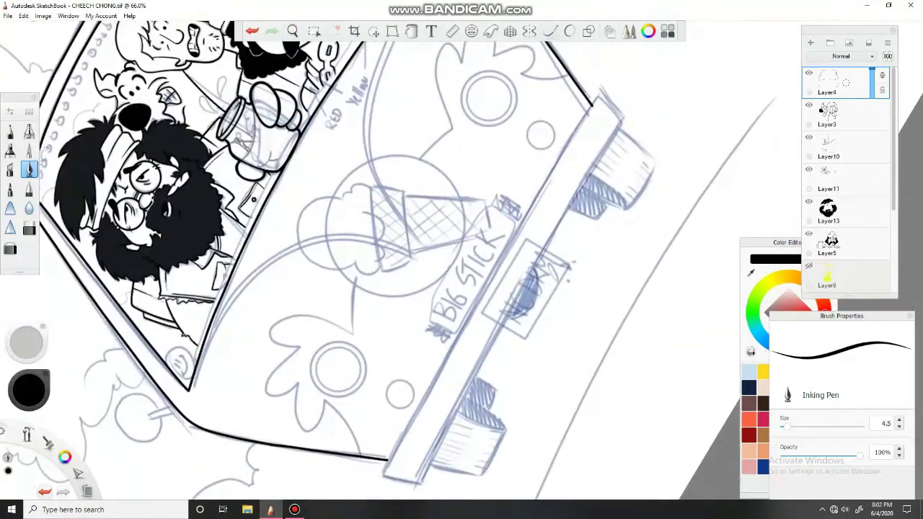
pyautogui.click(550, 31)
pyautogui.moveTo(596, 101); pyautogui.dragTo(384, 476)
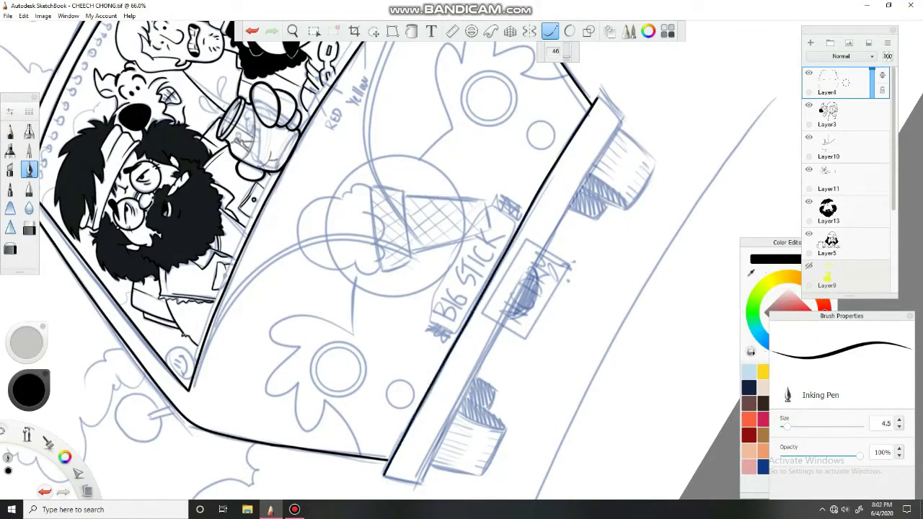
pyautogui.press('space')
pyautogui.moveTo(462, 258); pyautogui.dragTo(306, 165)
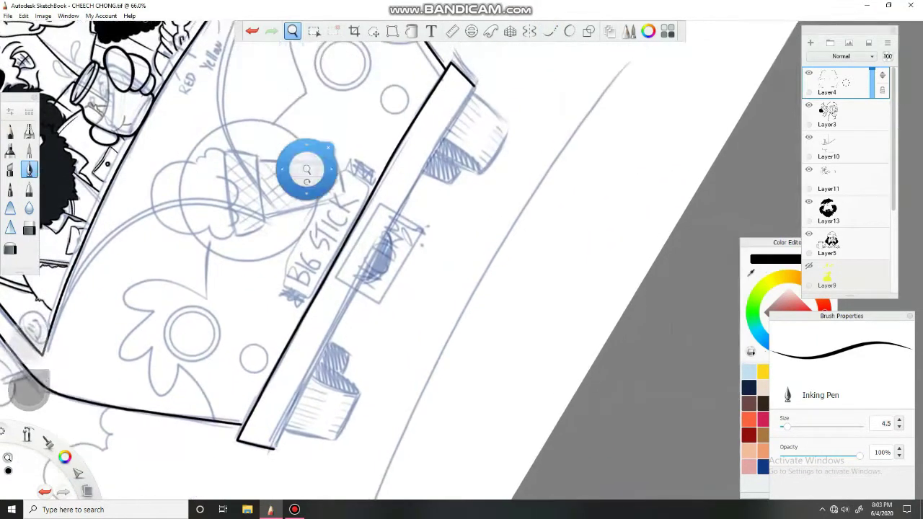
# - Ink the front bumper's lower edge with one steady stroke that closes its outline
pyautogui.moveTo(440, 142)
pyautogui.mouseDown()
pyautogui.moveTo(345, 302)
pyautogui.moveTo(274, 449)
pyautogui.mouseUp()
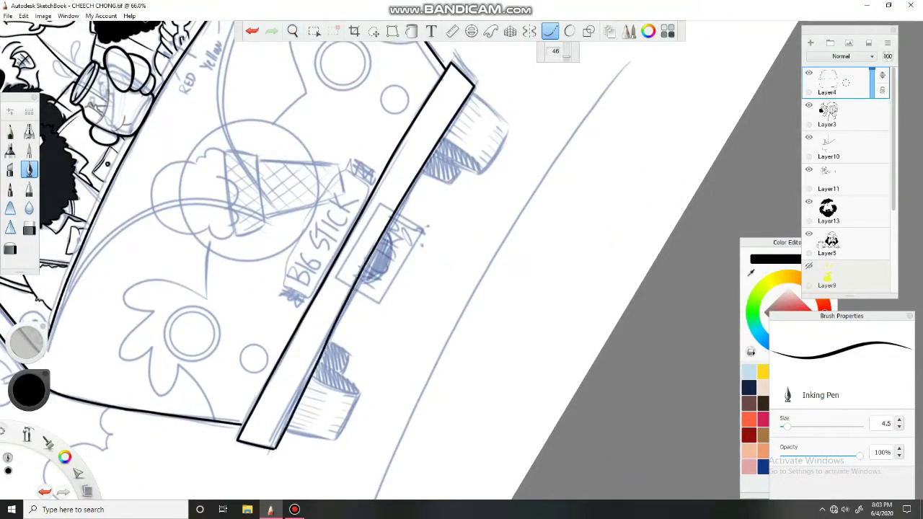
pyautogui.hotkey('ctrl', 'z')
pyautogui.moveTo(473, 92); pyautogui.dragTo(273, 444)
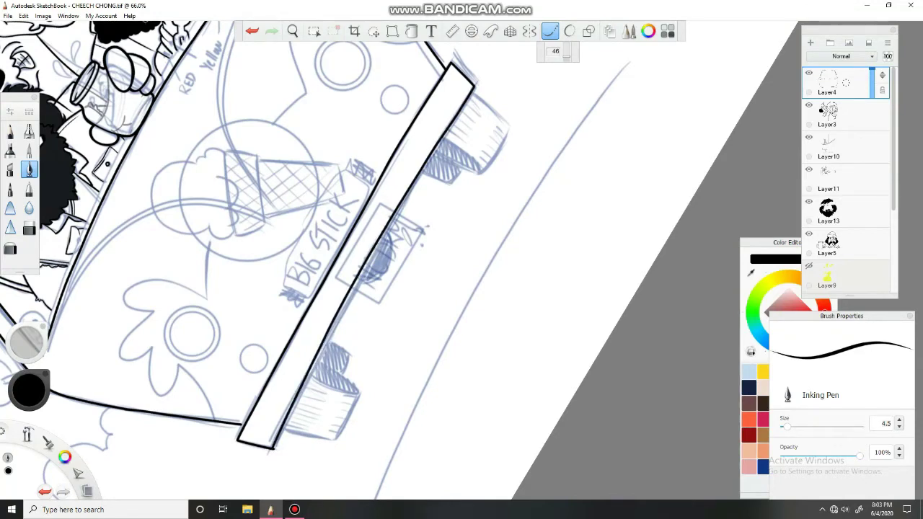
pyautogui.press('e')
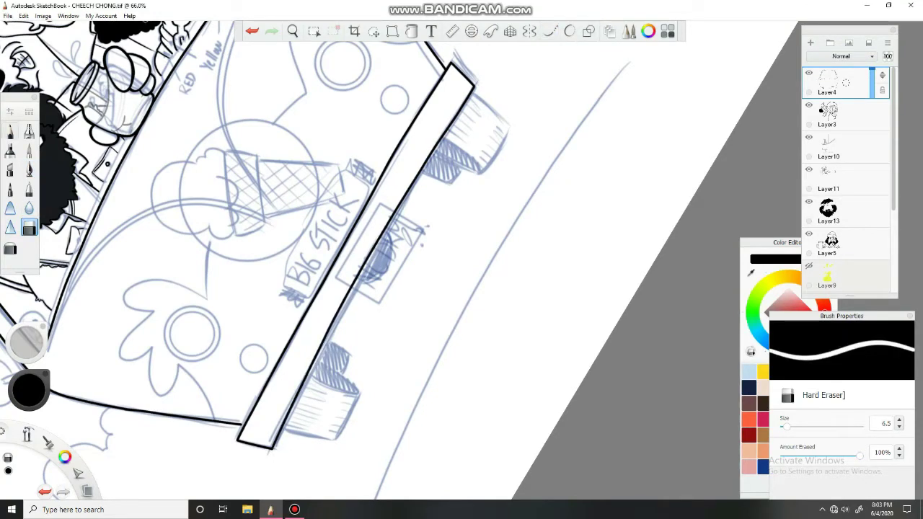
pyautogui.press('e')
pyautogui.press('space')
pyautogui.moveTo(505, 180)
pyautogui.mouseDown()
pyautogui.moveTo(460, 260)
pyautogui.moveTo(423, 165)
pyautogui.mouseUp()
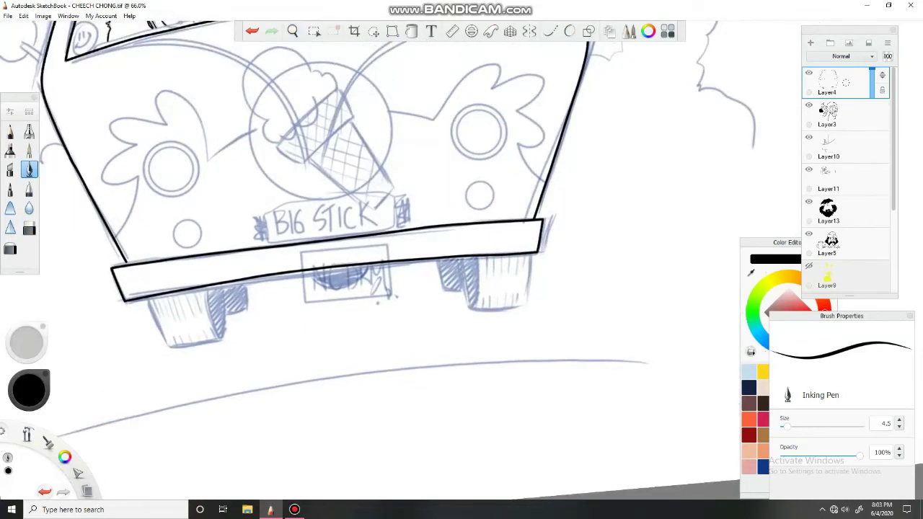
# - Add another new layer and draw the right headlight's outer circle as an ellipse shape over the sketch
pyautogui.moveTo(324, 83); pyautogui.dragTo(351, 235)
pyautogui.hotkey('ctrl', 'shift', 'n')
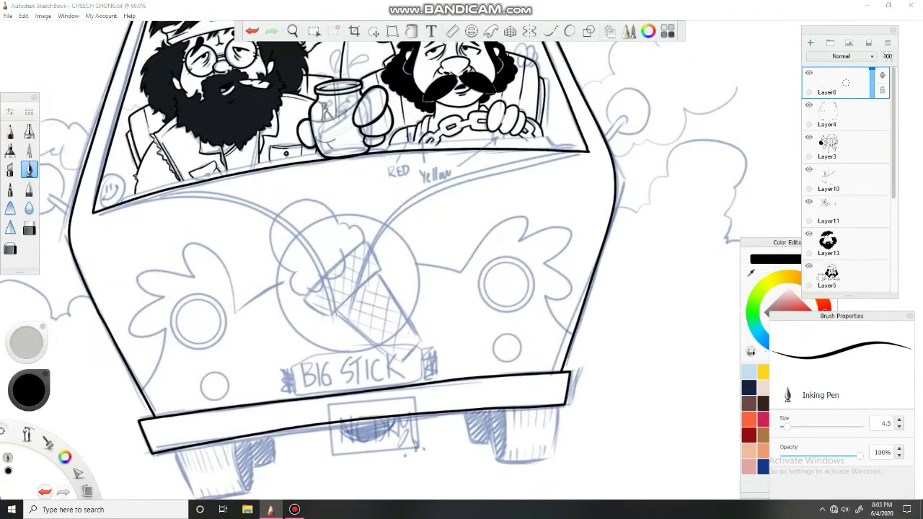
pyautogui.press('o')
pyautogui.moveTo(530, 300); pyautogui.dragTo(531, 301)
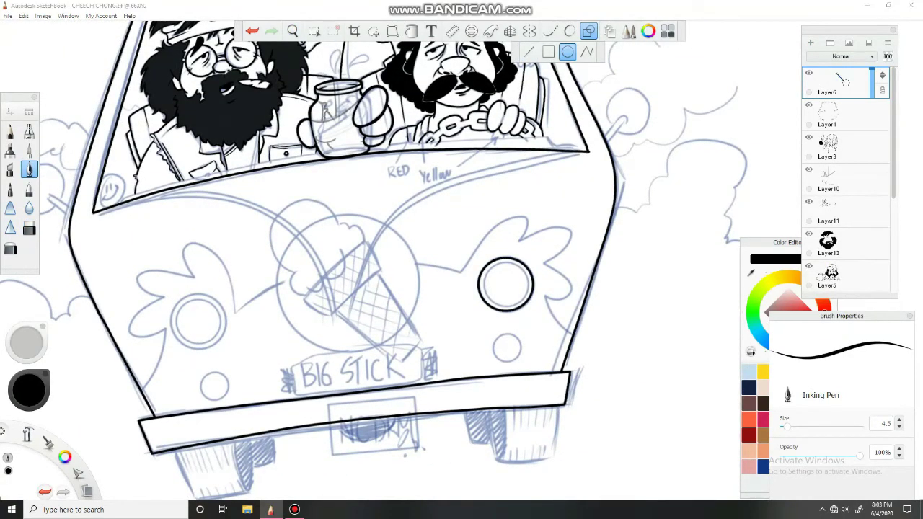
# - Duplicate the circle layer twice, scale the copies into a thicker rim and an inner ring, and merge the three layers
pyautogui.hotkey('ctrl', 'd')
pyautogui.press('m')
pyautogui.press('v')
pyautogui.moveTo(570, 245); pyautogui.dragTo(552, 267)
pyautogui.press('b')
pyautogui.hotkey('ctrl', 'd')
pyautogui.press('v')
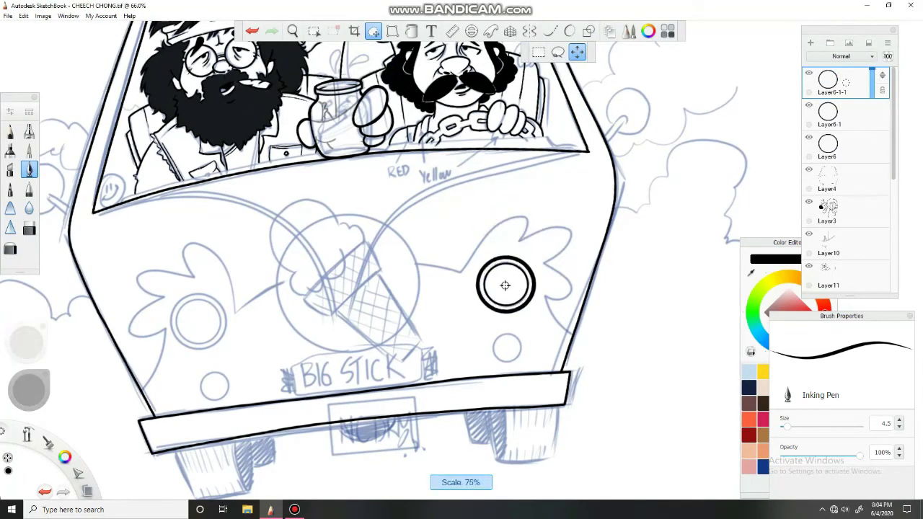
pyautogui.press('b')
pyautogui.hotkey('ctrl', 'e')
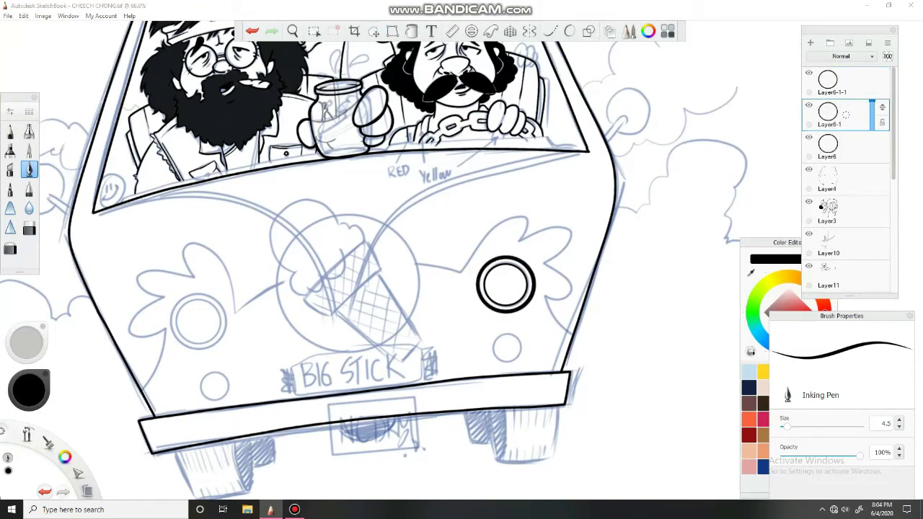
pyautogui.hotkey('ctrl', 'e')
# - Duplicate the finished headlight, move the copy onto the sketched left headlight and merge the two layers
pyautogui.hotkey('ctrl', 'd')
pyautogui.press('v')
pyautogui.moveTo(505, 285); pyautogui.dragTo(198, 321)
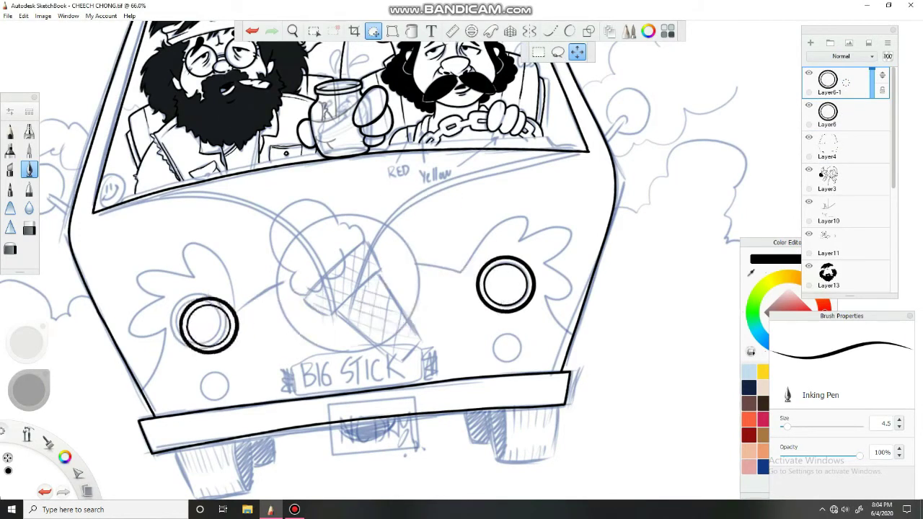
pyautogui.press('b')
pyautogui.hotkey('ctrl', 'e')
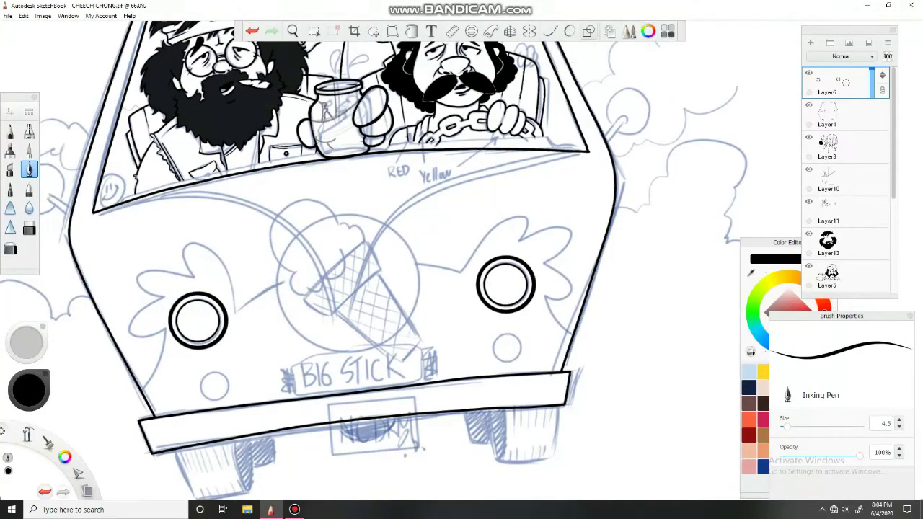
# - Add a new layer and draw the small round light below the right headlight as an ellipse shape
pyautogui.press('o')
pyautogui.hotkey('ctrl', 'shift', 'n')
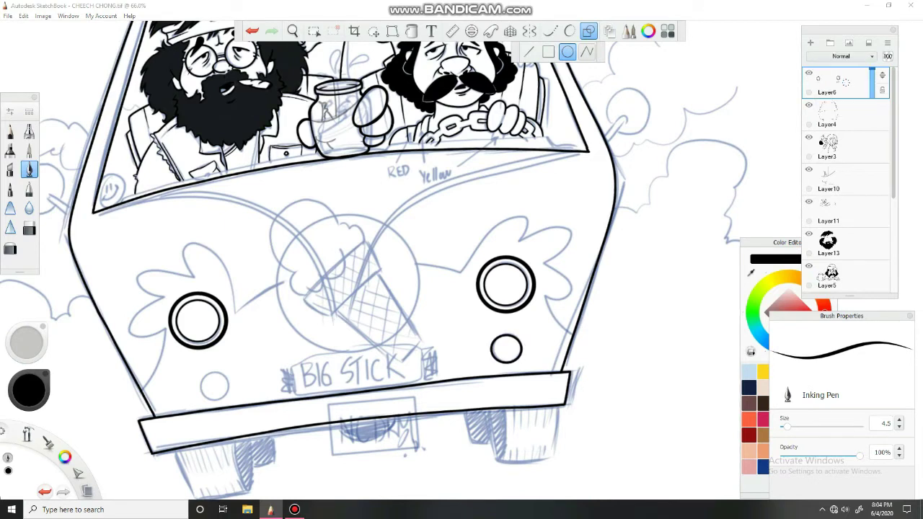
pyautogui.click(507, 349)
# - Duplicate the small light, move the copy onto the sketched circle below the left headlight, and merge the light and headlight layers into Layer4
pyautogui.hotkey('ctrl', 'd')
pyautogui.press('v')
pyautogui.moveTo(507, 349); pyautogui.dragTo(214, 386)
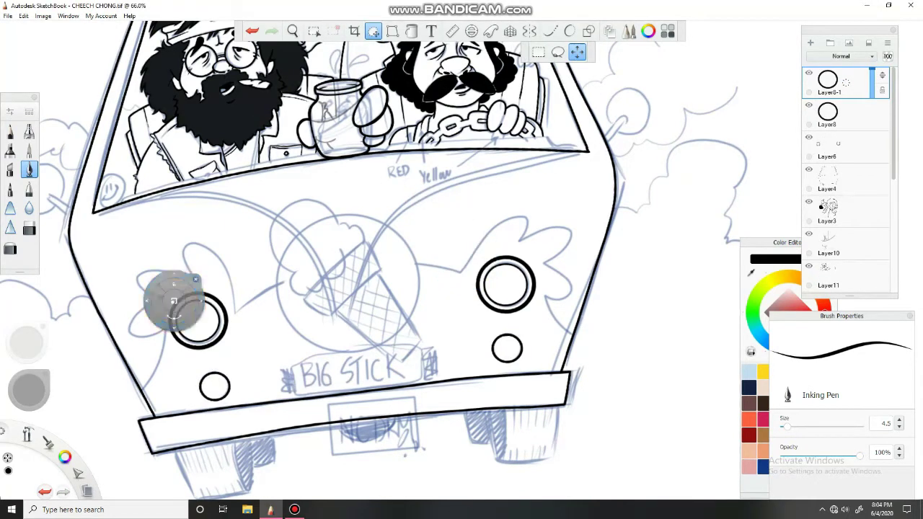
pyautogui.press('Escape')
pyautogui.hotkey('ctrl', 'e')
pyautogui.hotkey('ctrl', 'e')
pyautogui.hotkey('ctrl', 'e')
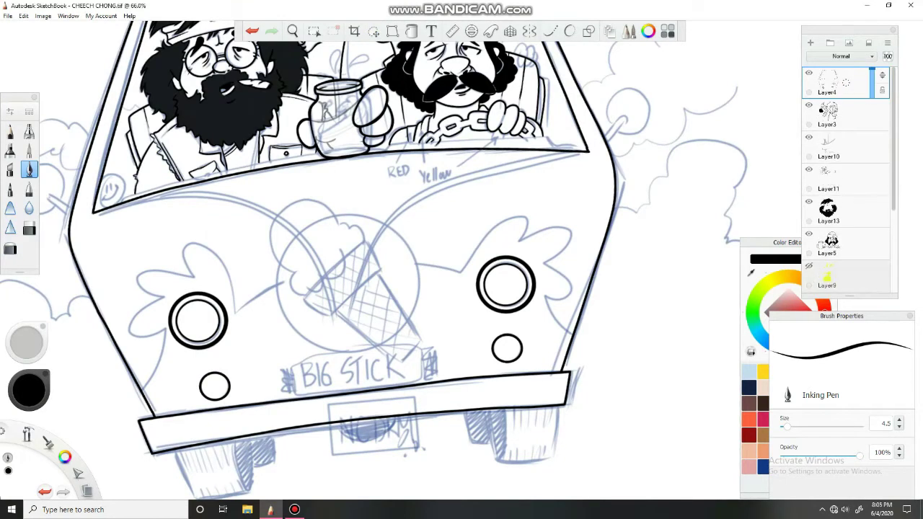
# - Add a new layer and draw the large central emblem circle as an ellipse over the ice cream cone sketch
pyautogui.hotkey('ctrl', 'shift', 'n')
pyautogui.press('o')
pyautogui.moveTo(390, 332); pyautogui.dragTo(394, 337)
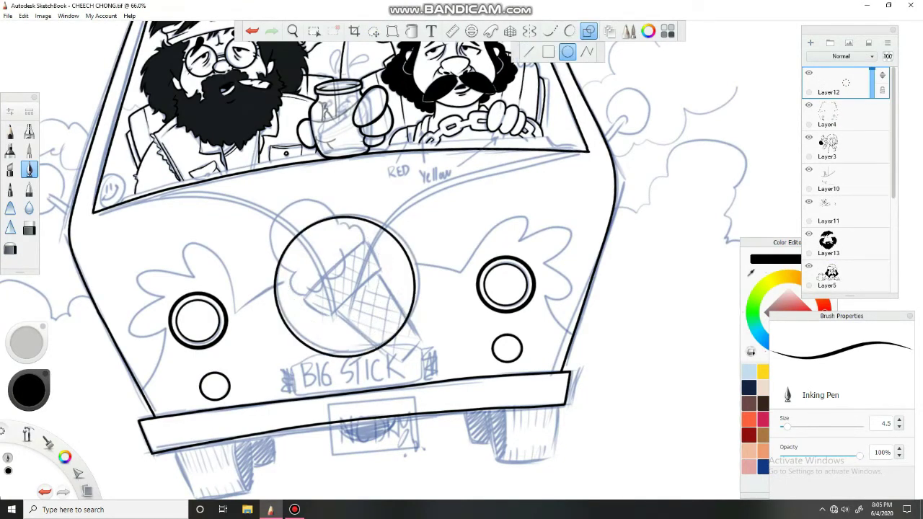
# - Duplicate the emblem circle, scale the copy to build a thick rim, and merge the circle layers into Layer4
pyautogui.press('v')
pyautogui.hotkey('ctrl', 'd')
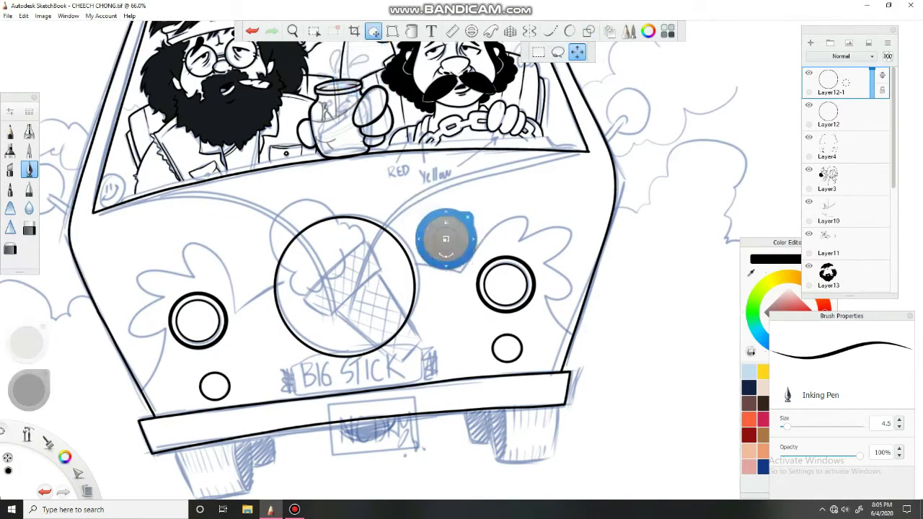
pyautogui.moveTo(438, 237); pyautogui.dragTo(344, 287)
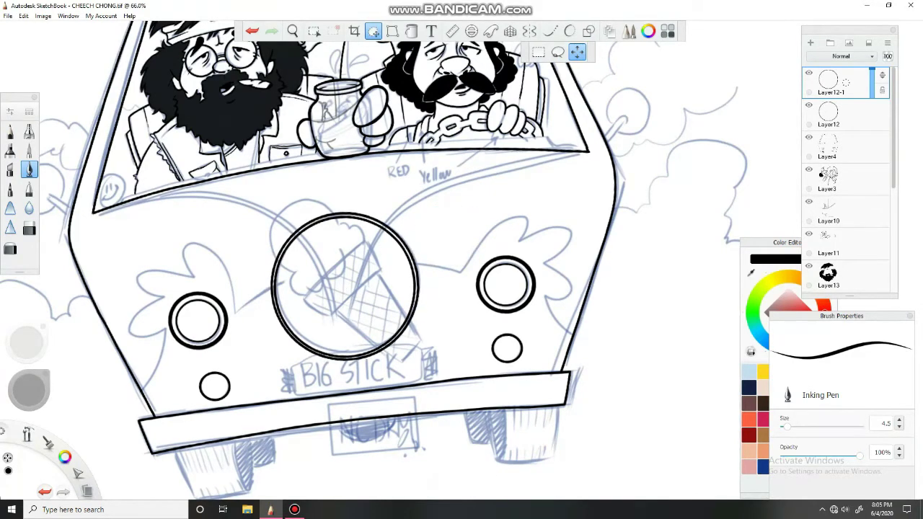
pyautogui.scroll(2, 344, 287)
pyautogui.scroll(4, 379, 282)
pyautogui.hotkey('ctrl', 'e')
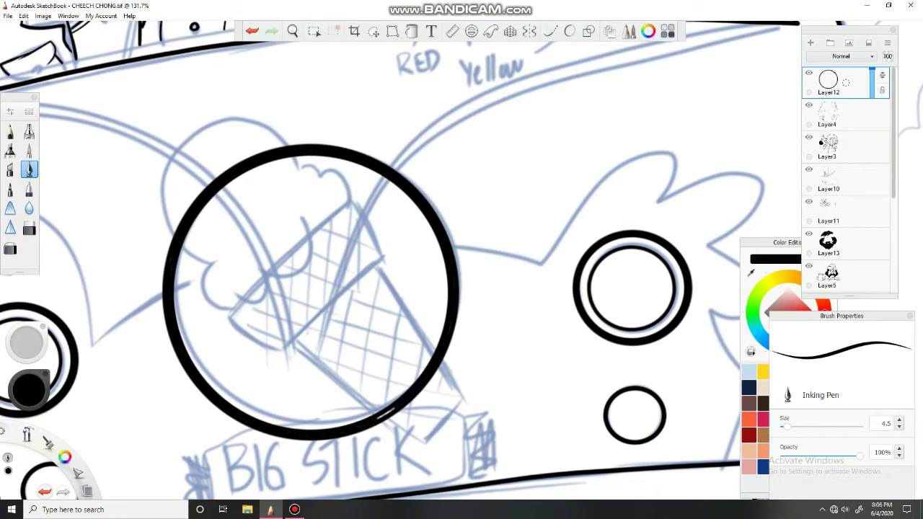
pyautogui.scroll(-5, 404, 260)
pyautogui.hotkey('ctrl', 't')
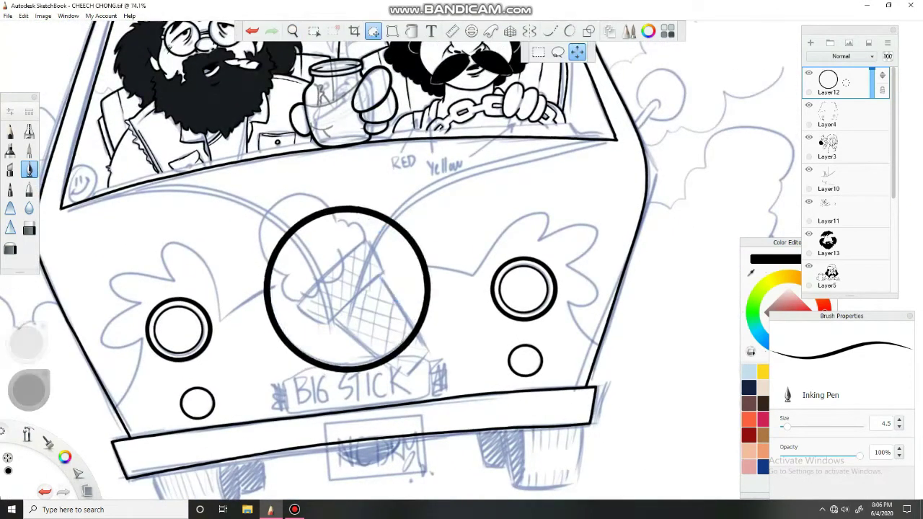
pyautogui.hotkey('ctrl', 'e')
pyautogui.click(295, 509)
pyautogui.click(295, 509)
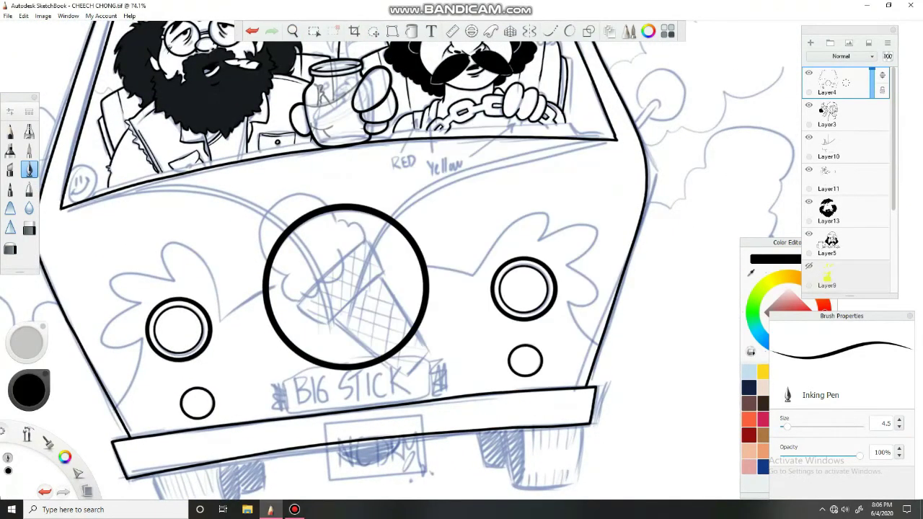
# - Ink the scalloped paint pattern around the right headlight on a new layer using Steady Stroke
pyautogui.moveTo(397, 208); pyautogui.dragTo(422, 195)
pyautogui.hotkey('ctrl', 'shift', 'n')
pyautogui.click(550, 31)
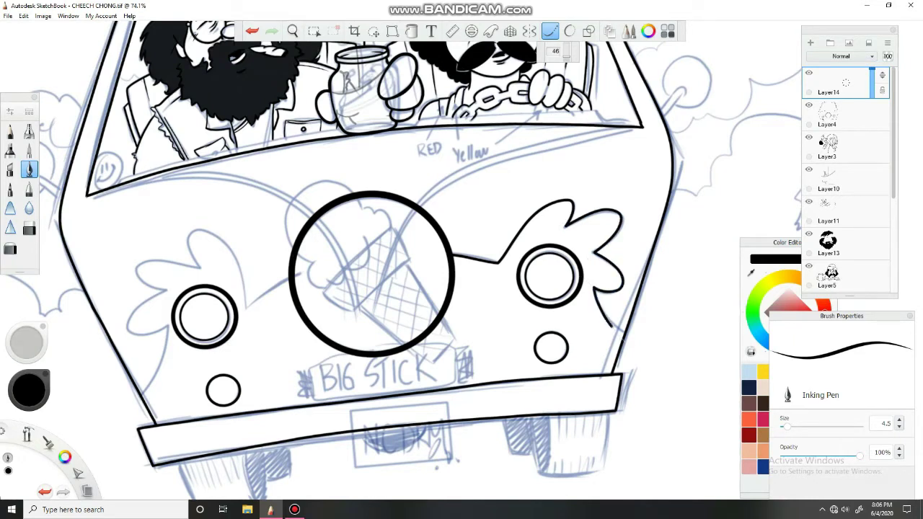
# - Duplicate the scalloped pattern layer, mirror the copy, fit it around the left headlight, and merge it into the line art
pyautogui.click(830, 82)
pyautogui.click(794, 61)
pyautogui.click(42, 15)
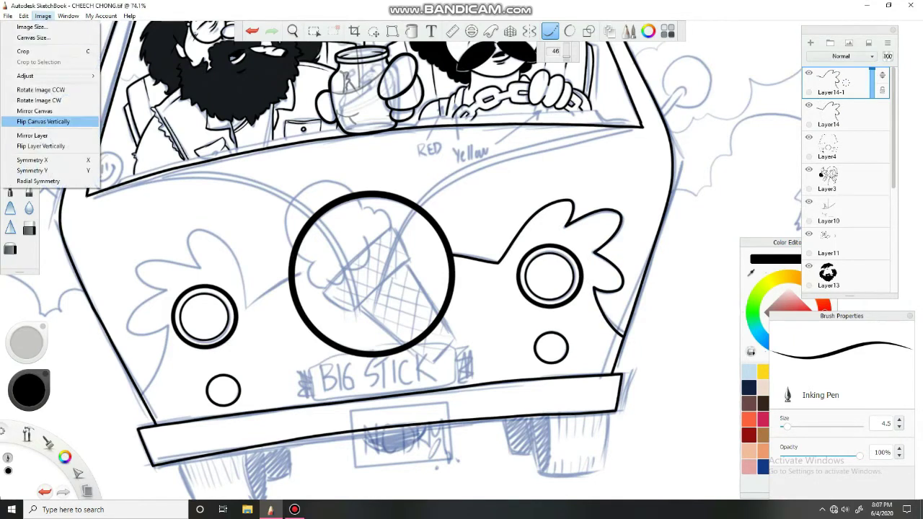
pyautogui.click(29, 135)
pyautogui.moveTo(387, 264); pyautogui.dragTo(391, 264)
pyautogui.press('Return')
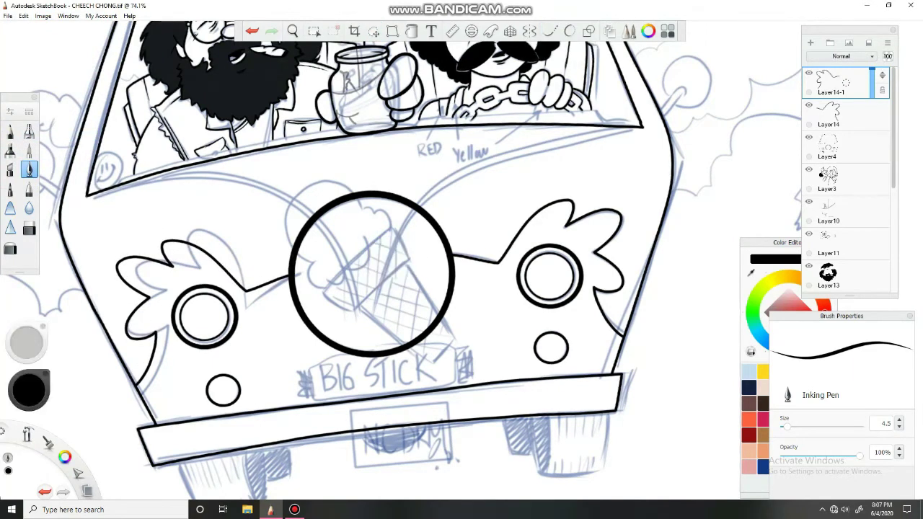
pyautogui.hotkey('ctrl', 'e')
# - Add a new layer and ink the double curved trim line from the emblem circle to the van's right side
pyautogui.hotkey('ctrl', 'shift', 'n')
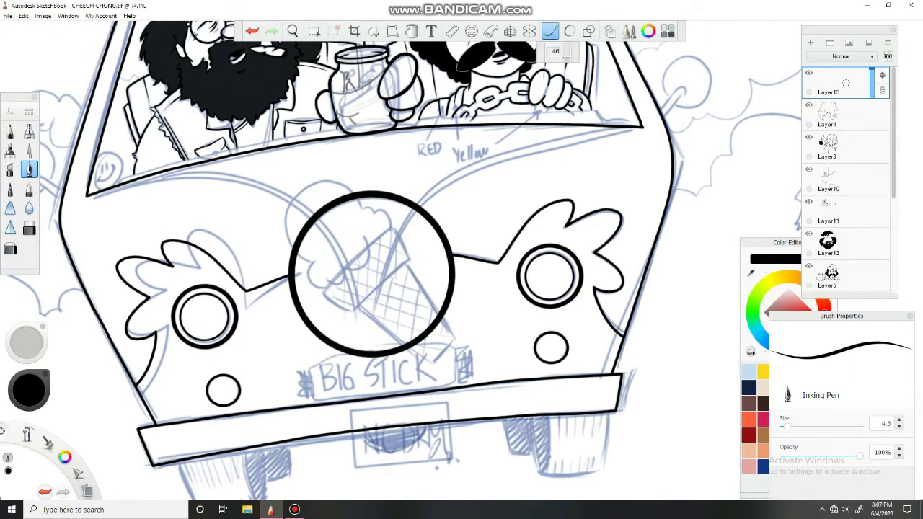
pyautogui.moveTo(440, 189)
pyautogui.mouseDown()
pyautogui.moveTo(523, 152)
pyautogui.moveTo(618, 132)
pyautogui.mouseUp()
pyautogui.moveTo(425, 198)
pyautogui.mouseDown()
pyautogui.moveTo(552, 150)
pyautogui.moveTo(646, 138)
pyautogui.mouseUp()
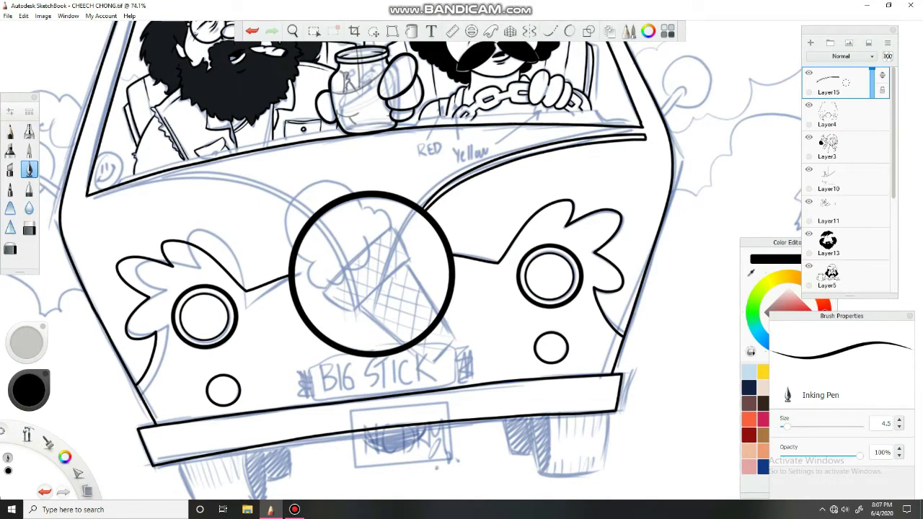
# - Duplicate and mirror the trim line, place the copy between the emblem and the van's left side, and merge both layers into Layer4
pyautogui.hotkey('ctrl', 'd')
pyautogui.click(42, 15)
pyautogui.click(31, 134)
pyautogui.click(374, 31)
pyautogui.moveTo(351, 62)
pyautogui.mouseDown()
pyautogui.moveTo(420, 199)
pyautogui.moveTo(199, 210)
pyautogui.mouseUp()
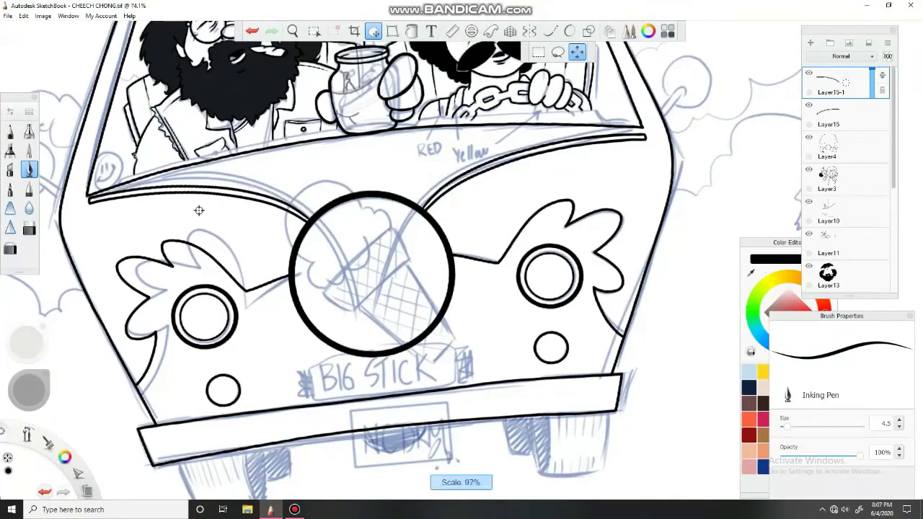
pyautogui.press('Return')
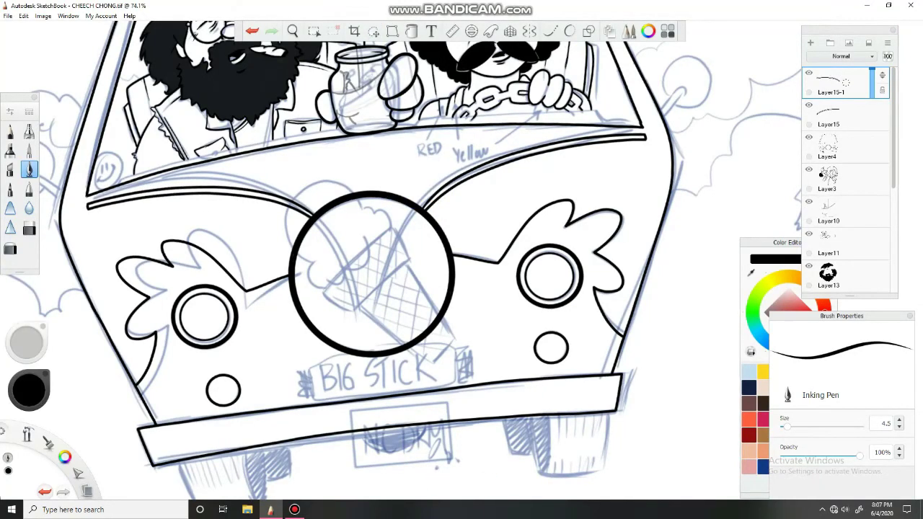
pyautogui.hotkey('ctrl', 'e')
pyautogui.hotkey('ctrl', 'e')
# - Draw the license plate's outline as a rectangle over the bumper sketch on a new layer
pyautogui.scroll(-3, 366, 149)
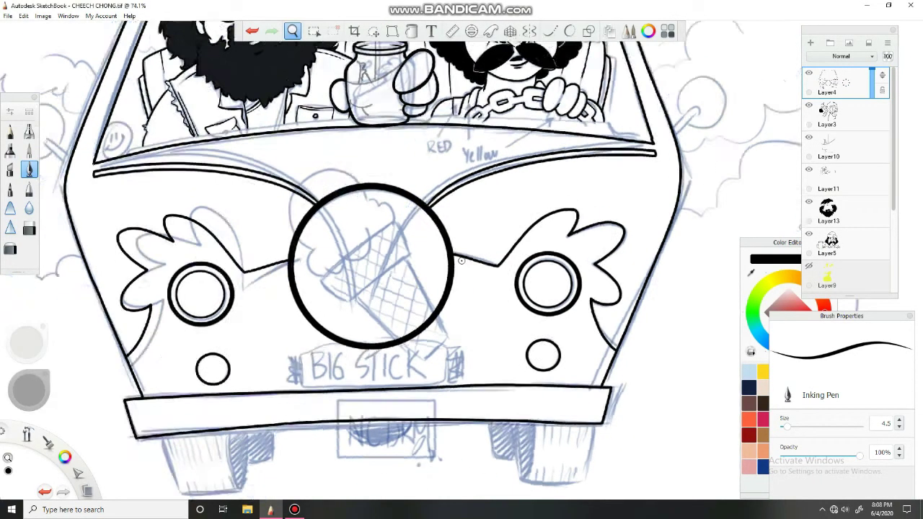
pyautogui.scroll(2, 366, 149)
pyautogui.click(589, 31)
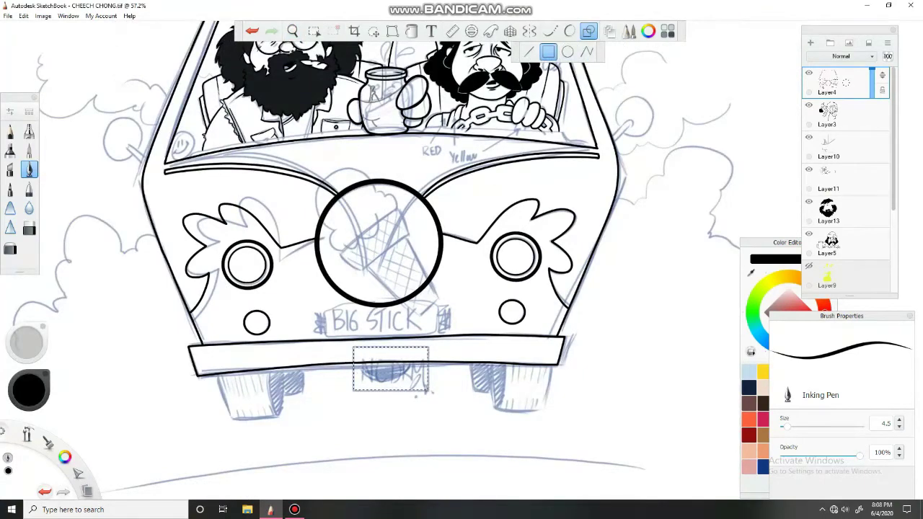
pyautogui.moveTo(429, 391); pyautogui.dragTo(428, 391)
pyautogui.scroll(5, 398, 336)
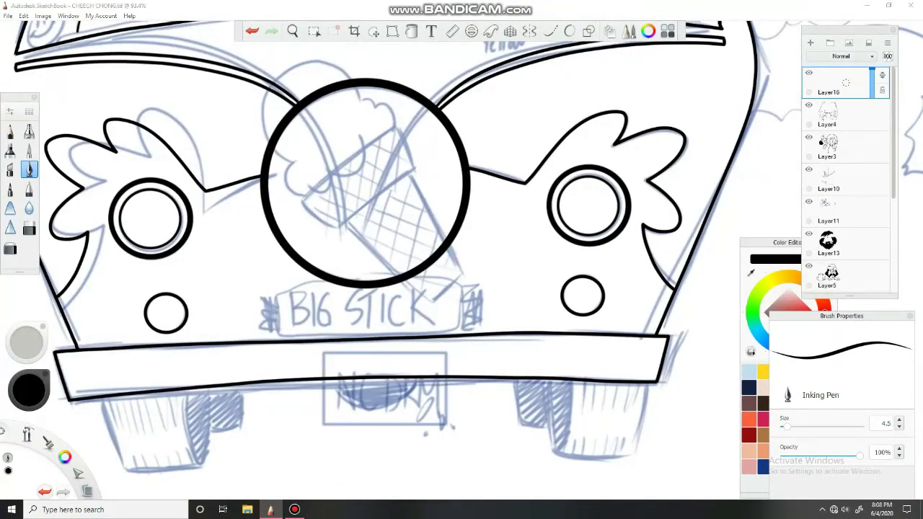
pyautogui.click(589, 31)
pyautogui.click(453, 427)
# - Duplicate the license plate rectangle to thicken its outline and merge both layers into Layer4
pyautogui.hotkey('ctrl', 'd')
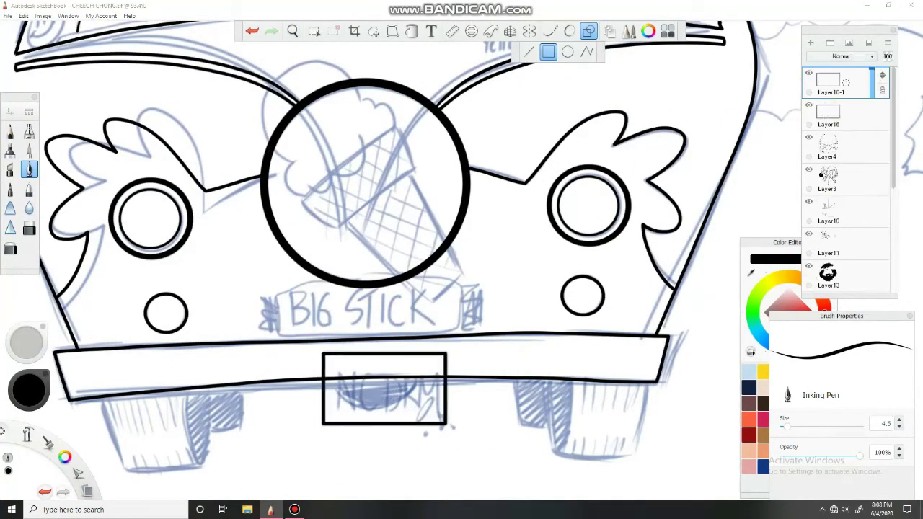
pyautogui.click(373, 31)
pyautogui.press('space')
pyautogui.moveTo(450, 333); pyautogui.dragTo(405, 351)
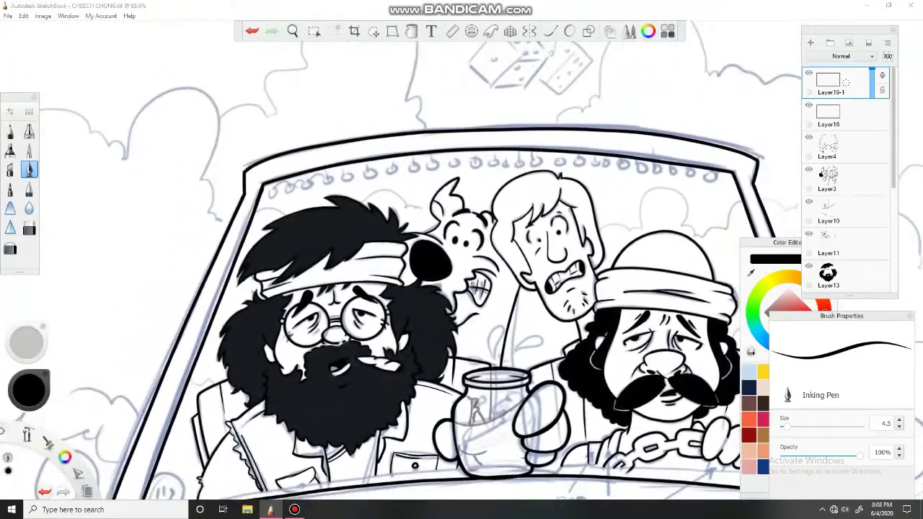
pyautogui.hotkey('ctrl', 'e')
pyautogui.hotkey('ctrl', 'e')
# - Thicken the van's left outer outline from the roof corner down to the bumper with steady strokes
pyautogui.click(550, 31)
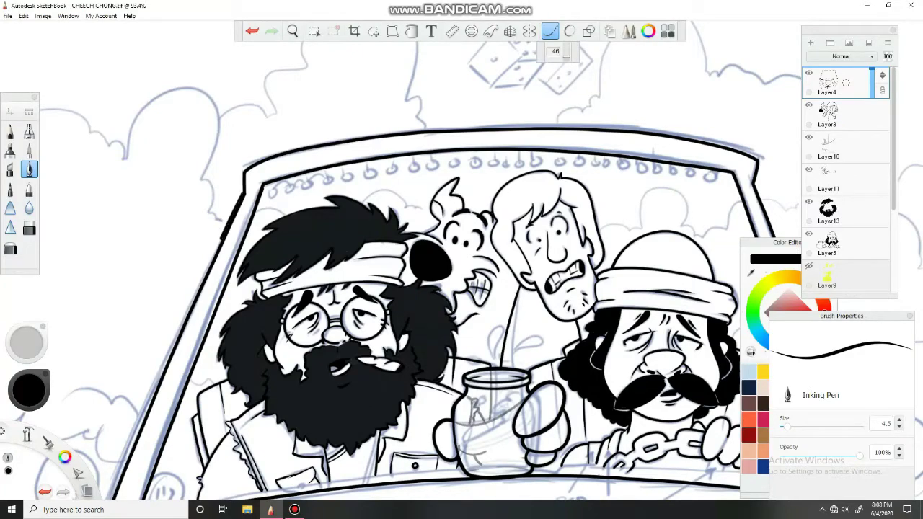
pyautogui.moveTo(220, 238); pyautogui.dragTo(143, 414)
pyautogui.hotkey('ctrl', 'z')
pyautogui.moveTo(243, 192); pyautogui.dragTo(181, 328)
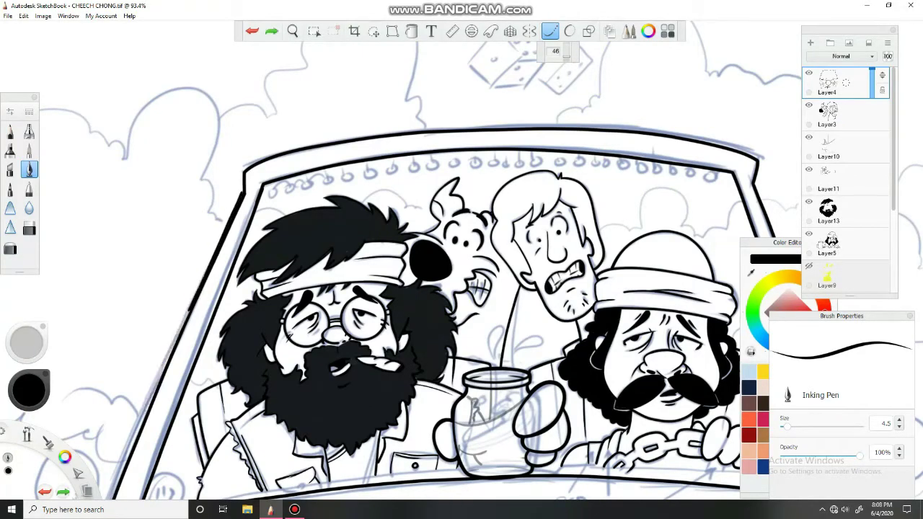
pyautogui.moveTo(287, 228)
pyautogui.mouseDown()
pyautogui.moveTo(327, 188)
pyautogui.moveTo(384, 33)
pyautogui.mouseUp()
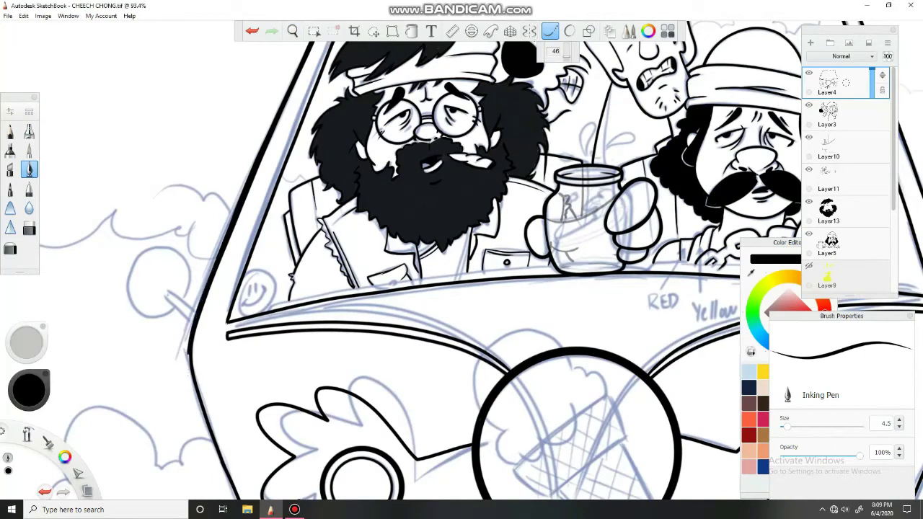
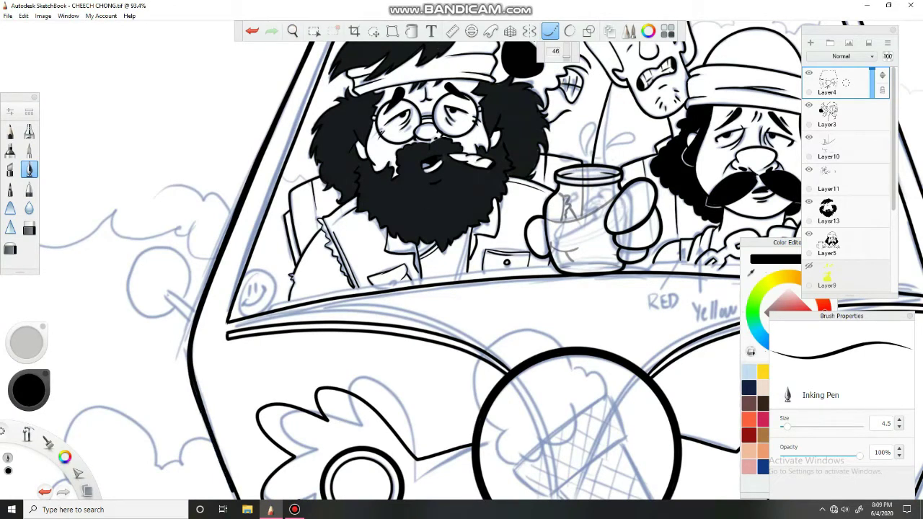
pyautogui.moveTo(367, 249); pyautogui.dragTo(322, 65)
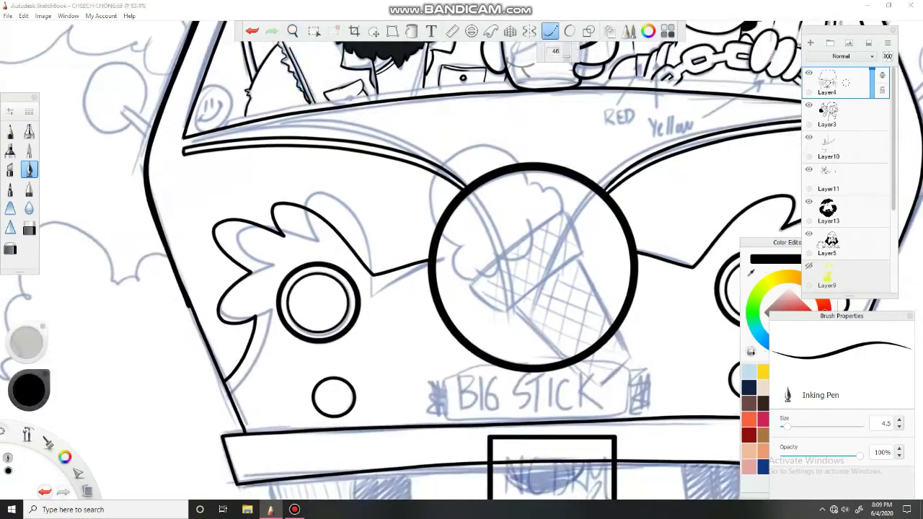
pyautogui.hotkey('ctrl', 'z')
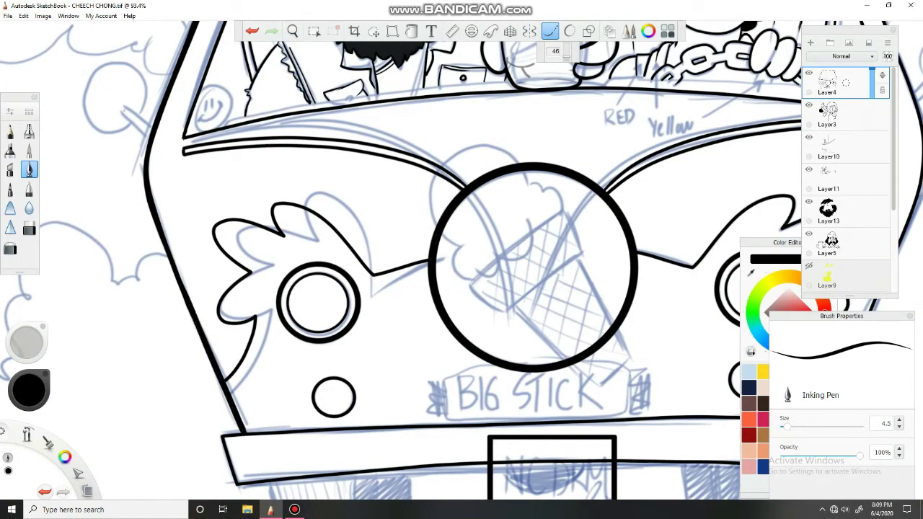
# - Rotate the canvas and thicken the outer edge of the van's roof with steady strokes
pyautogui.press('space')
pyautogui.moveTo(312, 167); pyautogui.dragTo(447, 238)
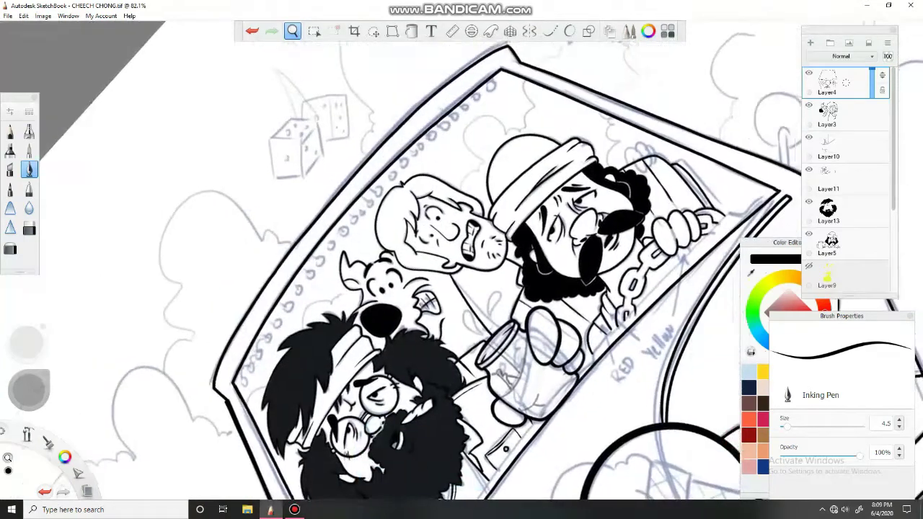
pyautogui.click(549, 31)
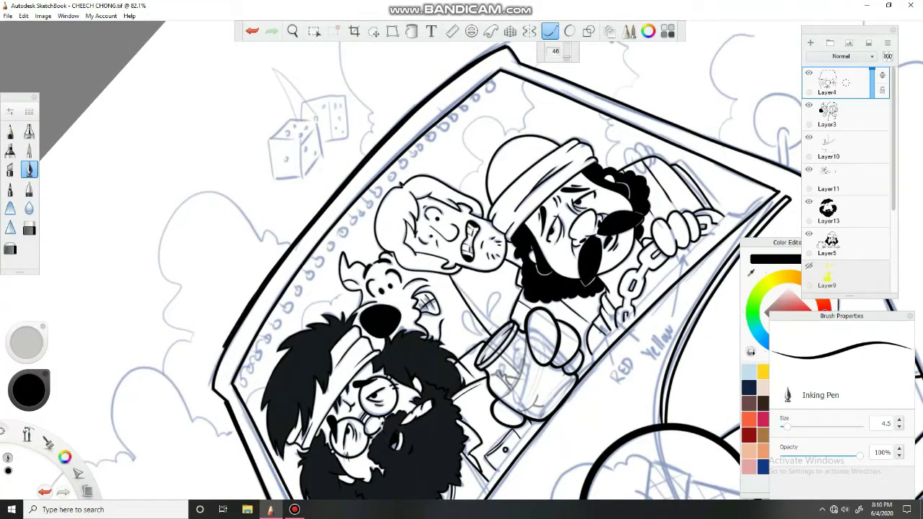
pyautogui.hotkey('ctrl', 'z')
# - Thicken the van's right outer outline from the roof corner down to the bumper
pyautogui.press('space')
pyautogui.moveTo(404, 255); pyautogui.dragTo(346, 288)
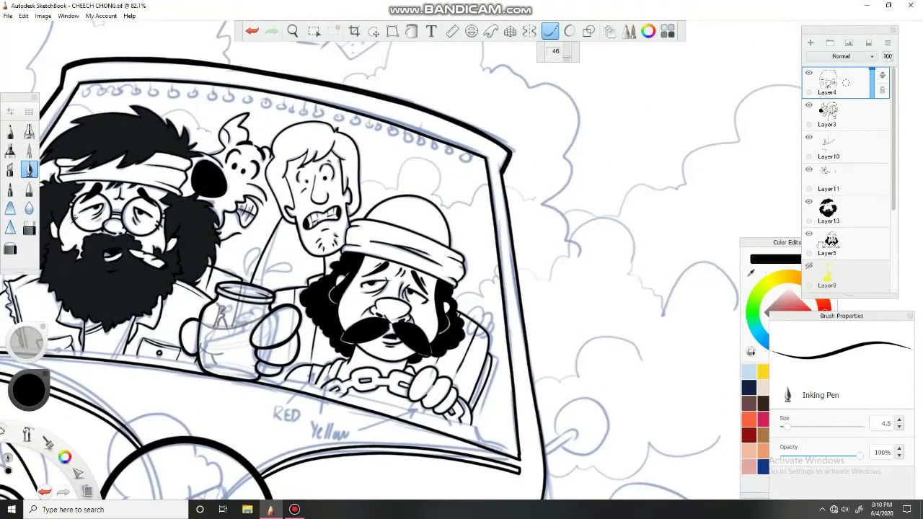
pyautogui.moveTo(383, 342); pyautogui.dragTo(330, 93)
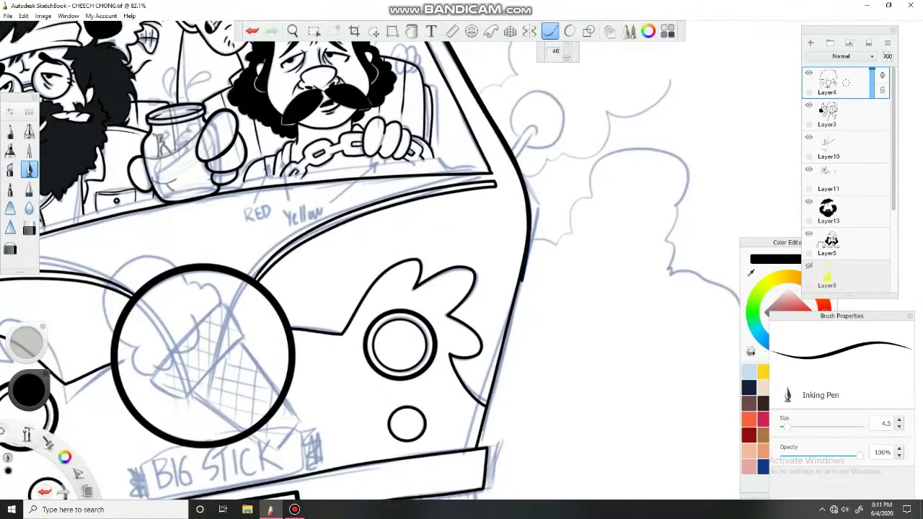
pyautogui.hotkey('ctrl', 'z')
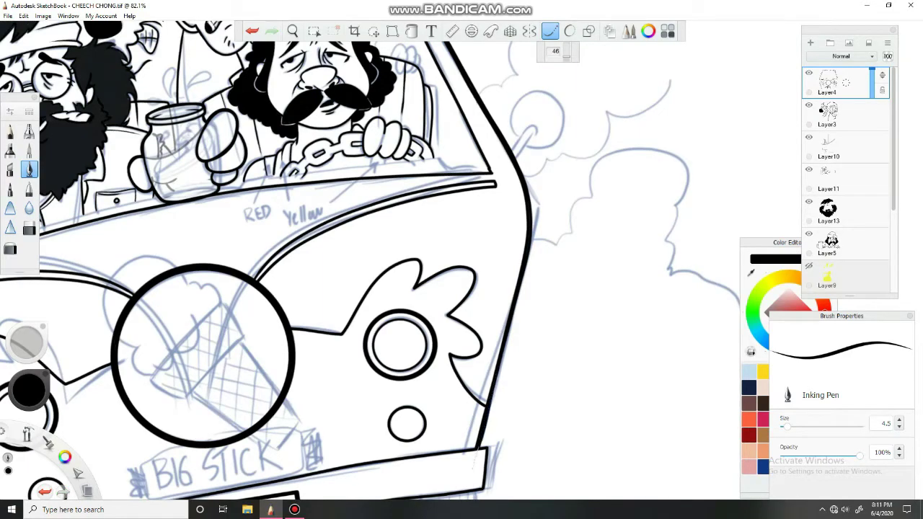
# - Rotate the canvas and thicken the front bumper's upper edge and left end with steady strokes
pyautogui.moveTo(382, 289); pyautogui.dragTo(520, 238)
pyautogui.click(589, 31)
pyautogui.click(550, 31)
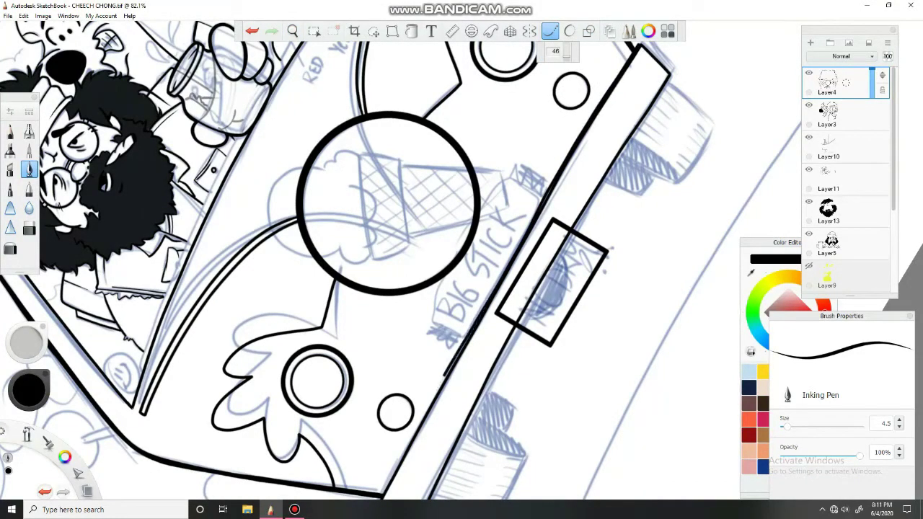
pyautogui.moveTo(444, 375); pyautogui.dragTo(380, 494)
pyautogui.hotkey('ctrl', 'z')
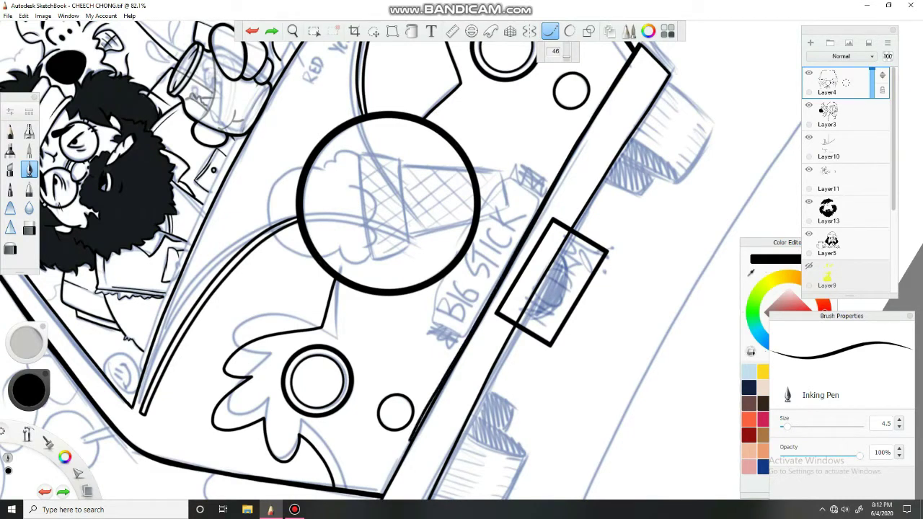
pyautogui.moveTo(340, 127); pyautogui.dragTo(312, 23)
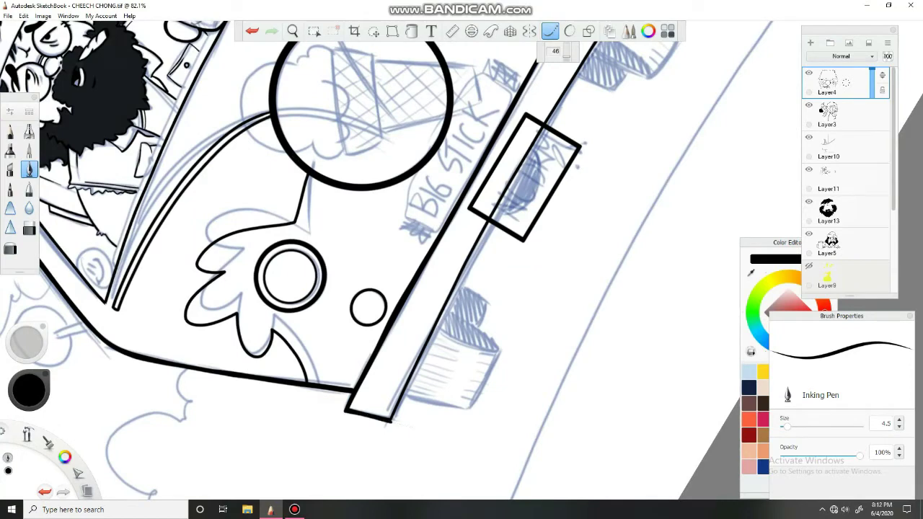
# - Thicken the front bumper's lower edge on both sides of the license plate with steady strokes
pyautogui.moveTo(489, 222); pyautogui.dragTo(398, 414)
pyautogui.moveTo(361, 92); pyautogui.dragTo(238, 280)
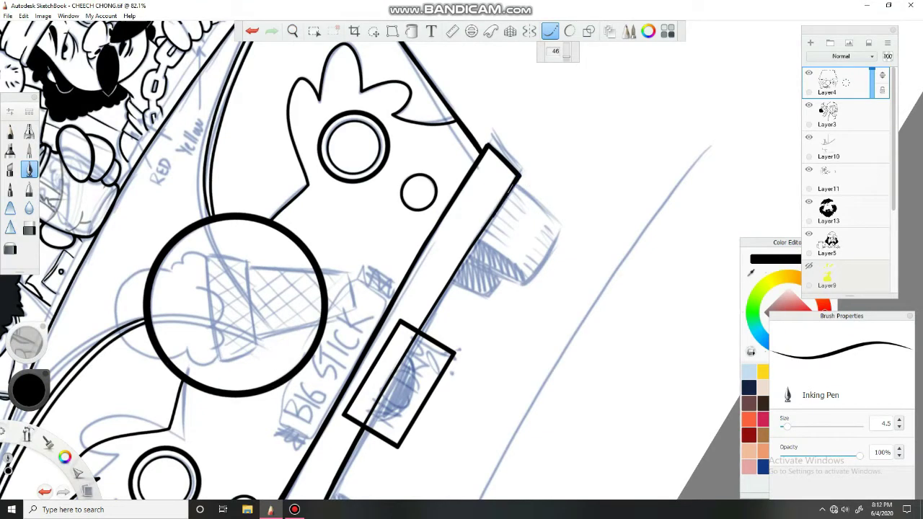
pyautogui.moveTo(503, 205); pyautogui.dragTo(378, 400)
pyautogui.press('e')
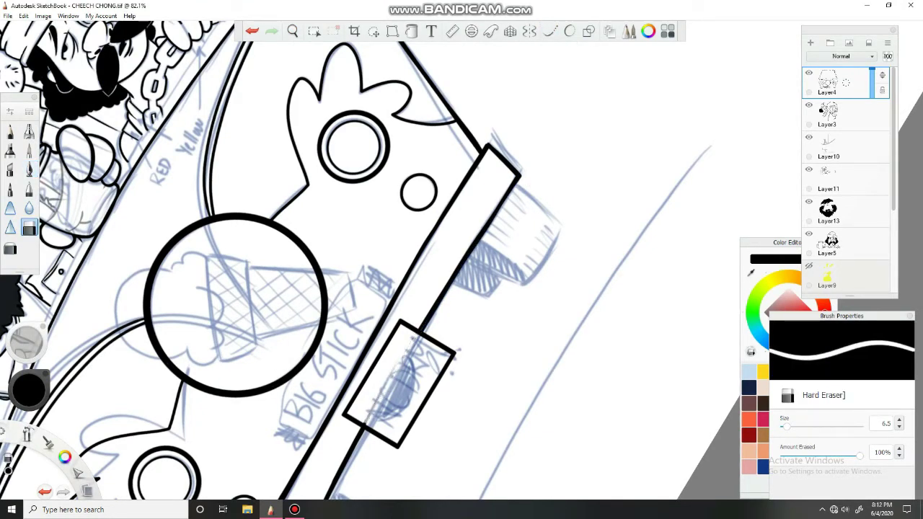
# - Thicken the windshield's lower edge beneath the two front passengers with the Inking Pen
pyautogui.press('e')
pyautogui.scroll(-2, 462, 260)
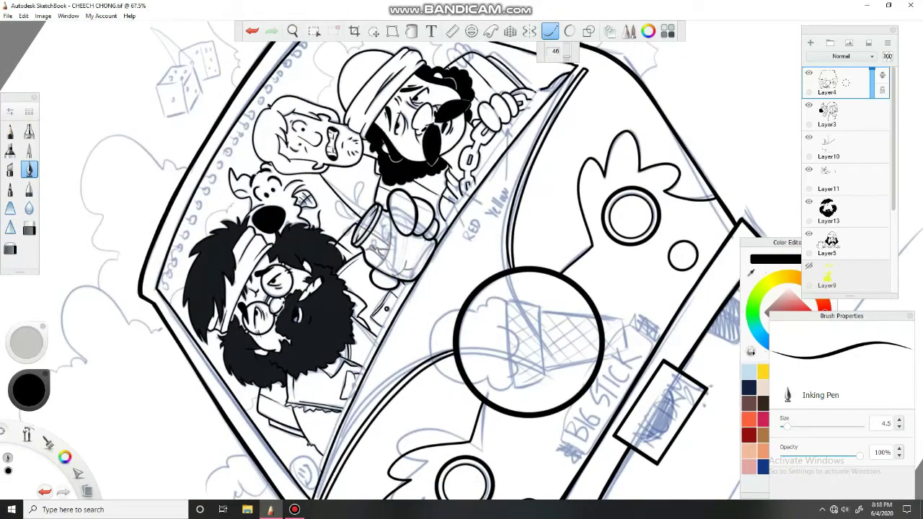
pyautogui.moveTo(543, 88); pyautogui.dragTo(440, 230)
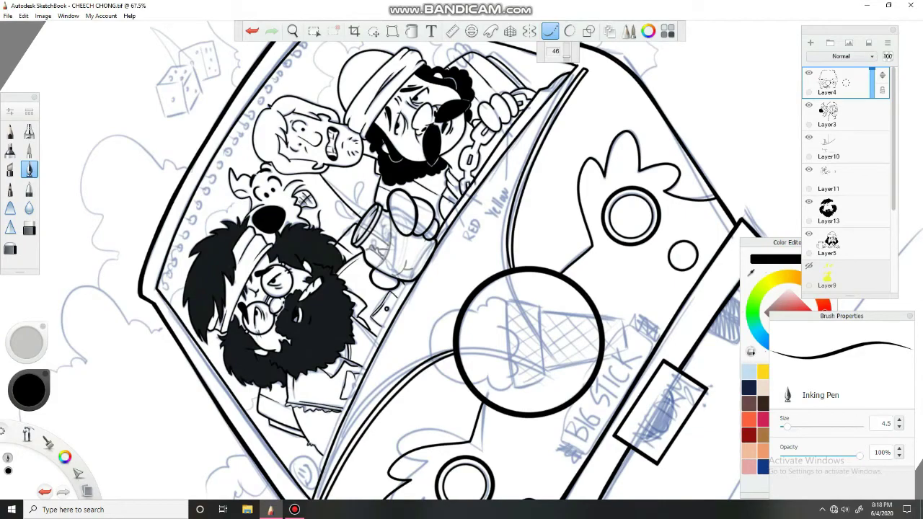
pyautogui.moveTo(398, 297); pyautogui.dragTo(318, 476)
# - Reset the canvas rotation and ink the outlines of the two front tires below the bumper
pyautogui.press('space')
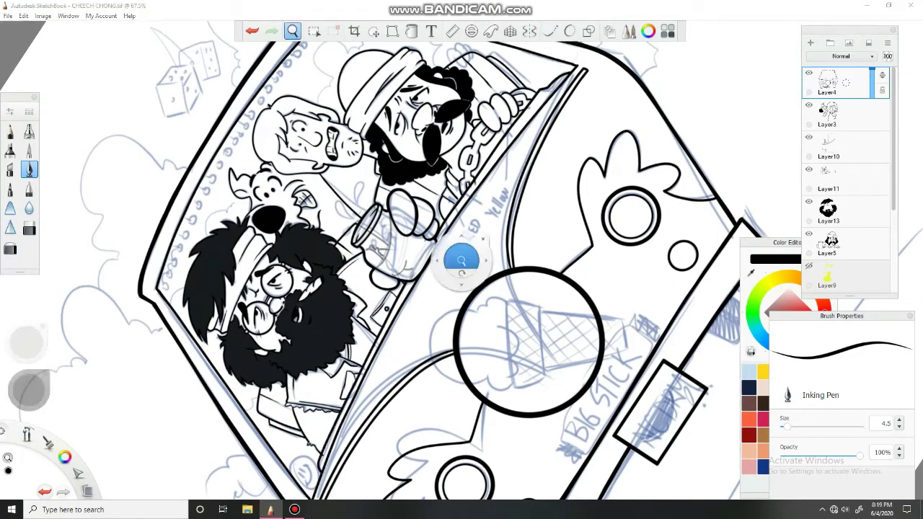
pyautogui.moveTo(462, 255)
pyautogui.mouseDown()
pyautogui.moveTo(416, 164)
pyautogui.moveTo(437, 26)
pyautogui.mouseUp()
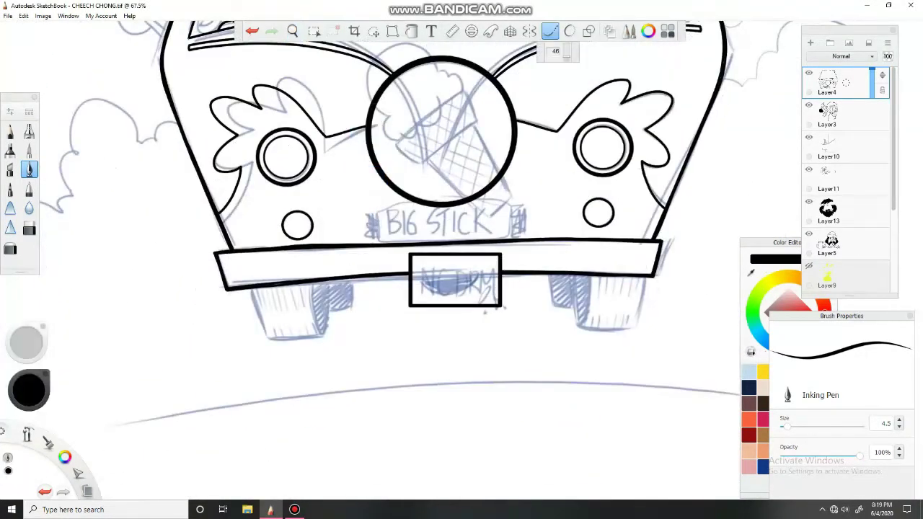
pyautogui.press('l')
pyautogui.moveTo(265, 328)
pyautogui.mouseDown()
pyautogui.moveTo(323, 333)
pyautogui.moveTo(329, 281)
pyautogui.moveTo(321, 337)
pyautogui.mouseUp()
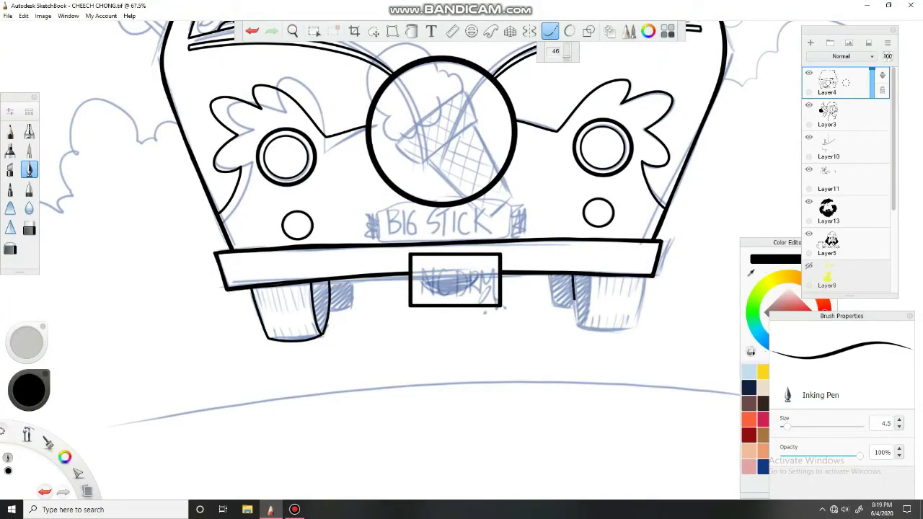
pyautogui.moveTo(583, 329); pyautogui.dragTo(637, 330)
pyautogui.moveTo(646, 277); pyautogui.dragTo(636, 328)
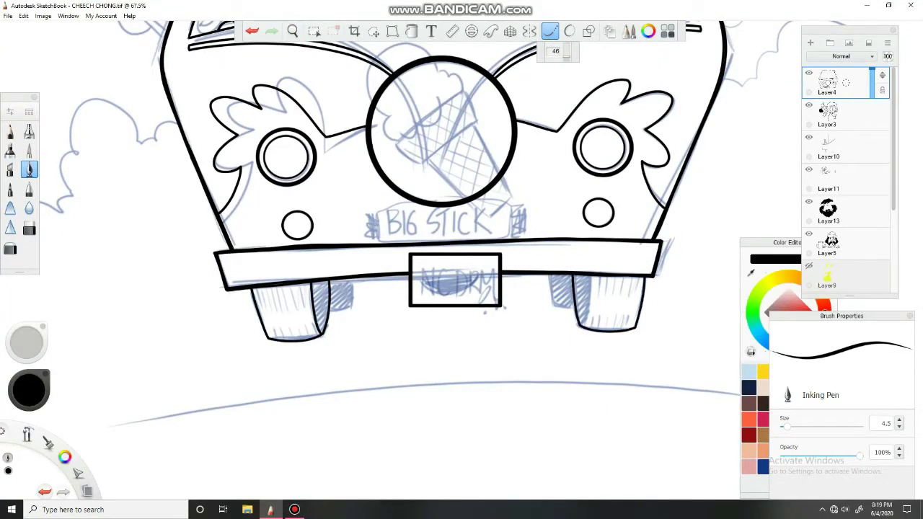
# - Ink the shaded inner sides of both tires and the wheel parts behind them, and fill them with black
pyautogui.moveTo(592, 276); pyautogui.dragTo(581, 329)
pyautogui.moveTo(559, 278); pyautogui.dragTo(577, 304)
pyautogui.moveTo(321, 285); pyautogui.dragTo(341, 309)
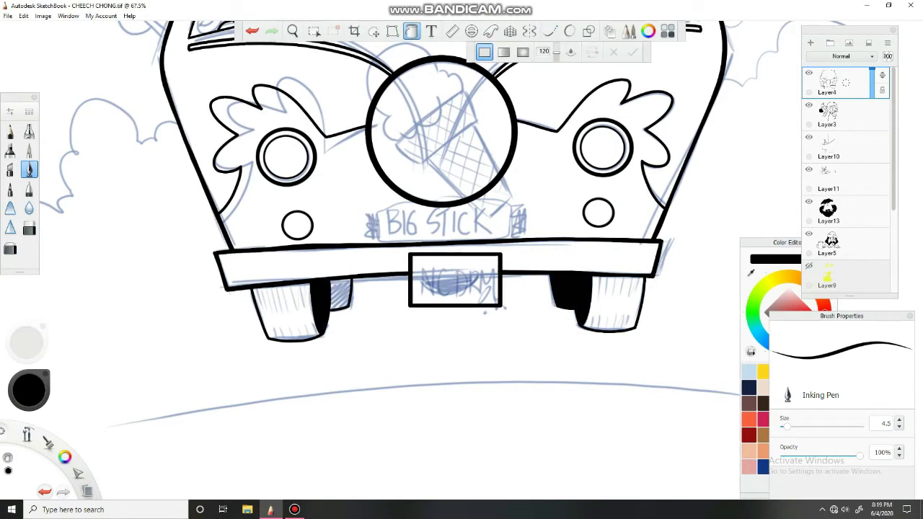
# - Add a new layer and draw the round side mirror beside the van's right edge with the Ellipse tool
pyautogui.press('space')
pyautogui.moveTo(462, 260)
pyautogui.mouseDown()
pyautogui.moveTo(382, 262)
pyautogui.moveTo(393, 325)
pyautogui.mouseUp()
pyautogui.hotkey('ctrl', 'shift', 'n')
pyautogui.moveTo(473, 219); pyautogui.dragTo(548, 260)
pyautogui.moveTo(515, 224); pyautogui.dragTo(500, 232)
pyautogui.press('o')
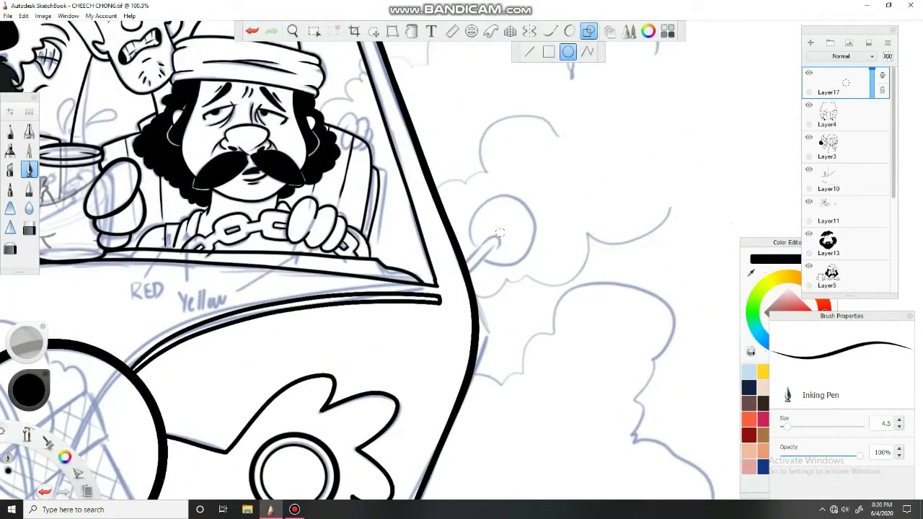
pyautogui.moveTo(467, 199); pyautogui.dragTo(534, 266)
# - Ink the mirror's arm on another new layer and erase the part of the circle that crosses the arm
pyautogui.click(550, 31)
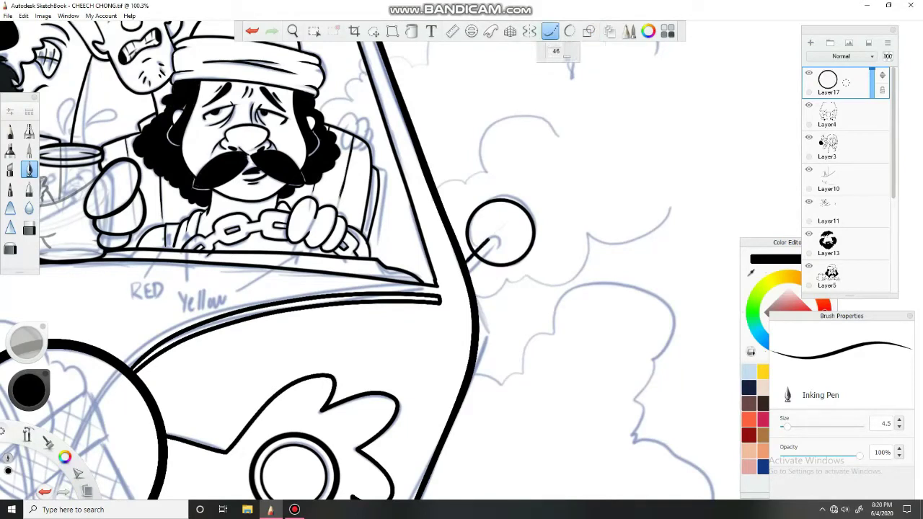
pyautogui.hotkey('ctrl', 'shift', 'n')
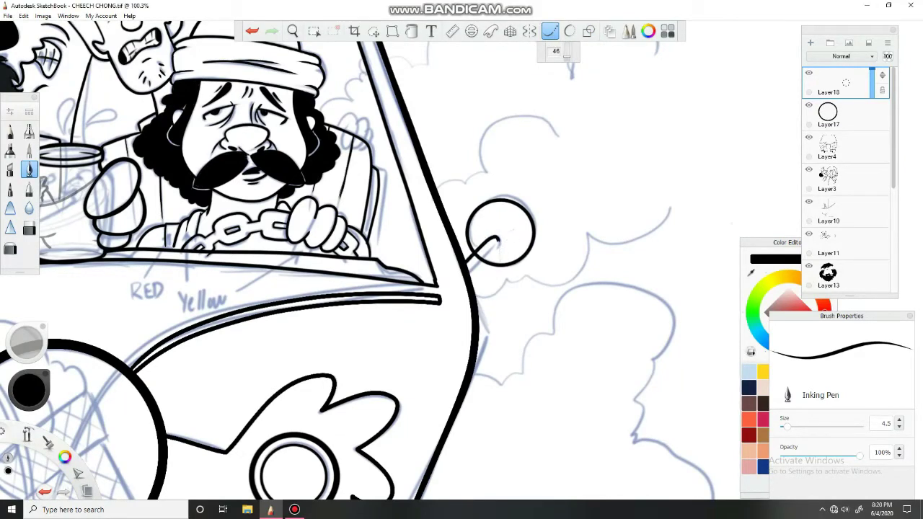
pyautogui.moveTo(499, 241); pyautogui.dragTo(464, 277)
pyautogui.click(837, 116)
pyautogui.press('e')
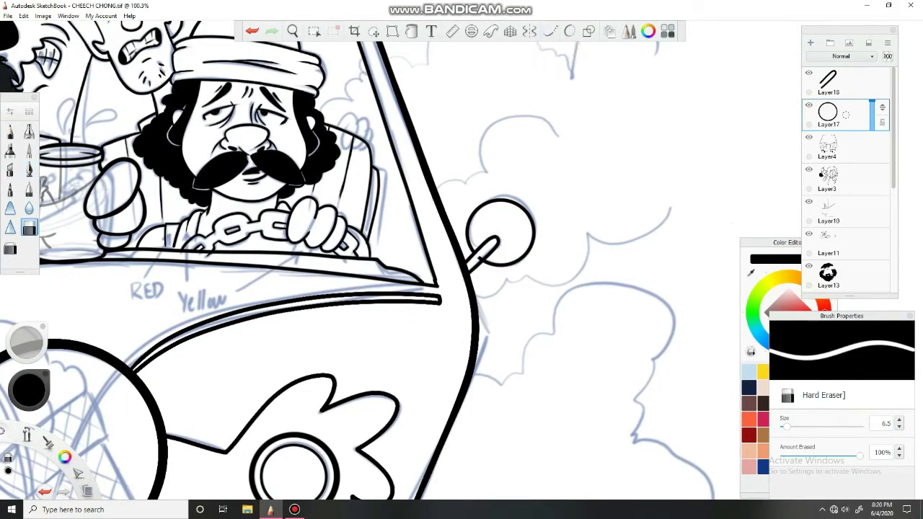
# - Duplicate the mirror circle's layer, enlarge the copy slightly to thicken the rim, and merge the mirror's layers
pyautogui.hotkey('ctrl', 'd')
pyautogui.moveTo(530, 195); pyautogui.dragTo(537, 189)
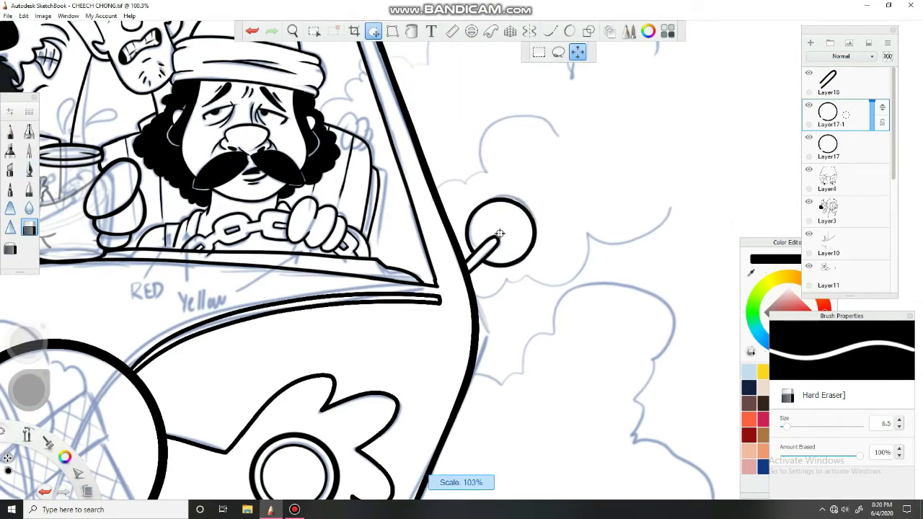
pyautogui.press('e')
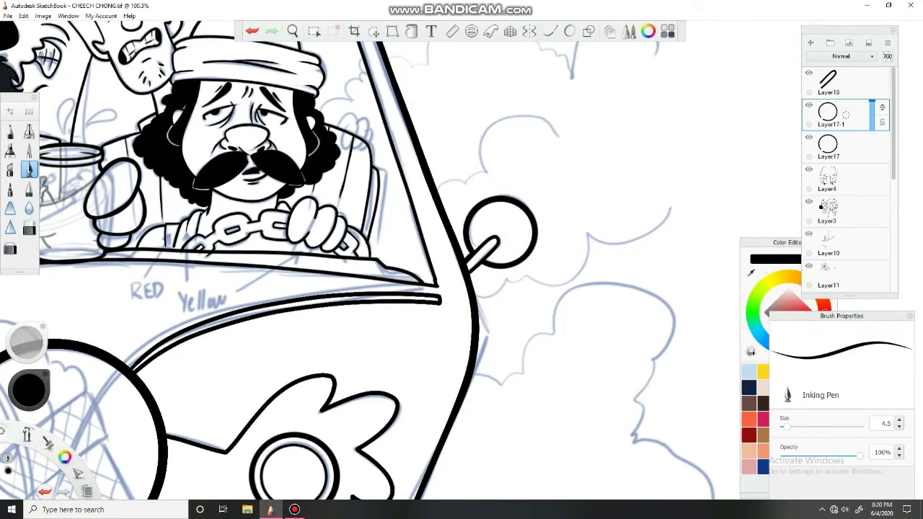
pyautogui.hotkey('ctrl', 'e')
pyautogui.hotkey('ctrl', 'e')
# - Duplicate the side mirror, flip the copy horizontally onto the van's left side, and merge both mirrors into Layer4
pyautogui.hotkey('ctrl', 'd')
pyautogui.click(42, 16)
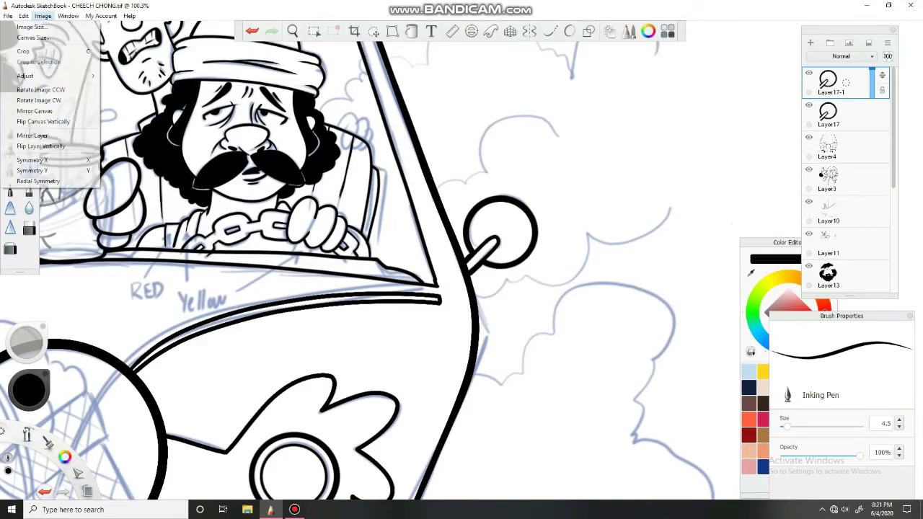
pyautogui.click(36, 136)
pyautogui.click(292, 31)
pyautogui.moveTo(310, 108); pyautogui.dragTo(289, 108)
pyautogui.moveTo(220, 220); pyautogui.dragTo(466, 237)
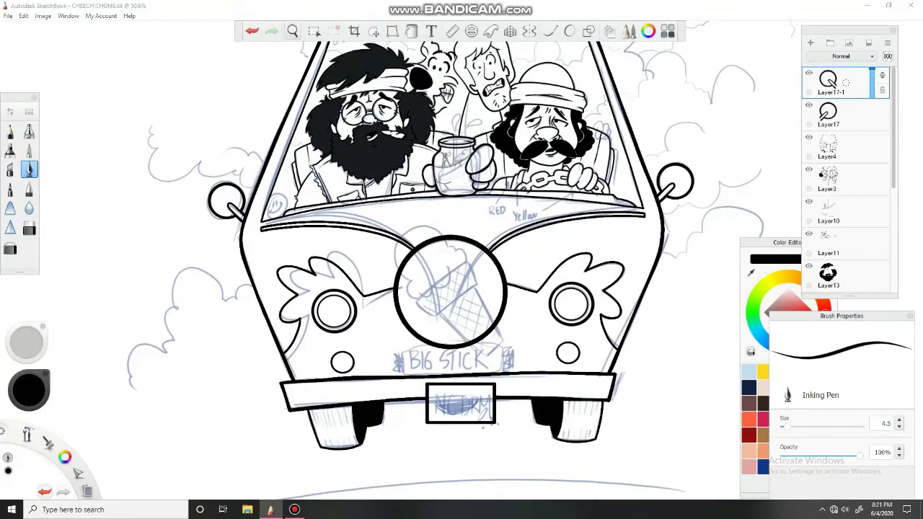
pyautogui.scroll(5, 461, 260)
pyautogui.hotkey('ctrl', 'e')
pyautogui.hotkey('ctrl', 'e')
# - Thicken the outer outlines of the left and right front tires with steady strokes
pyautogui.click(550, 31)
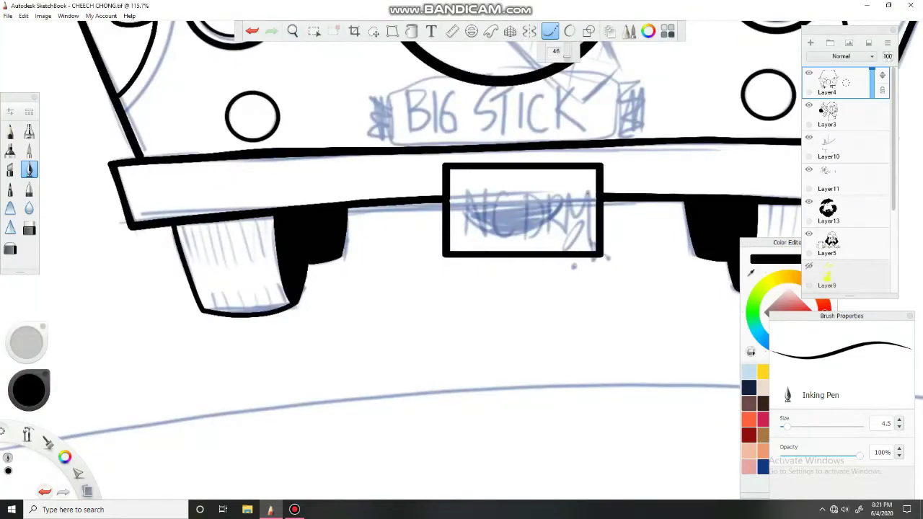
pyautogui.moveTo(171, 225)
pyautogui.mouseDown()
pyautogui.moveTo(182, 287)
pyautogui.moveTo(201, 313)
pyautogui.moveTo(261, 318)
pyautogui.moveTo(298, 304)
pyautogui.mouseUp()
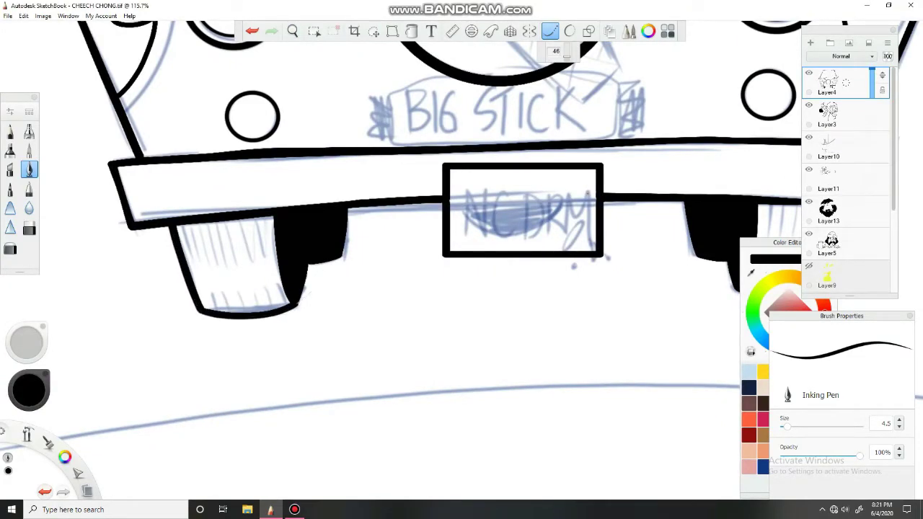
pyautogui.hotkey('ctrl', 'z')
pyautogui.moveTo(457, 245); pyautogui.dragTo(180, 214)
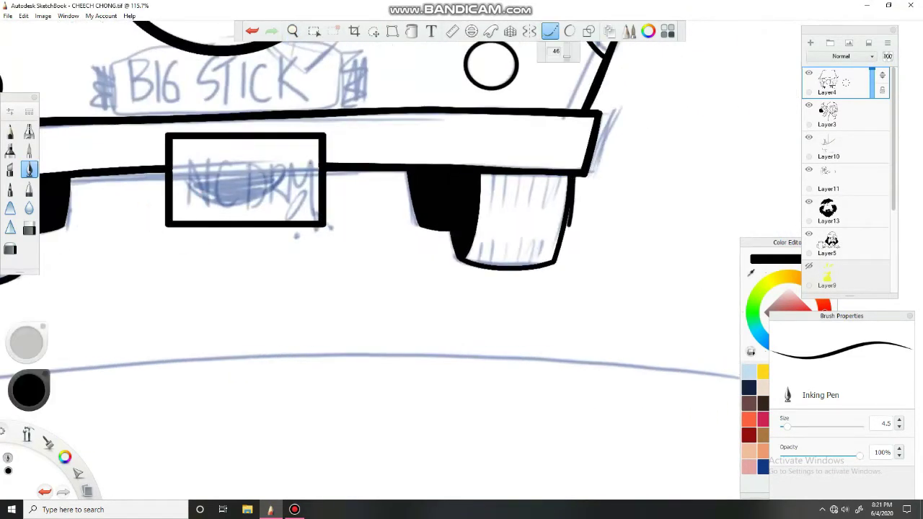
pyautogui.hotkey('ctrl', 'y')
# - Touch up the bearded man's headband edge and retrace his arm line below the beard
pyautogui.moveTo(461, 262)
pyautogui.mouseDown()
pyautogui.moveTo(546, 271)
pyautogui.moveTo(336, 313)
pyautogui.moveTo(390, 191)
pyautogui.moveTo(505, 310)
pyautogui.moveTo(274, 72)
pyautogui.mouseUp()
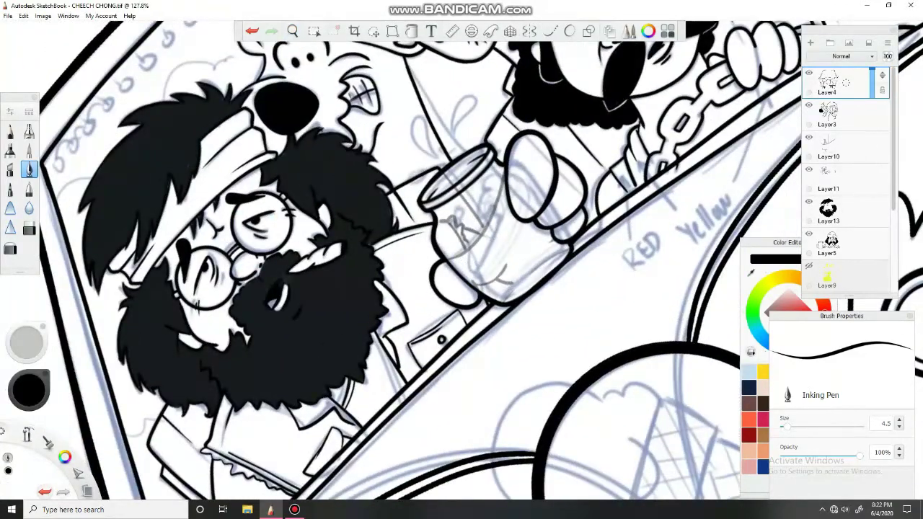
pyautogui.moveTo(267, 127); pyautogui.dragTo(257, 148)
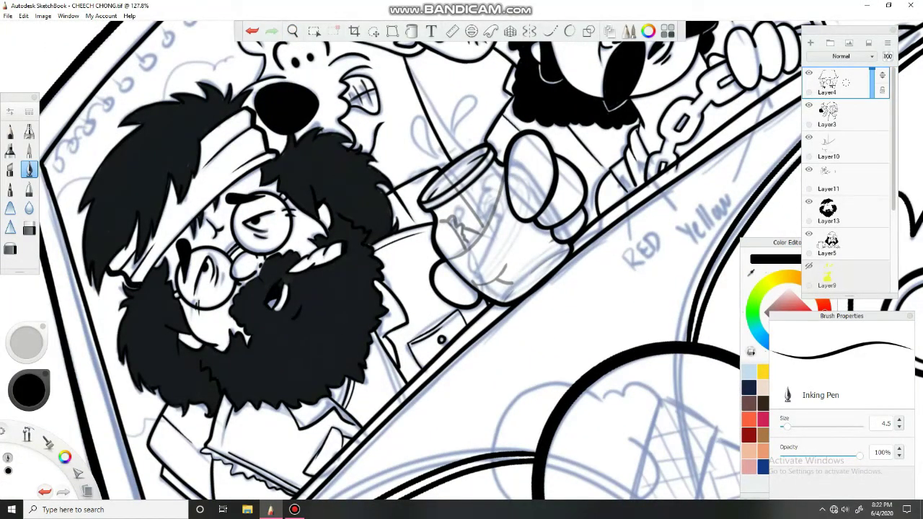
pyautogui.moveTo(463, 261); pyautogui.dragTo(462, 59)
pyautogui.moveTo(209, 234); pyautogui.dragTo(209, 259)
pyautogui.moveTo(210, 257); pyautogui.dragTo(224, 342)
pyautogui.hotkey('ctrl', 'z')
# - Try to erase lines near the windshield's lower corner beside the bearded man's arm, checking Layer5 and neighboring layers
pyautogui.press('e')
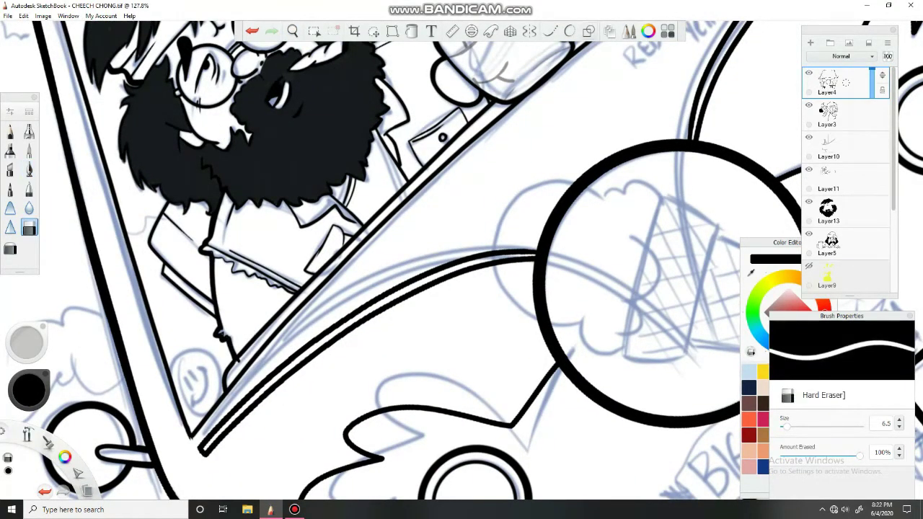
pyautogui.click(837, 245)
pyautogui.click(837, 213)
pyautogui.click(837, 245)
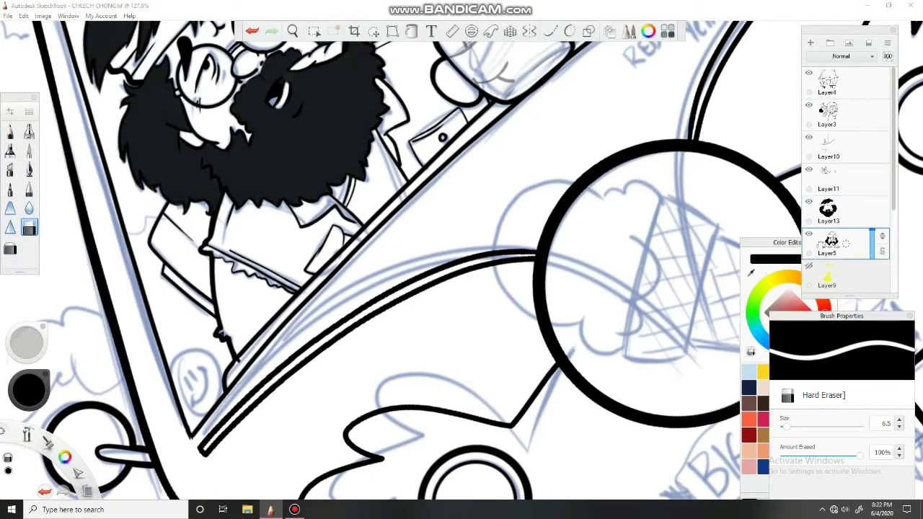
pyautogui.click(837, 180)
pyautogui.hotkey('ctrl', 'z')
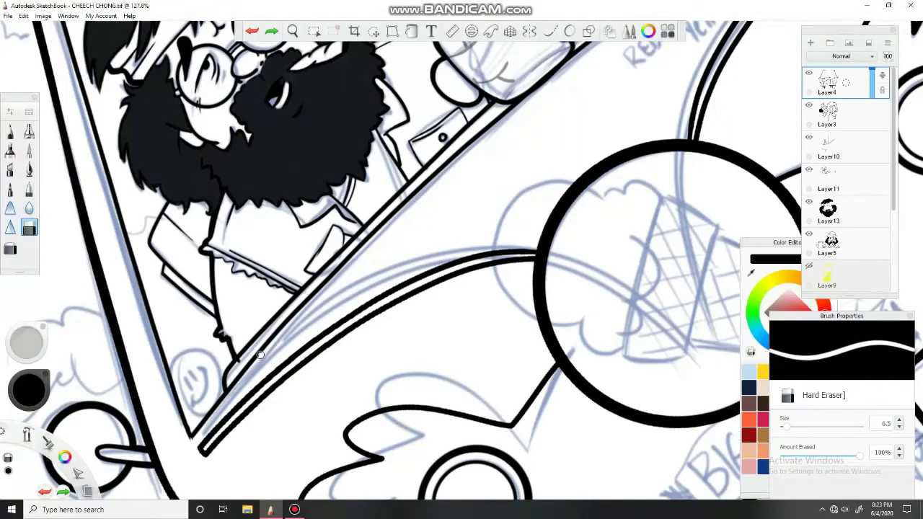
# - Ink the shirt edge beside the bearded man's beard in black on Layer11
pyautogui.hotkey('ctrl', 'y')
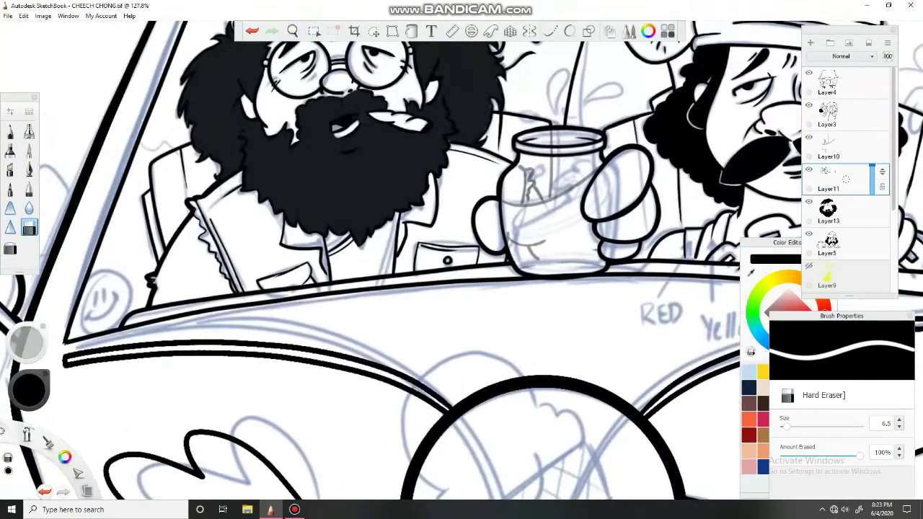
pyautogui.press('e')
pyautogui.moveTo(399, 211); pyautogui.dragTo(391, 255)
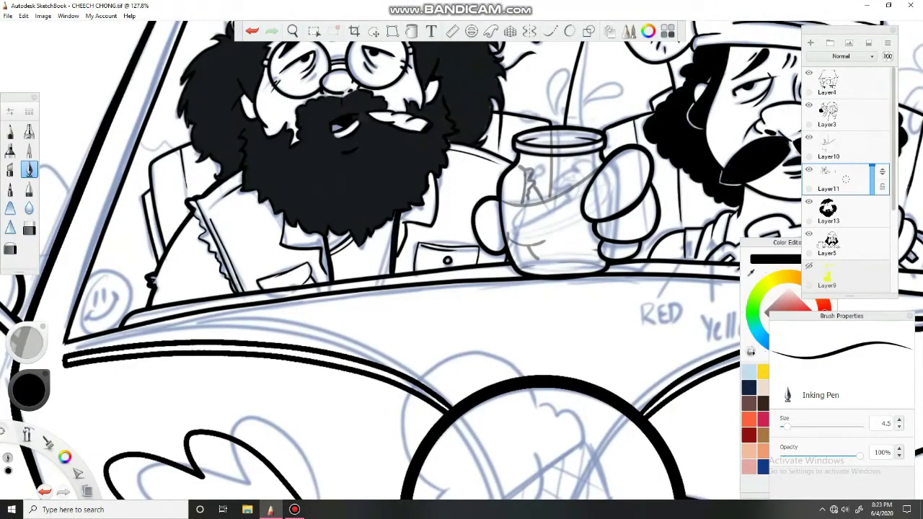
# - Strengthen the blond passenger's outline on Layer11 using a size 3.5 Inking Pen with stroke steadying at 46
pyautogui.click(899, 426)
pyautogui.moveTo(282, 303); pyautogui.dragTo(253, 339)
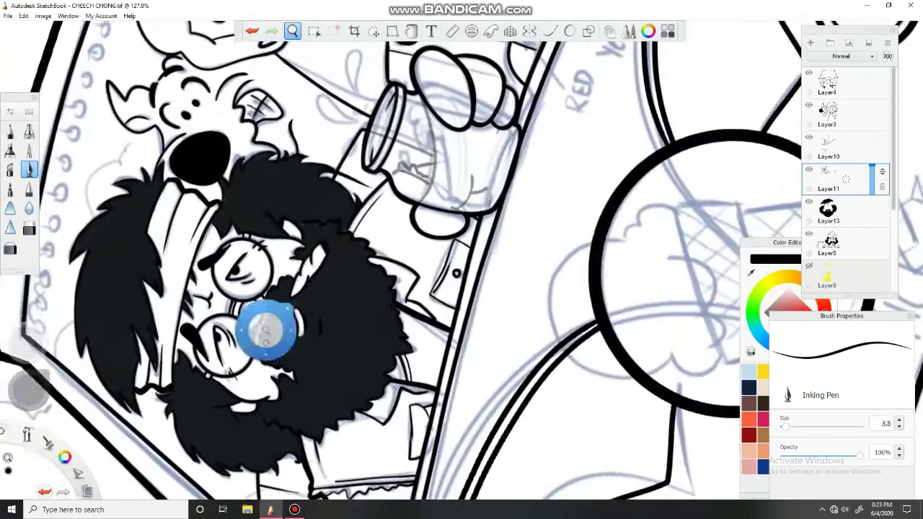
pyautogui.moveTo(309, 90); pyautogui.dragTo(360, 123)
pyautogui.moveTo(382, 152)
pyautogui.mouseDown()
pyautogui.moveTo(440, 106)
pyautogui.moveTo(473, 101)
pyautogui.moveTo(524, 163)
pyautogui.mouseUp()
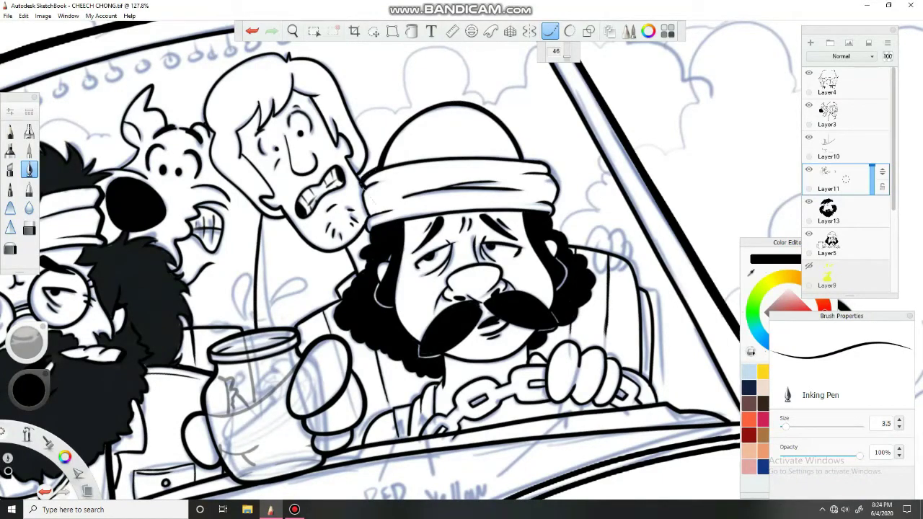
pyautogui.moveTo(319, 68); pyautogui.dragTo(346, 94)
pyautogui.click(549, 31)
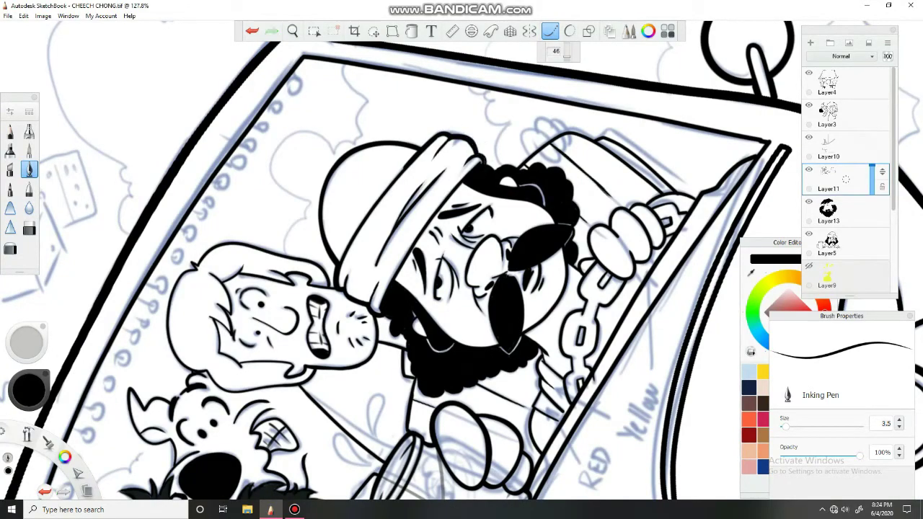
# - Thicken the outlines of the mustached driver's shoulder and forearm
pyautogui.press('space')
pyautogui.moveTo(331, 124); pyautogui.dragTo(285, 76)
pyautogui.moveTo(398, 254); pyautogui.dragTo(473, 216)
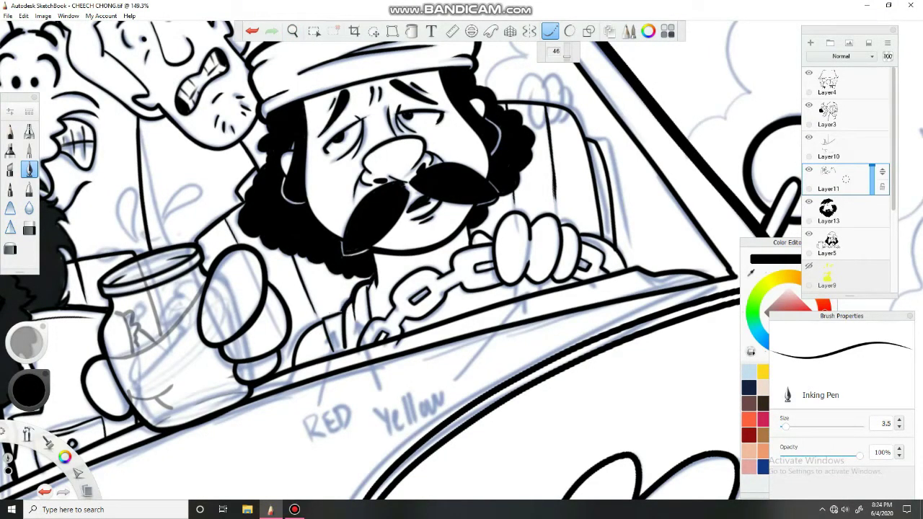
pyautogui.moveTo(313, 326); pyautogui.dragTo(291, 355)
pyautogui.moveTo(610, 239); pyautogui.dragTo(628, 271)
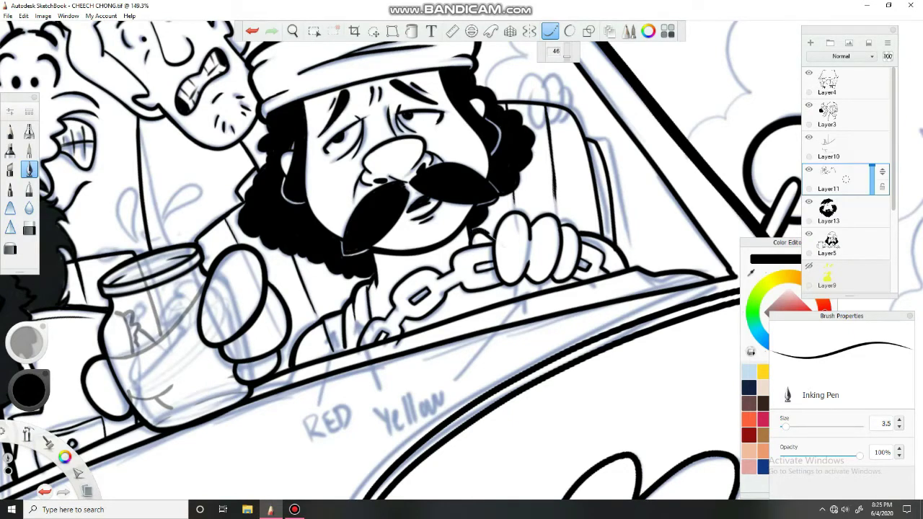
pyautogui.hotkey('ctrl', 'z')
pyautogui.hotkey('ctrl', 'y')
# - Thicken the outlines of the driver's fingers and the chain steering wheel
pyautogui.moveTo(489, 247); pyautogui.dragTo(511, 287)
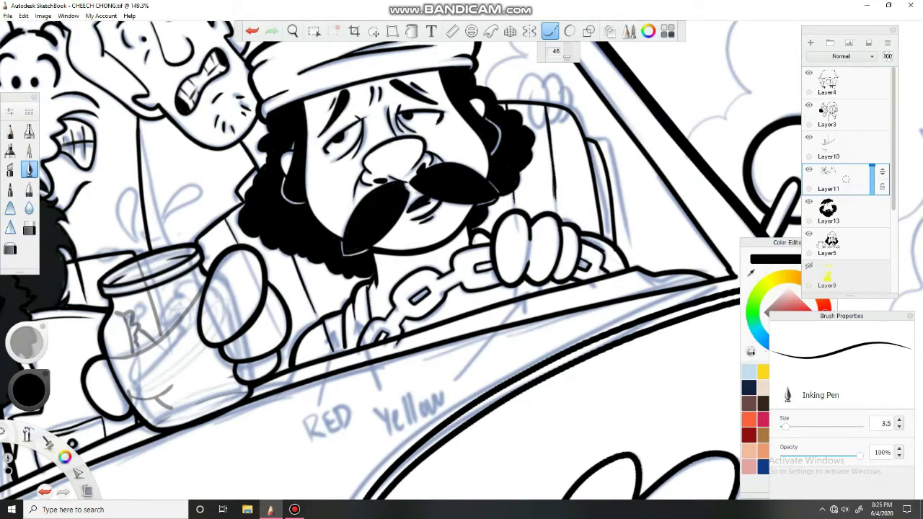
pyautogui.moveTo(491, 240)
pyautogui.mouseDown()
pyautogui.moveTo(388, 295)
pyautogui.moveTo(355, 340)
pyautogui.mouseUp()
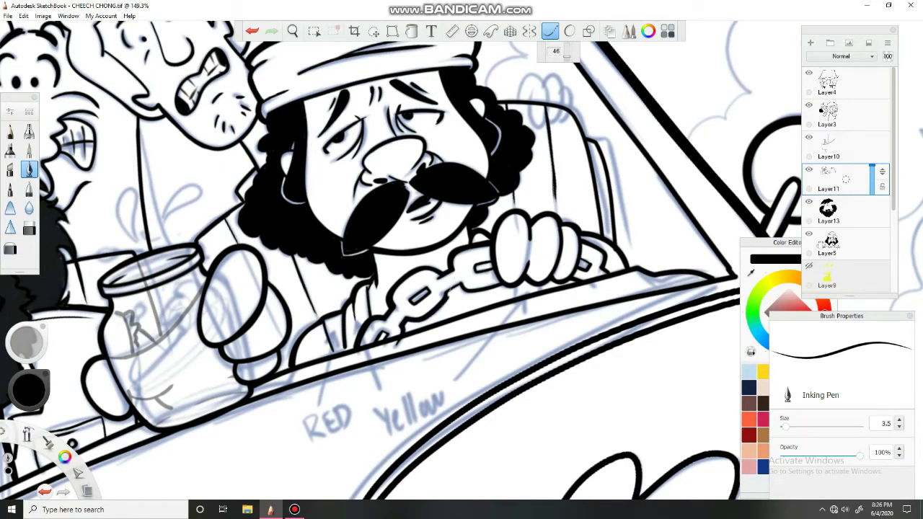
pyautogui.moveTo(462, 293); pyautogui.dragTo(509, 284)
pyautogui.press('Escape')
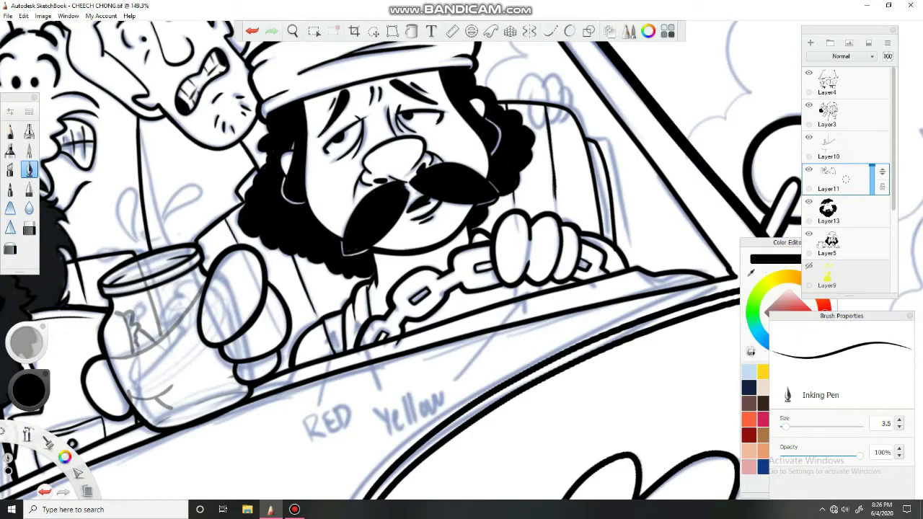
# - Thicken the outlines of the dog's snout and ear and the line running from the blond passenger's jaw to the jar
pyautogui.moveTo(279, 70); pyautogui.dragTo(456, 228)
pyautogui.hotkey('ctrl', 'z')
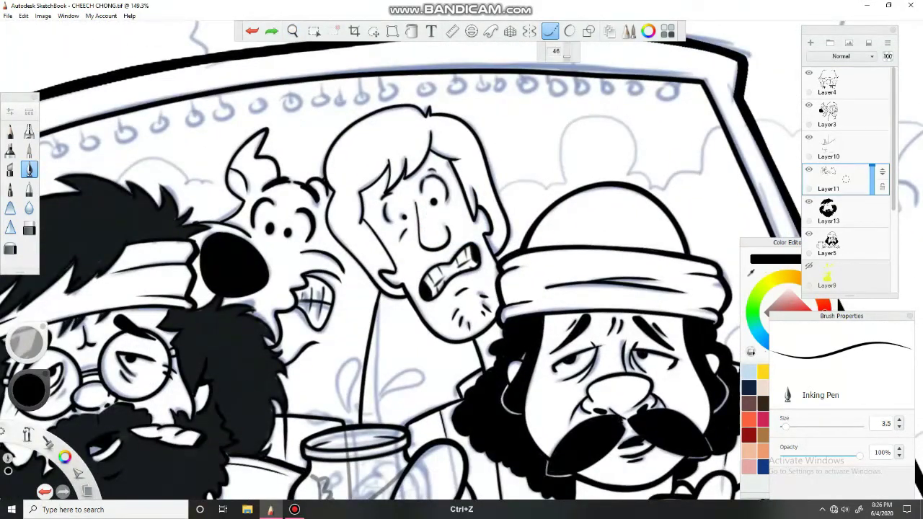
pyautogui.moveTo(186, 225)
pyautogui.mouseDown()
pyautogui.moveTo(228, 218)
pyautogui.moveTo(243, 202)
pyautogui.moveTo(257, 133)
pyautogui.moveTo(277, 124)
pyautogui.mouseUp()
pyautogui.moveTo(235, 166); pyautogui.dragTo(269, 124)
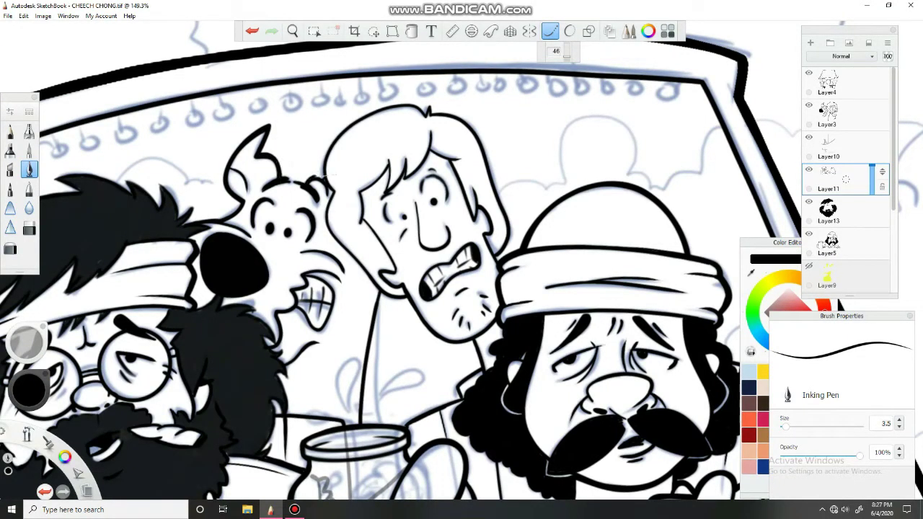
pyautogui.moveTo(384, 292); pyautogui.dragTo(363, 429)
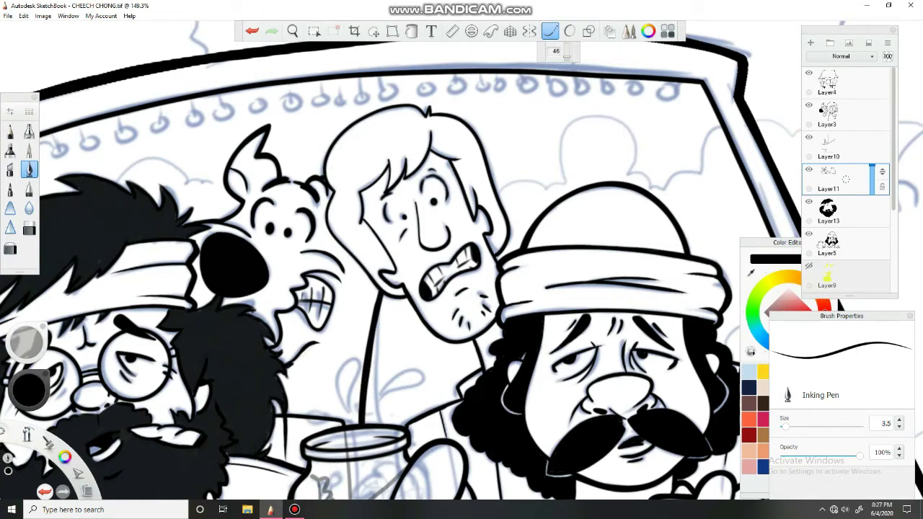
# - Thicken the outer contour of the blond passenger's head, covering the hair, ear side and jaw
pyautogui.moveTo(405, 179); pyautogui.dragTo(360, 166)
pyautogui.moveTo(286, 181)
pyautogui.mouseDown()
pyautogui.moveTo(275, 160)
pyautogui.moveTo(291, 123)
pyautogui.moveTo(339, 93)
pyautogui.mouseUp()
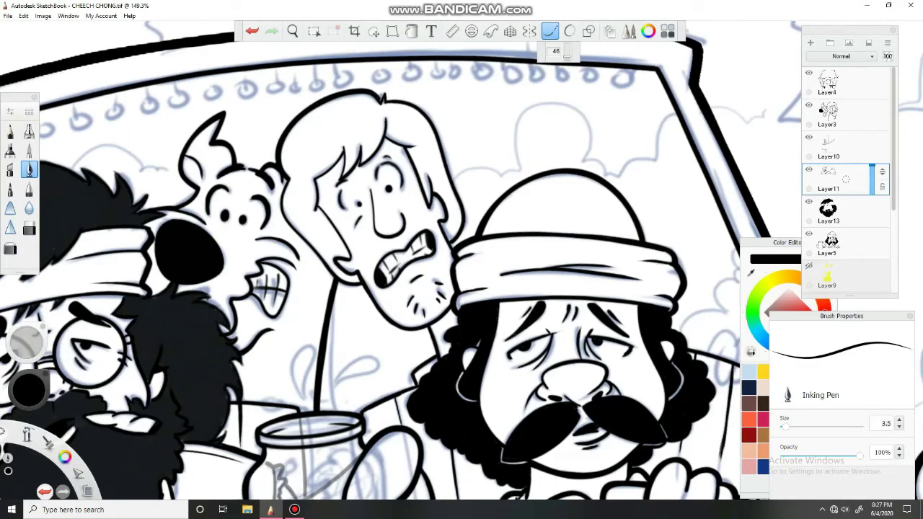
pyautogui.moveTo(408, 101)
pyautogui.mouseDown()
pyautogui.moveTo(443, 156)
pyautogui.moveTo(465, 220)
pyautogui.mouseUp()
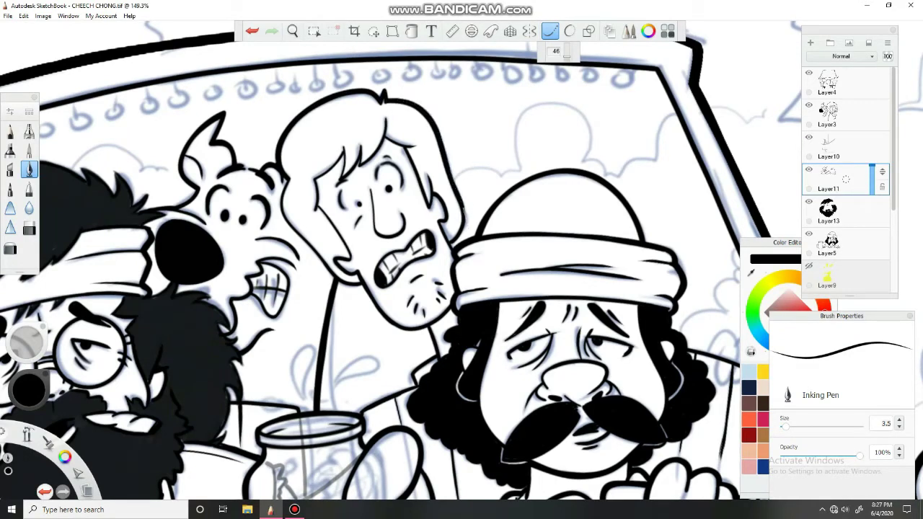
pyautogui.moveTo(278, 193)
pyautogui.mouseDown()
pyautogui.moveTo(321, 259)
pyautogui.moveTo(364, 285)
pyautogui.moveTo(433, 358)
pyautogui.moveTo(410, 373)
pyautogui.mouseUp()
# - Add a new layer above Layer11 and ink the fingers gripping the seat back behind the driver
pyautogui.moveTo(26, 342); pyautogui.dragTo(1, 326)
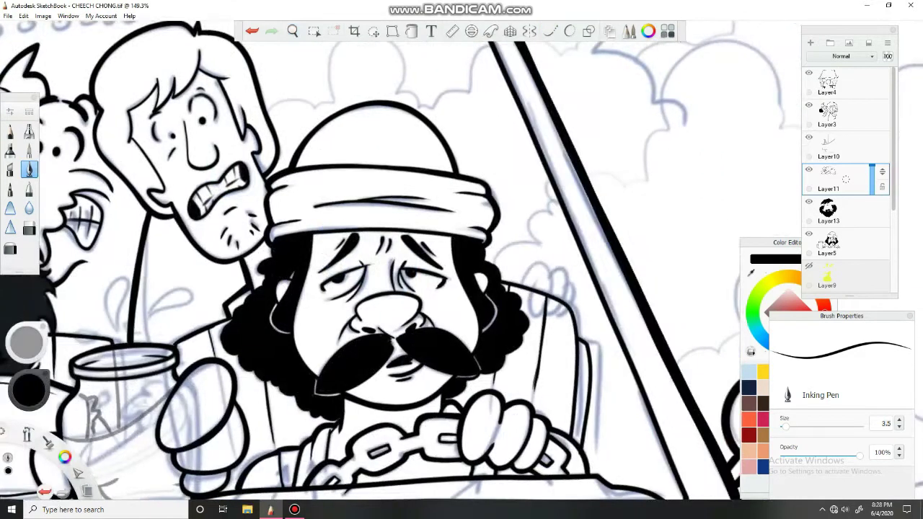
pyautogui.click(810, 43)
pyautogui.click(550, 31)
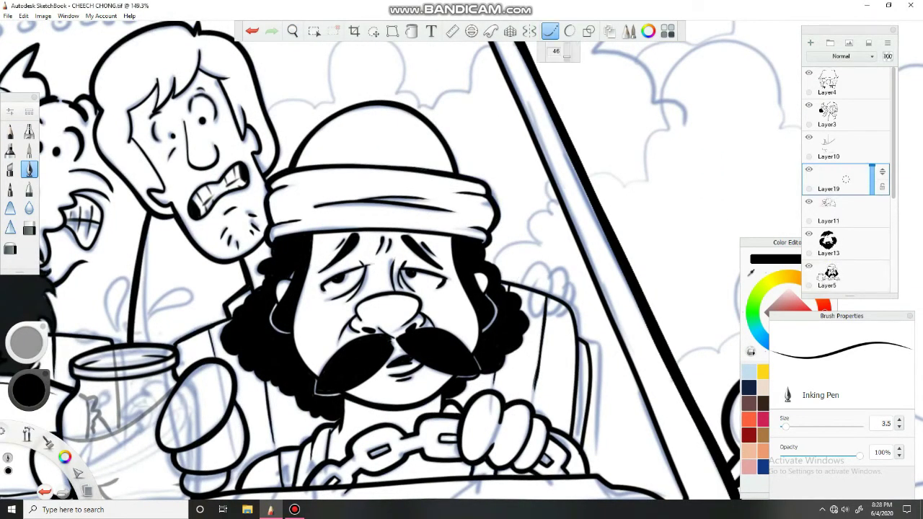
pyautogui.moveTo(518, 283)
pyautogui.mouseDown()
pyautogui.moveTo(546, 263)
pyautogui.moveTo(535, 316)
pyautogui.moveTo(532, 279)
pyautogui.moveTo(573, 286)
pyautogui.moveTo(543, 313)
pyautogui.moveTo(564, 323)
pyautogui.mouseUp()
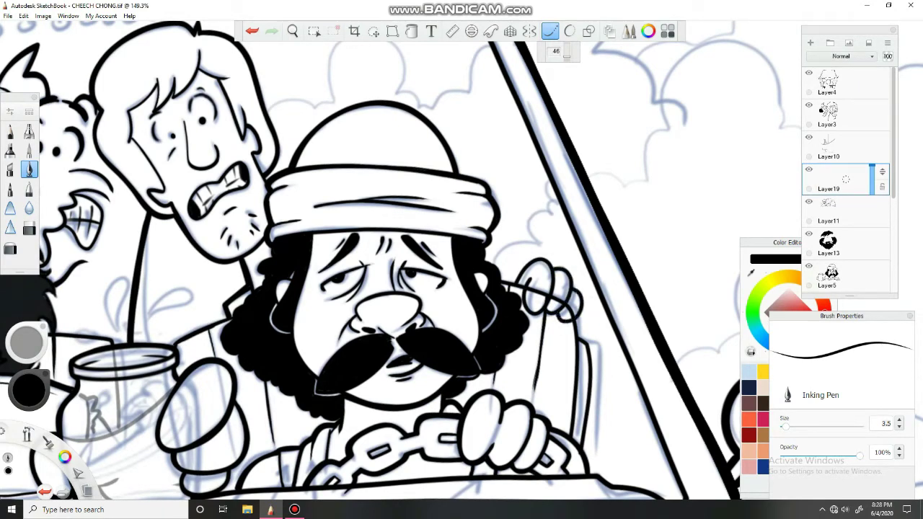
# - Erase the seat lines that cross the gripping fingers on Layer11 with the Hard Eraser
pyautogui.click(837, 209)
pyautogui.press('e')
pyautogui.moveTo(530, 288); pyautogui.dragTo(574, 316)
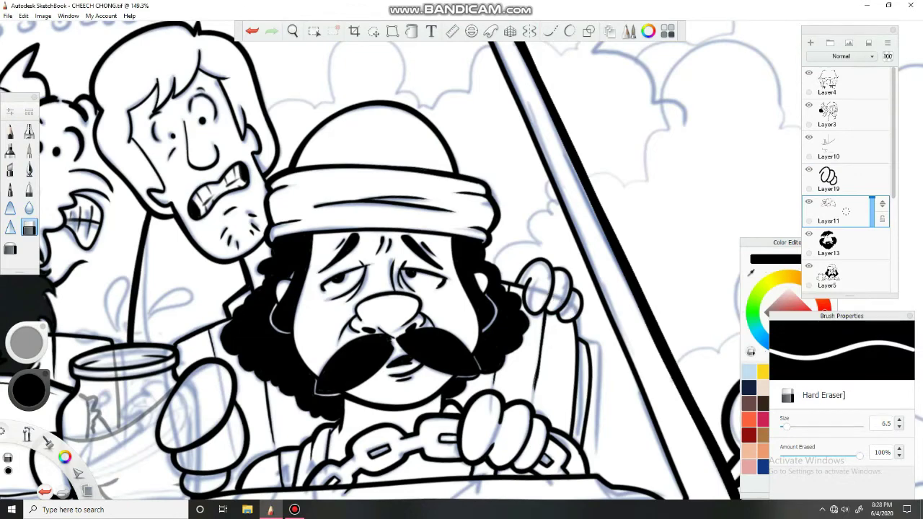
# - Merge the line art layers from Layer3 downward into Layer5
pyautogui.scroll(-5, 438, 390)
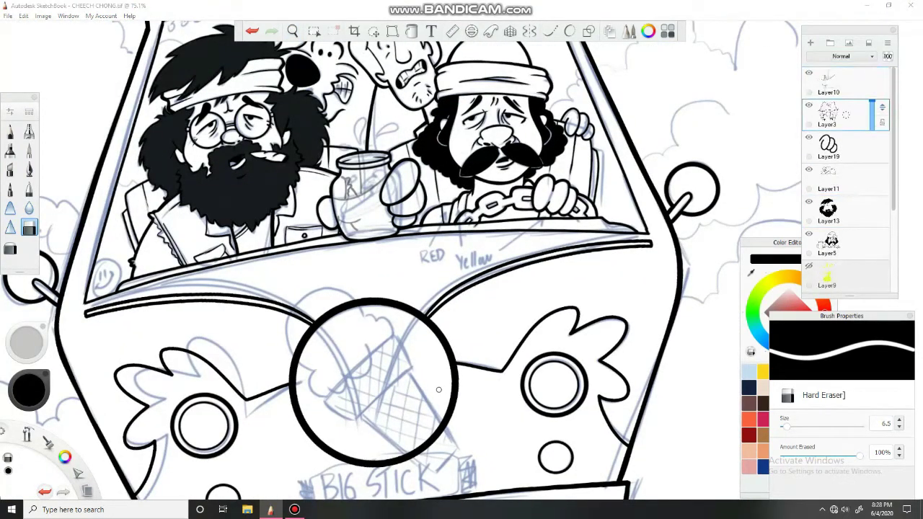
pyautogui.hotkey('ctrl', 'e')
pyautogui.hotkey('ctrl', 'e')
pyautogui.hotkey('ctrl', 'e')
pyautogui.hotkey('ctrl', 'e')
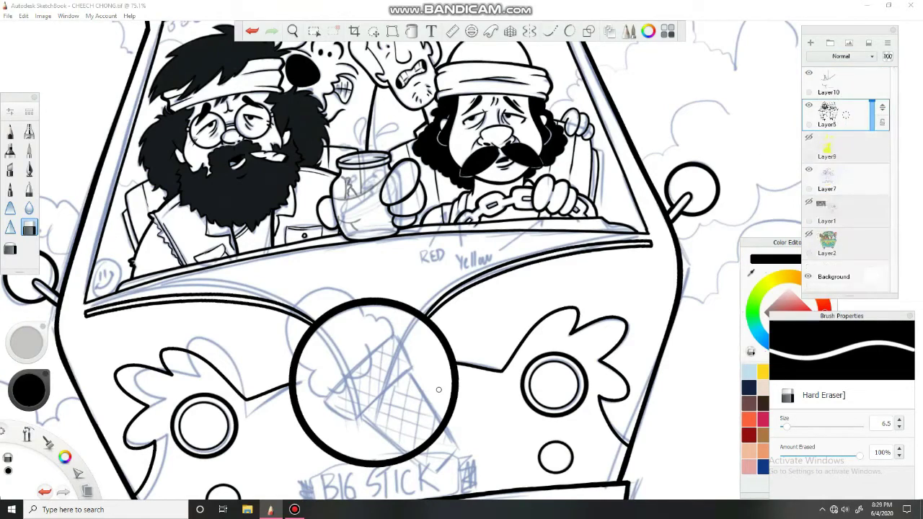
# - Hide the blue sketch on Layer7 and show the yellow colour on Layer9
pyautogui.press('space')
pyautogui.moveTo(361, 164); pyautogui.dragTo(336, 232)
pyautogui.click(828, 148)
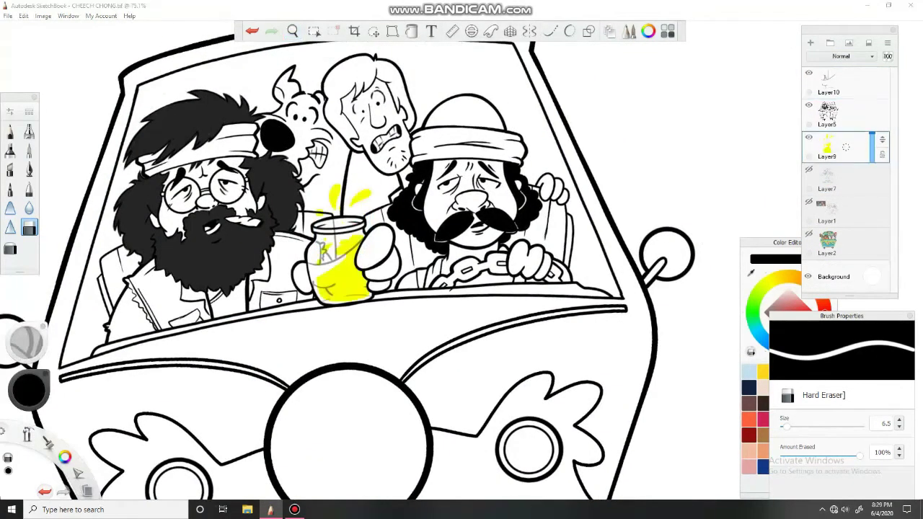
pyautogui.moveTo(883, 139); pyautogui.dragTo(883, 148)
# - Add a new layer above Layer9 and paint the driver's cap and its folded band bright orange-red
pyautogui.hotkey('ctrl', 'shift', 'n')
pyautogui.press('e')
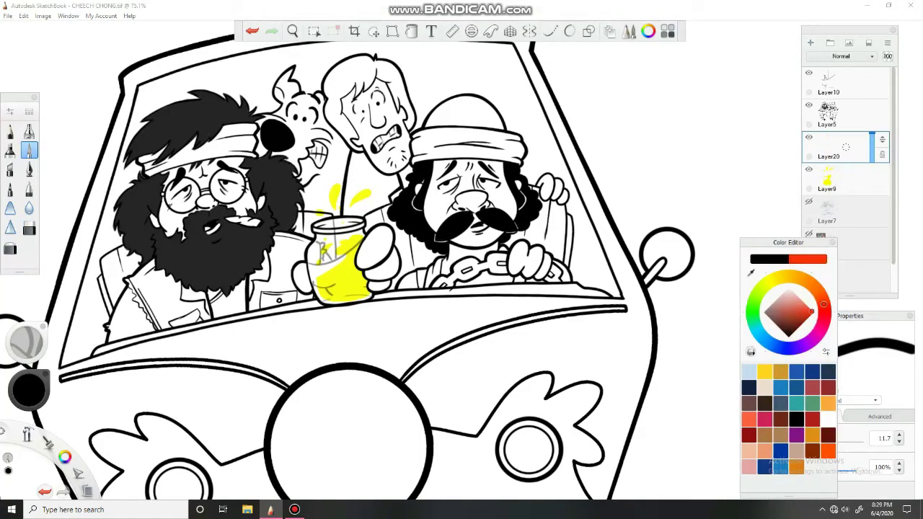
pyautogui.moveTo(823, 304); pyautogui.dragTo(821, 299)
pyautogui.press('space')
pyautogui.moveTo(444, 178); pyautogui.dragTo(465, 129)
pyautogui.moveTo(390, 101)
pyautogui.mouseDown()
pyautogui.moveTo(412, 90)
pyautogui.moveTo(397, 144)
pyautogui.mouseUp()
pyautogui.press('space')
pyautogui.moveTo(461, 260); pyautogui.dragTo(505, 310)
pyautogui.moveTo(328, 184)
pyautogui.mouseDown()
pyautogui.moveTo(302, 141)
pyautogui.moveTo(312, 87)
pyautogui.moveTo(390, 75)
pyautogui.moveTo(440, 83)
pyautogui.moveTo(453, 105)
pyautogui.moveTo(334, 194)
pyautogui.moveTo(346, 137)
pyautogui.moveTo(425, 94)
pyautogui.moveTo(346, 116)
pyautogui.moveTo(358, 85)
pyautogui.moveTo(422, 144)
pyautogui.mouseUp()
pyautogui.press('space')
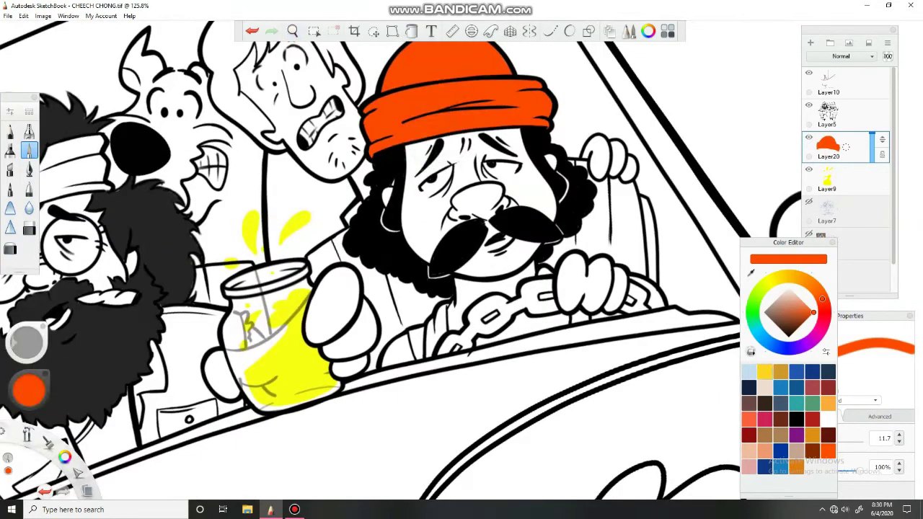
# - Paint the driver's shoulder strap golden yellow and the clothing strip beside it red with the Inking Pen
pyautogui.click(765, 372)
pyautogui.click(29, 168)
pyautogui.moveTo(438, 306); pyautogui.dragTo(427, 356)
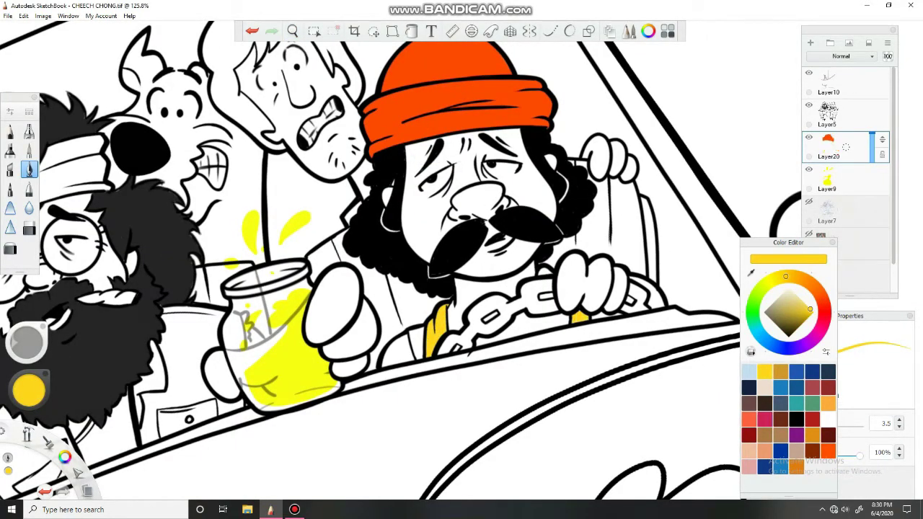
pyautogui.click(812, 419)
pyautogui.moveTo(411, 330)
pyautogui.mouseDown()
pyautogui.moveTo(413, 349)
pyautogui.moveTo(420, 331)
pyautogui.mouseUp()
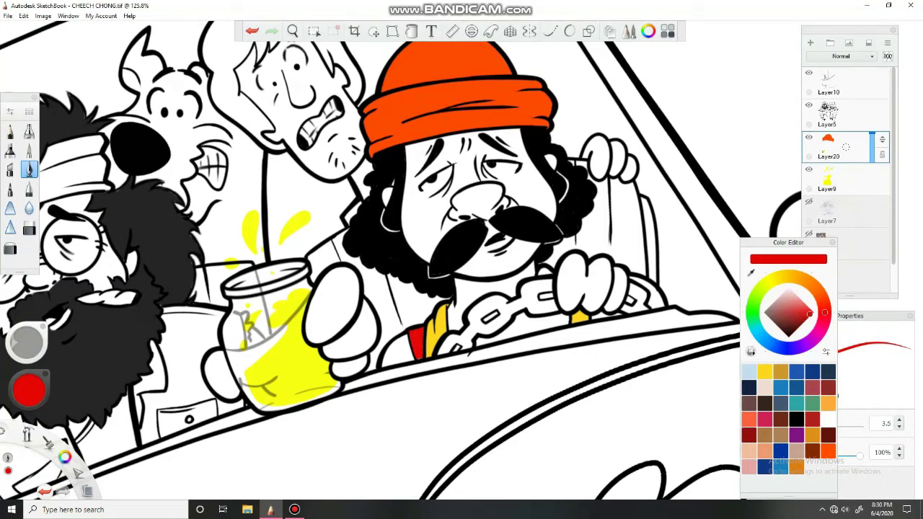
# - Paint the driver's face and ears in a tan skin tone on Layer20
pyautogui.click(765, 450)
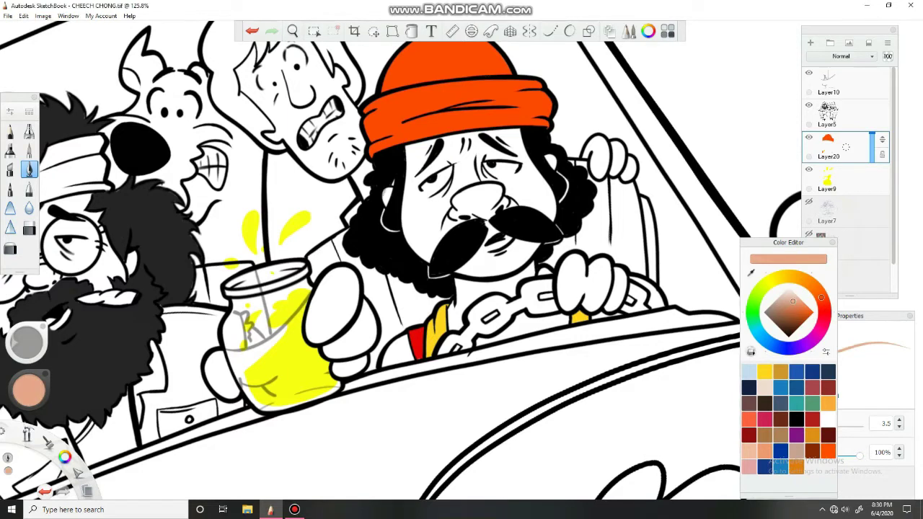
pyautogui.moveTo(388, 189); pyautogui.dragTo(390, 206)
pyautogui.click(29, 149)
pyautogui.moveTo(405, 154)
pyautogui.mouseDown()
pyautogui.moveTo(512, 134)
pyautogui.moveTo(552, 166)
pyautogui.moveTo(455, 211)
pyautogui.moveTo(505, 218)
pyautogui.mouseUp()
pyautogui.moveTo(455, 202)
pyautogui.mouseDown()
pyautogui.moveTo(537, 184)
pyautogui.moveTo(552, 209)
pyautogui.mouseUp()
pyautogui.moveTo(406, 217)
pyautogui.mouseDown()
pyautogui.moveTo(409, 225)
pyautogui.moveTo(537, 256)
pyautogui.moveTo(476, 246)
pyautogui.mouseUp()
# - Paint the driver's neck, chest and steering hand in the same tan skin tone
pyautogui.moveTo(462, 285)
pyautogui.mouseDown()
pyautogui.moveTo(454, 317)
pyautogui.moveTo(495, 289)
pyautogui.moveTo(544, 285)
pyautogui.mouseUp()
pyautogui.moveTo(593, 272)
pyautogui.mouseDown()
pyautogui.moveTo(599, 300)
pyautogui.moveTo(619, 282)
pyautogui.mouseUp()
pyautogui.click(29, 169)
pyautogui.moveTo(577, 325)
pyautogui.mouseDown()
pyautogui.moveTo(555, 246)
pyautogui.moveTo(520, 188)
pyautogui.mouseUp()
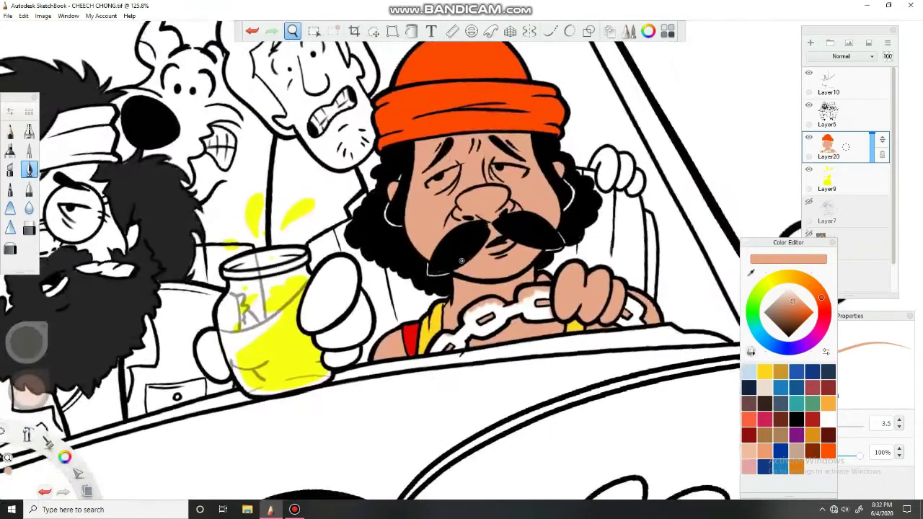
# - Darken the light curves in the driver's hair and paint the whites of his eyes on a new layer
pyautogui.click(777, 322)
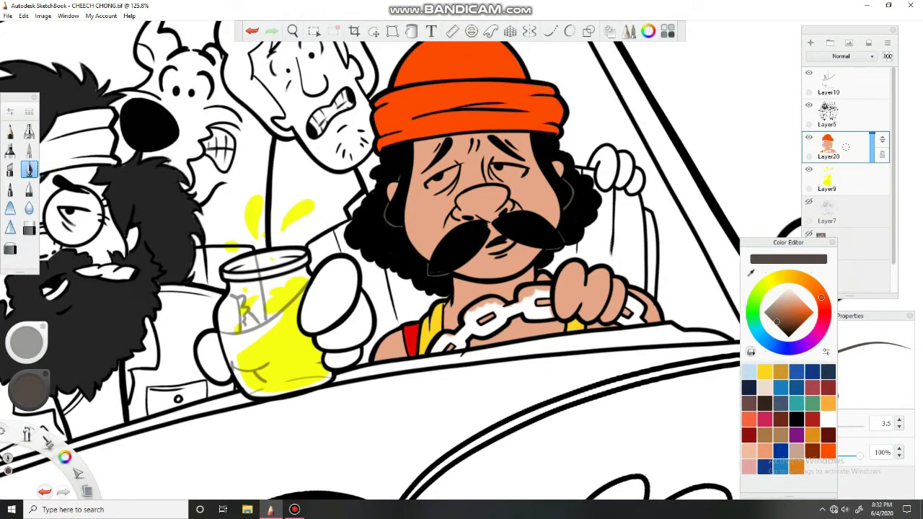
pyautogui.click(789, 288)
pyautogui.click(810, 43)
pyautogui.moveTo(315, 97); pyautogui.dragTo(404, 238)
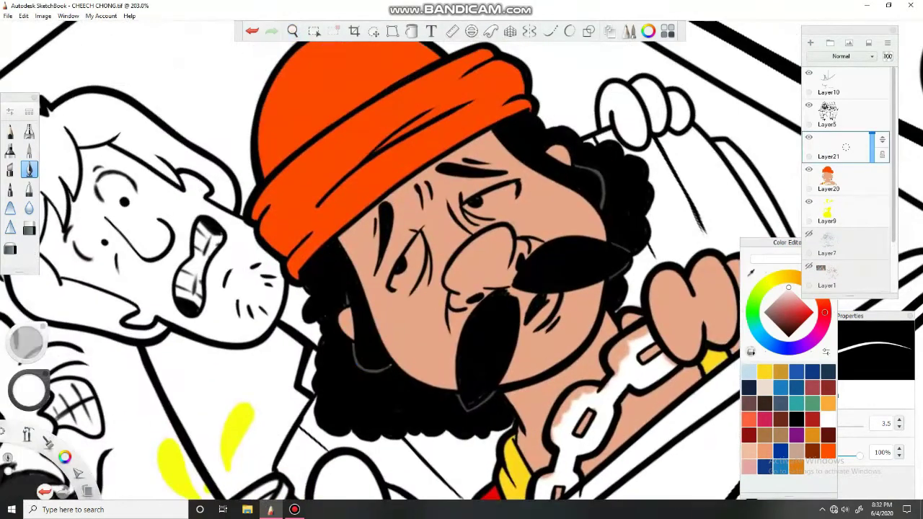
pyautogui.moveTo(513, 197); pyautogui.dragTo(485, 195)
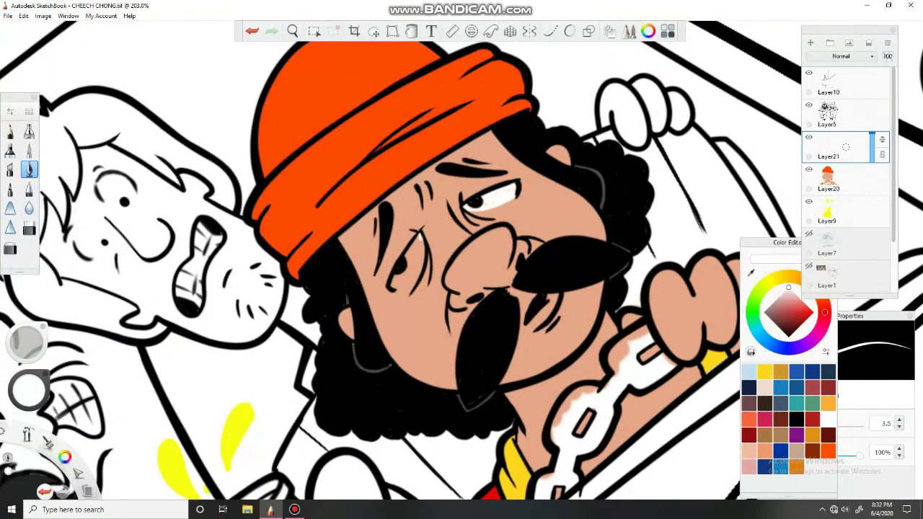
pyautogui.moveTo(420, 244); pyautogui.dragTo(395, 287)
# - Paint the bearded man's face and ears in a light peach skin tone on Layer20
pyautogui.moveTo(433, 130); pyautogui.dragTo(408, 281)
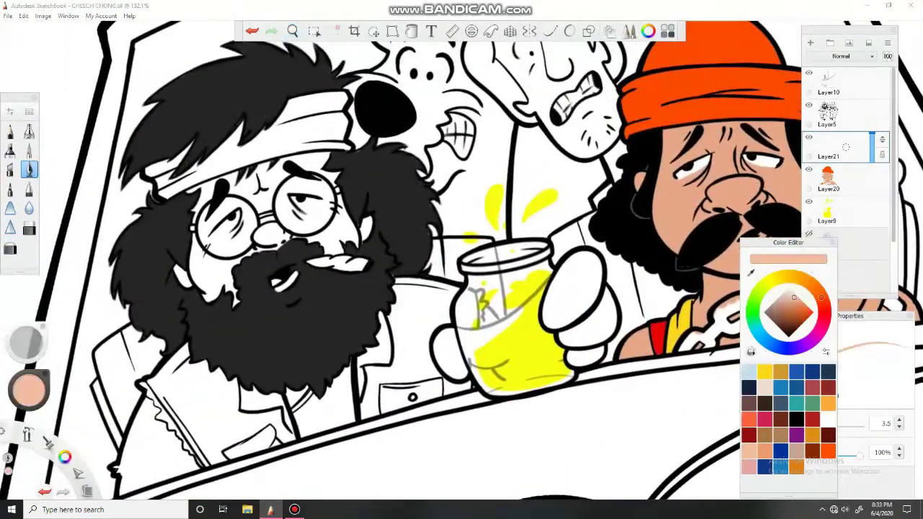
pyautogui.click(847, 179)
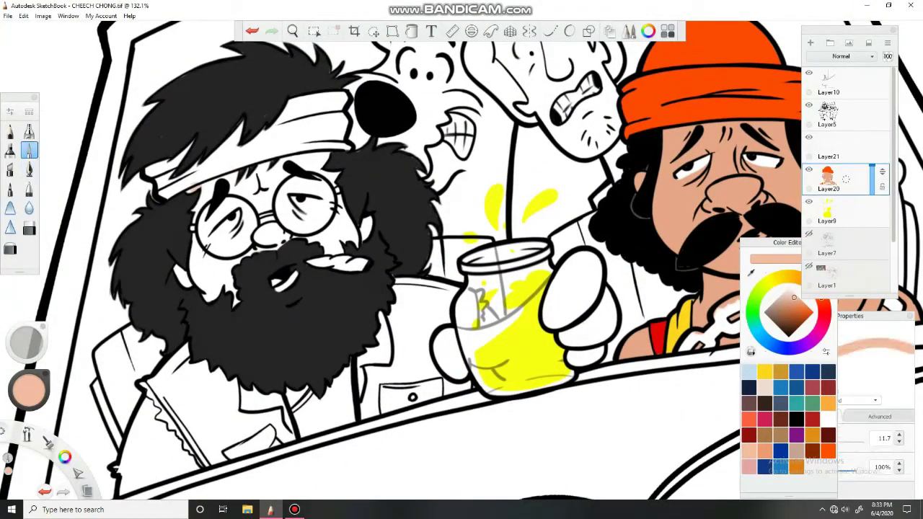
pyautogui.moveTo(200, 221)
pyautogui.mouseDown()
pyautogui.moveTo(210, 285)
pyautogui.moveTo(224, 285)
pyautogui.moveTo(300, 229)
pyautogui.moveTo(325, 238)
pyautogui.moveTo(329, 259)
pyautogui.moveTo(351, 268)
pyautogui.moveTo(358, 232)
pyautogui.moveTo(268, 229)
pyautogui.moveTo(207, 259)
pyautogui.moveTo(201, 217)
pyautogui.moveTo(264, 170)
pyautogui.moveTo(321, 176)
pyautogui.moveTo(333, 198)
pyautogui.moveTo(322, 216)
pyautogui.moveTo(238, 205)
pyautogui.mouseUp()
pyautogui.click(28, 168)
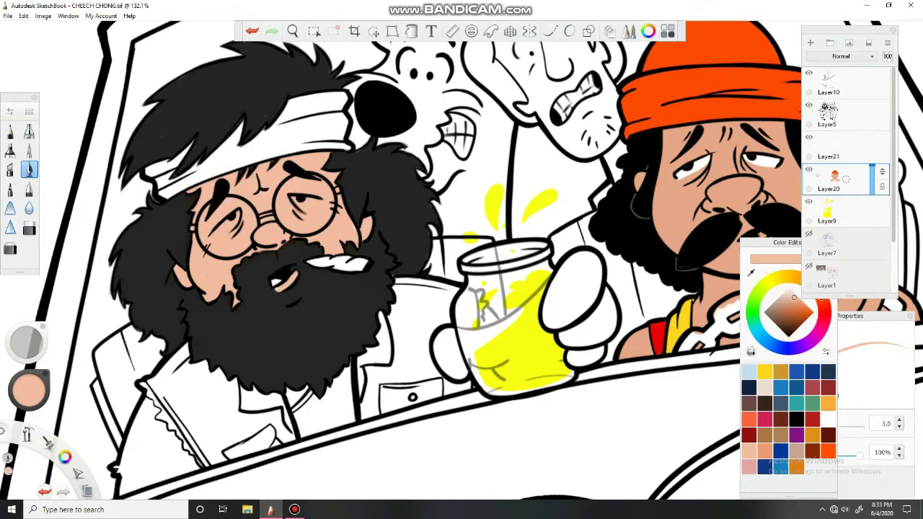
# - Paint the hand holding the jar, including its thumb and fingers, in the light peach skin tone
pyautogui.click(29, 150)
pyautogui.moveTo(440, 333)
pyautogui.mouseDown()
pyautogui.moveTo(454, 375)
pyautogui.moveTo(464, 374)
pyautogui.mouseUp()
pyautogui.moveTo(552, 318); pyautogui.dragTo(588, 263)
pyautogui.moveTo(584, 324)
pyautogui.mouseDown()
pyautogui.moveTo(570, 267)
pyautogui.moveTo(606, 331)
pyautogui.moveTo(603, 310)
pyautogui.mouseUp()
pyautogui.moveTo(572, 353); pyautogui.dragTo(602, 359)
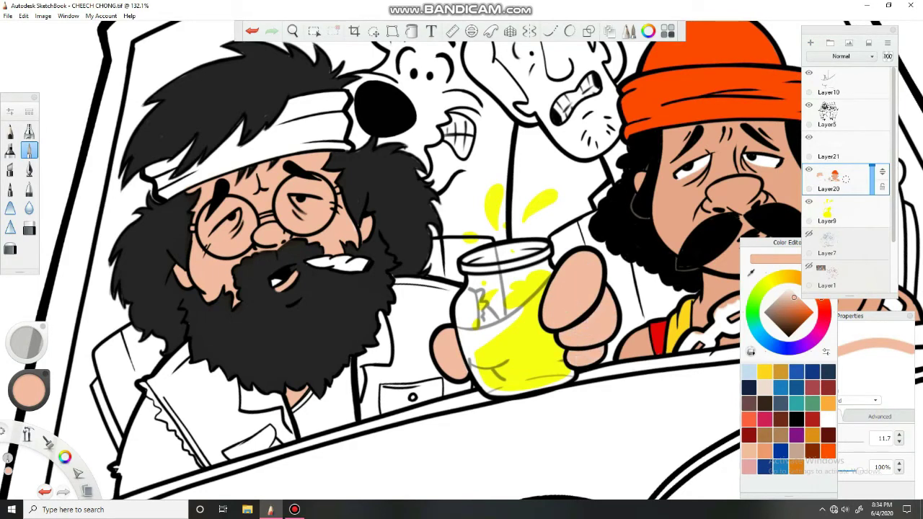
# - Add a layer at 42% opacity above Layer20 and paint the hand seen through the jar in light peach
pyautogui.hotkey('ctrl', 'shift', 'n')
pyautogui.moveTo(872, 167); pyautogui.dragTo(872, 182)
pyautogui.moveTo(469, 310)
pyautogui.mouseDown()
pyautogui.moveTo(555, 355)
pyautogui.moveTo(473, 341)
pyautogui.mouseUp()
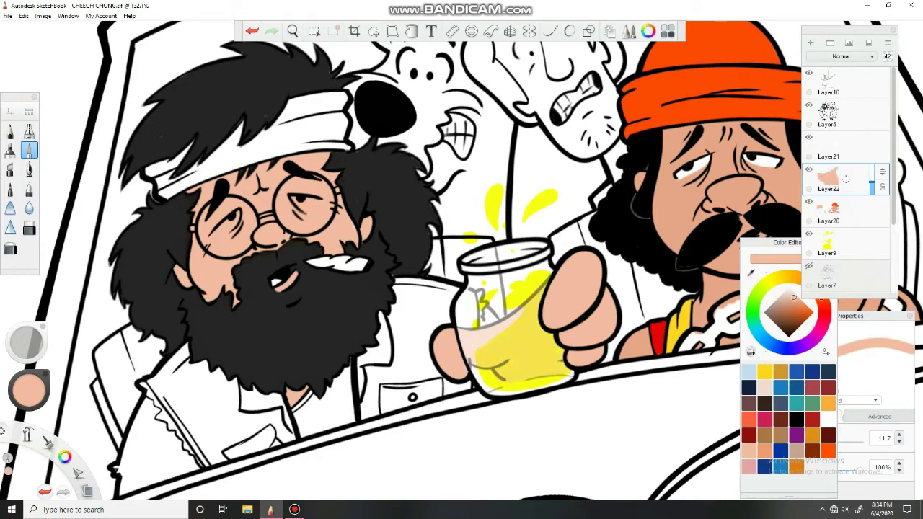
pyautogui.click(837, 213)
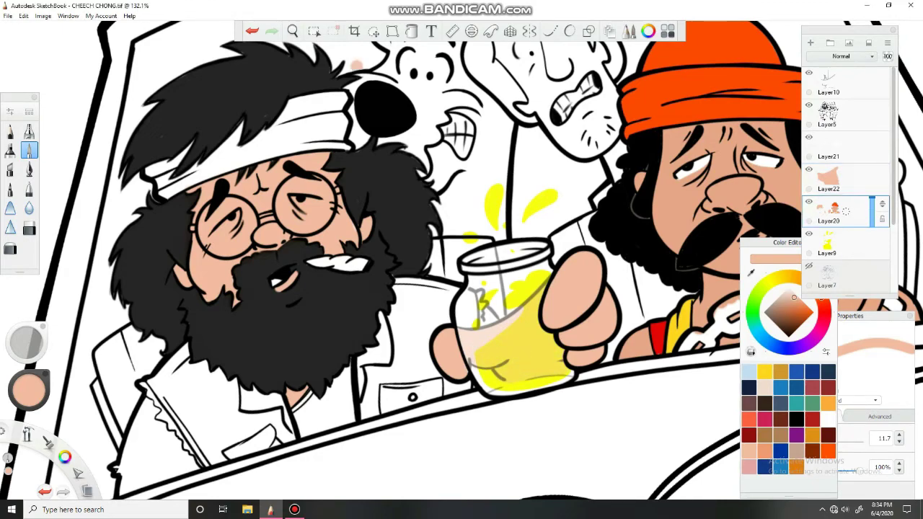
pyautogui.moveTo(391, 161); pyautogui.dragTo(433, 195)
pyautogui.click(837, 116)
pyautogui.click(29, 169)
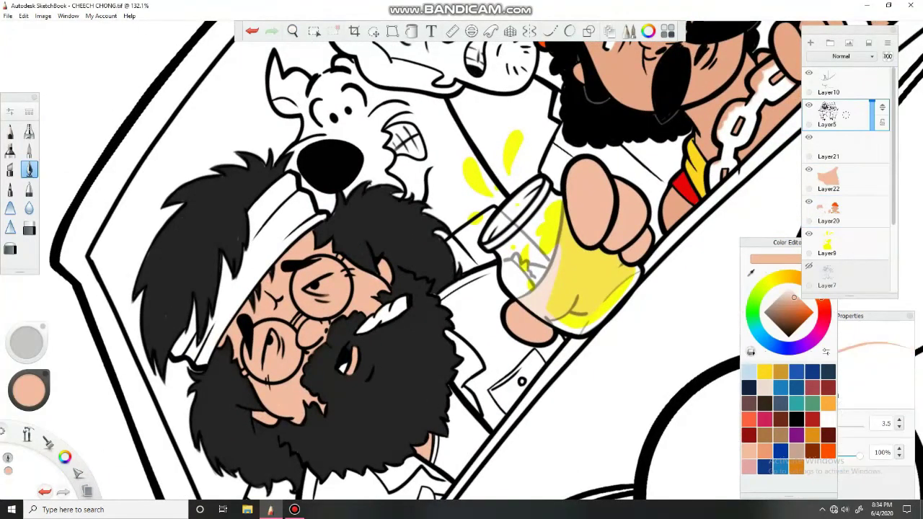
pyautogui.click(797, 419)
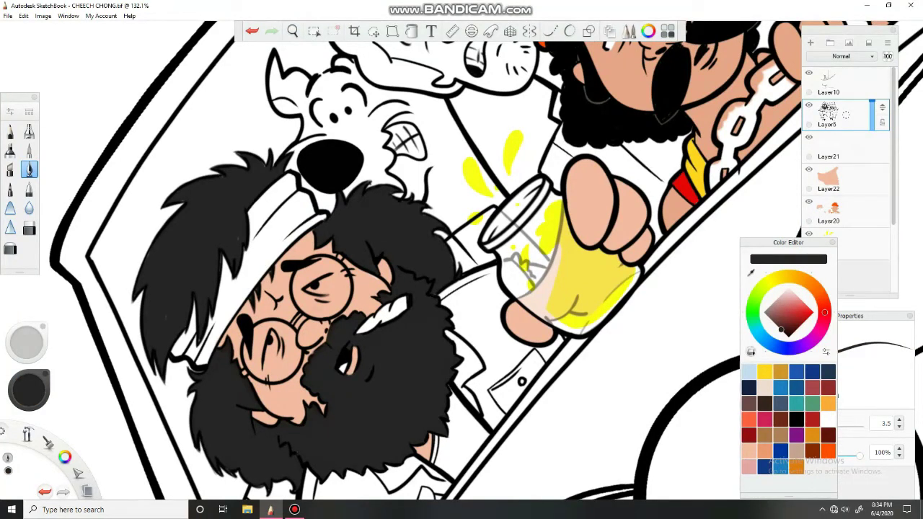
# - Paint both sides of the bearded man's vest blue on Layer20, including the collar and chest pockets
pyautogui.click(837, 213)
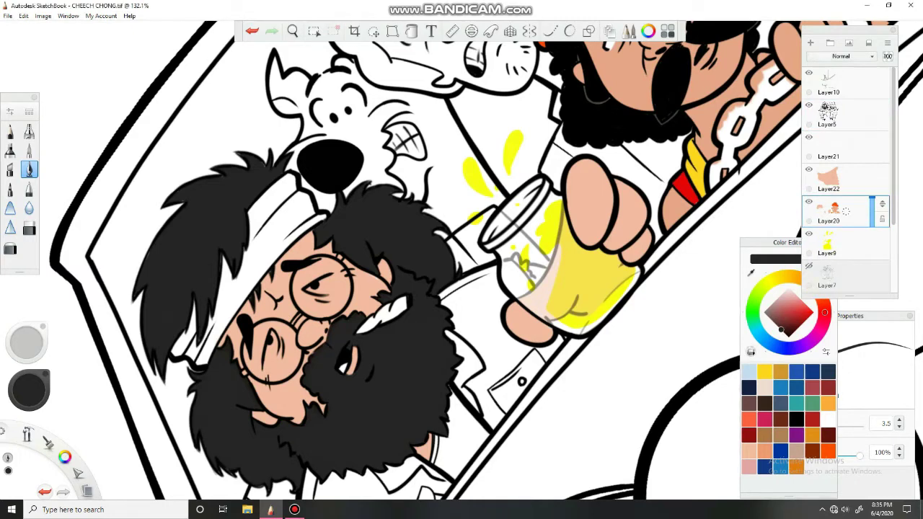
pyautogui.click(781, 387)
pyautogui.moveTo(350, 258); pyautogui.dragTo(340, 152)
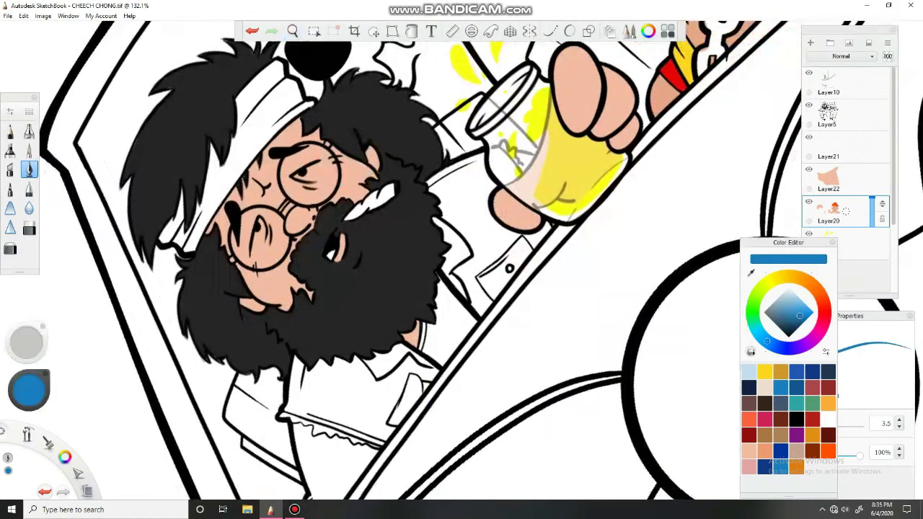
pyautogui.moveTo(293, 375)
pyautogui.mouseDown()
pyautogui.moveTo(352, 360)
pyautogui.moveTo(372, 373)
pyautogui.moveTo(406, 349)
pyautogui.mouseUp()
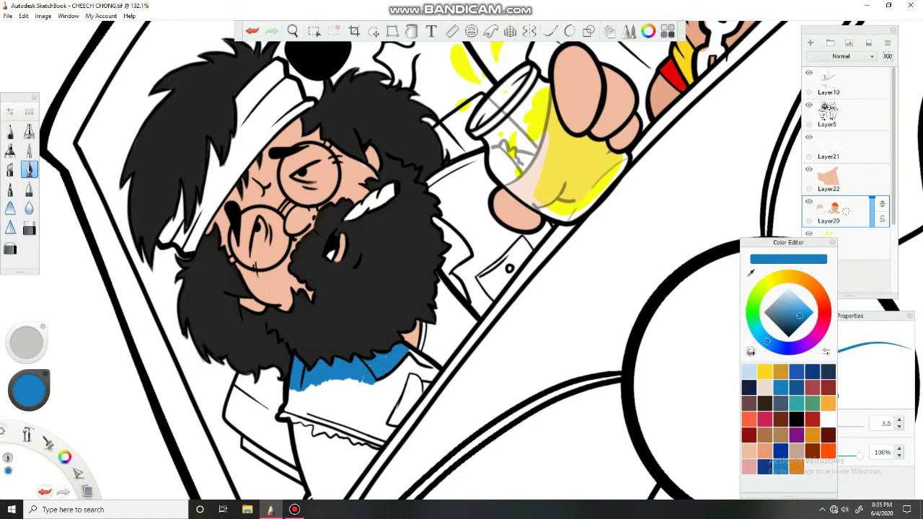
pyautogui.moveTo(462, 235); pyautogui.dragTo(431, 246)
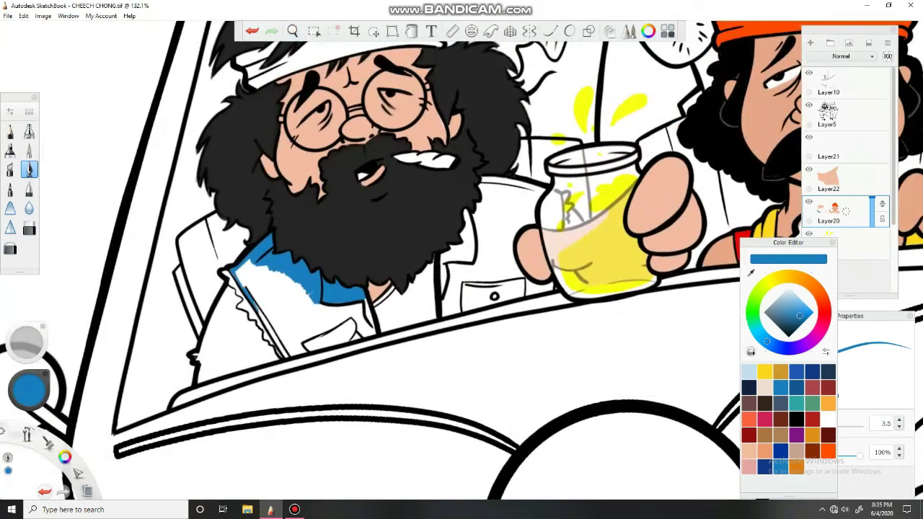
pyautogui.moveTo(238, 278); pyautogui.dragTo(274, 345)
pyautogui.moveTo(238, 261); pyautogui.dragTo(311, 334)
pyautogui.click(29, 150)
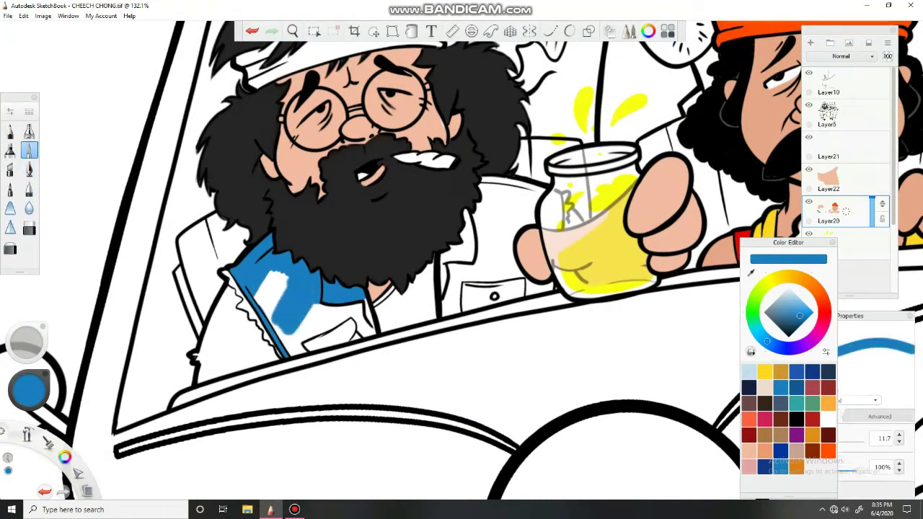
pyautogui.moveTo(271, 277)
pyautogui.mouseDown()
pyautogui.moveTo(289, 348)
pyautogui.moveTo(360, 309)
pyautogui.moveTo(296, 342)
pyautogui.mouseUp()
pyautogui.moveTo(447, 252)
pyautogui.mouseDown()
pyautogui.moveTo(447, 315)
pyautogui.moveTo(548, 286)
pyautogui.moveTo(514, 245)
pyautogui.moveTo(527, 206)
pyautogui.moveTo(483, 180)
pyautogui.moveTo(456, 254)
pyautogui.moveTo(501, 296)
pyautogui.moveTo(512, 199)
pyautogui.moveTo(479, 249)
pyautogui.mouseUp()
# - Paint the clothing seen through the upper part of the jar in the same blue on Layer22
pyautogui.click(830, 179)
pyautogui.moveTo(550, 191); pyautogui.dragTo(555, 229)
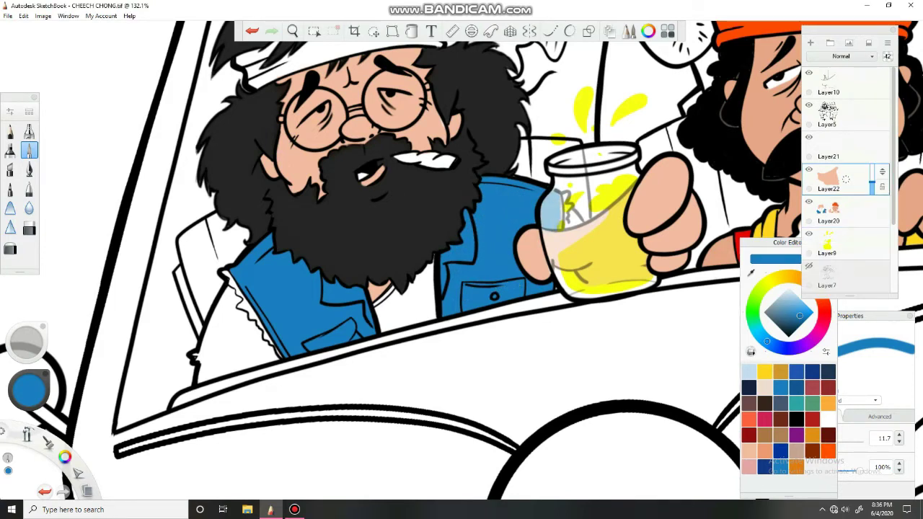
pyautogui.hotkey('ctrl', 'z')
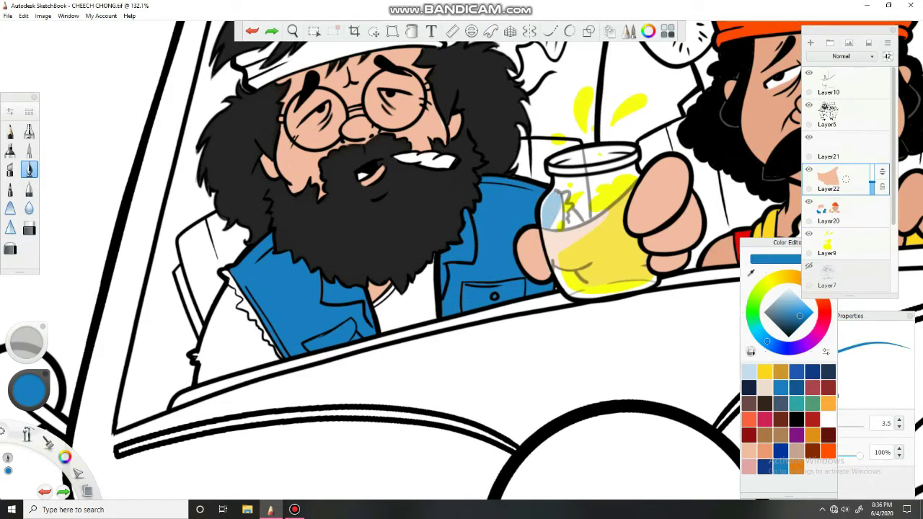
pyautogui.hotkey('ctrl', 'y')
# - Paint the bearded man's shirt sleeve beside the vest's frayed armhole blue on Layer20
pyautogui.click(830, 213)
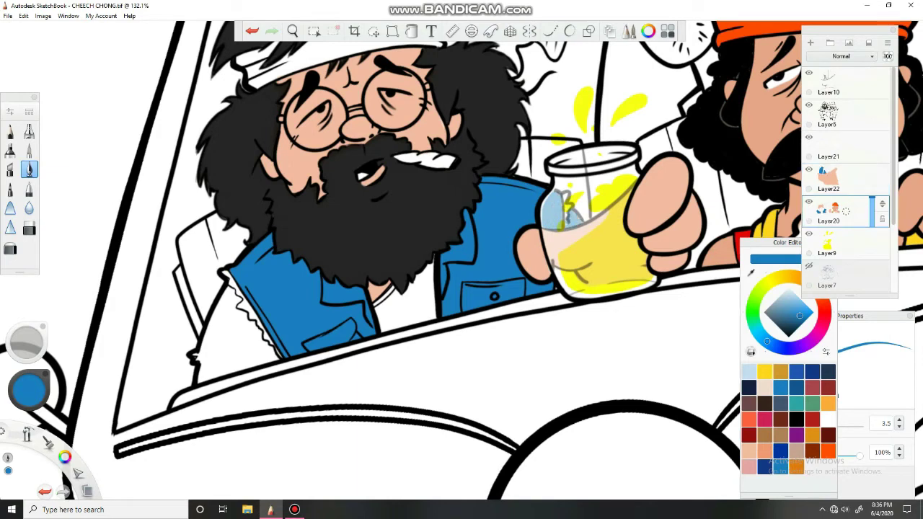
pyautogui.moveTo(216, 288)
pyautogui.mouseDown()
pyautogui.moveTo(235, 318)
pyautogui.moveTo(249, 310)
pyautogui.moveTo(275, 361)
pyautogui.mouseUp()
pyautogui.click(29, 149)
pyautogui.moveTo(216, 324)
pyautogui.mouseDown()
pyautogui.moveTo(202, 376)
pyautogui.moveTo(253, 361)
pyautogui.moveTo(220, 324)
pyautogui.mouseUp()
pyautogui.click(294, 509)
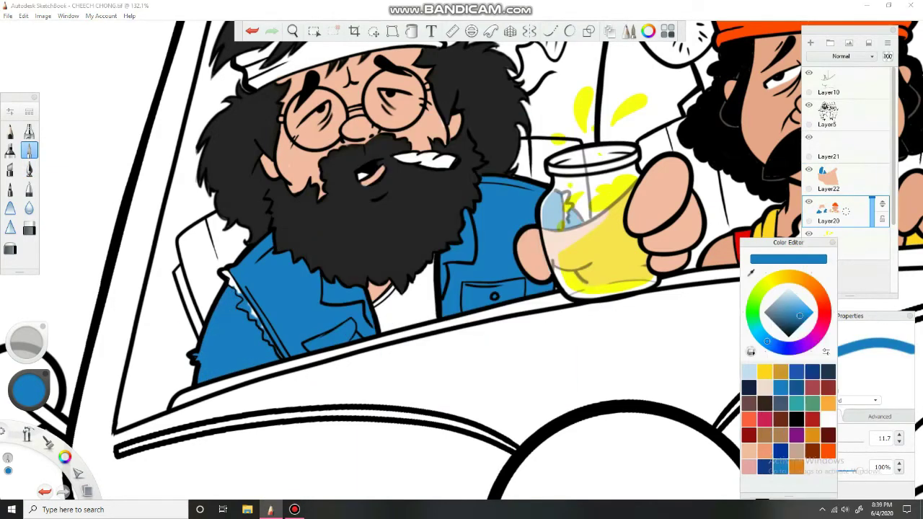
# - Repaint the vest half next to the blue sleeve in brown, covering its collar, seam and pocket
pyautogui.click(765, 435)
pyautogui.moveTo(268, 261)
pyautogui.mouseDown()
pyautogui.moveTo(238, 278)
pyautogui.moveTo(288, 355)
pyautogui.mouseUp()
pyautogui.click(29, 169)
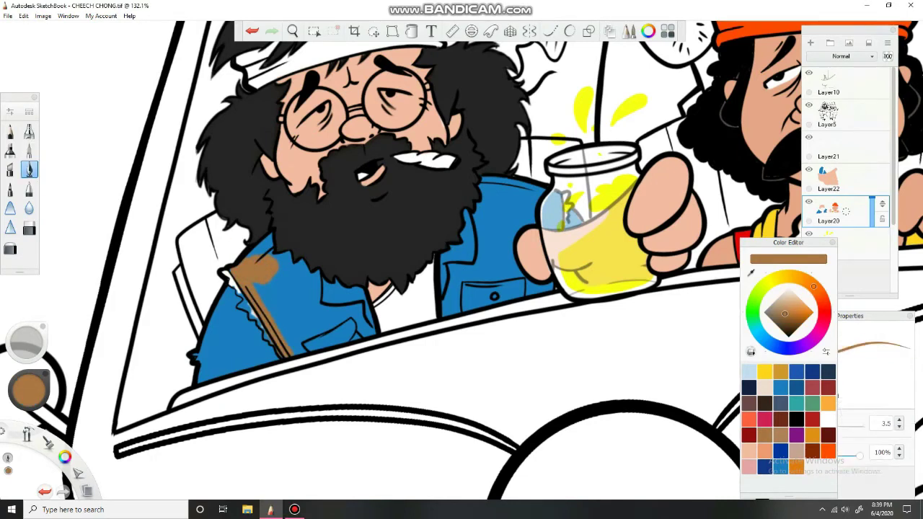
pyautogui.moveTo(249, 238); pyautogui.dragTo(271, 256)
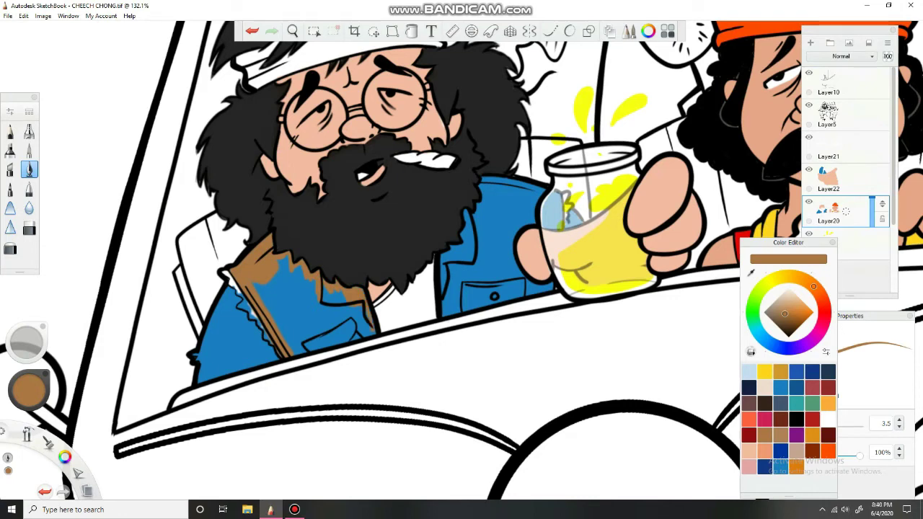
pyautogui.click(334, 295)
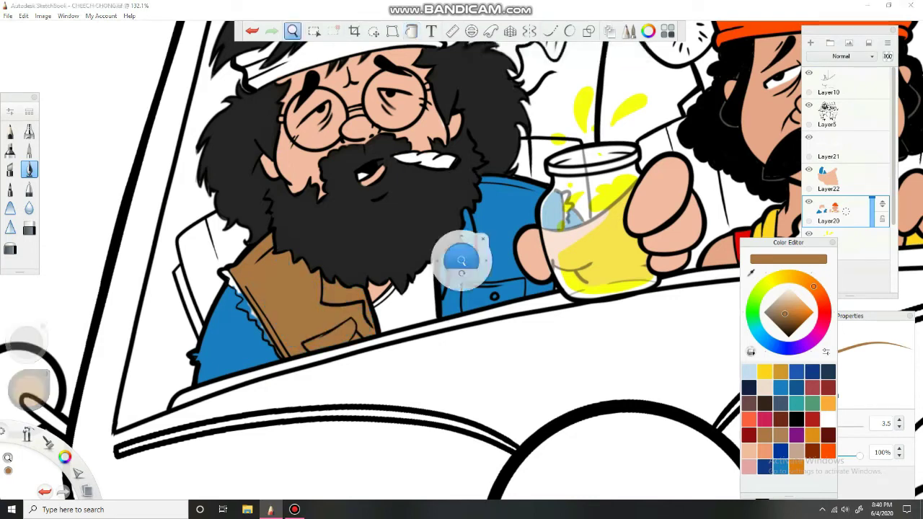
# - Repaint the vest half beside the jar in brown, along with the part seen through the glass on Layer22
pyautogui.moveTo(457, 258)
pyautogui.mouseDown()
pyautogui.moveTo(320, 297)
pyautogui.moveTo(313, 341)
pyautogui.mouseUp()
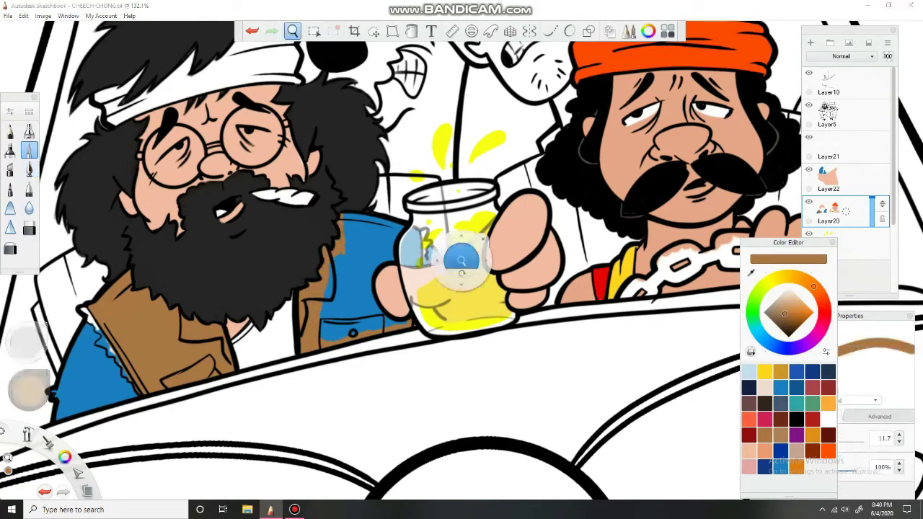
pyautogui.moveTo(322, 296); pyautogui.dragTo(390, 360)
pyautogui.moveTo(408, 321)
pyautogui.mouseDown()
pyautogui.moveTo(462, 360)
pyautogui.moveTo(433, 413)
pyautogui.moveTo(365, 307)
pyautogui.mouseUp()
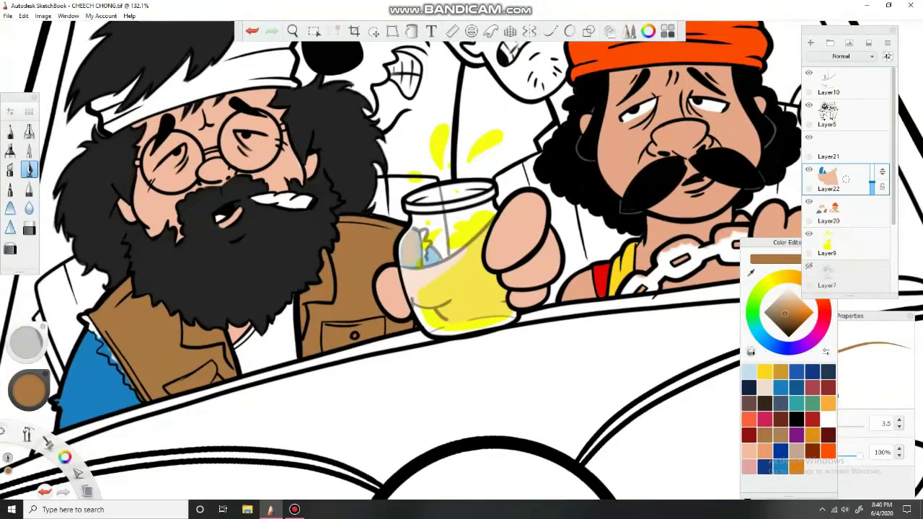
# - Fill the bearded man's shirt sleeve on Layer20 with a lighter shade of blue
pyautogui.click(845, 211)
pyautogui.click(781, 388)
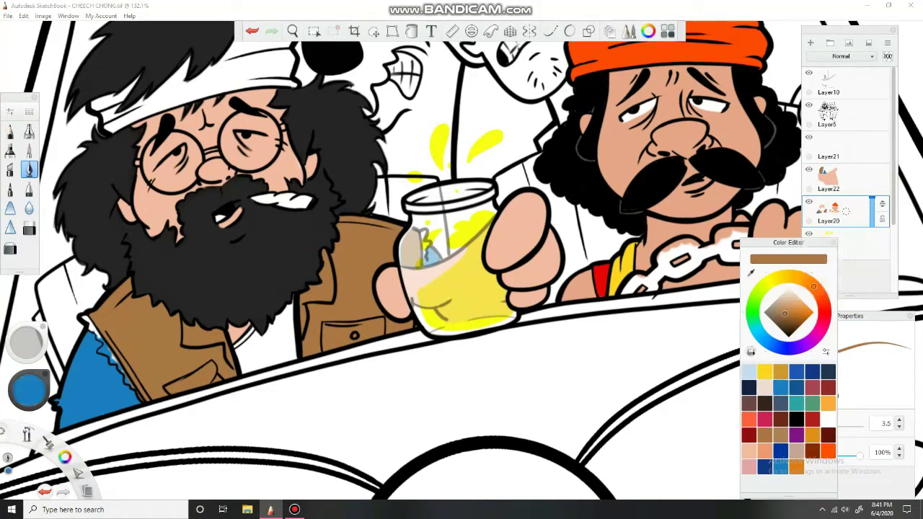
pyautogui.click(793, 305)
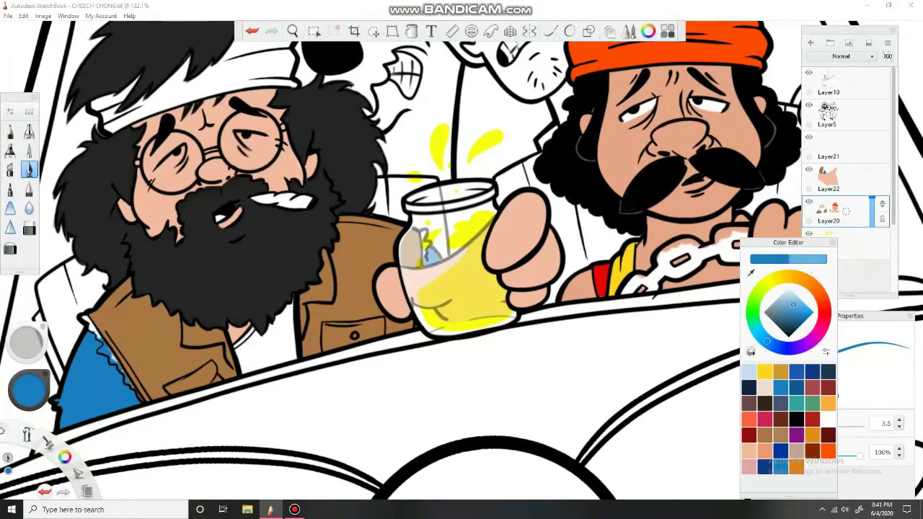
pyautogui.click(101, 376)
pyautogui.click(846, 179)
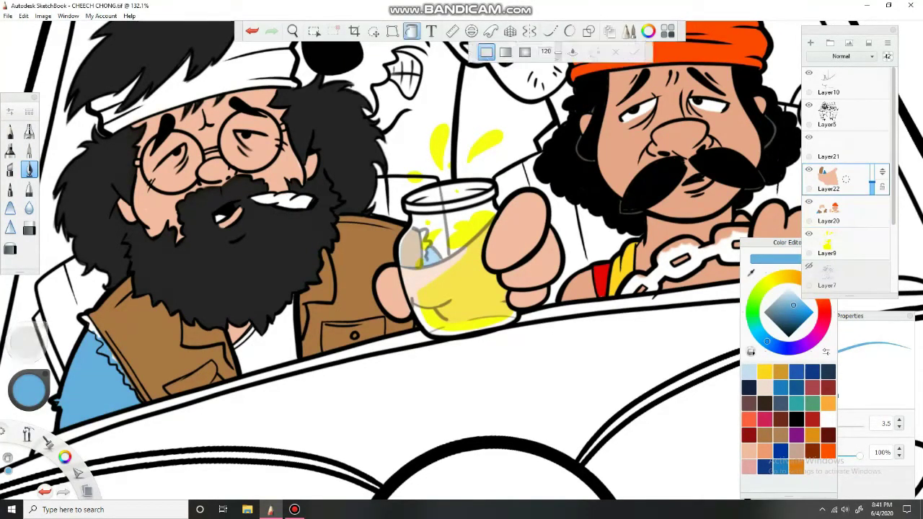
# - Undo the stray stroke on Layer22 and paint the vest's frayed armhole trim light grey on Layer20
pyautogui.click(778, 297)
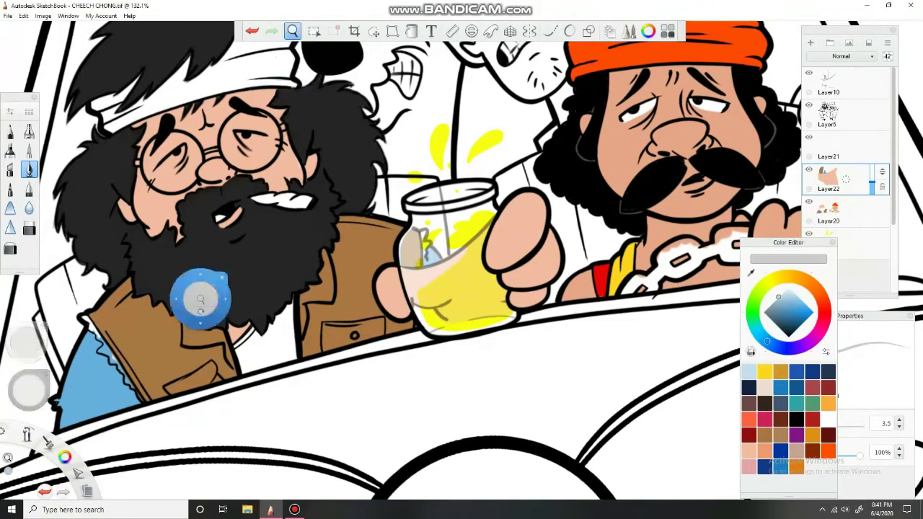
pyautogui.moveTo(196, 299); pyautogui.dragTo(355, 180)
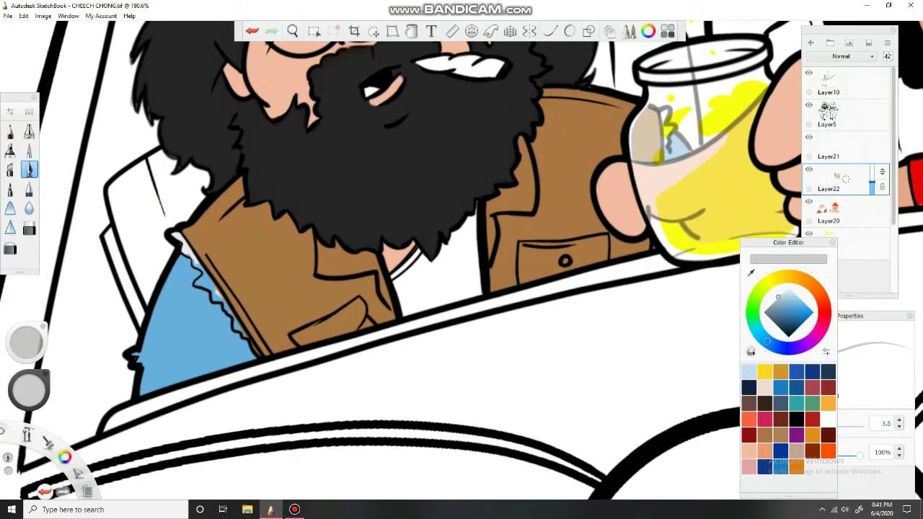
pyautogui.hotkey('ctrl', 'z')
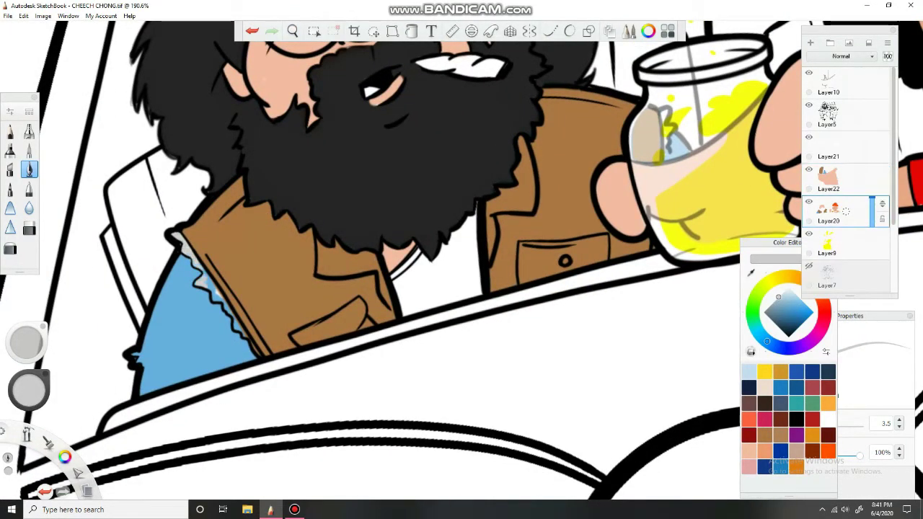
pyautogui.moveTo(203, 270); pyautogui.dragTo(217, 301)
# - Paint the bearded man's undershirt between the vest halves light grey on Layer20
pyautogui.moveTo(378, 216); pyautogui.dragTo(268, 310)
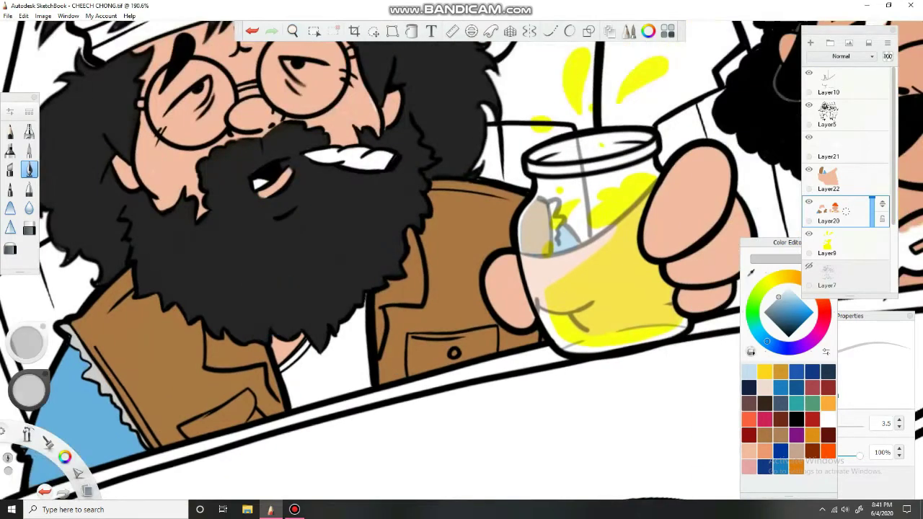
pyautogui.click(830, 180)
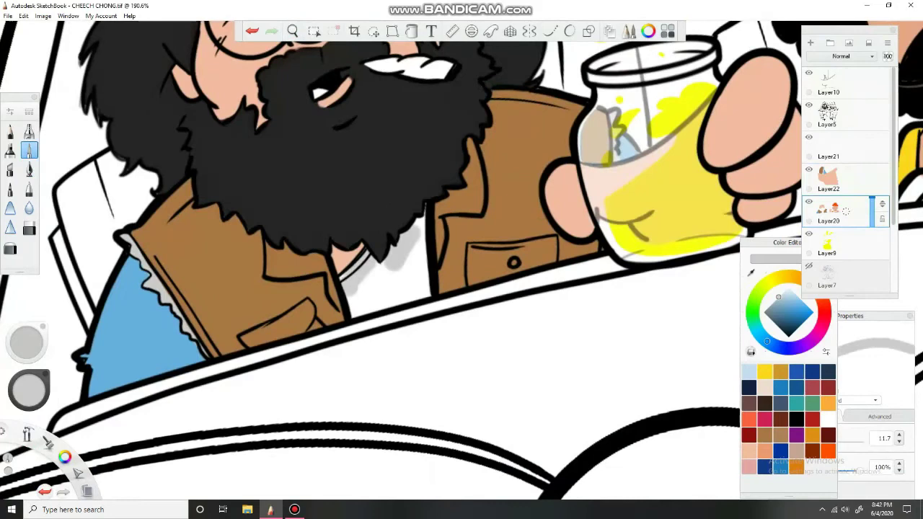
pyautogui.moveTo(354, 315)
pyautogui.mouseDown()
pyautogui.moveTo(368, 285)
pyautogui.moveTo(426, 281)
pyautogui.moveTo(404, 274)
pyautogui.mouseUp()
pyautogui.click(29, 170)
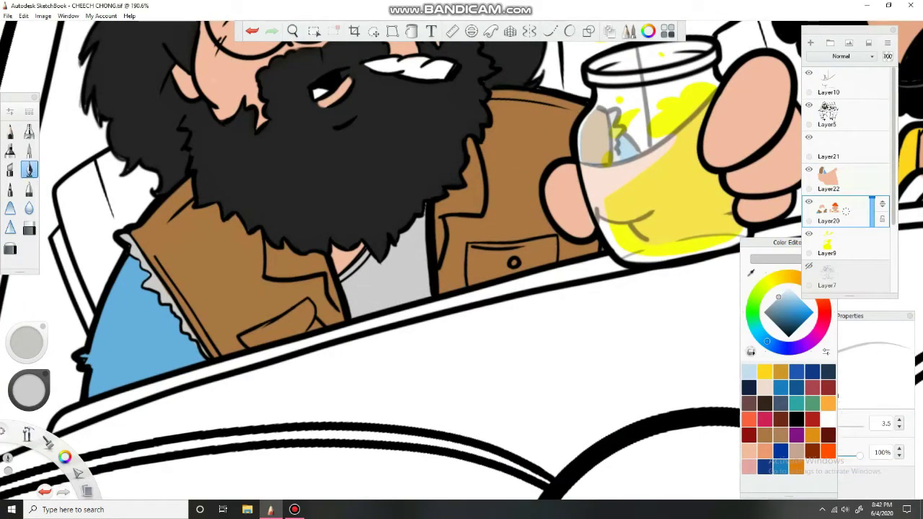
# - Colour the tongue inside the bearded man's open mouth salmon pink on Layer20
pyautogui.moveTo(320, 97); pyautogui.dragTo(305, 299)
pyautogui.click(753, 465)
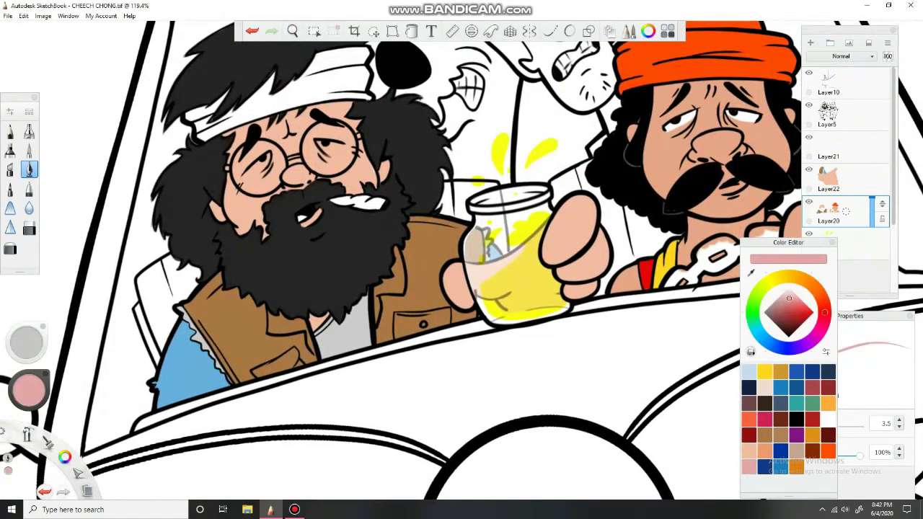
pyautogui.click(766, 419)
pyautogui.click(800, 299)
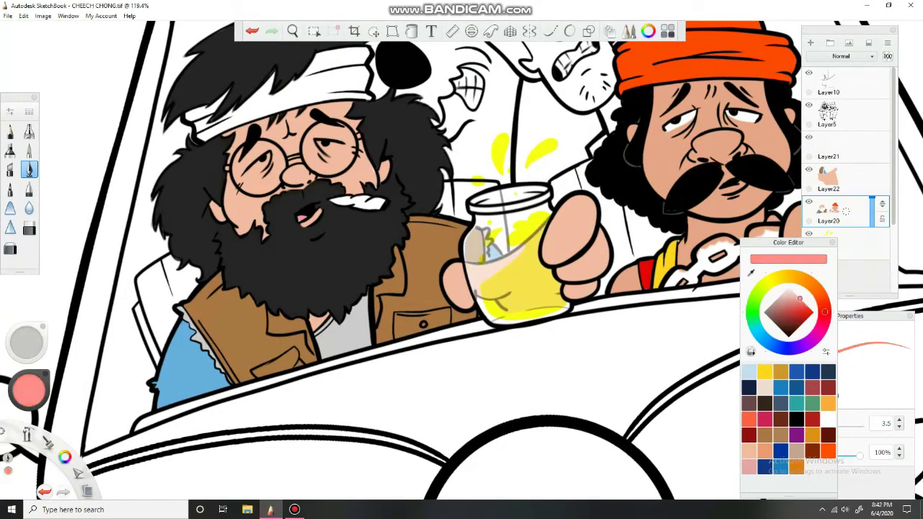
# - Add a layer above Layer21, paint both eyeglass lenses white on it and set its opacity to 72%
pyautogui.click(810, 43)
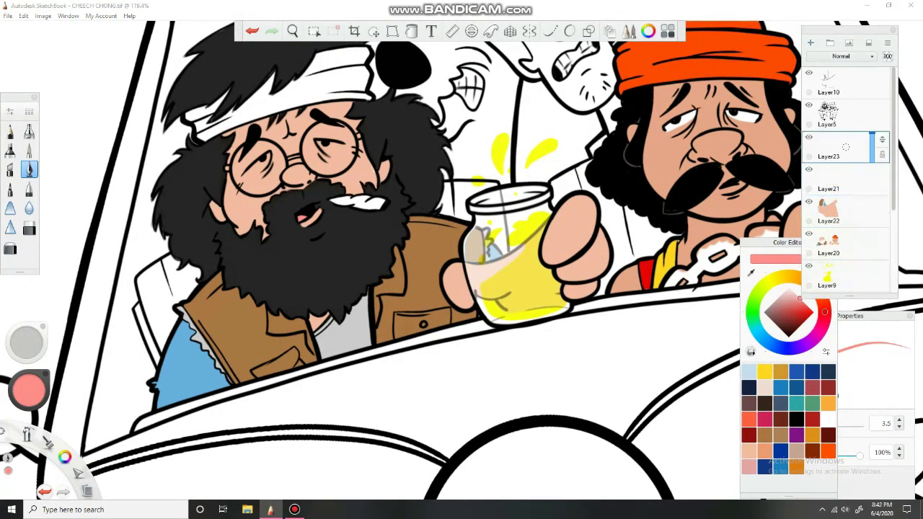
pyautogui.moveTo(300, 186)
pyautogui.mouseDown()
pyautogui.moveTo(320, 144)
pyautogui.moveTo(356, 243)
pyautogui.mouseUp()
pyautogui.press('e')
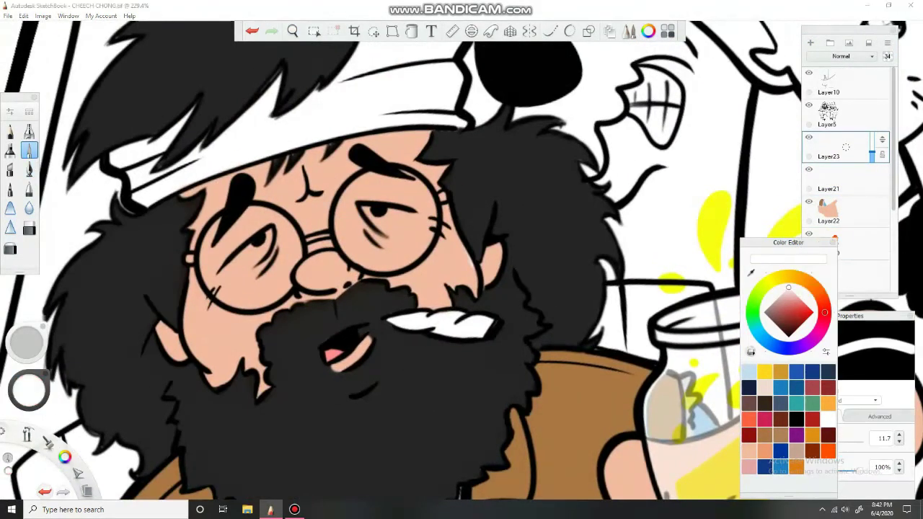
pyautogui.moveTo(281, 296)
pyautogui.mouseDown()
pyautogui.moveTo(278, 216)
pyautogui.moveTo(252, 282)
pyautogui.mouseUp()
pyautogui.moveTo(364, 180); pyautogui.dragTo(375, 267)
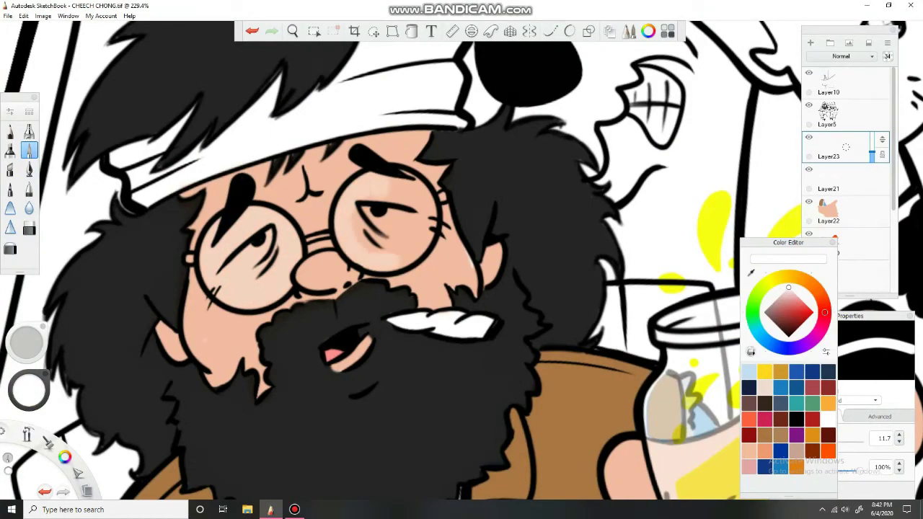
pyautogui.moveTo(411, 209); pyautogui.dragTo(382, 245)
pyautogui.moveTo(846, 147); pyautogui.dragTo(829, 147)
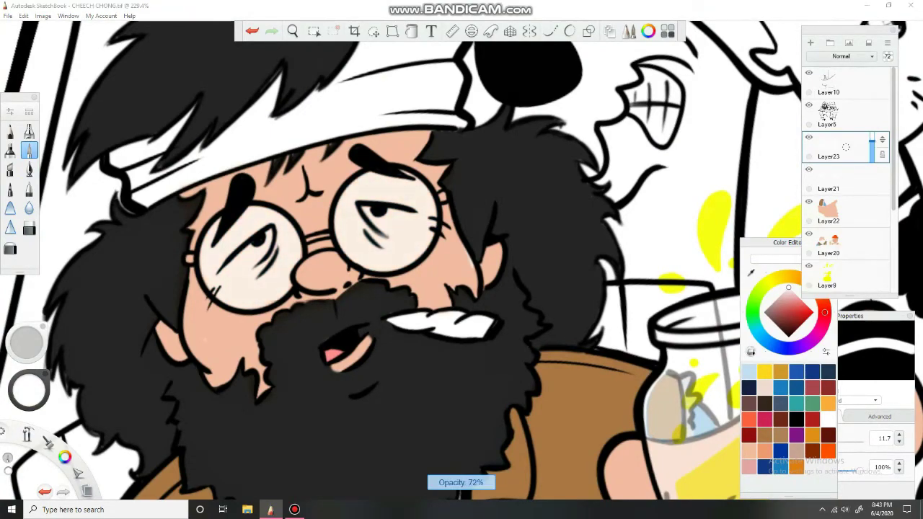
pyautogui.moveTo(383, 190); pyautogui.dragTo(360, 238)
# - Paint the bearded man's headband and its knotted tails dark red on Layer20
pyautogui.moveTo(404, 166); pyautogui.dragTo(433, 216)
pyautogui.click(846, 242)
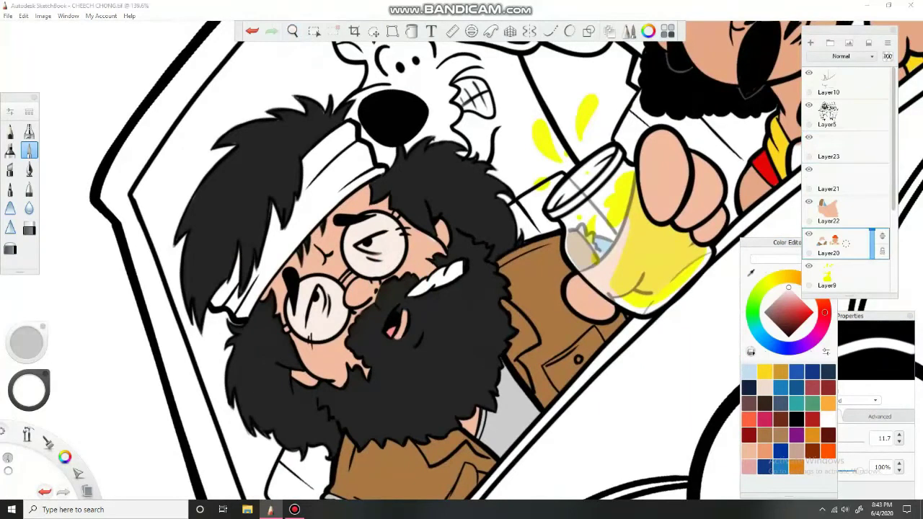
pyautogui.click(749, 434)
pyautogui.moveTo(216, 296)
pyautogui.mouseDown()
pyautogui.moveTo(238, 314)
pyautogui.moveTo(350, 186)
pyautogui.moveTo(361, 155)
pyautogui.moveTo(317, 137)
pyautogui.moveTo(303, 206)
pyautogui.moveTo(347, 166)
pyautogui.mouseUp()
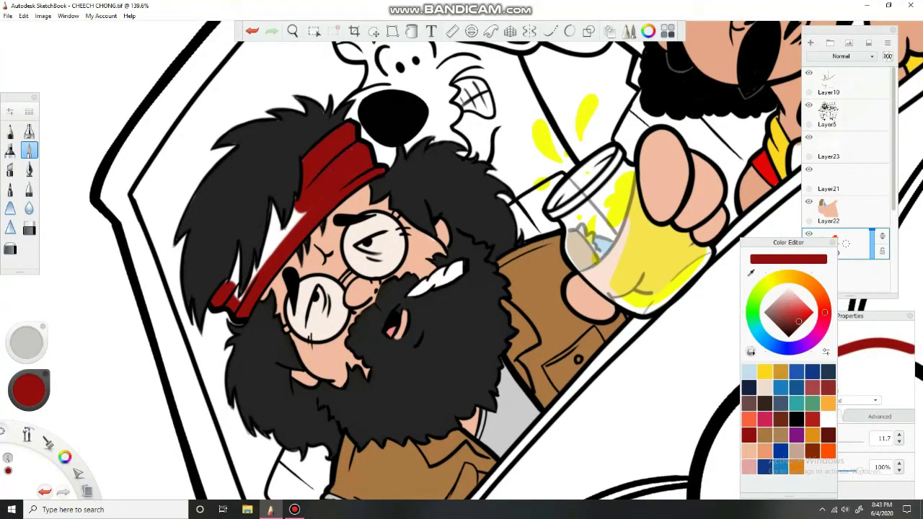
pyautogui.moveTo(307, 209)
pyautogui.mouseDown()
pyautogui.moveTo(263, 261)
pyautogui.moveTo(236, 267)
pyautogui.mouseUp()
# - Add a layer above Layer23 and paint the jar's glass and rim grey on it
pyautogui.click(29, 168)
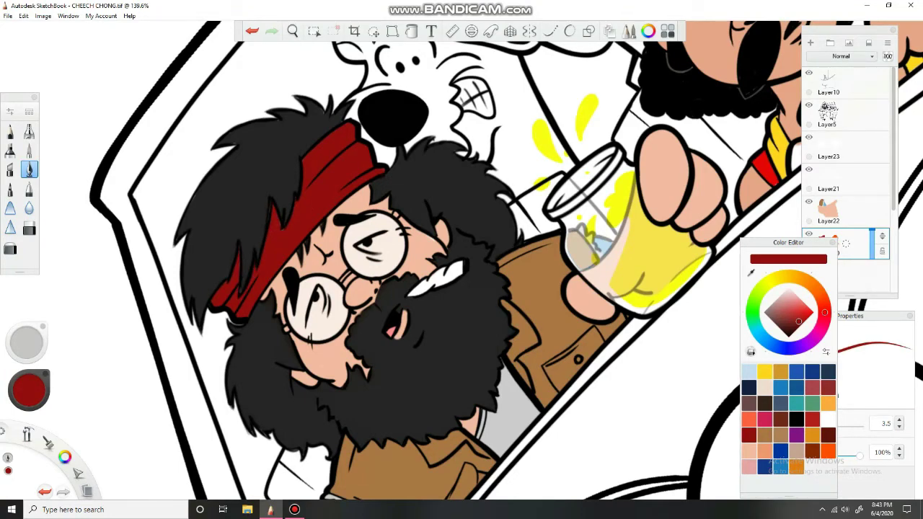
pyautogui.press('space')
pyautogui.click(310, 103)
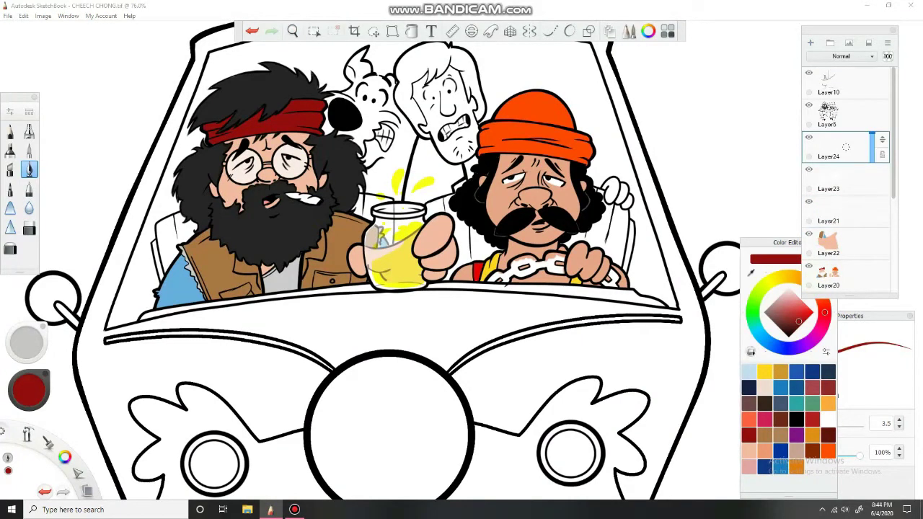
pyautogui.moveTo(799, 321); pyautogui.dragTo(774, 301)
pyautogui.scroll(5, 418, 259)
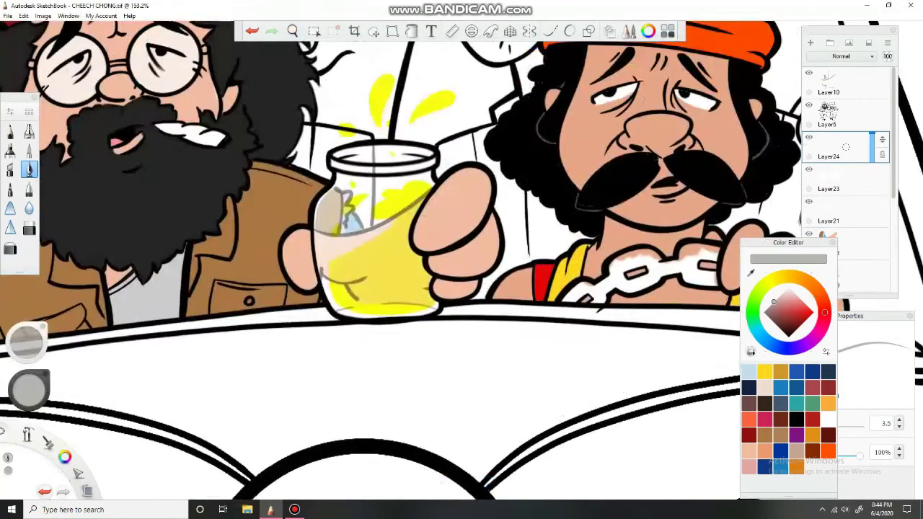
pyautogui.click(29, 149)
pyautogui.moveTo(328, 248)
pyautogui.mouseDown()
pyautogui.moveTo(337, 165)
pyautogui.moveTo(433, 155)
pyautogui.moveTo(404, 249)
pyautogui.moveTo(426, 299)
pyautogui.moveTo(336, 310)
pyautogui.moveTo(321, 238)
pyautogui.moveTo(404, 274)
pyautogui.moveTo(353, 181)
pyautogui.mouseUp()
# - Reorder the layers so the grey jar layer, Layer24, sits between Layer9 and Layer20
pyautogui.moveTo(882, 139)
pyautogui.mouseDown()
pyautogui.moveTo(882, 216)
pyautogui.moveTo(882, 160)
pyautogui.mouseUp()
pyautogui.click(829, 225)
pyautogui.moveTo(883, 225); pyautogui.dragTo(883, 161)
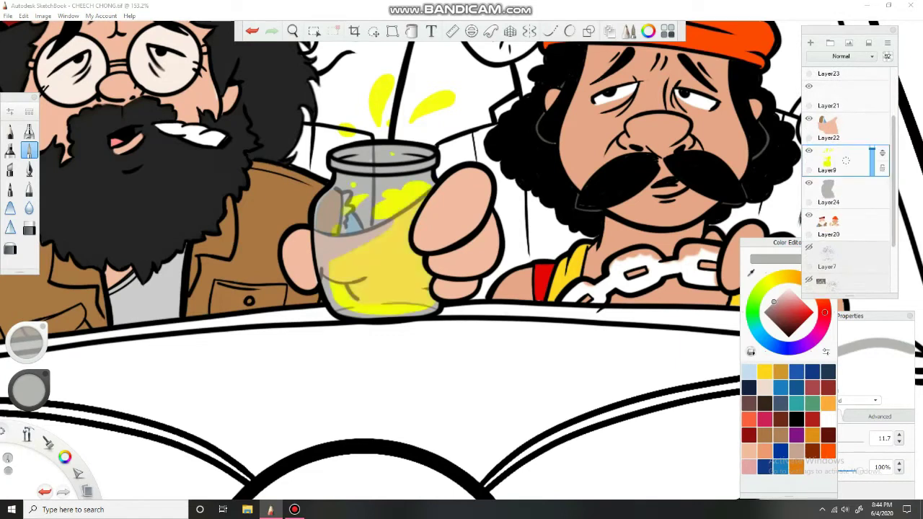
# - Ink thin white highlights on the jar's rim and glass on Layer24, undoing the misplaced strokes
pyautogui.click(829, 191)
pyautogui.click(29, 168)
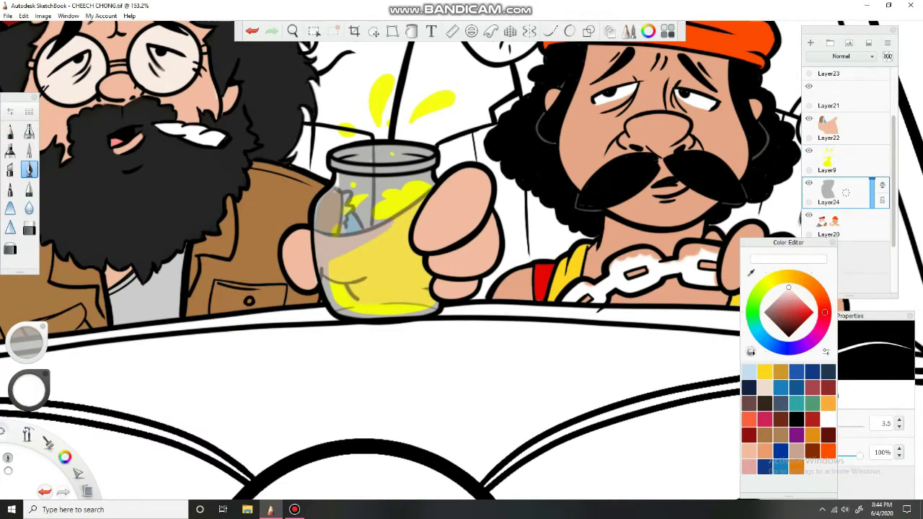
pyautogui.press('l')
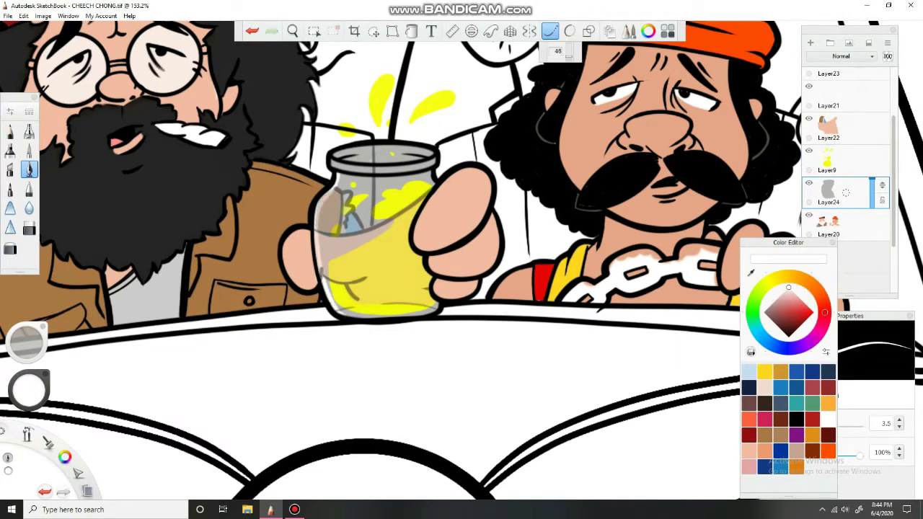
pyautogui.hotkey('ctrl', 'z')
pyautogui.hotkey('ctrl', 'z')
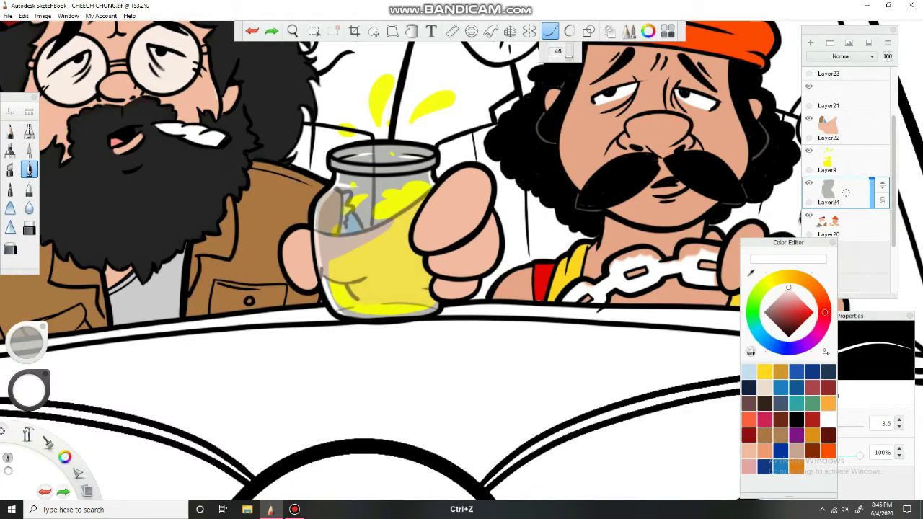
pyautogui.moveTo(27, 343); pyautogui.dragTo(43, 328)
pyautogui.moveTo(395, 182); pyautogui.dragTo(384, 176)
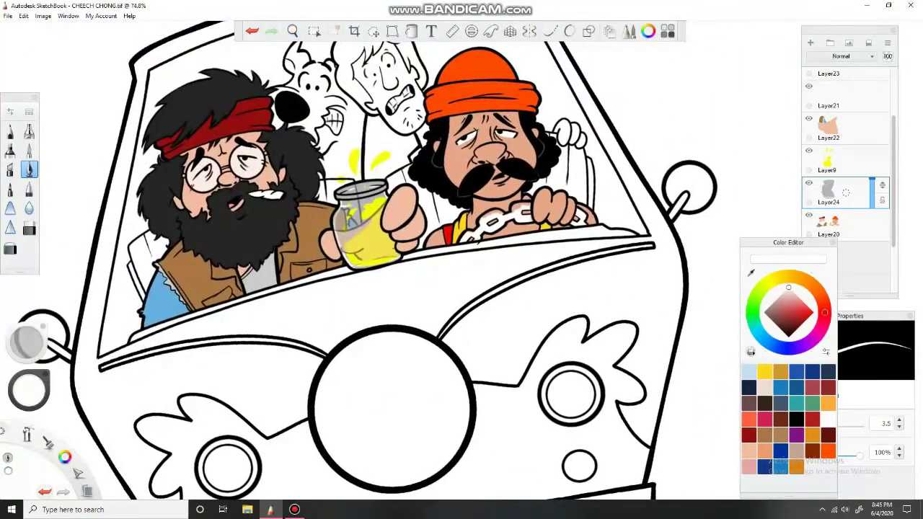
# - Paint a beige oval patch on the bearded man's vest on Layer20 and letter it in dark red
pyautogui.click(830, 225)
pyautogui.moveTo(274, 247); pyautogui.dragTo(289, 389)
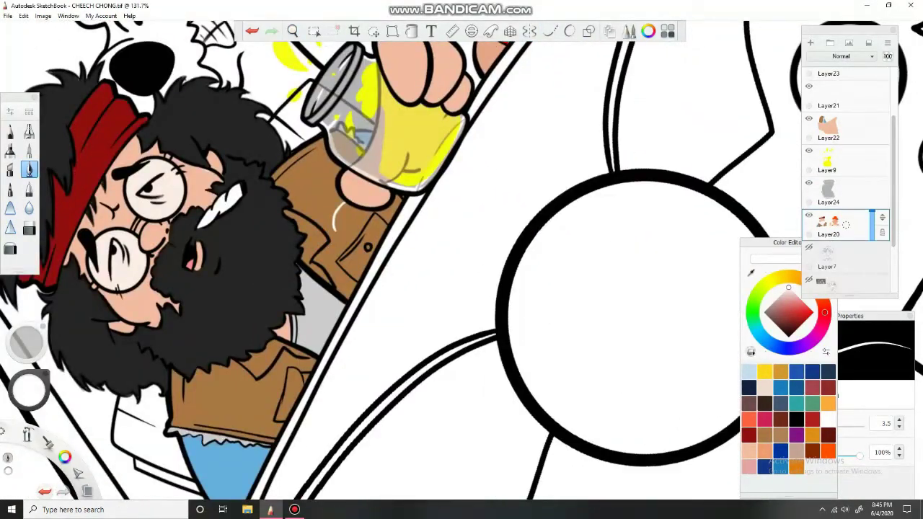
pyautogui.keyDown('alt'); pyautogui.click(338, 216); pyautogui.keyUp('alt')
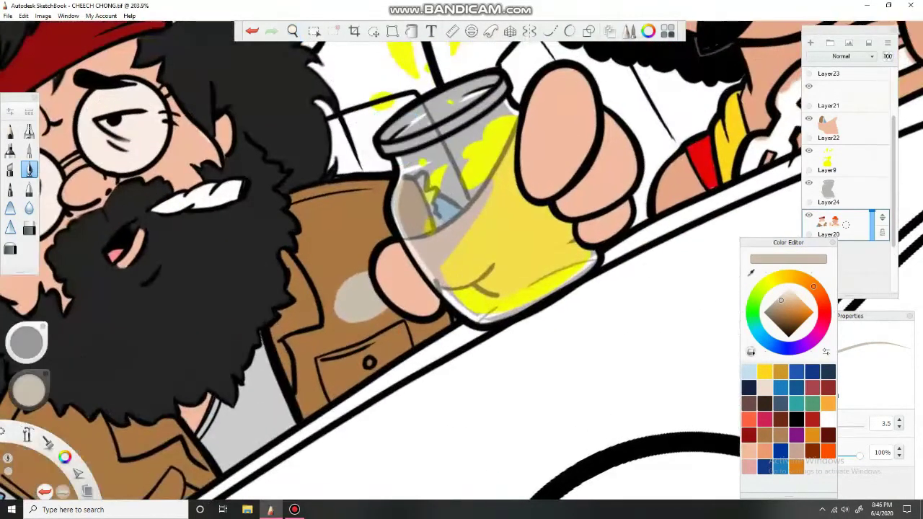
pyautogui.click(10, 130)
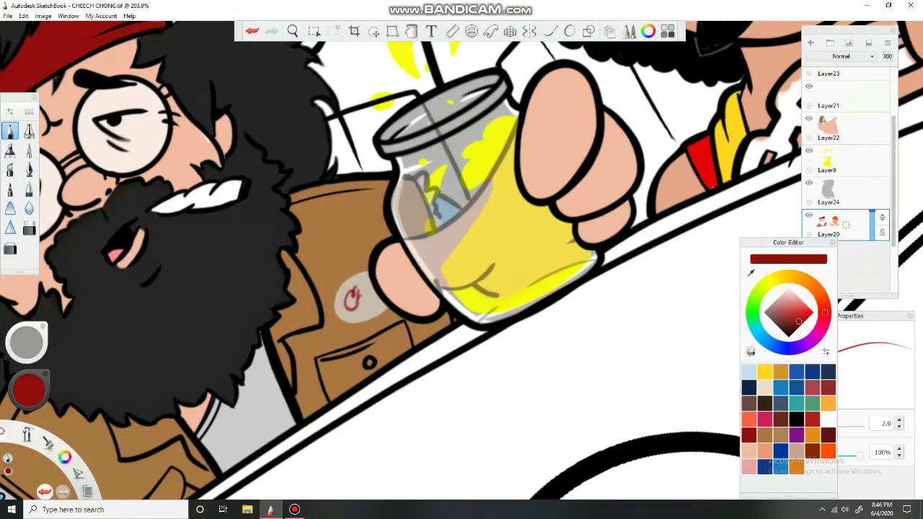
pyautogui.moveTo(383, 310); pyautogui.dragTo(401, 113)
pyautogui.moveTo(299, 354)
pyautogui.mouseDown()
pyautogui.moveTo(310, 339)
pyautogui.moveTo(298, 355)
pyautogui.mouseUp()
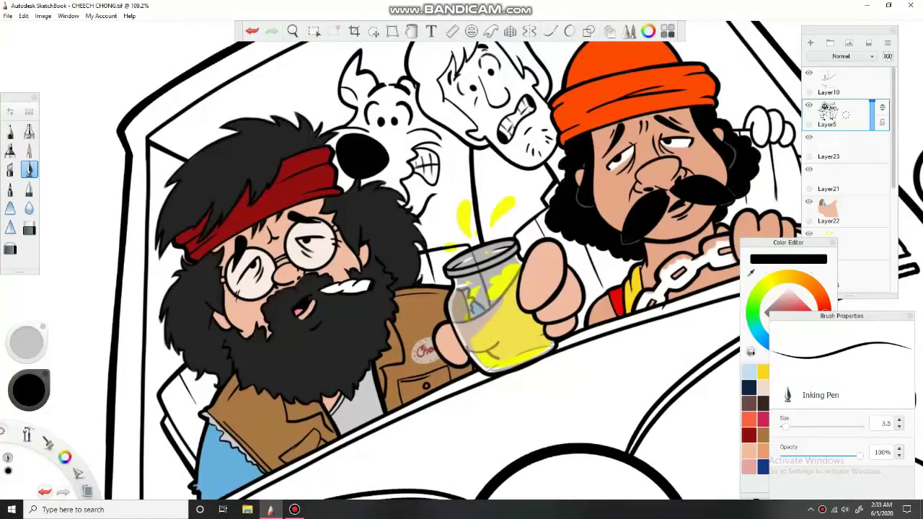
# - Add a layer above Layer10 at 42% opacity and ink the straw's part inside the jar in black
pyautogui.hotkey('ctrl', 'z')
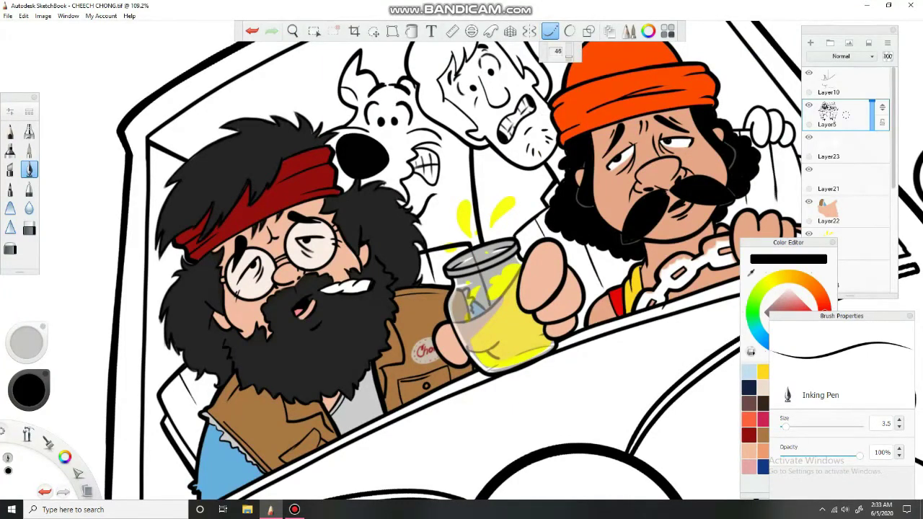
pyautogui.click(837, 83)
pyautogui.hotkey('ctrl', 'l')
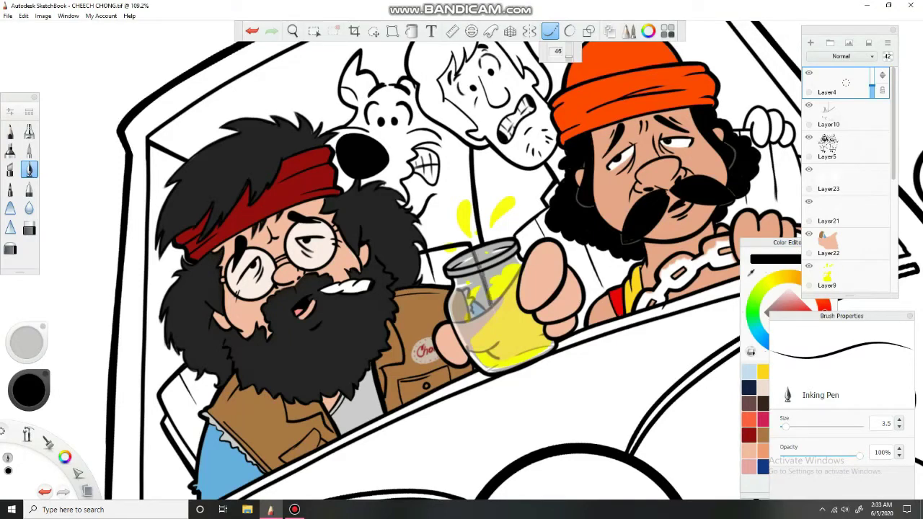
pyautogui.click(830, 148)
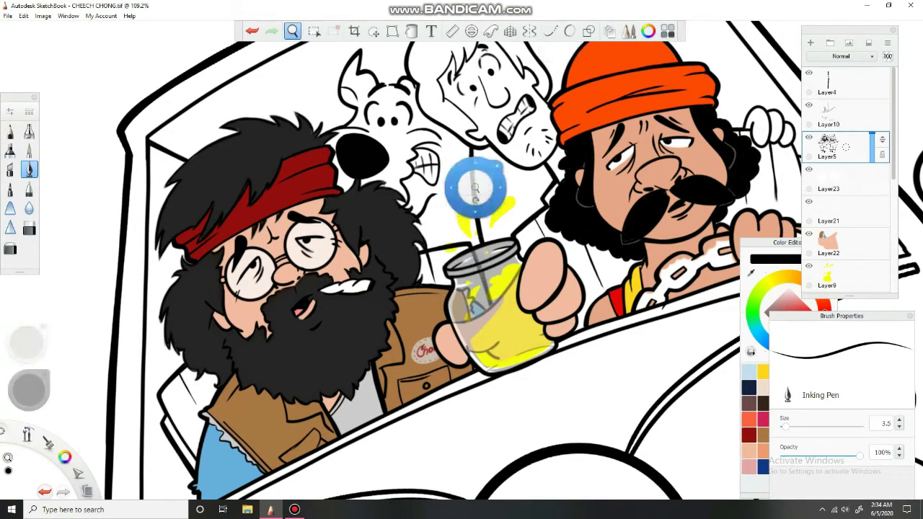
pyautogui.moveTo(475, 189); pyautogui.dragTo(309, 231)
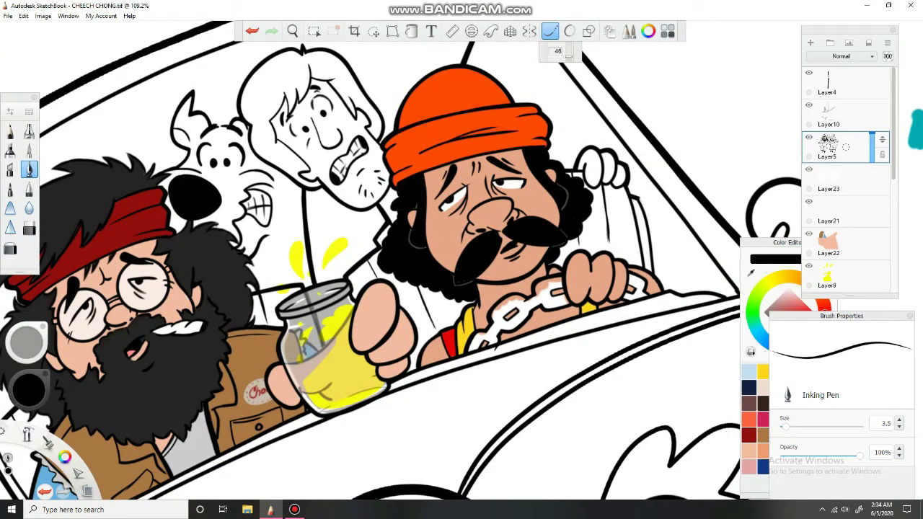
# - Add a layer above Layer3, sample the teal swatch and paint the seat area behind the jar with it
pyautogui.scroll(-5, 372, 261)
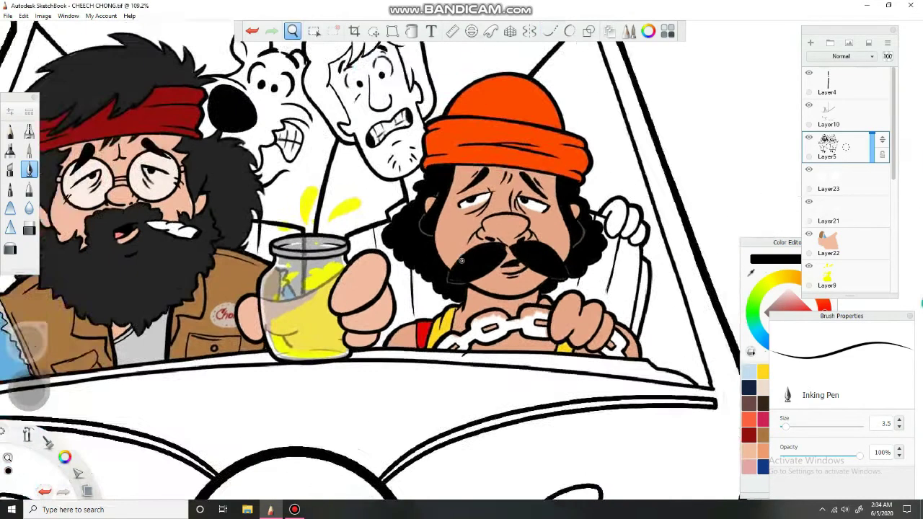
pyautogui.scroll(-5, 844, 181)
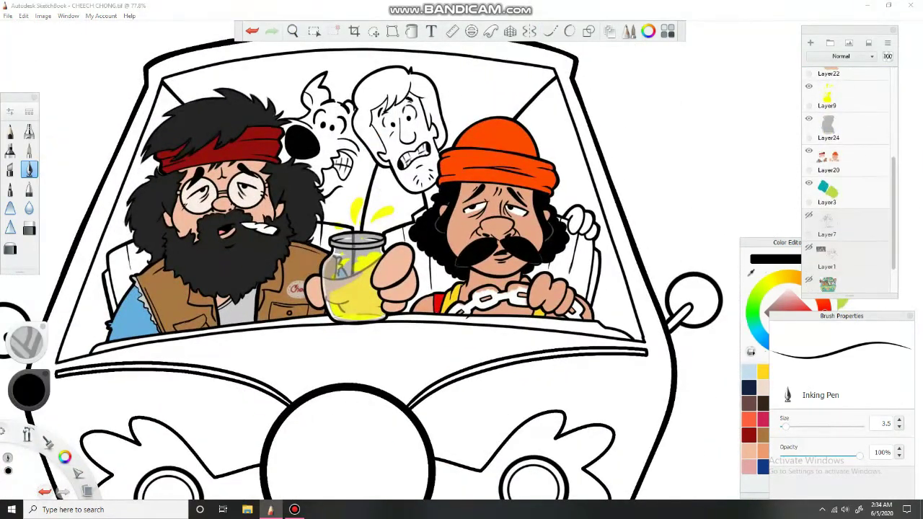
pyautogui.click(836, 192)
pyautogui.moveTo(433, 288); pyautogui.dragTo(349, 263)
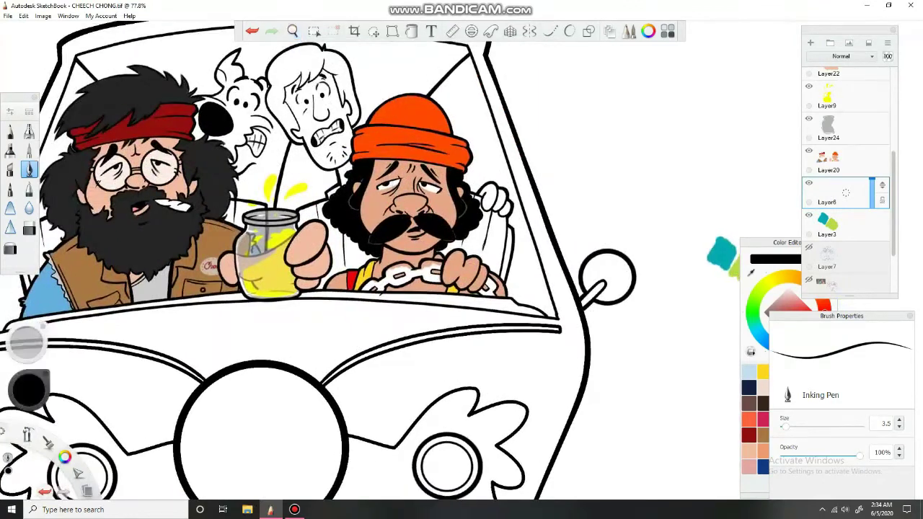
pyautogui.click(725, 252)
pyautogui.scroll(3, 404, 177)
pyautogui.moveTo(346, 167)
pyautogui.mouseDown()
pyautogui.moveTo(351, 183)
pyautogui.moveTo(362, 173)
pyautogui.moveTo(355, 202)
pyautogui.mouseUp()
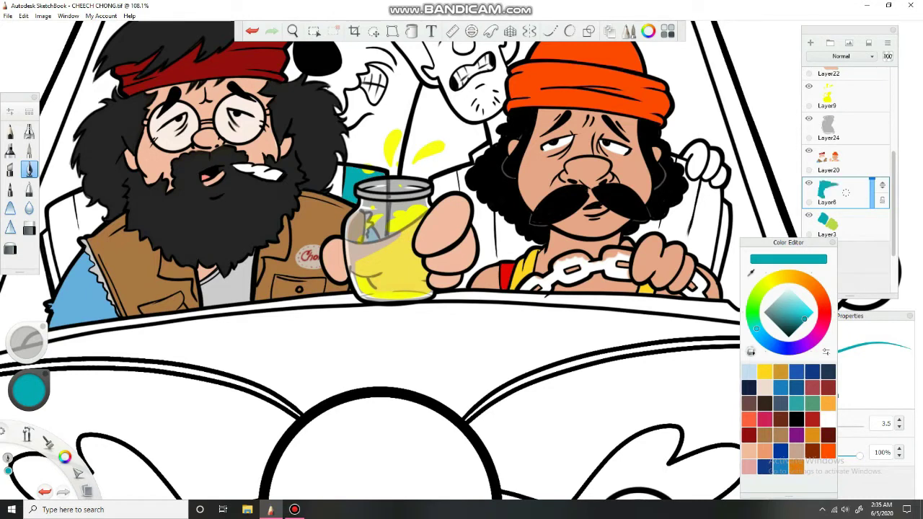
# - Paint the teal seat showing through the jar on a new layer at 33% opacity, placed above Layer24
pyautogui.click(841, 95)
pyautogui.hotkey('ctrl', 'z')
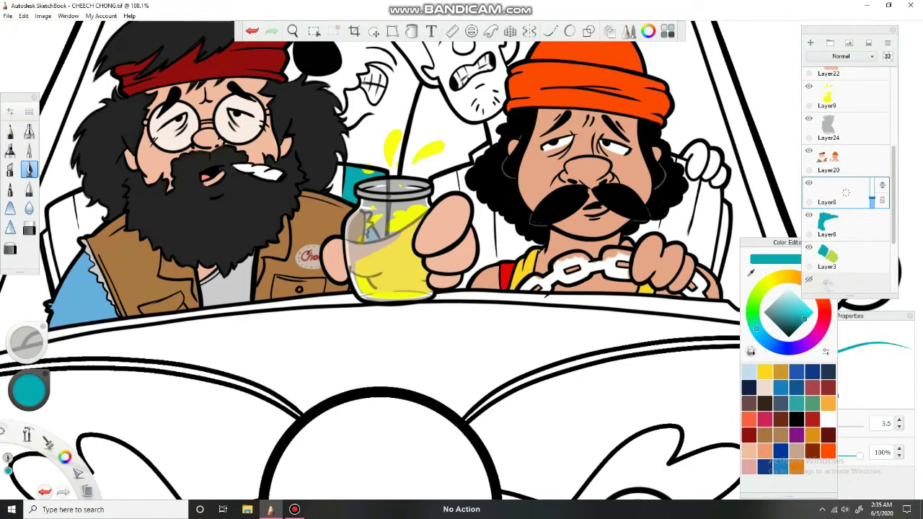
pyautogui.hotkey('ctrl', 'z')
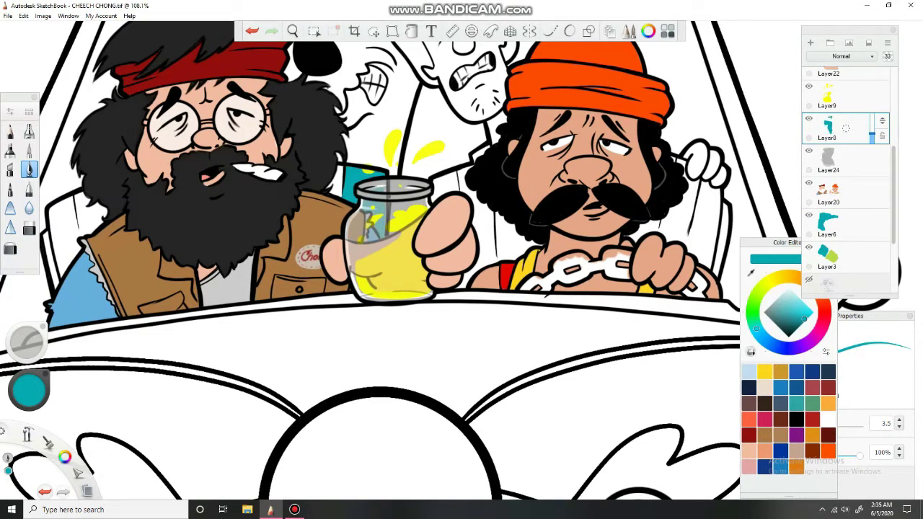
pyautogui.hotkey('ctrl', 'z')
# - Paint the teal stripes on both front seats behind the two men on Layer6
pyautogui.moveTo(65, 202)
pyautogui.mouseDown()
pyautogui.moveTo(52, 224)
pyautogui.moveTo(57, 259)
pyautogui.moveTo(69, 267)
pyautogui.moveTo(77, 242)
pyautogui.moveTo(61, 266)
pyautogui.mouseUp()
pyautogui.scroll(-2, 61, 266)
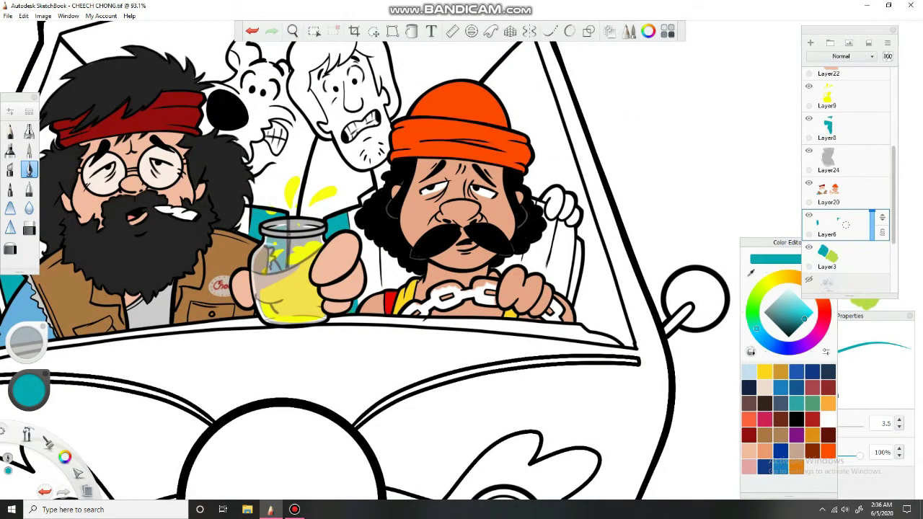
pyautogui.moveTo(555, 224)
pyautogui.mouseDown()
pyautogui.moveTo(572, 250)
pyautogui.moveTo(569, 278)
pyautogui.moveTo(560, 281)
pyautogui.moveTo(567, 252)
pyautogui.mouseUp()
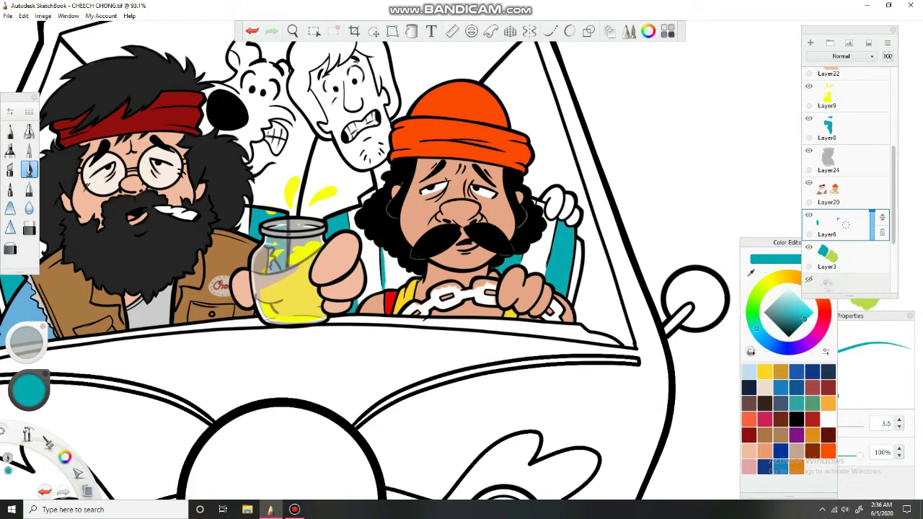
pyautogui.moveTo(383, 250)
pyautogui.mouseDown()
pyautogui.moveTo(394, 283)
pyautogui.moveTo(405, 280)
pyautogui.mouseUp()
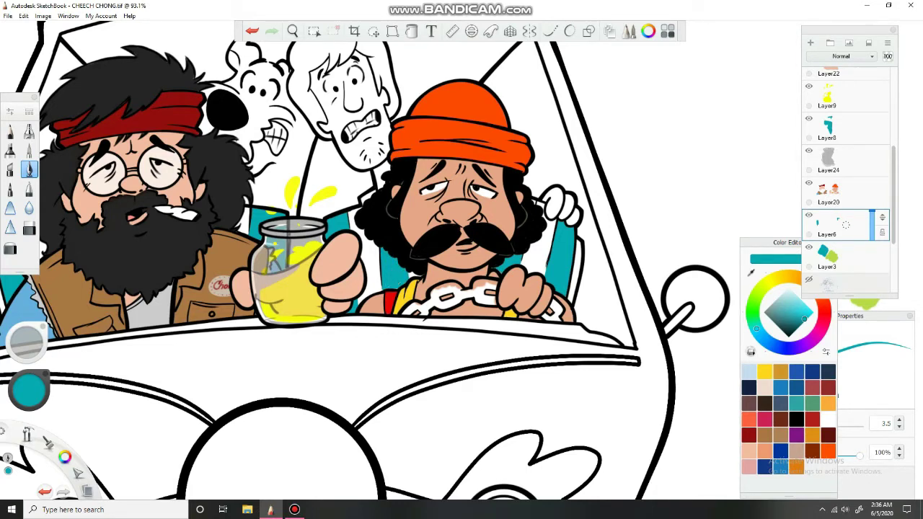
# - Sample the lime green swatch and paint the remaining stripes of the driver's seat with it on Layer6
pyautogui.moveTo(459, 212); pyautogui.dragTo(303, 214)
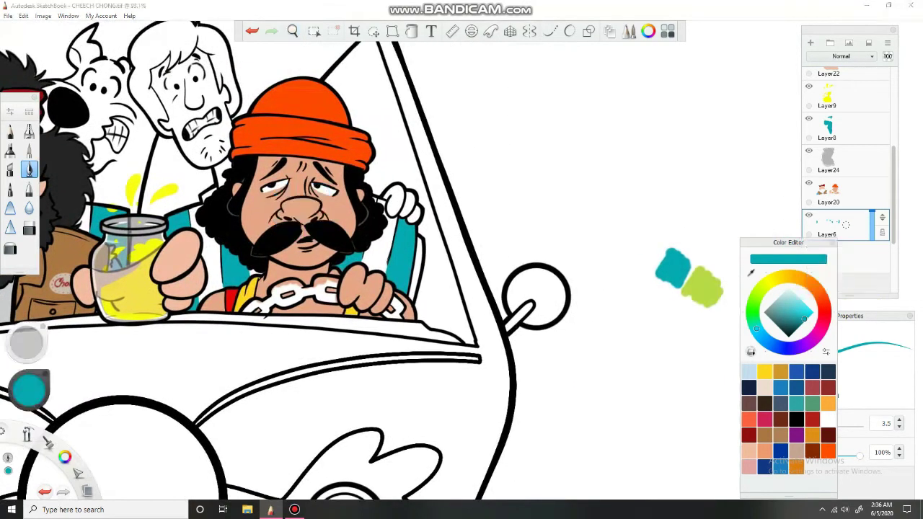
pyautogui.keyDown('alt'); pyautogui.click(703, 289); pyautogui.keyUp('alt')
pyautogui.moveTo(419, 239); pyautogui.dragTo(413, 298)
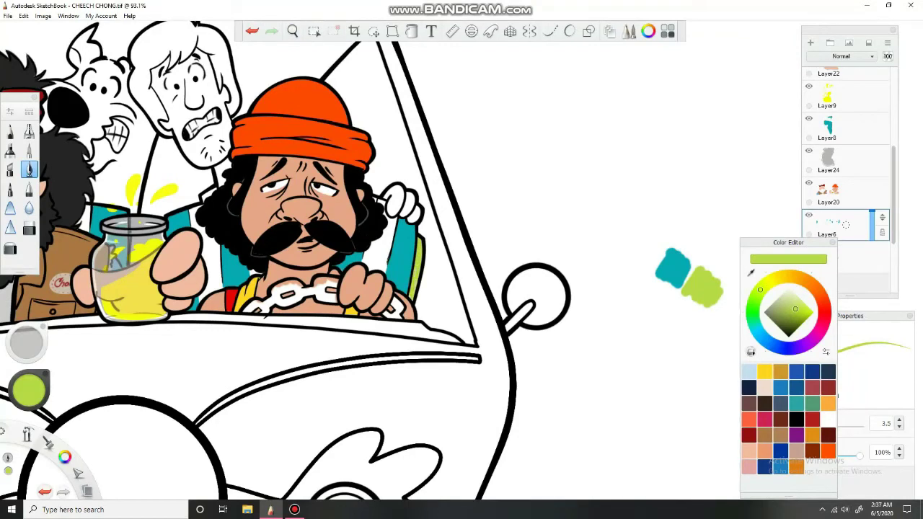
pyautogui.moveTo(381, 229); pyautogui.dragTo(385, 273)
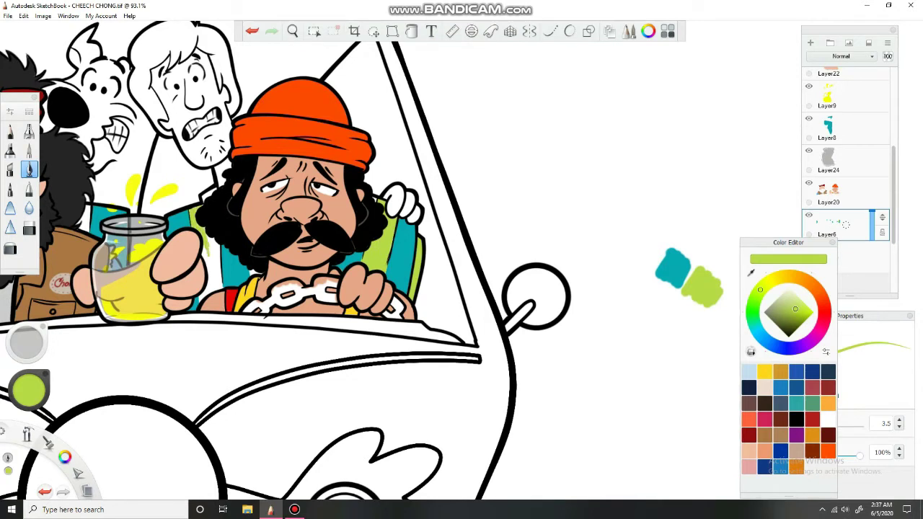
pyautogui.moveTo(210, 237); pyautogui.dragTo(212, 287)
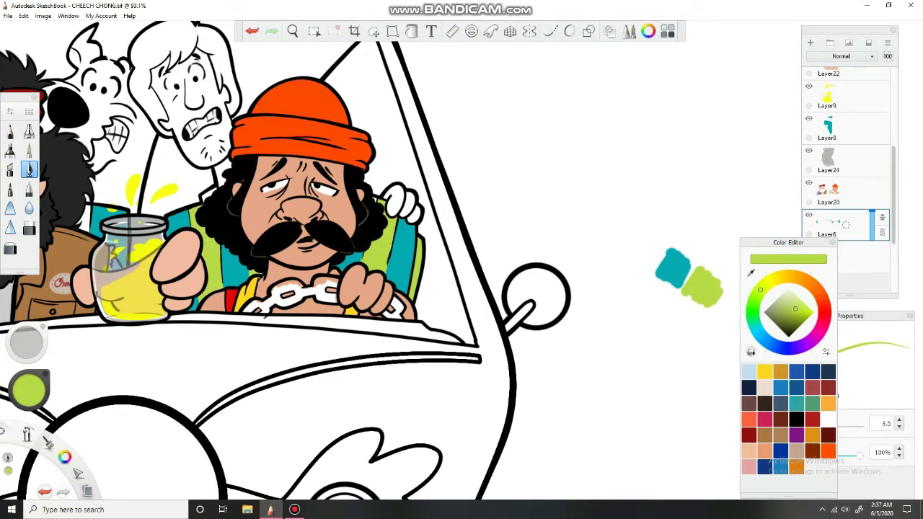
pyautogui.keyDown('alt'); pyautogui.click(672, 269); pyautogui.keyUp('alt')
pyautogui.keyDown('alt'); pyautogui.click(691, 289); pyautogui.keyUp('alt')
# - Paint the remaining stripes of the bearded man's seat lime green on Layer6
pyautogui.moveTo(219, 220); pyautogui.dragTo(433, 221)
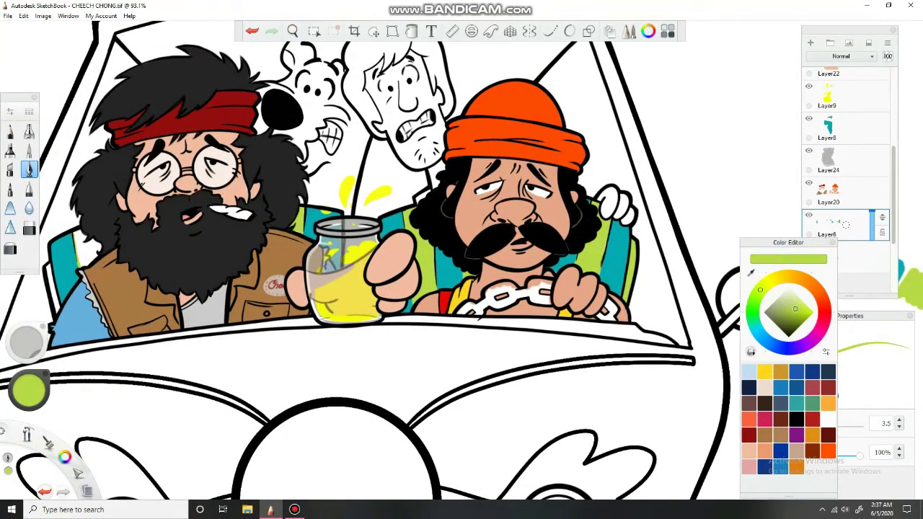
pyautogui.moveTo(80, 231); pyautogui.dragTo(84, 266)
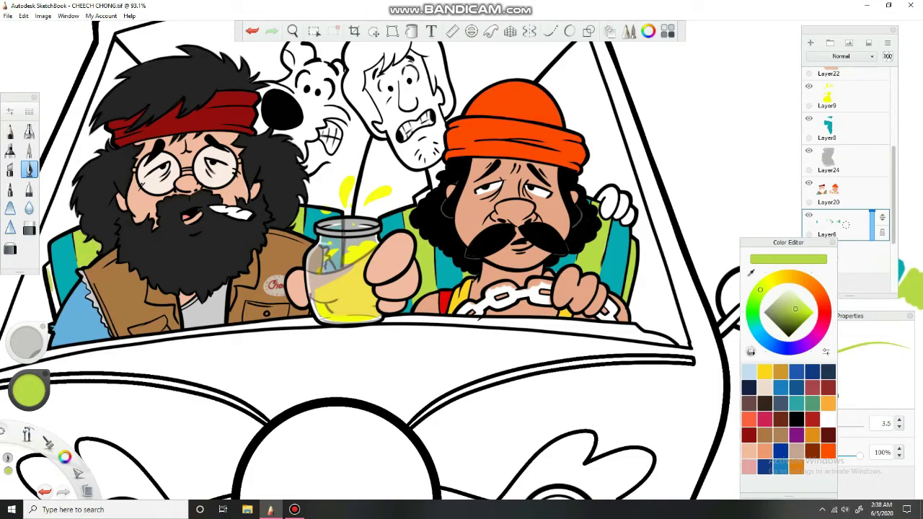
pyautogui.moveTo(346, 267); pyautogui.dragTo(368, 209)
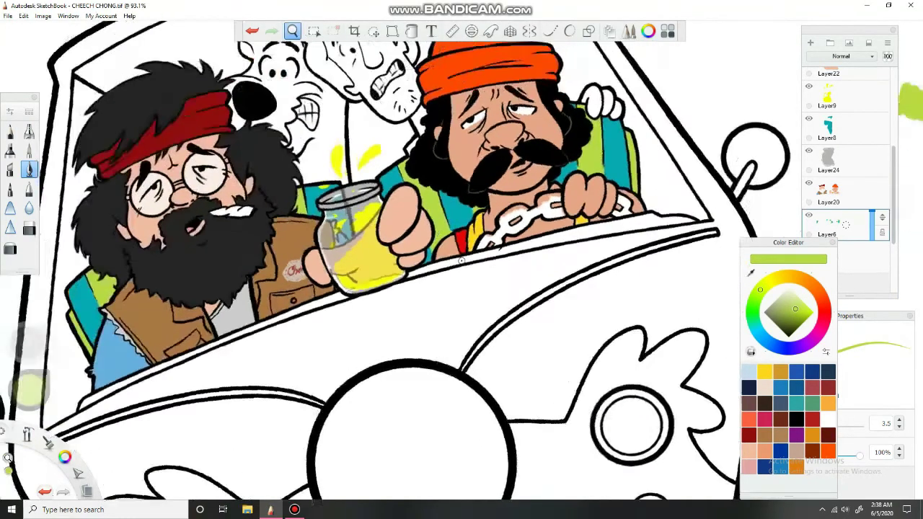
pyautogui.keyDown('alt'); pyautogui.click(258, 288); pyautogui.keyUp('alt')
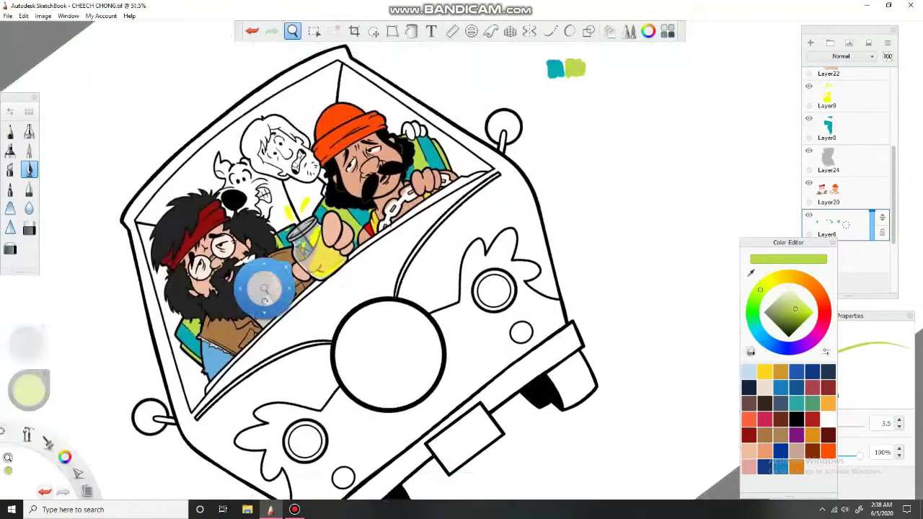
# - Paint the van's rear interior behind the passengers teal on Layer6 with a wider brush
pyautogui.scroll(3, 846, 216)
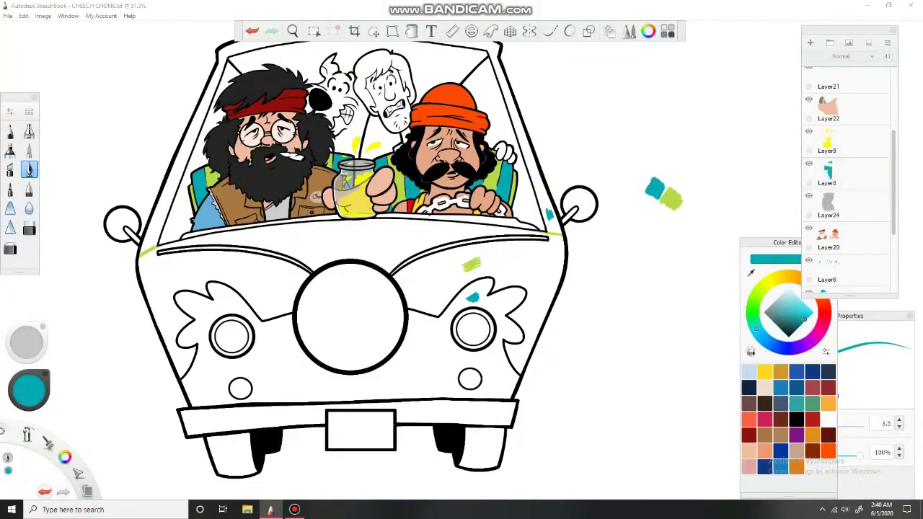
pyautogui.scroll(-2, 845, 217)
pyautogui.click(846, 210)
pyautogui.moveTo(399, 220); pyautogui.dragTo(377, 274)
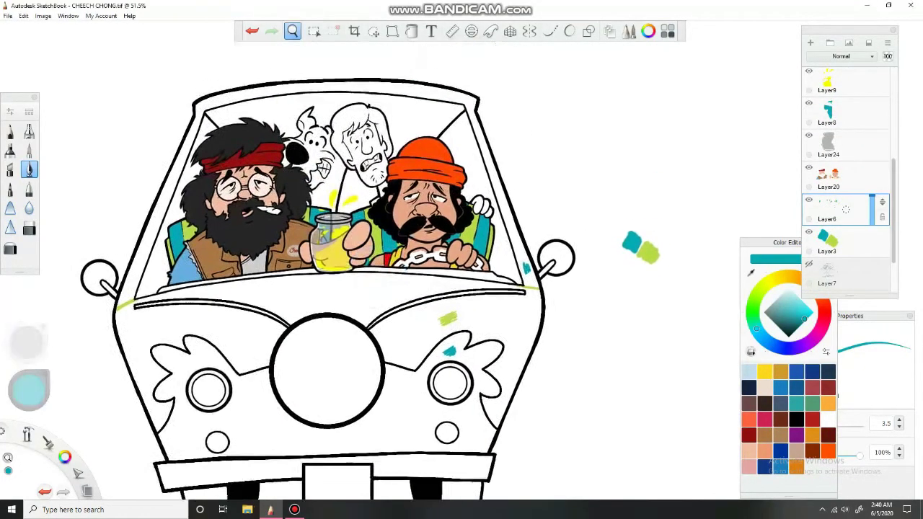
pyautogui.click(29, 150)
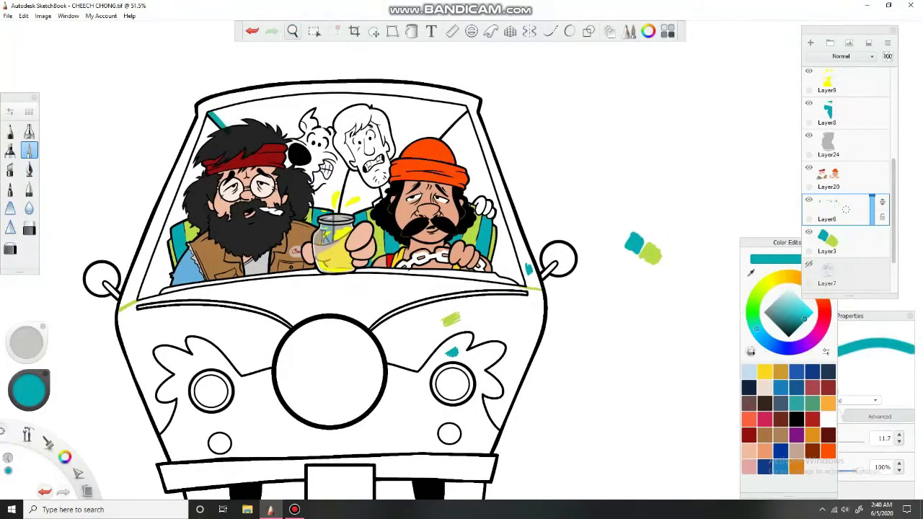
pyautogui.moveTo(217, 121)
pyautogui.mouseDown()
pyautogui.moveTo(237, 324)
pyautogui.moveTo(179, 317)
pyautogui.moveTo(278, 224)
pyautogui.moveTo(209, 278)
pyautogui.moveTo(213, 202)
pyautogui.moveTo(246, 151)
pyautogui.moveTo(267, 166)
pyautogui.moveTo(283, 157)
pyautogui.moveTo(256, 116)
pyautogui.moveTo(310, 68)
pyautogui.moveTo(379, 115)
pyautogui.moveTo(372, 69)
pyautogui.mouseUp()
pyautogui.moveTo(364, 189)
pyautogui.mouseDown()
pyautogui.moveTo(382, 202)
pyautogui.moveTo(393, 191)
pyautogui.moveTo(422, 216)
pyautogui.moveTo(404, 228)
pyautogui.mouseUp()
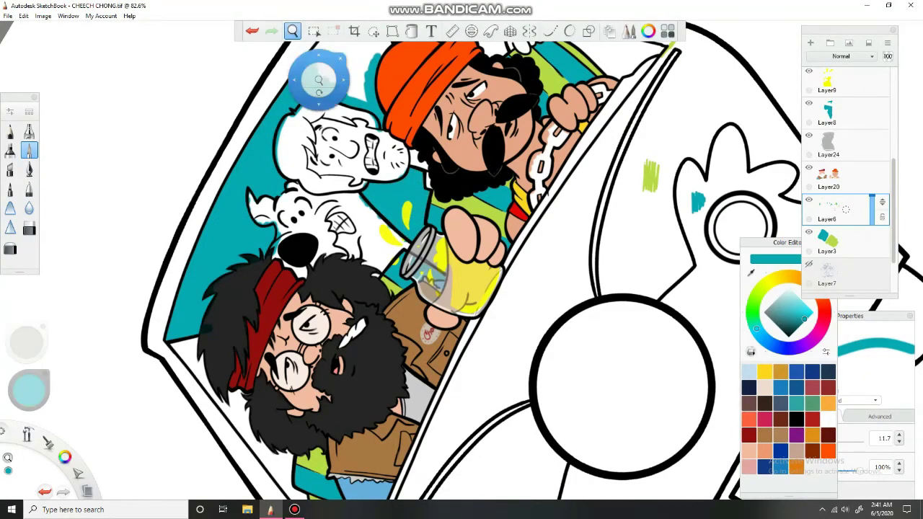
pyautogui.moveTo(320, 78)
pyautogui.mouseDown()
pyautogui.moveTo(433, 123)
pyautogui.moveTo(441, 145)
pyautogui.moveTo(357, 148)
pyautogui.moveTo(414, 173)
pyautogui.moveTo(375, 209)
pyautogui.moveTo(404, 202)
pyautogui.mouseUp()
pyautogui.moveTo(382, 245)
pyautogui.mouseDown()
pyautogui.moveTo(328, 162)
pyautogui.moveTo(303, 144)
pyautogui.moveTo(253, 159)
pyautogui.moveTo(253, 193)
pyautogui.moveTo(275, 205)
pyautogui.moveTo(311, 289)
pyautogui.mouseUp()
# - Apply a vertical linear gradient fill from teal to black to the interior, ending just above the jar
pyautogui.click(411, 31)
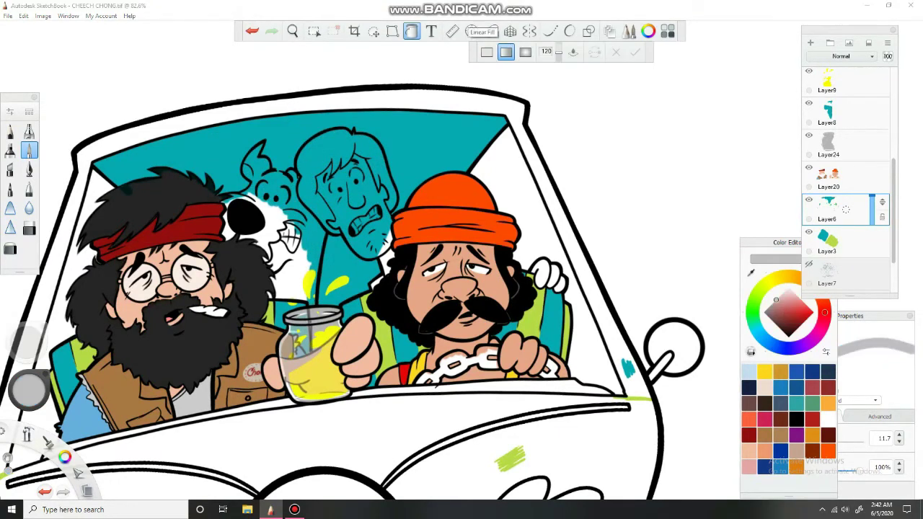
pyautogui.moveTo(339, 114); pyautogui.dragTo(341, 376)
pyautogui.click(796, 404)
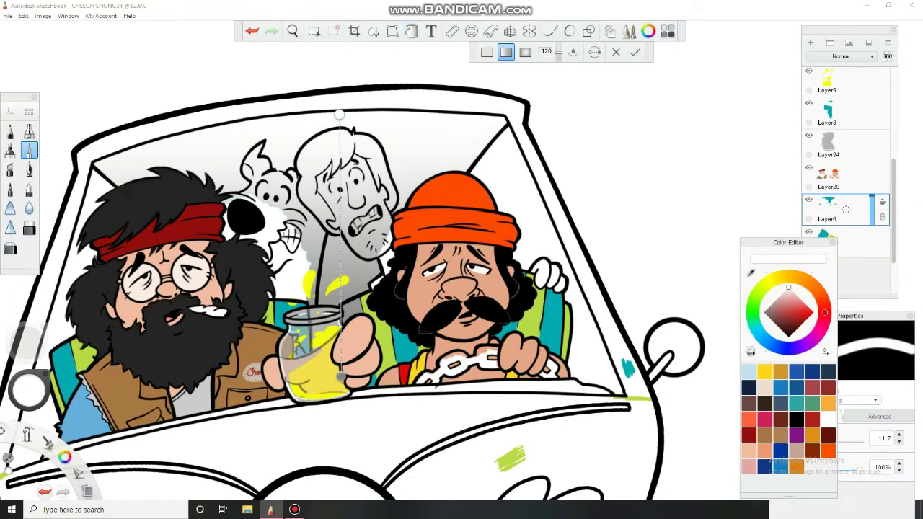
pyautogui.click(797, 418)
pyautogui.moveTo(341, 376); pyautogui.dragTo(351, 278)
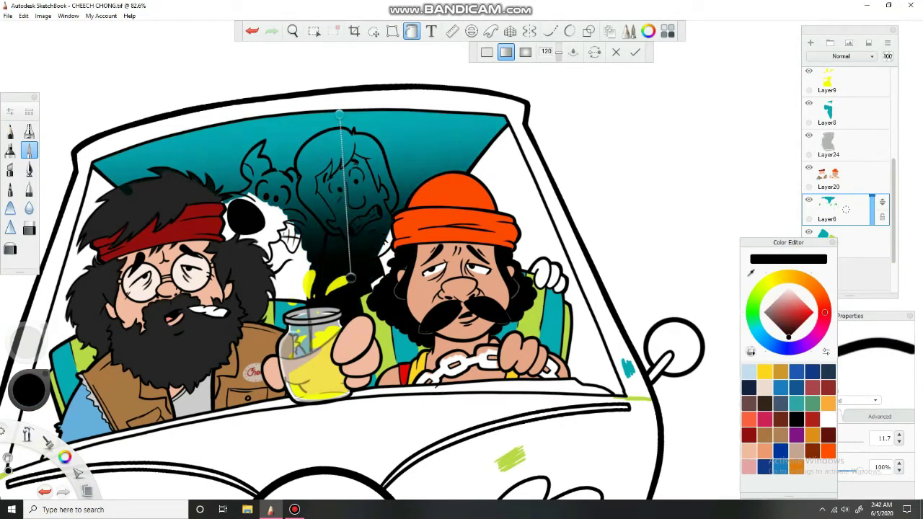
# - Hide Layer6, add a new layer above it and begin painting the frightened rear passenger's hair dark reddish brown
pyautogui.click(809, 200)
pyautogui.scroll(-1, 809, 200)
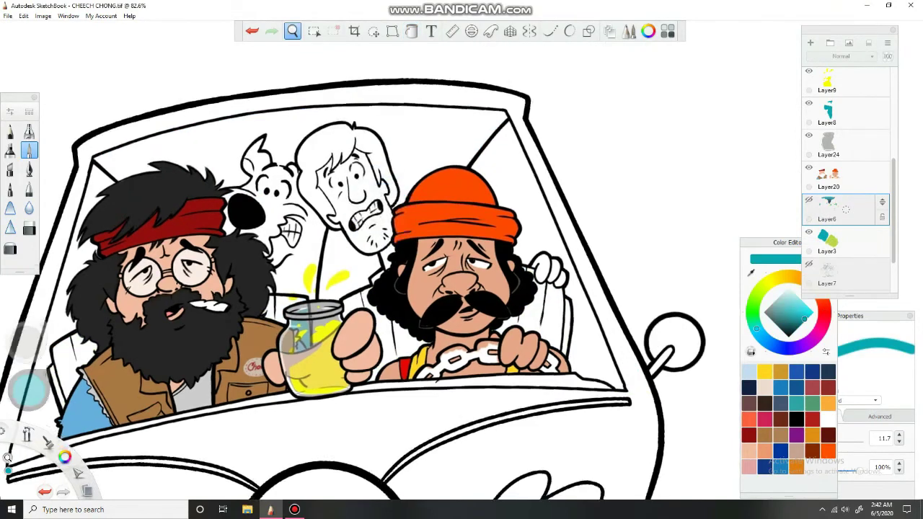
pyautogui.hotkey('ctrl', 'shift', 'n')
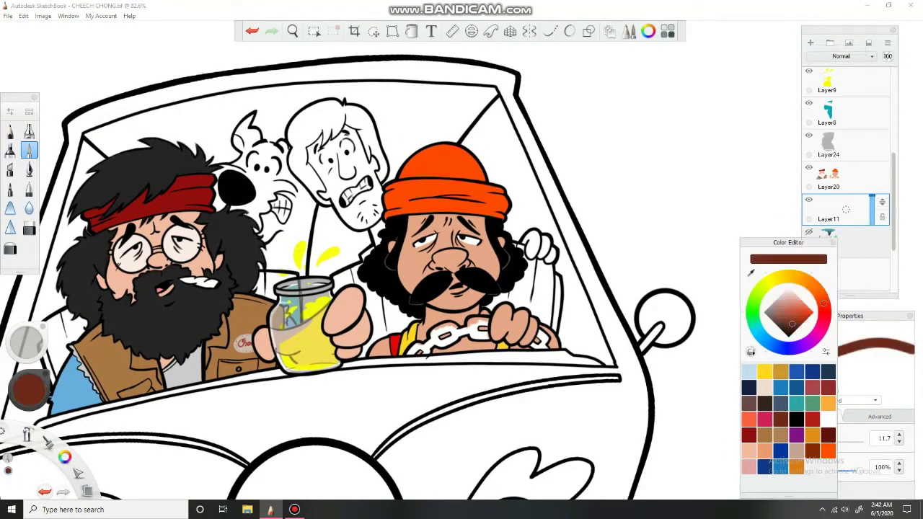
pyautogui.moveTo(290, 152)
pyautogui.mouseDown()
pyautogui.moveTo(299, 168)
pyautogui.moveTo(306, 148)
pyautogui.moveTo(326, 212)
pyautogui.mouseUp()
pyautogui.scroll(2, 340, 181)
pyautogui.moveTo(324, 178); pyautogui.dragTo(331, 244)
pyautogui.moveTo(296, 181); pyautogui.dragTo(318, 216)
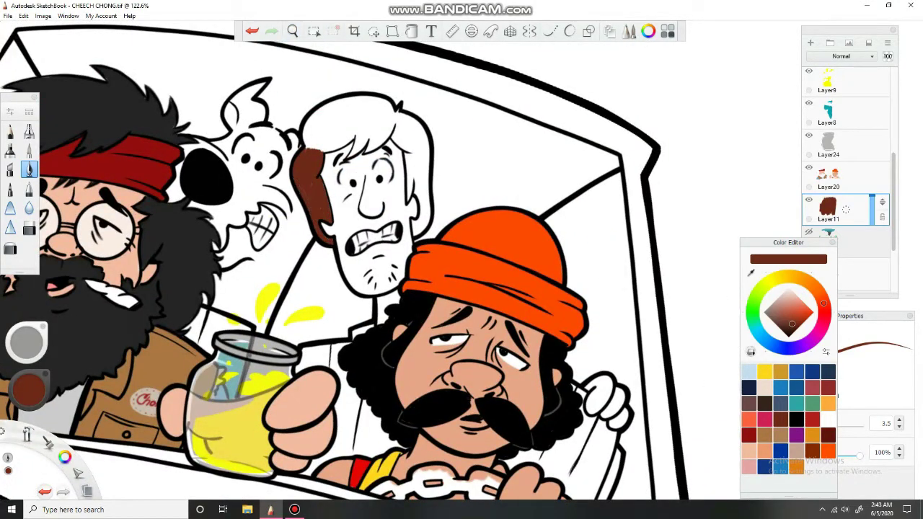
# - Paint the fringe, far side and crown of the rear passenger's hair dark reddish brown on Layer11
pyautogui.moveTo(320, 152)
pyautogui.mouseDown()
pyautogui.moveTo(394, 127)
pyautogui.moveTo(353, 132)
pyautogui.moveTo(408, 153)
pyautogui.moveTo(426, 235)
pyautogui.mouseUp()
pyautogui.moveTo(418, 160); pyautogui.dragTo(422, 192)
pyautogui.moveTo(428, 141)
pyautogui.mouseDown()
pyautogui.moveTo(427, 186)
pyautogui.moveTo(428, 155)
pyautogui.mouseUp()
pyautogui.moveTo(410, 118)
pyautogui.mouseDown()
pyautogui.moveTo(426, 138)
pyautogui.moveTo(413, 145)
pyautogui.moveTo(425, 160)
pyautogui.mouseUp()
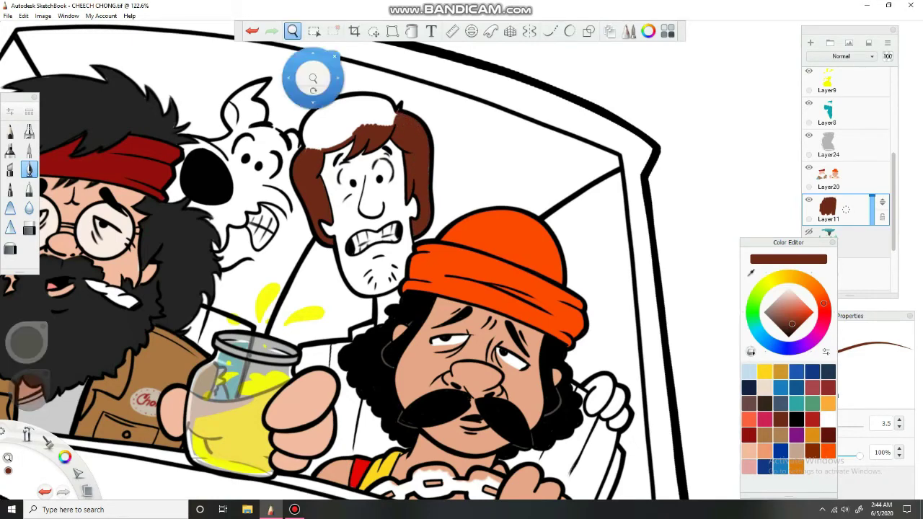
pyautogui.moveTo(314, 79); pyautogui.dragTo(274, 116)
pyautogui.click(29, 149)
pyautogui.moveTo(318, 187); pyautogui.dragTo(267, 256)
pyautogui.click(29, 168)
pyautogui.moveTo(433, 217)
pyautogui.mouseDown()
pyautogui.moveTo(462, 180)
pyautogui.moveTo(432, 80)
pyautogui.mouseUp()
# - Sample the light skin tone from the hand holding the jar and paint the edges of the rear passenger's face and neck
pyautogui.keyDown('alt'); pyautogui.click(317, 433); pyautogui.keyUp('alt')
pyautogui.moveTo(335, 241); pyautogui.dragTo(325, 161)
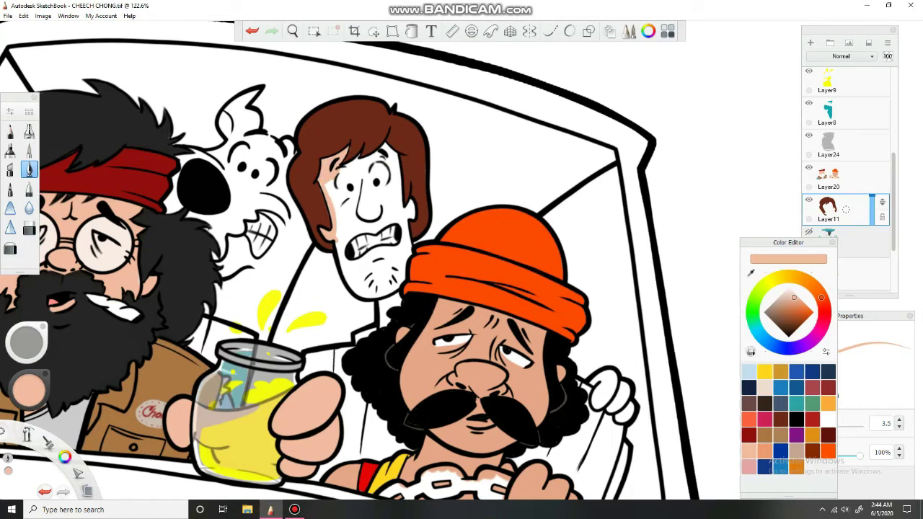
pyautogui.moveTo(386, 144)
pyautogui.mouseDown()
pyautogui.moveTo(409, 224)
pyautogui.moveTo(401, 255)
pyautogui.mouseUp()
pyautogui.moveTo(409, 224); pyautogui.dragTo(384, 327)
pyautogui.moveTo(342, 239); pyautogui.dragTo(350, 290)
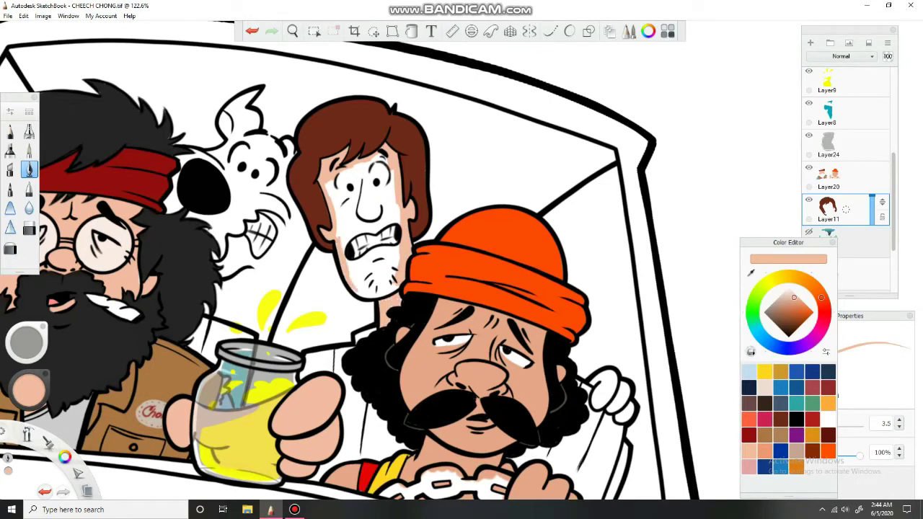
# - Fill the rest of the rear passenger's face and chin with the light skin tone using a wider brush
pyautogui.click(28, 149)
pyautogui.moveTo(330, 170); pyautogui.dragTo(366, 248)
pyautogui.moveTo(375, 156); pyautogui.dragTo(392, 241)
pyautogui.moveTo(395, 194); pyautogui.dragTo(394, 285)
pyautogui.moveTo(381, 241); pyautogui.dragTo(382, 291)
pyautogui.moveTo(356, 247); pyautogui.dragTo(360, 289)
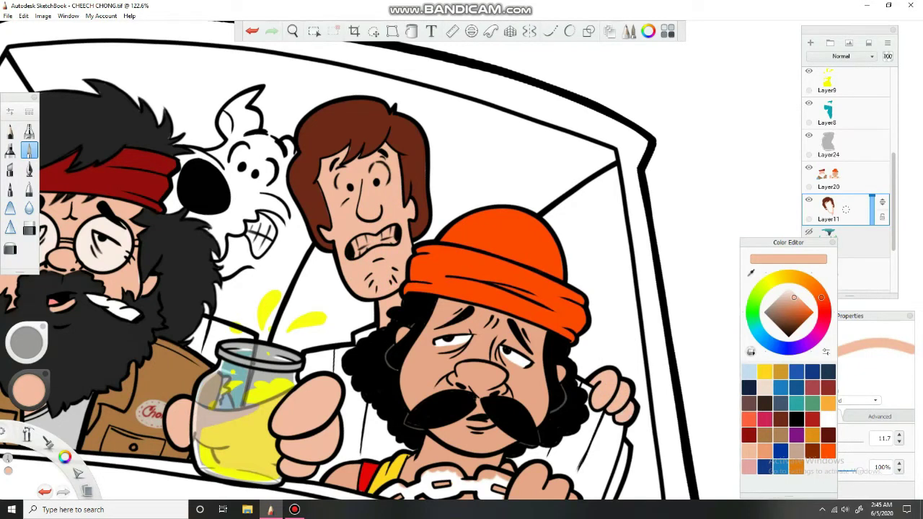
# - Choose a medium green and paint the rear passenger's visible shirt collar on Layer11
pyautogui.click(753, 317)
pyautogui.click(798, 319)
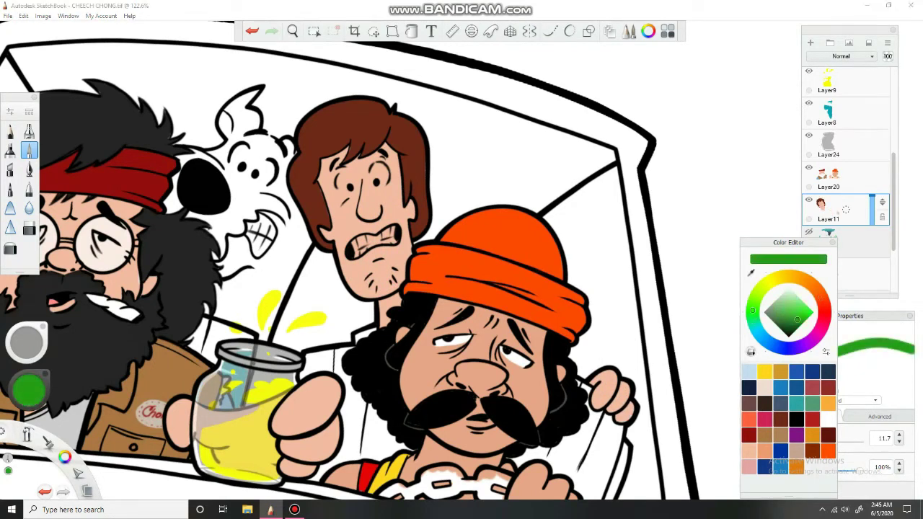
pyautogui.click(29, 168)
pyautogui.moveTo(357, 340); pyautogui.dragTo(373, 333)
# - Recolour the rear passenger's hair orange-brown with a solid fill on Layer11
pyautogui.moveTo(370, 194); pyautogui.dragTo(465, 199)
pyautogui.scroll(-5, 461, 260)
pyautogui.moveTo(28, 389)
pyautogui.mouseDown()
pyautogui.moveTo(324, 470)
pyautogui.moveTo(767, 209)
pyautogui.mouseUp()
pyautogui.click(411, 31)
pyautogui.moveTo(361, 147); pyautogui.dragTo(448, 148)
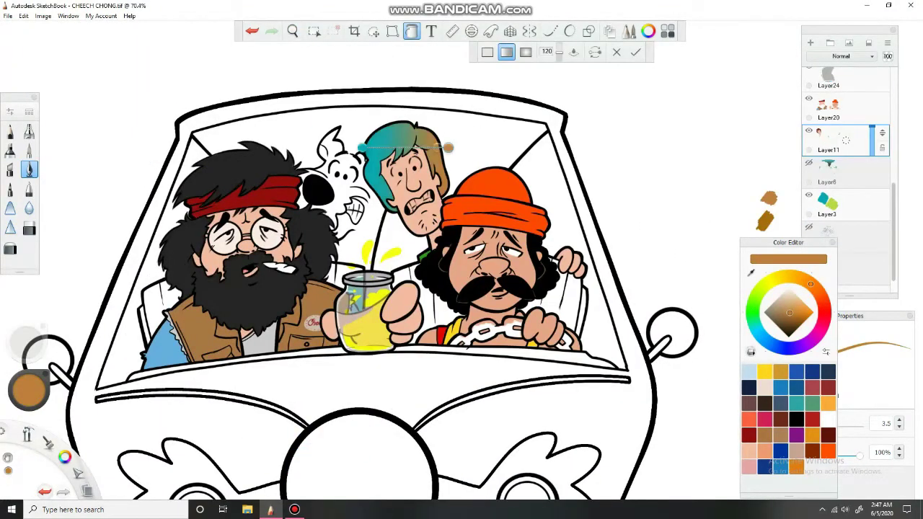
pyautogui.click(487, 52)
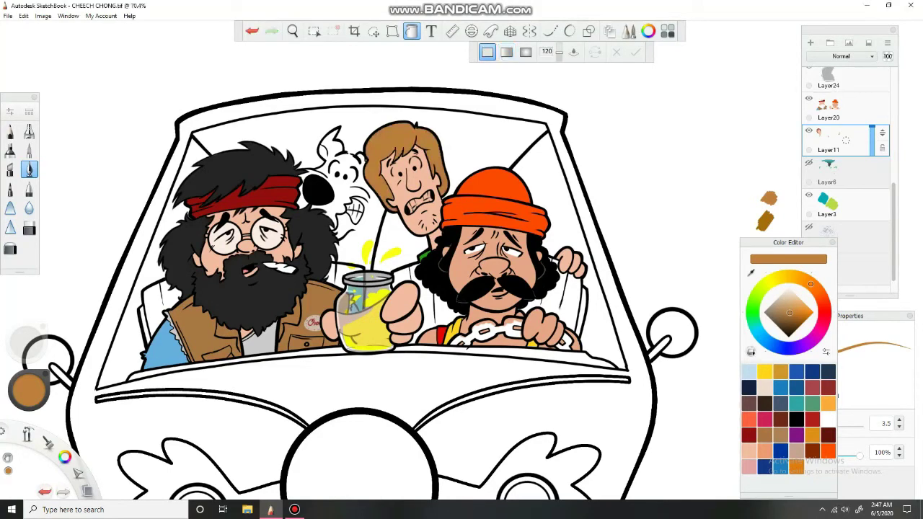
pyautogui.moveTo(798, 313); pyautogui.dragTo(799, 313)
# - Paint the dog's ear, head, snout and neck golden brown on Layer11
pyautogui.scroll(4, 376, 238)
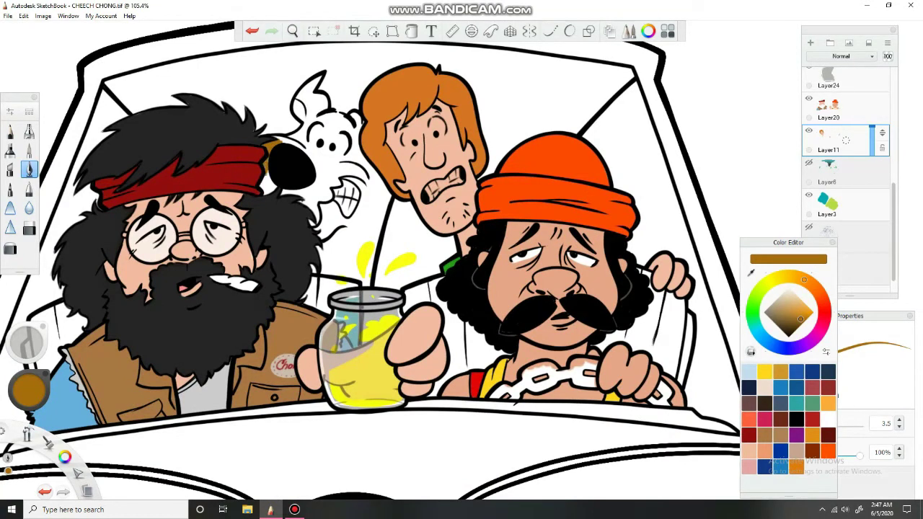
pyautogui.moveTo(264, 173); pyautogui.dragTo(269, 195)
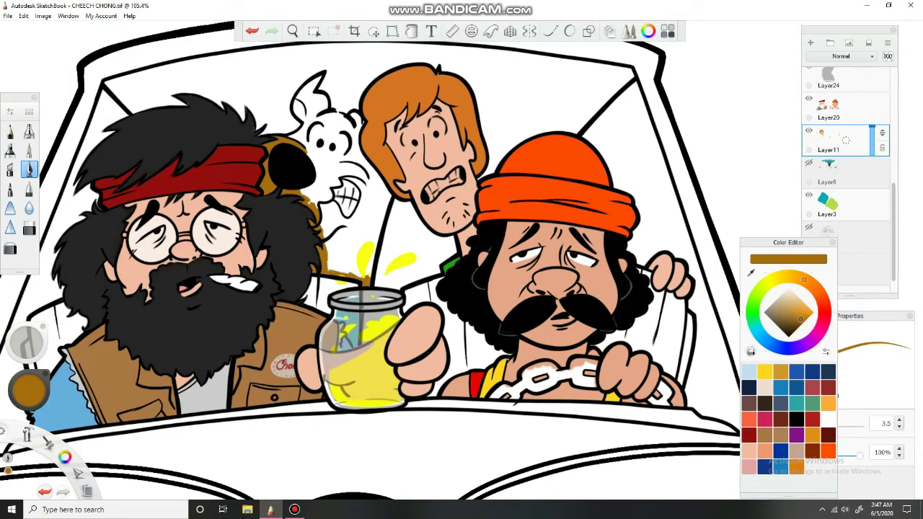
pyautogui.moveTo(371, 238)
pyautogui.mouseDown()
pyautogui.moveTo(368, 276)
pyautogui.moveTo(352, 274)
pyautogui.mouseUp()
pyautogui.moveTo(317, 78)
pyautogui.mouseDown()
pyautogui.moveTo(297, 108)
pyautogui.moveTo(326, 116)
pyautogui.moveTo(388, 196)
pyautogui.moveTo(372, 246)
pyautogui.mouseUp()
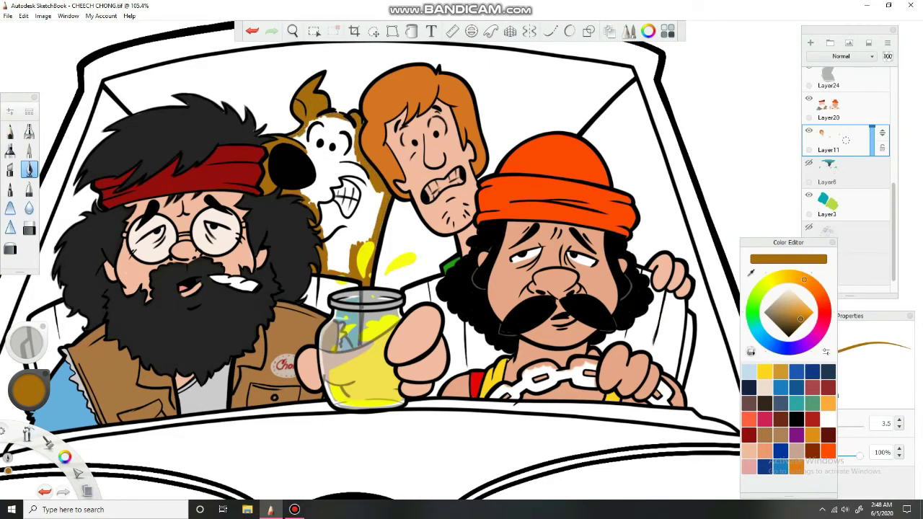
pyautogui.click(297, 138)
pyautogui.hotkey('ctrl', 'z')
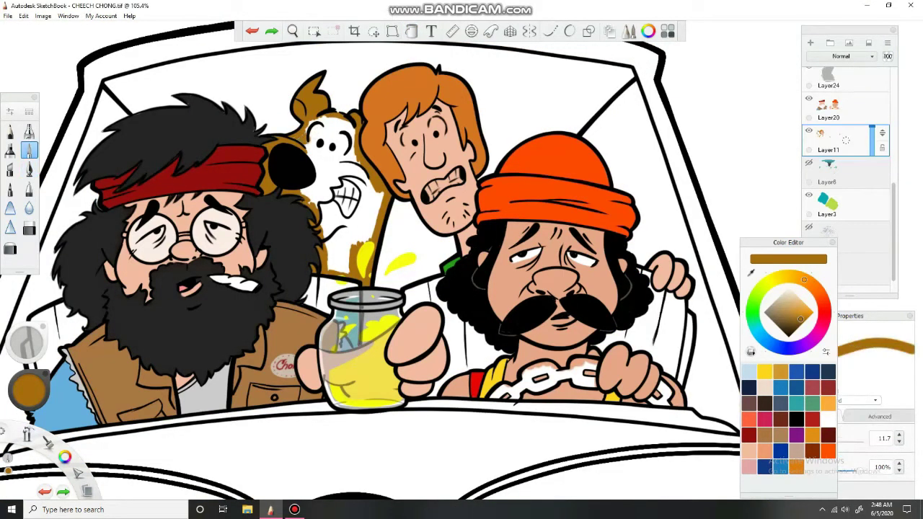
pyautogui.moveTo(306, 121)
pyautogui.mouseDown()
pyautogui.moveTo(352, 171)
pyautogui.moveTo(369, 230)
pyautogui.moveTo(338, 271)
pyautogui.moveTo(310, 177)
pyautogui.moveTo(354, 245)
pyautogui.mouseUp()
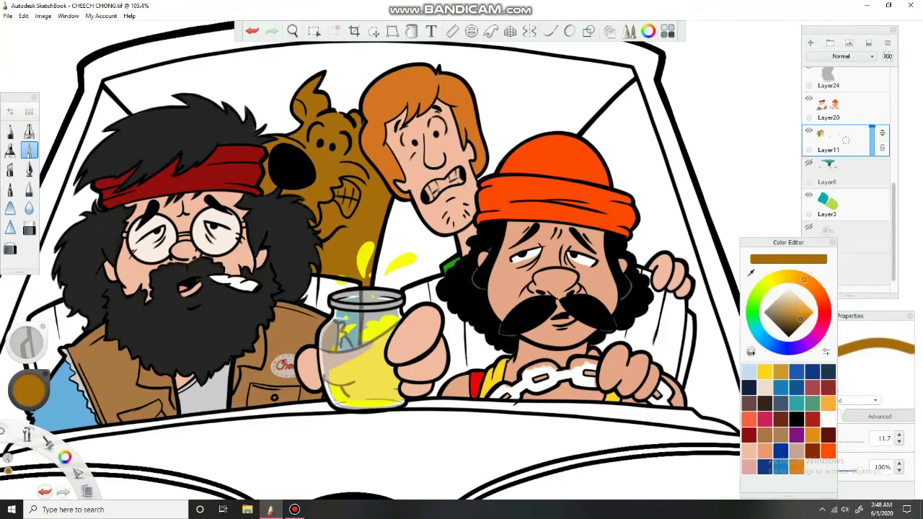
# - Paint the golden brown area showing through the jar on Layer8
pyautogui.scroll(3, 844, 180)
pyautogui.click(837, 130)
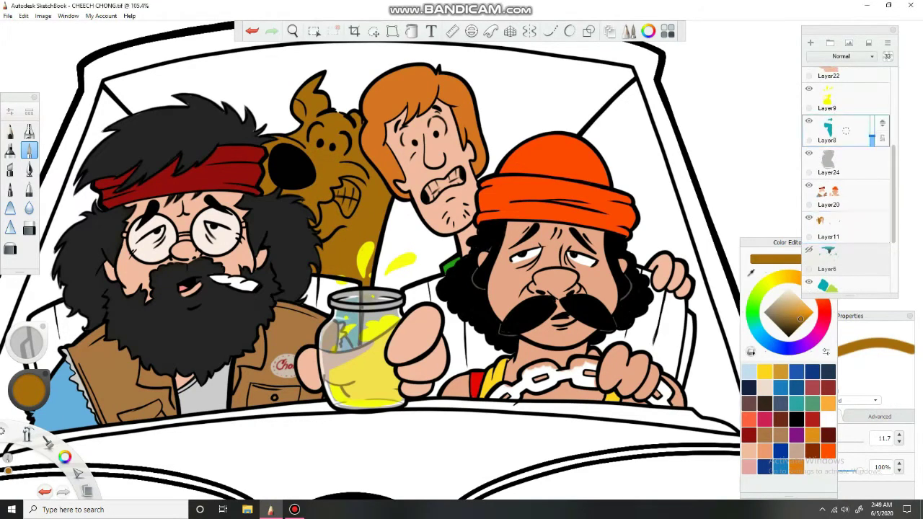
pyautogui.scroll(-2, 368, 198)
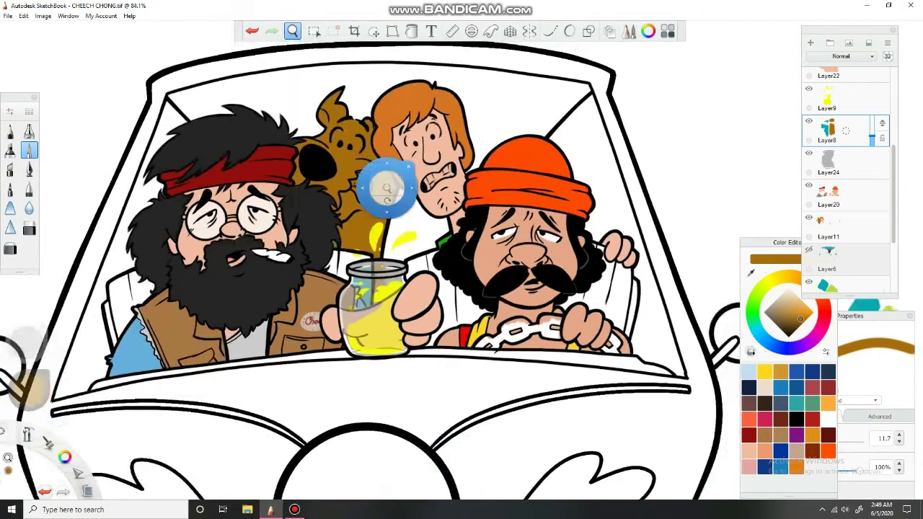
# - Paint the teeth of the rear passenger and the dog white on Layer11, and show Layer6 again
pyautogui.click(837, 228)
pyautogui.scroll(2, 394, 231)
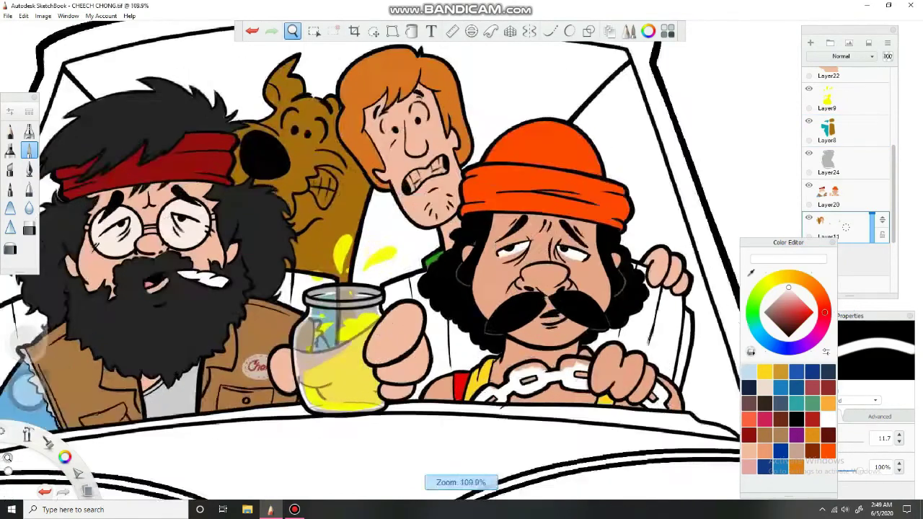
pyautogui.moveTo(409, 170)
pyautogui.mouseDown()
pyautogui.moveTo(424, 183)
pyautogui.moveTo(433, 174)
pyautogui.mouseUp()
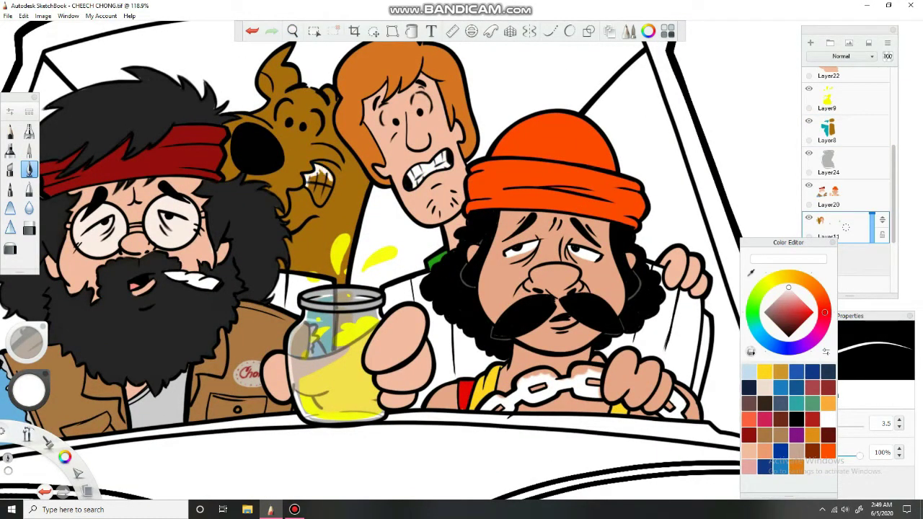
pyautogui.moveTo(318, 172); pyautogui.dragTo(323, 199)
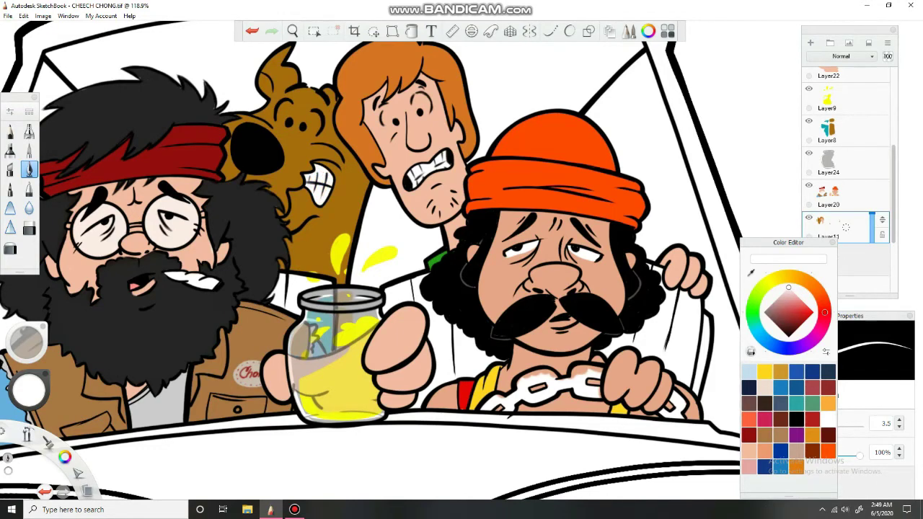
pyautogui.scroll(-5, 372, 144)
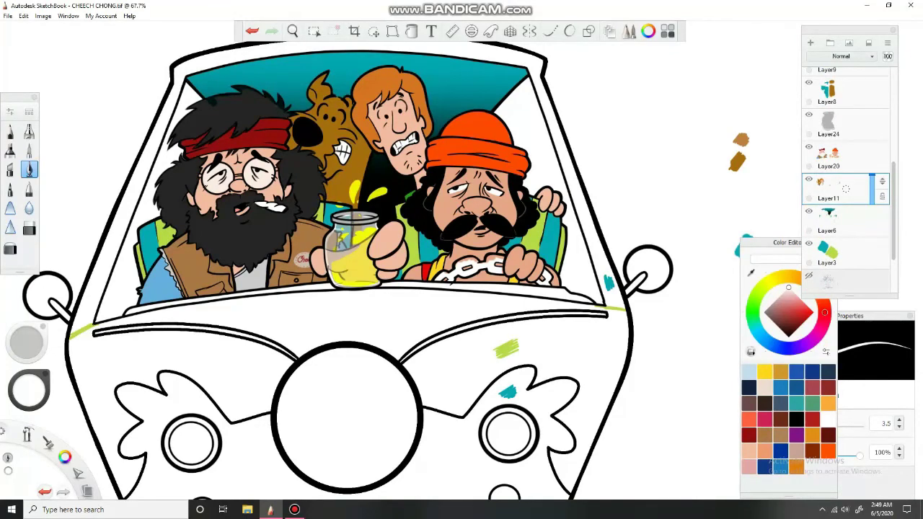
# - Add a new layer above Layer20 and paint the chain steering wheel dark grey on it
pyautogui.moveTo(462, 261); pyautogui.dragTo(476, 306)
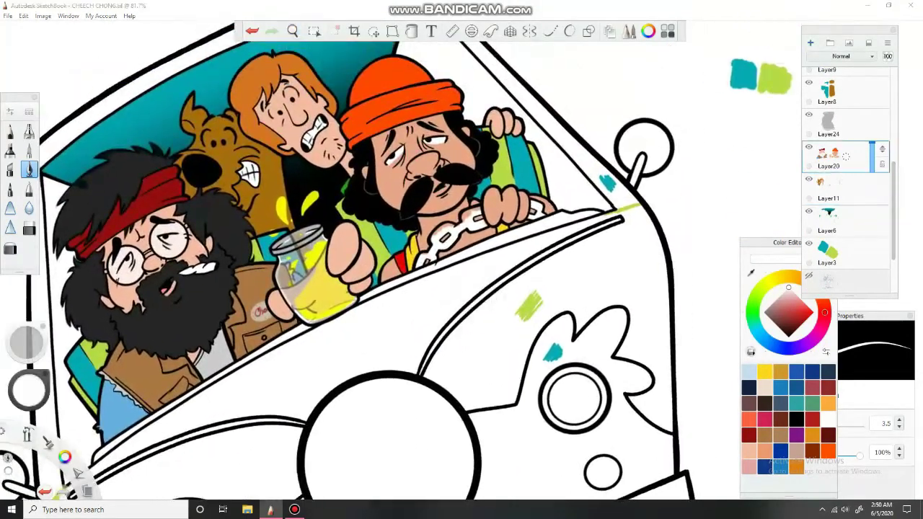
pyautogui.hotkey('ctrl', 'shift', 'n')
pyautogui.moveTo(497, 206); pyautogui.dragTo(498, 204)
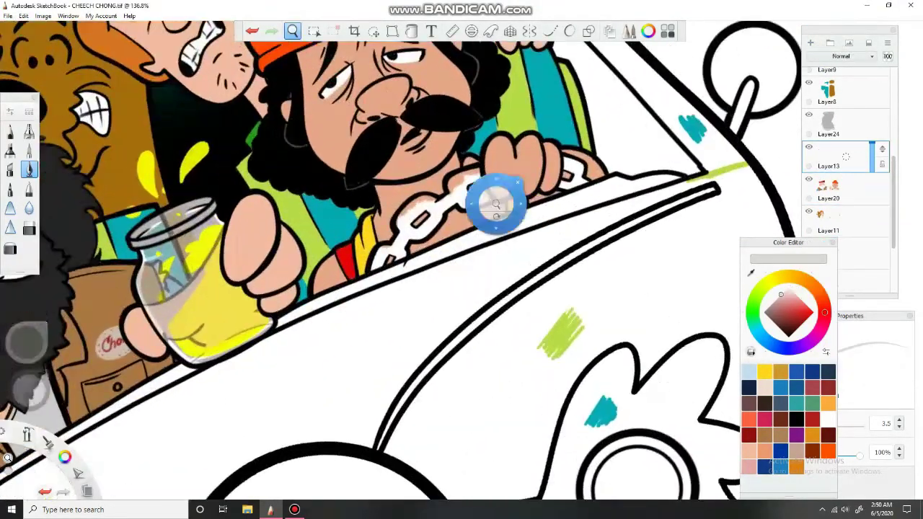
pyautogui.moveTo(403, 217); pyautogui.dragTo(424, 205)
pyautogui.moveTo(29, 382); pyautogui.dragTo(29, 397)
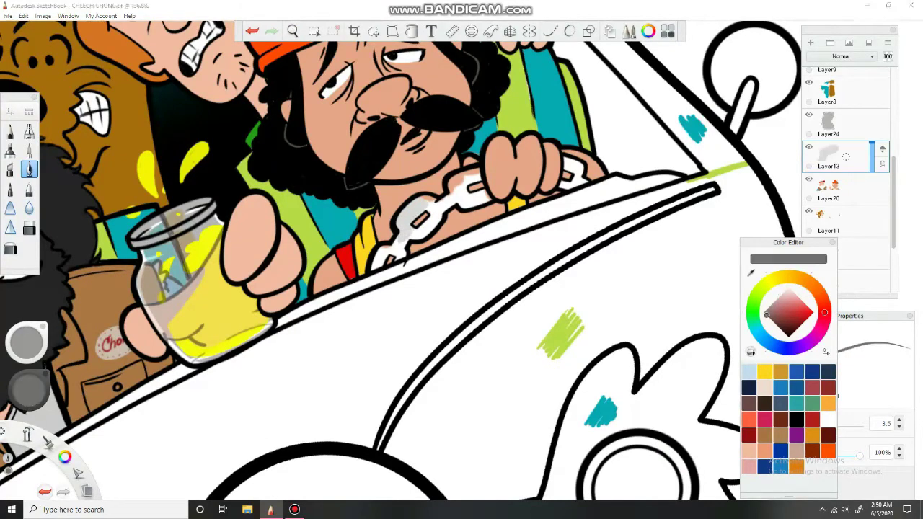
pyautogui.moveTo(419, 200)
pyautogui.mouseDown()
pyautogui.moveTo(398, 222)
pyautogui.moveTo(401, 235)
pyautogui.mouseUp()
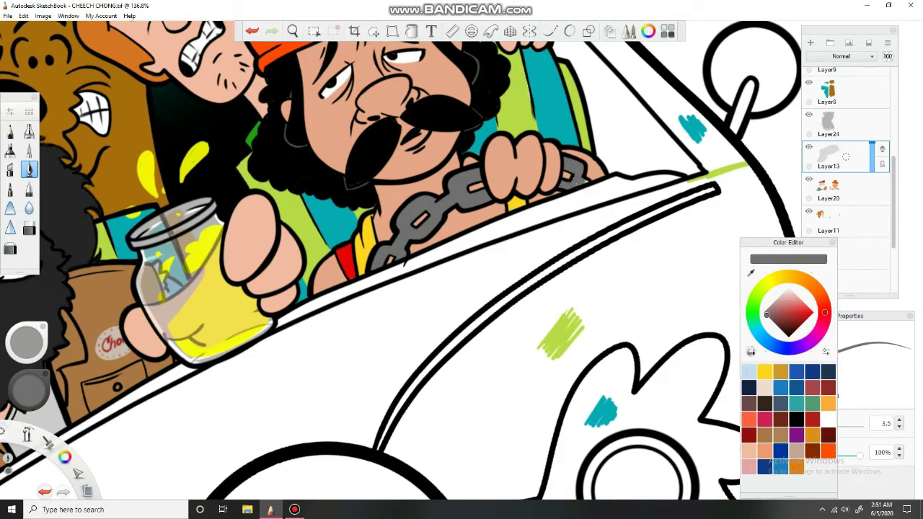
# - Erase the stray ink mark below the chain on Layer5
pyautogui.scroll(5, 848, 180)
pyautogui.click(836, 126)
pyautogui.click(29, 228)
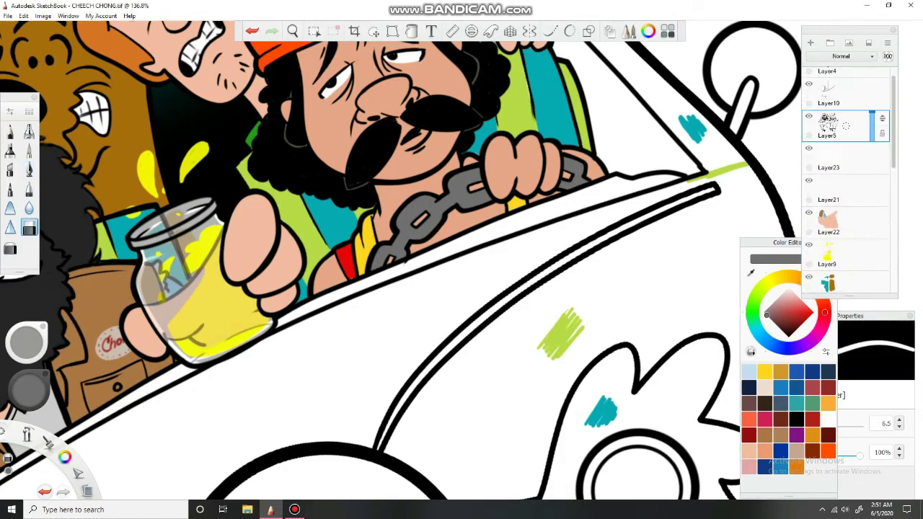
pyautogui.scroll(-6, 329, 93)
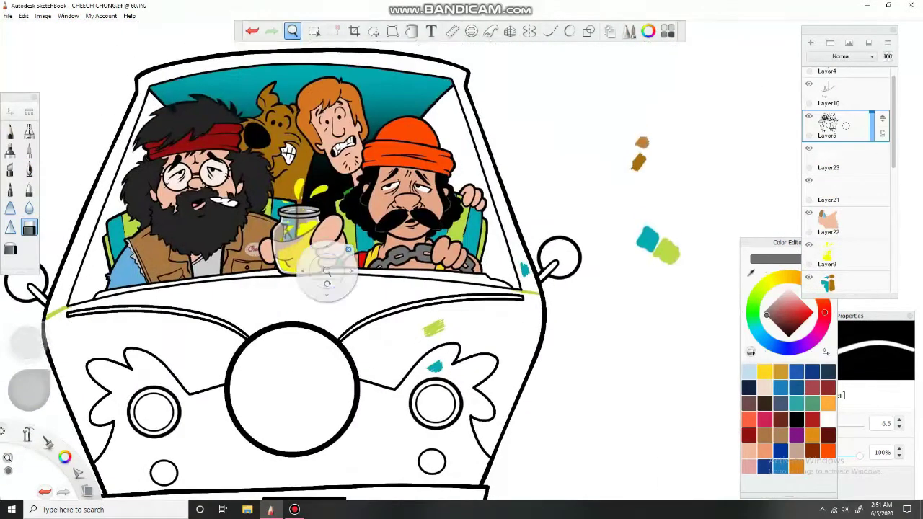
pyautogui.click(29, 168)
pyautogui.scroll(-5, 848, 180)
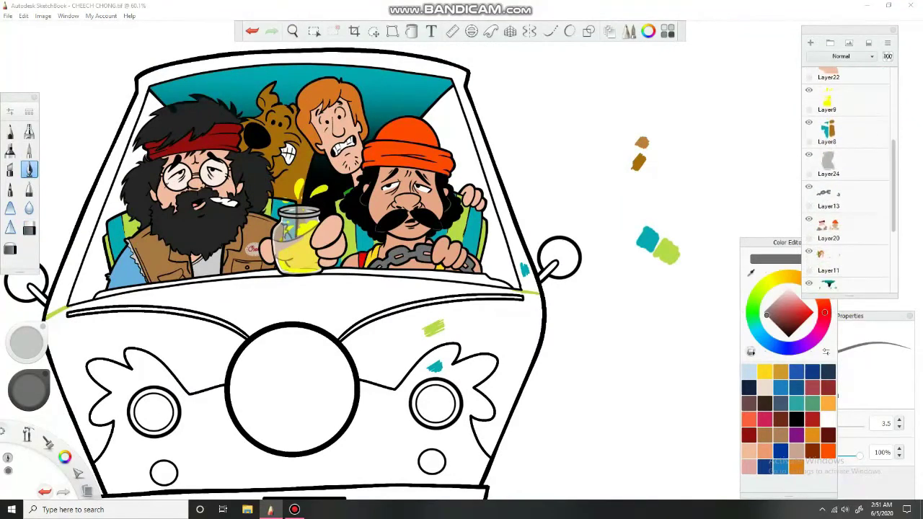
pyautogui.click(836, 193)
pyautogui.press('e')
pyautogui.press('m')
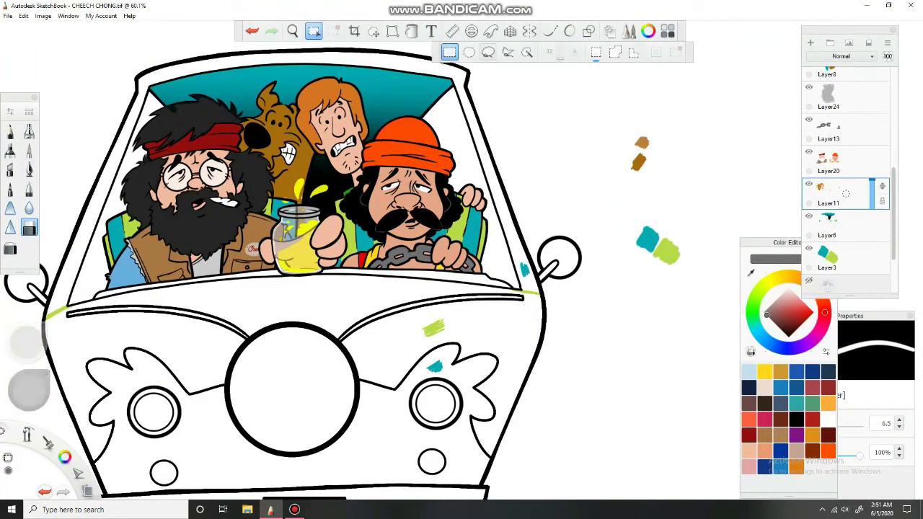
pyautogui.moveTo(658, 124); pyautogui.dragTo(653, 128)
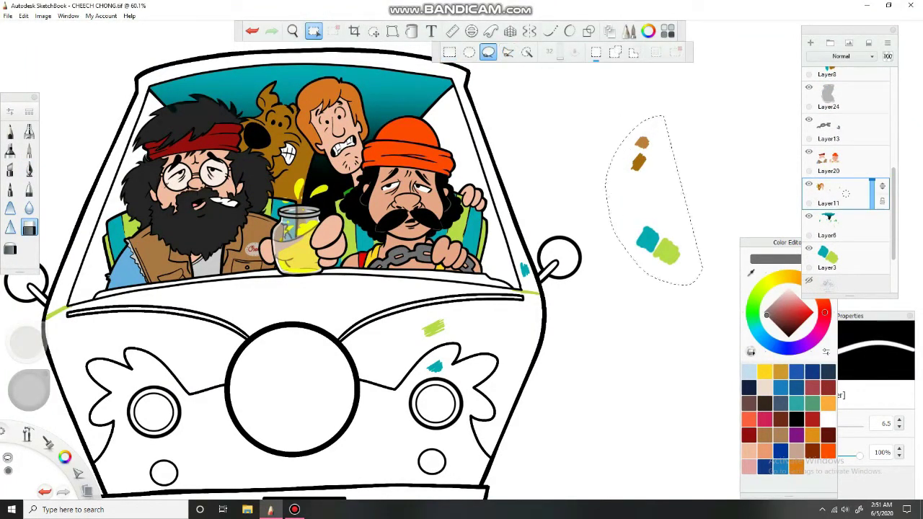
pyautogui.hotkey('ctrl', 'd')
# - Outline the flame-shaped panel on the lower van front in teal on Layer6 with an 11.7 brush
pyautogui.scroll(-2, 847, 181)
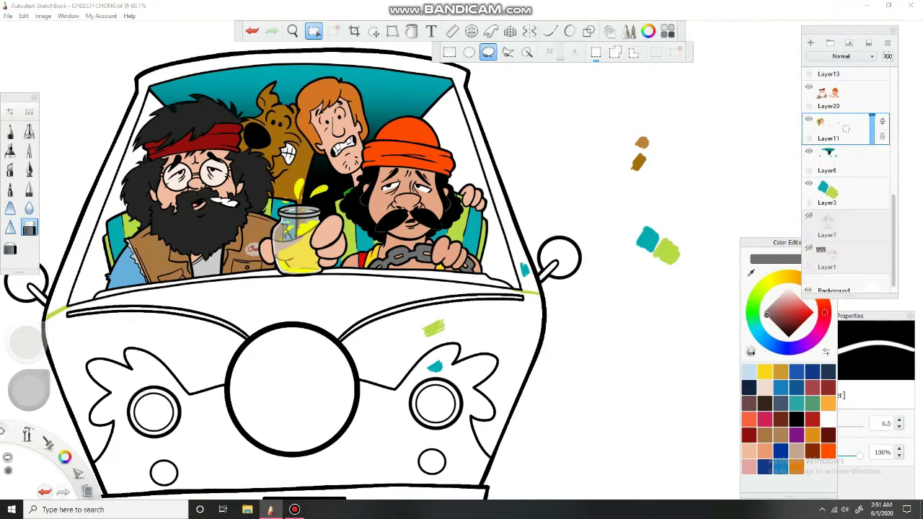
pyautogui.click(827, 159)
pyautogui.press('b')
pyautogui.moveTo(519, 274)
pyautogui.mouseDown()
pyautogui.moveTo(498, 288)
pyautogui.moveTo(501, 296)
pyautogui.mouseUp()
pyautogui.click(28, 150)
pyautogui.moveTo(438, 165)
pyautogui.mouseDown()
pyautogui.moveTo(431, 218)
pyautogui.moveTo(458, 124)
pyautogui.moveTo(450, 174)
pyautogui.moveTo(469, 173)
pyautogui.moveTo(514, 109)
pyautogui.moveTo(509, 166)
pyautogui.moveTo(491, 144)
pyautogui.mouseUp()
pyautogui.moveTo(462, 180)
pyautogui.mouseDown()
pyautogui.moveTo(443, 257)
pyautogui.moveTo(521, 216)
pyautogui.moveTo(544, 169)
pyautogui.moveTo(516, 182)
pyautogui.mouseUp()
pyautogui.moveTo(433, 325); pyautogui.dragTo(454, 202)
pyautogui.moveTo(396, 203)
pyautogui.mouseDown()
pyautogui.moveTo(375, 264)
pyautogui.moveTo(350, 297)
pyautogui.mouseUp()
pyautogui.moveTo(393, 193)
pyautogui.mouseDown()
pyautogui.moveTo(451, 215)
pyautogui.moveTo(427, 259)
pyautogui.moveTo(458, 297)
pyautogui.moveTo(516, 304)
pyautogui.moveTo(575, 331)
pyautogui.moveTo(557, 361)
pyautogui.moveTo(119, 329)
pyautogui.mouseUp()
pyautogui.press('space')
pyautogui.moveTo(314, 108); pyautogui.dragTo(315, 195)
pyautogui.moveTo(433, 173)
pyautogui.mouseDown()
pyautogui.moveTo(444, 256)
pyautogui.moveTo(315, 327)
pyautogui.mouseUp()
pyautogui.press('space')
pyautogui.moveTo(337, 261); pyautogui.dragTo(450, 164)
pyautogui.moveTo(379, 200)
pyautogui.mouseDown()
pyautogui.moveTo(359, 254)
pyautogui.moveTo(271, 260)
pyautogui.moveTo(277, 301)
pyautogui.moveTo(242, 347)
pyautogui.moveTo(285, 382)
pyautogui.moveTo(321, 360)
pyautogui.moveTo(353, 427)
pyautogui.moveTo(411, 412)
pyautogui.moveTo(469, 326)
pyautogui.mouseUp()
# - Fill the outlined lower van front with solid teal up to the bumper and the central circle
pyautogui.click(367, 426)
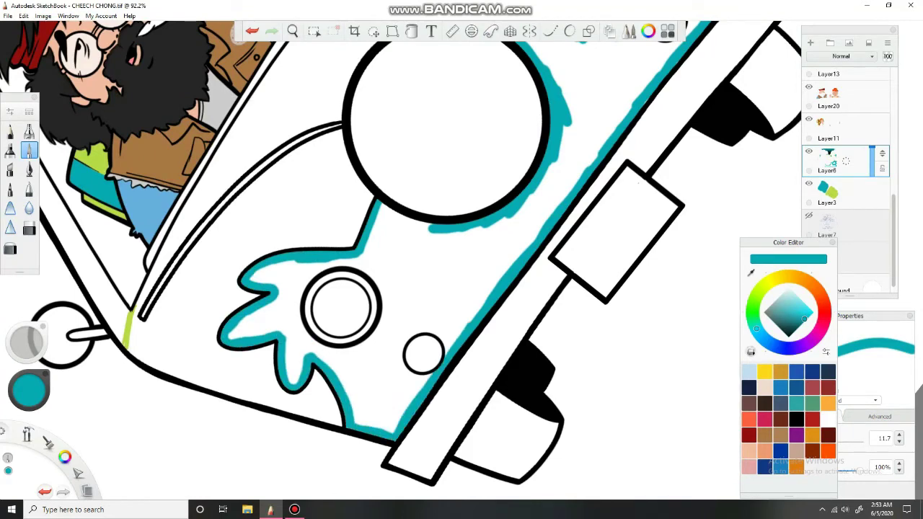
pyautogui.click(409, 178)
pyautogui.hotkey('ctrl', 'z')
pyautogui.click(447, 252)
pyautogui.press('space')
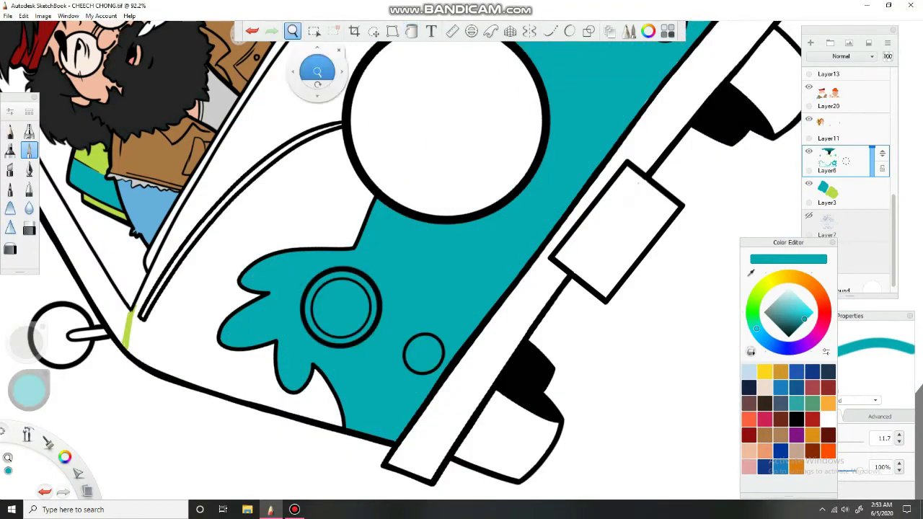
# - Add a new layer between Layer6 and Layer3 and paint the upper van front lime green on it
pyautogui.moveTo(317, 75); pyautogui.dragTo(466, 88)
pyautogui.click(811, 43)
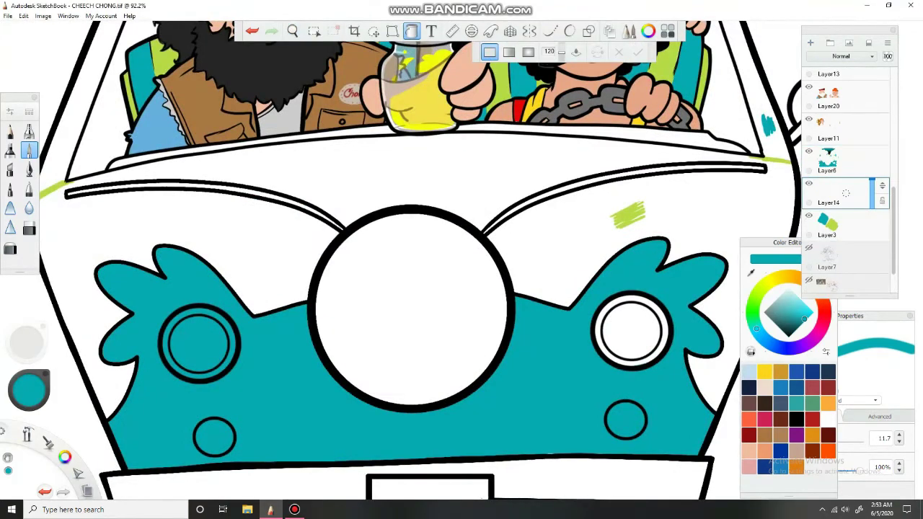
pyautogui.keyDown('alt'); pyautogui.click(628, 214); pyautogui.keyUp('alt')
pyautogui.moveTo(324, 156)
pyautogui.mouseDown()
pyautogui.moveTo(347, 305)
pyautogui.moveTo(340, 292)
pyautogui.mouseUp()
pyautogui.moveTo(462, 184); pyautogui.dragTo(453, 235)
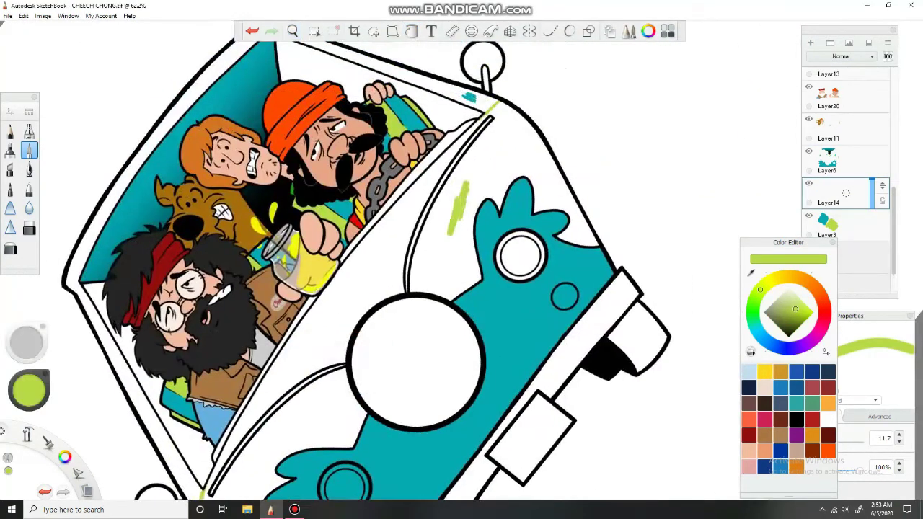
pyautogui.moveTo(465, 166)
pyautogui.mouseDown()
pyautogui.moveTo(437, 223)
pyautogui.moveTo(498, 108)
pyautogui.mouseUp()
pyautogui.moveTo(404, 195)
pyautogui.mouseDown()
pyautogui.moveTo(254, 400)
pyautogui.moveTo(218, 468)
pyautogui.mouseUp()
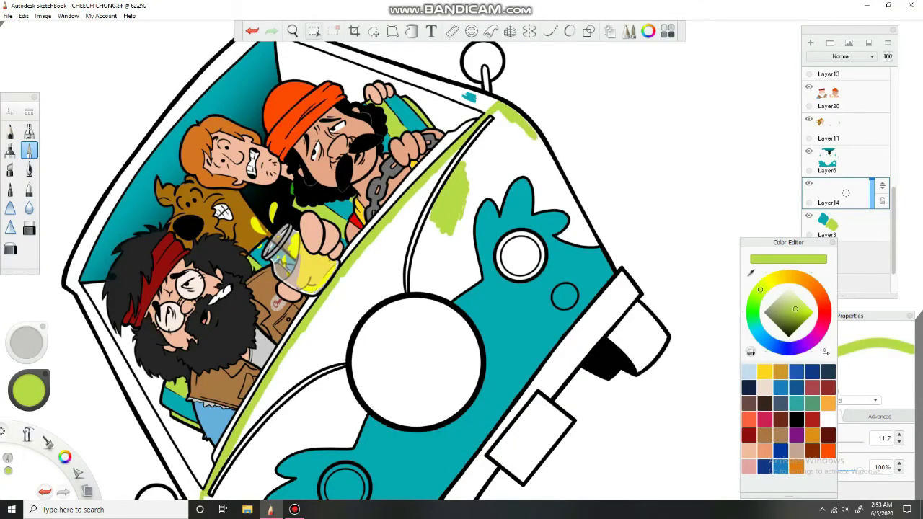
pyautogui.moveTo(343, 119)
pyautogui.mouseDown()
pyautogui.moveTo(403, 137)
pyautogui.moveTo(476, 86)
pyautogui.mouseUp()
pyautogui.moveTo(602, 205)
pyautogui.mouseDown()
pyautogui.moveTo(566, 345)
pyautogui.moveTo(552, 310)
pyautogui.moveTo(581, 238)
pyautogui.moveTo(509, 235)
pyautogui.moveTo(455, 278)
pyautogui.moveTo(249, 288)
pyautogui.moveTo(213, 268)
pyautogui.moveTo(177, 267)
pyautogui.moveTo(148, 275)
pyautogui.moveTo(150, 344)
pyautogui.moveTo(168, 386)
pyautogui.moveTo(101, 254)
pyautogui.mouseUp()
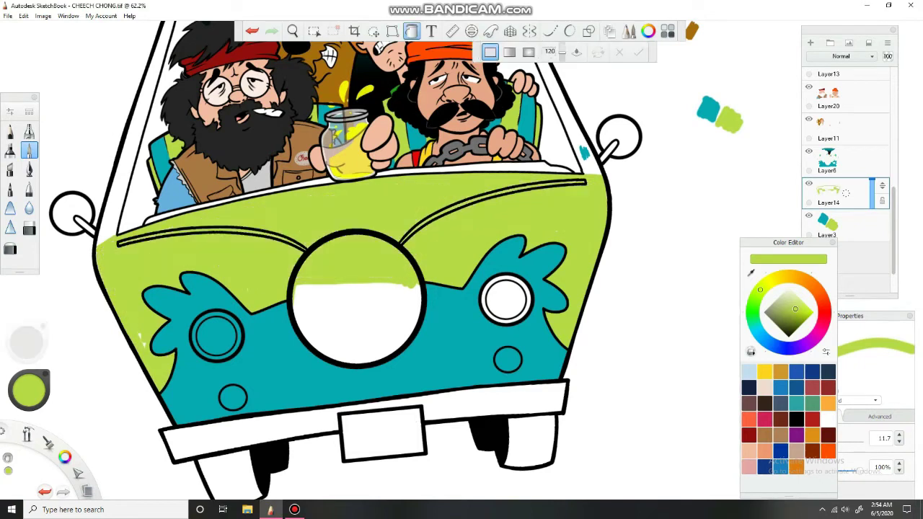
# - Finish the lime green by filling the whole central circle on the van front on Layer14
pyautogui.click(462, 216)
pyautogui.moveTo(364, 288)
pyautogui.mouseDown()
pyautogui.moveTo(321, 346)
pyautogui.moveTo(297, 297)
pyautogui.mouseUp()
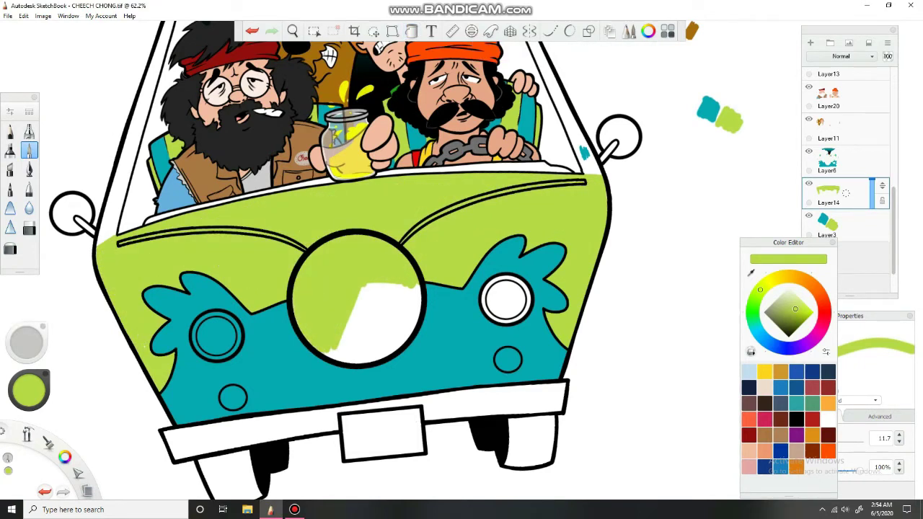
pyautogui.moveTo(328, 353); pyautogui.dragTo(401, 347)
pyautogui.moveTo(411, 288)
pyautogui.mouseDown()
pyautogui.moveTo(381, 351)
pyautogui.moveTo(360, 289)
pyautogui.moveTo(339, 354)
pyautogui.mouseUp()
# - Paint the windshield pillar beside the driver teal on Layer6, sampling the existing teal
pyautogui.click(829, 160)
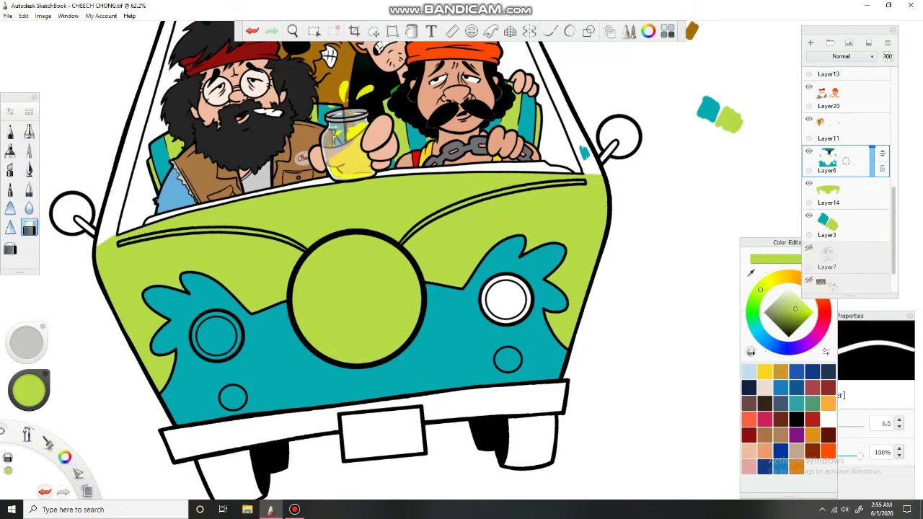
pyautogui.moveTo(361, 253); pyautogui.dragTo(357, 393)
pyautogui.keyDown('alt'); pyautogui.click(317, 260); pyautogui.keyUp('alt')
pyautogui.moveTo(562, 278); pyautogui.dragTo(581, 307)
pyautogui.moveTo(528, 210); pyautogui.dragTo(518, 166)
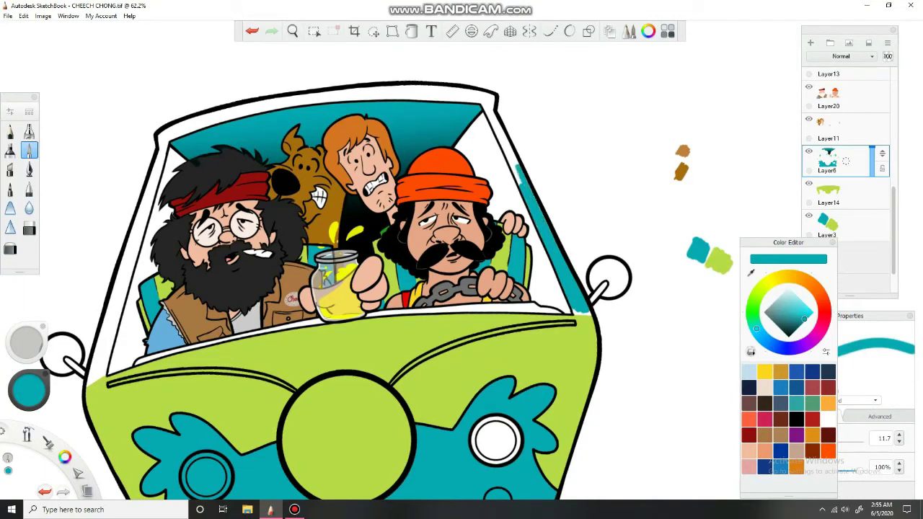
pyautogui.moveTo(482, 102); pyautogui.dragTo(518, 176)
# - Paint the roof edge and the windshield pillar beside the bearded passenger teal on Layer6
pyautogui.moveTo(313, 70); pyautogui.dragTo(260, 265)
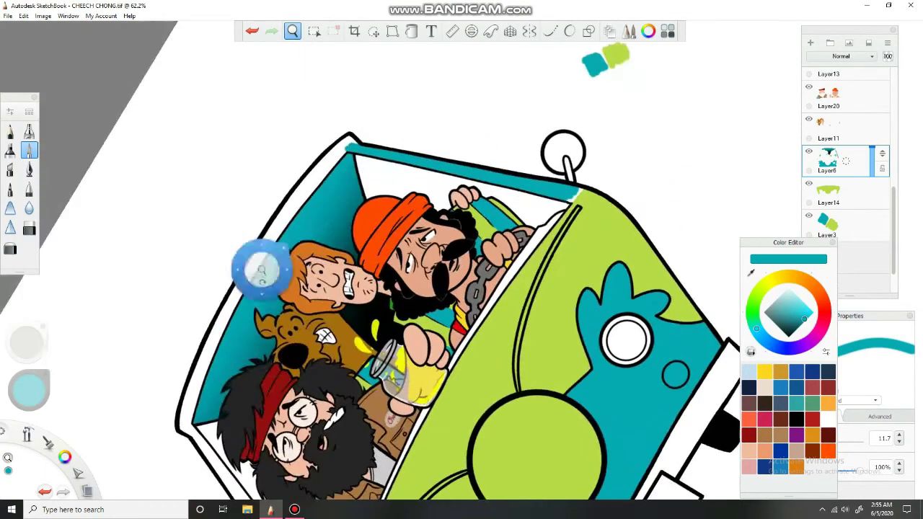
pyautogui.moveTo(308, 189)
pyautogui.mouseDown()
pyautogui.moveTo(218, 334)
pyautogui.moveTo(186, 425)
pyautogui.moveTo(209, 339)
pyautogui.mouseUp()
pyautogui.moveTo(289, 115); pyautogui.dragTo(407, 102)
pyautogui.moveTo(141, 230); pyautogui.dragTo(148, 459)
pyautogui.moveTo(264, 317)
pyautogui.mouseDown()
pyautogui.moveTo(259, 218)
pyautogui.moveTo(289, 303)
pyautogui.moveTo(311, 245)
pyautogui.moveTo(296, 317)
pyautogui.mouseUp()
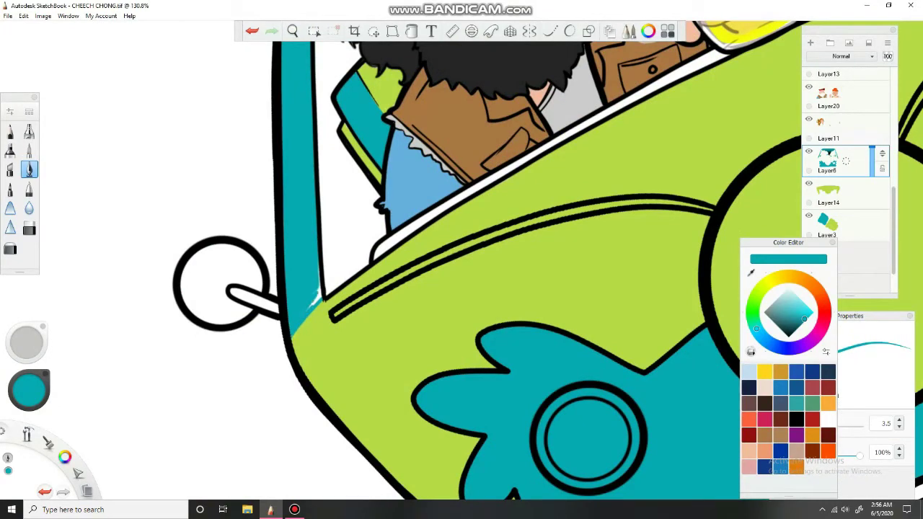
# - Paint the narrow strip along the windshield's lower edge teal on Layer6 with the 3.5 pen
pyautogui.moveTo(432, 195); pyautogui.dragTo(389, 267)
pyautogui.moveTo(378, 323); pyautogui.dragTo(335, 426)
pyautogui.moveTo(380, 325); pyautogui.dragTo(509, 75)
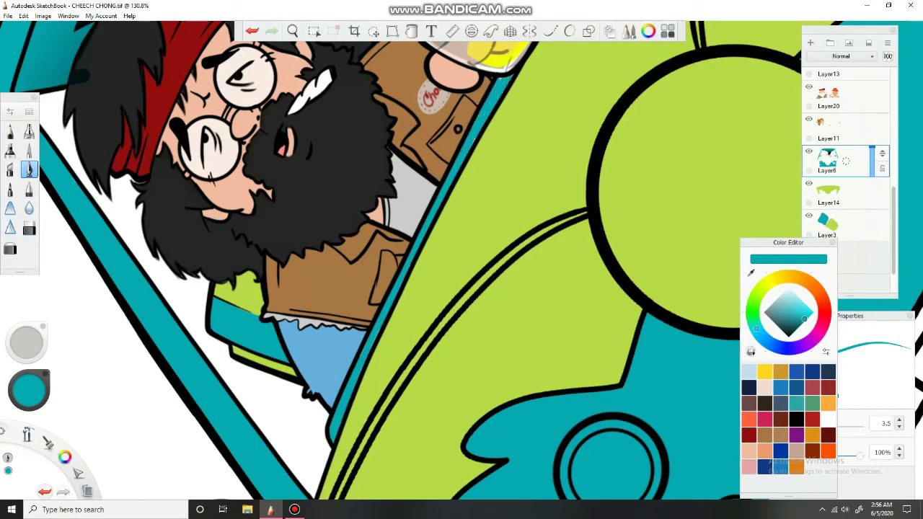
pyautogui.moveTo(381, 145); pyautogui.dragTo(289, 382)
pyautogui.moveTo(476, 238)
pyautogui.mouseDown()
pyautogui.moveTo(485, 180)
pyautogui.moveTo(515, 137)
pyautogui.mouseUp()
pyautogui.moveTo(462, 259); pyautogui.dragTo(397, 433)
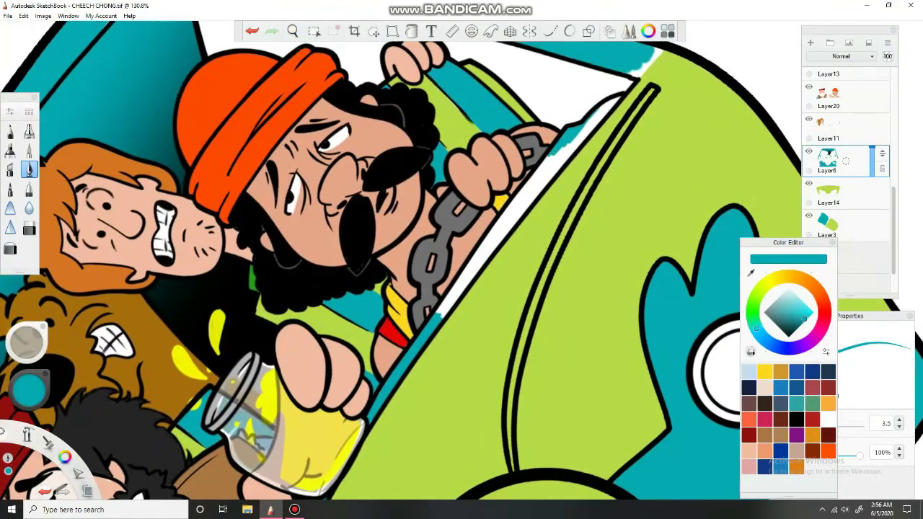
pyautogui.moveTo(619, 98)
pyautogui.mouseDown()
pyautogui.moveTo(499, 227)
pyautogui.moveTo(489, 252)
pyautogui.mouseUp()
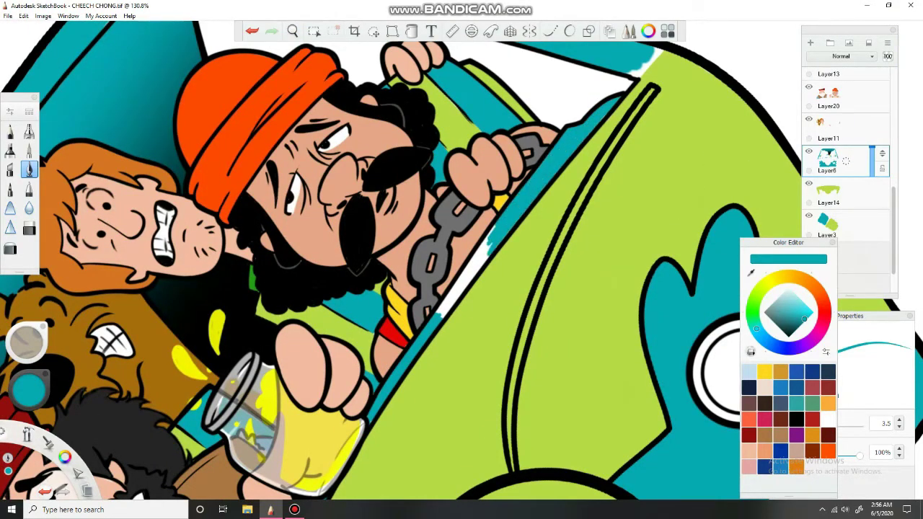
# - Paint both side mirrors light grey on Layer6 with the 11.7 brush
pyautogui.press('Home')
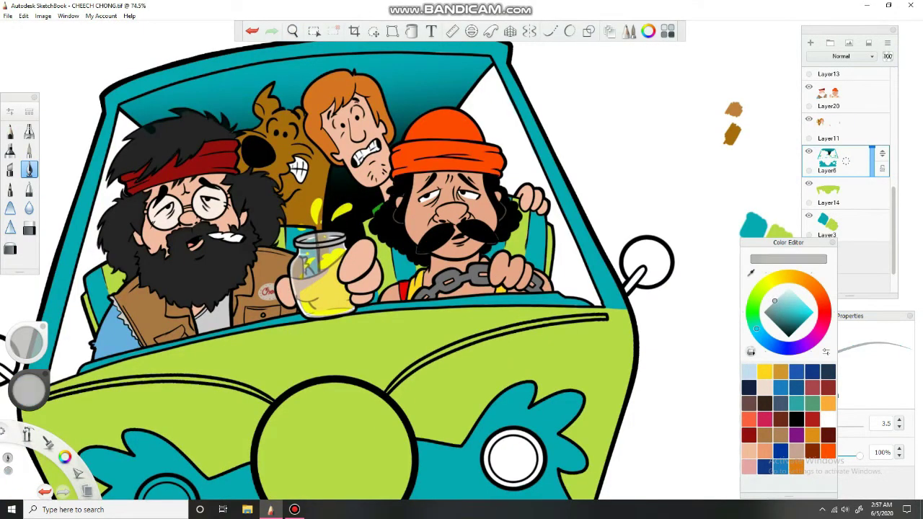
pyautogui.click(29, 150)
pyautogui.moveTo(629, 270)
pyautogui.mouseDown()
pyautogui.moveTo(653, 246)
pyautogui.moveTo(663, 274)
pyautogui.mouseUp()
pyautogui.moveTo(190, 250); pyautogui.dragTo(377, 220)
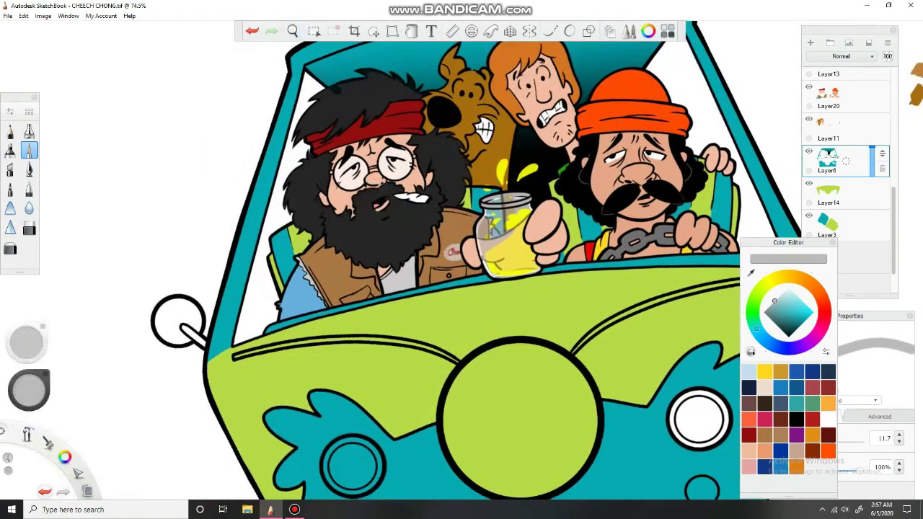
pyautogui.moveTo(167, 335)
pyautogui.mouseDown()
pyautogui.moveTo(198, 316)
pyautogui.moveTo(189, 317)
pyautogui.mouseUp()
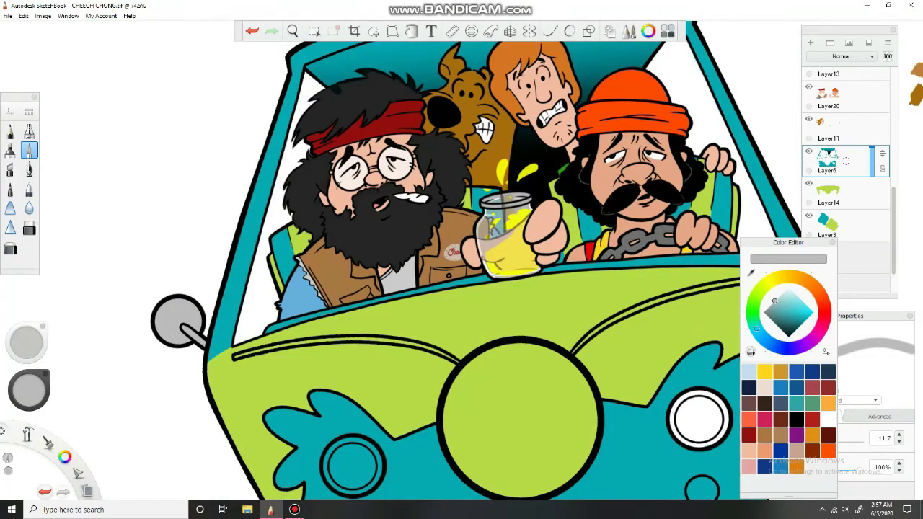
# - Paint the front bumper light grey on Layer6, leaving the licence plate unpainted
pyautogui.click(293, 31)
pyautogui.moveTo(320, 62); pyautogui.dragTo(292, 204)
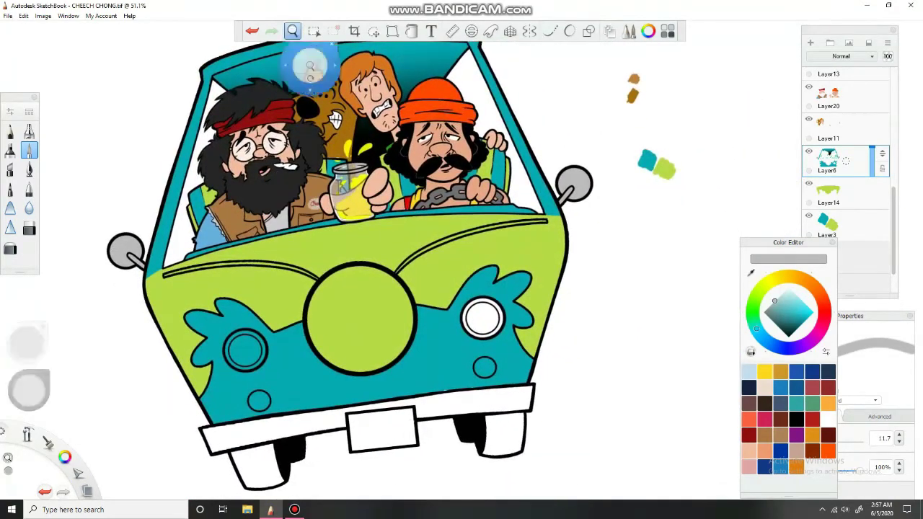
pyautogui.moveTo(305, 62); pyautogui.dragTo(403, 259)
pyautogui.moveTo(609, 205)
pyautogui.mouseDown()
pyautogui.moveTo(465, 303)
pyautogui.moveTo(397, 364)
pyautogui.moveTo(369, 408)
pyautogui.moveTo(329, 411)
pyautogui.moveTo(274, 462)
pyautogui.moveTo(354, 425)
pyautogui.moveTo(313, 440)
pyautogui.moveTo(284, 466)
pyautogui.mouseUp()
pyautogui.moveTo(555, 252)
pyautogui.mouseDown()
pyautogui.moveTo(620, 220)
pyautogui.moveTo(688, 155)
pyautogui.moveTo(628, 216)
pyautogui.moveTo(685, 164)
pyautogui.mouseUp()
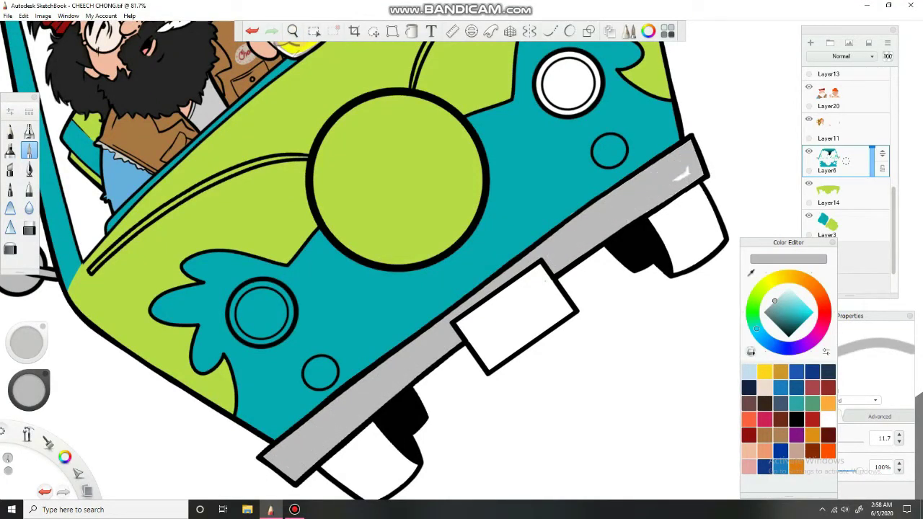
# - Paint both front tires very dark grey on Layer6
pyautogui.click(797, 404)
pyautogui.moveTo(335, 113); pyautogui.dragTo(433, 72)
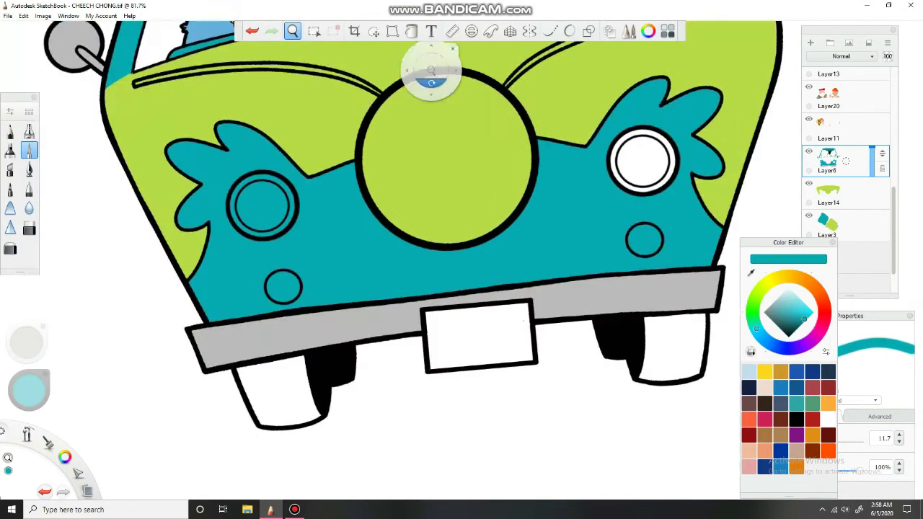
pyautogui.click(781, 329)
pyautogui.moveTo(651, 323)
pyautogui.mouseDown()
pyautogui.moveTo(700, 357)
pyautogui.moveTo(653, 377)
pyautogui.moveTo(657, 332)
pyautogui.moveTo(689, 346)
pyautogui.mouseUp()
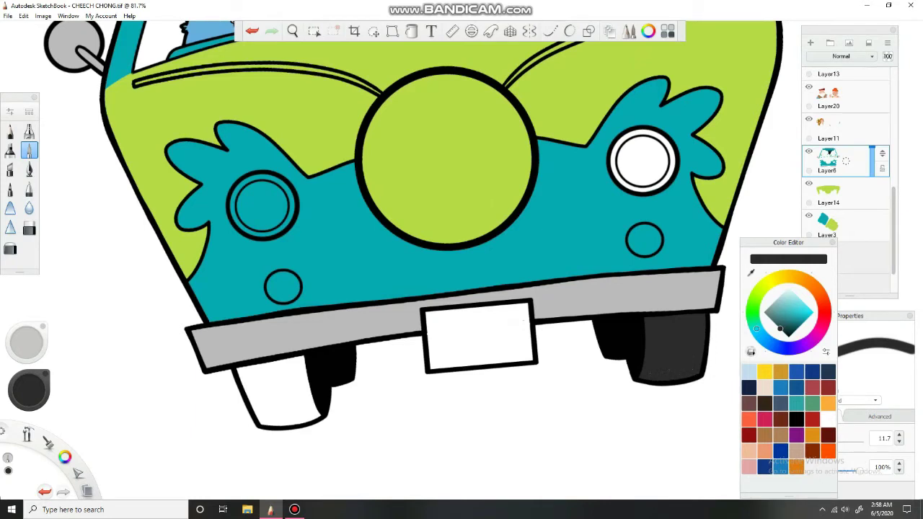
pyautogui.moveTo(238, 367)
pyautogui.mouseDown()
pyautogui.moveTo(283, 367)
pyautogui.moveTo(317, 415)
pyautogui.moveTo(263, 425)
pyautogui.moveTo(310, 418)
pyautogui.moveTo(296, 379)
pyautogui.moveTo(256, 404)
pyautogui.mouseUp()
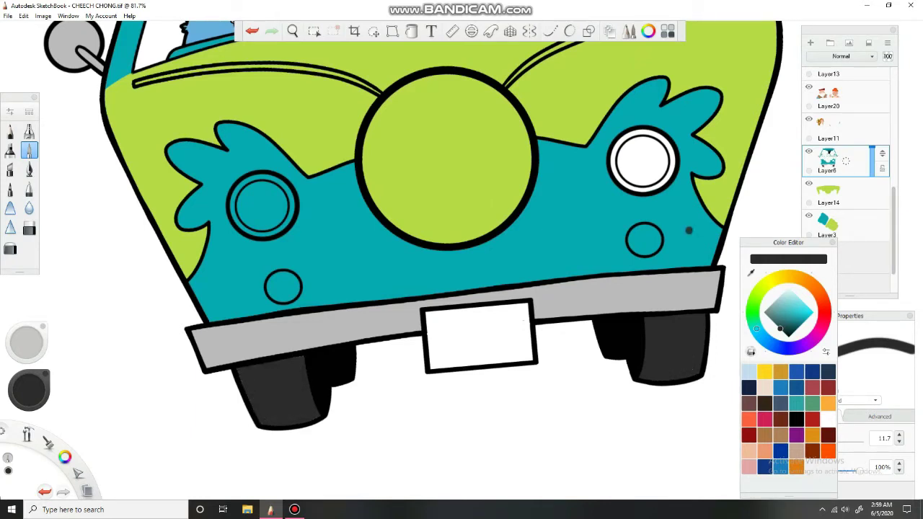
# - Paint the headlight rings medium grey and both headlight lenses a pale mint white on Layer6
pyautogui.moveTo(780, 329)
pyautogui.mouseDown()
pyautogui.moveTo(763, 301)
pyautogui.moveTo(767, 311)
pyautogui.mouseUp()
pyautogui.moveTo(626, 137); pyautogui.dragTo(658, 186)
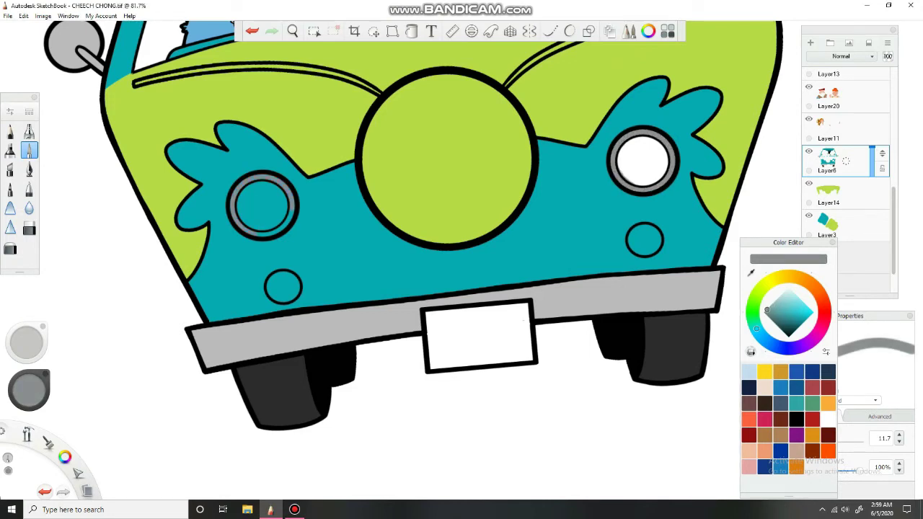
pyautogui.click(787, 291)
pyautogui.moveTo(638, 142); pyautogui.dragTo(622, 180)
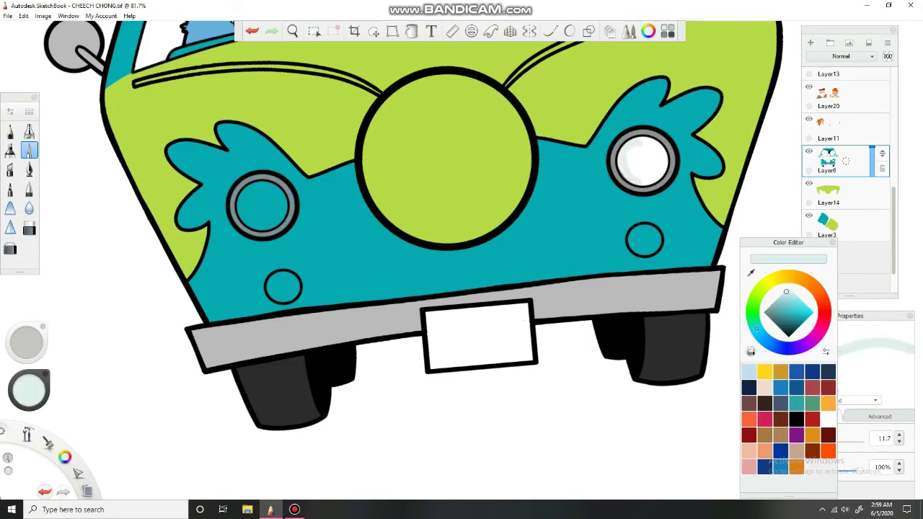
pyautogui.moveTo(656, 145); pyautogui.dragTo(631, 177)
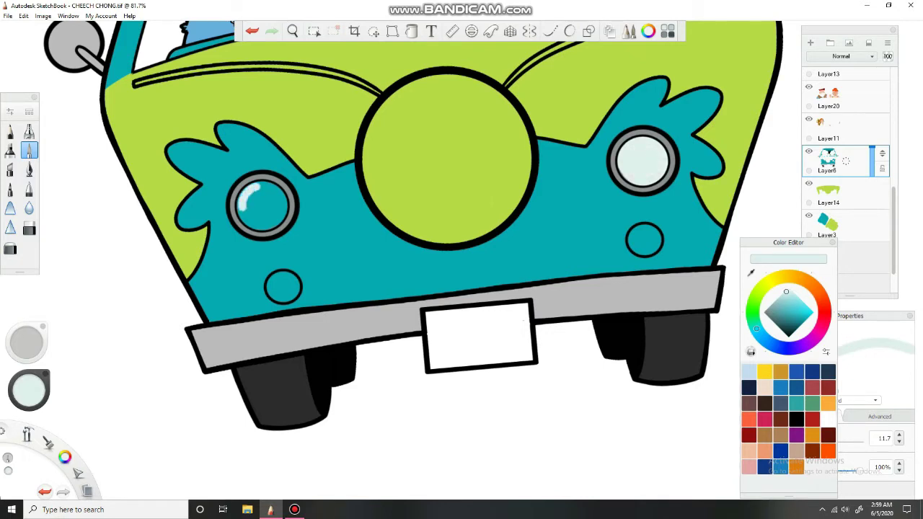
pyautogui.moveTo(253, 215); pyautogui.dragTo(269, 194)
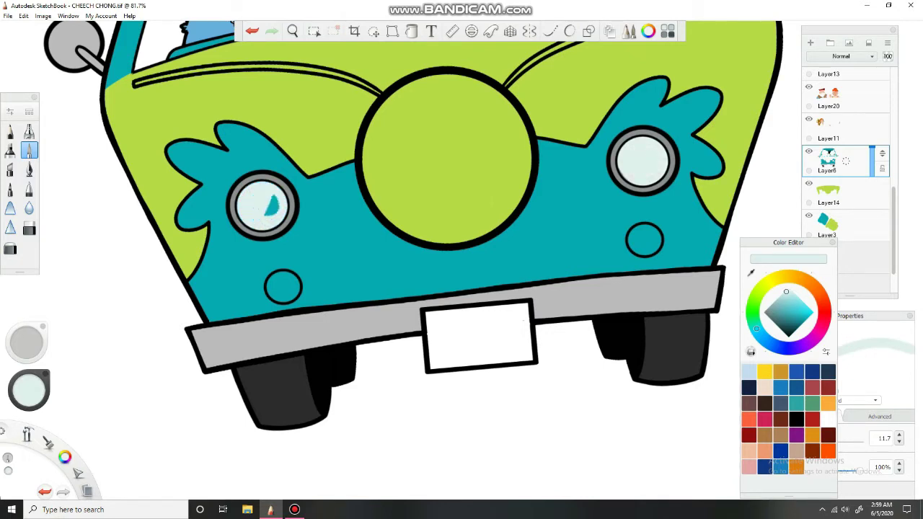
# - Paint the two small round lights below the headlights orange on Layer6
pyautogui.click(828, 396)
pyautogui.moveTo(635, 249); pyautogui.dragTo(649, 231)
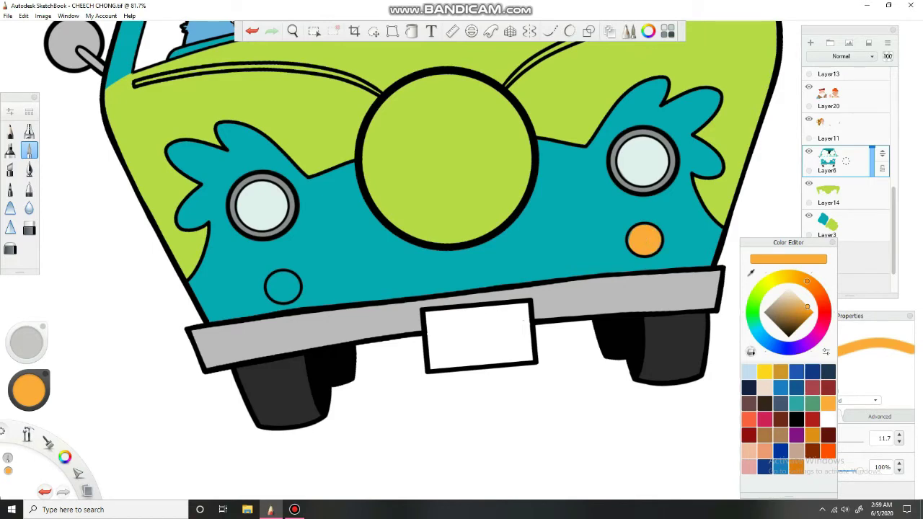
pyautogui.moveTo(281, 277); pyautogui.dragTo(290, 294)
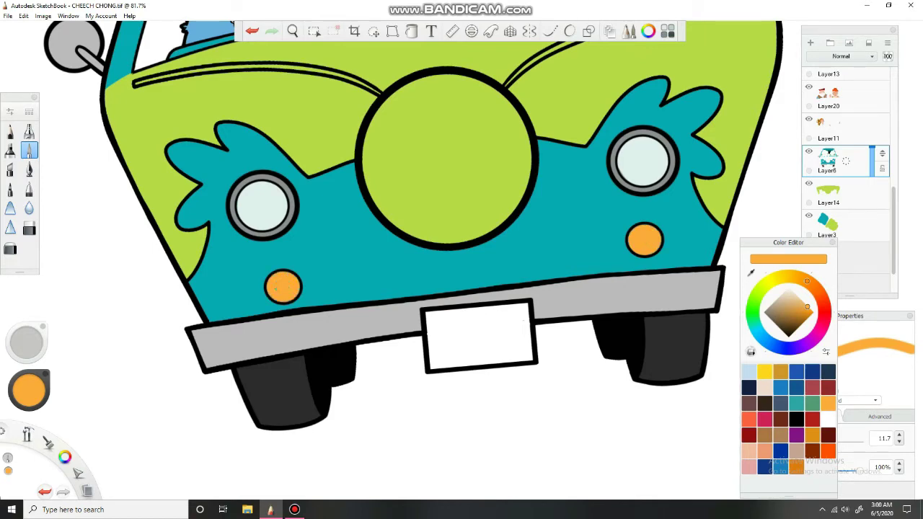
# - Change the canvas background to dark grey and paint the licence plate white on Layer6
pyautogui.moveTo(28, 390); pyautogui.dragTo(873, 274)
pyautogui.click(828, 419)
pyautogui.moveTo(433, 364)
pyautogui.mouseDown()
pyautogui.moveTo(433, 314)
pyautogui.moveTo(499, 312)
pyautogui.moveTo(523, 361)
pyautogui.moveTo(437, 358)
pyautogui.moveTo(477, 325)
pyautogui.moveTo(520, 317)
pyautogui.mouseUp()
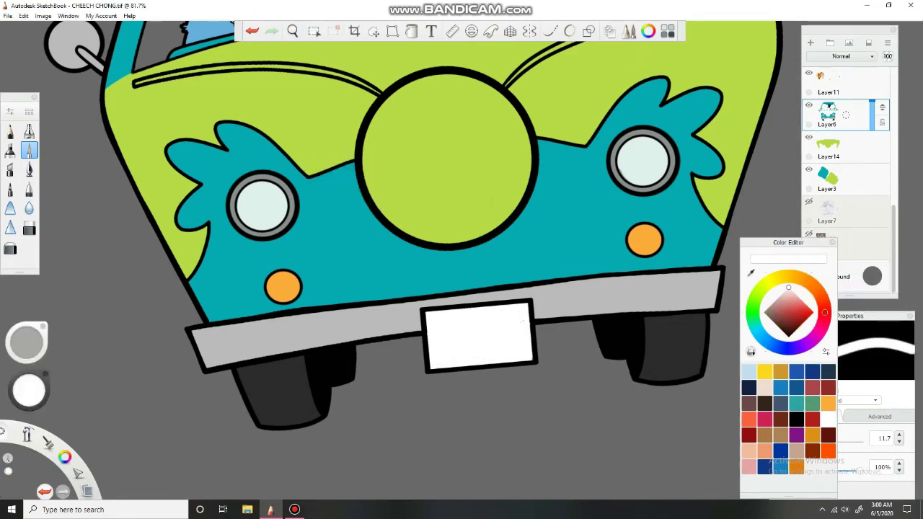
pyautogui.hotkey('ctrl', 'z')
pyautogui.keyDown('alt'); pyautogui.click(625, 173); pyautogui.keyUp('alt')
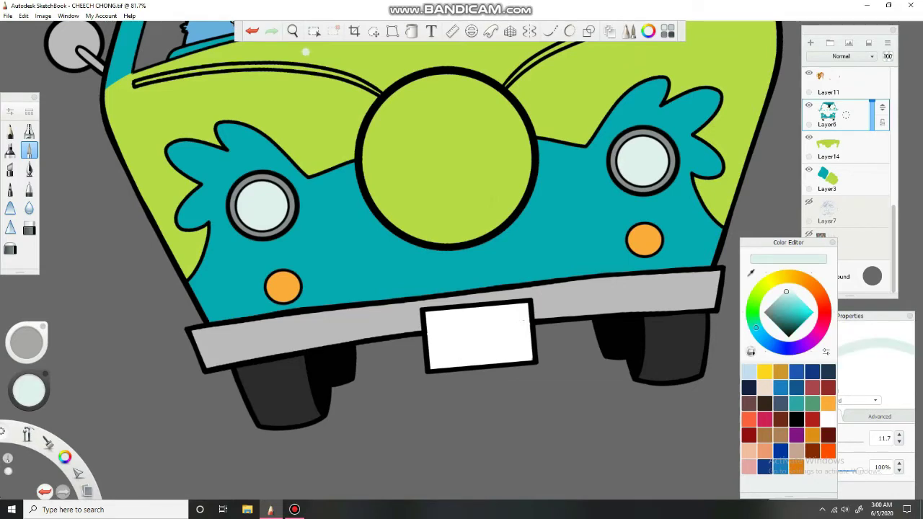
# - Hide Layer6 and Layer14 and show the blue sketch on Layer7
pyautogui.moveTo(305, 51); pyautogui.dragTo(432, 216)
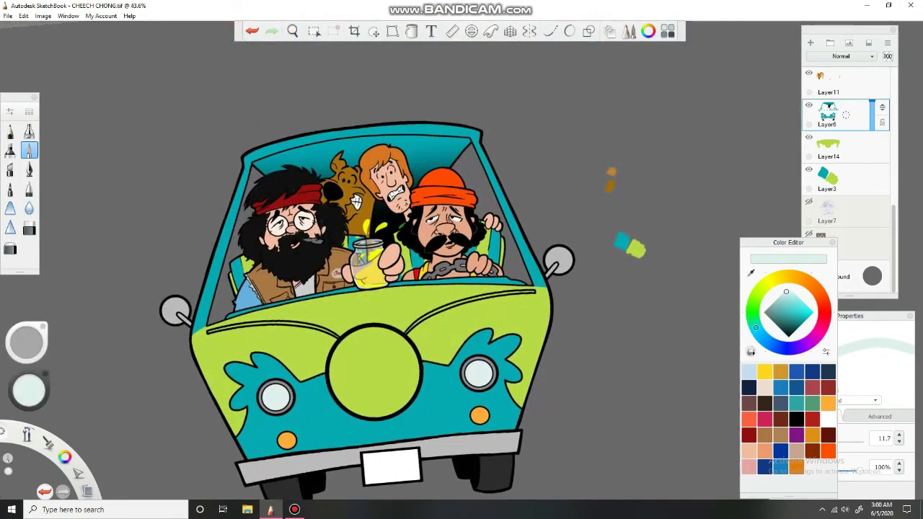
pyautogui.click(808, 105)
pyautogui.click(809, 137)
pyautogui.click(809, 202)
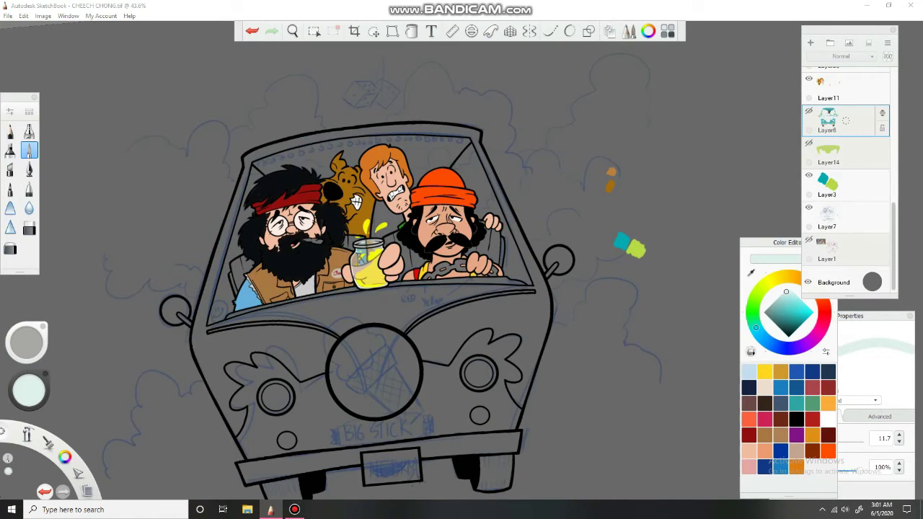
# - On a new layer above Layer5, ink the ice cream scoop and cone rim over the central circle's sketch with a black 3.5 Inking Pen
pyautogui.scroll(-3, 847, 180)
pyautogui.click(841, 124)
pyautogui.click(29, 169)
pyautogui.scroll(1, 374, 303)
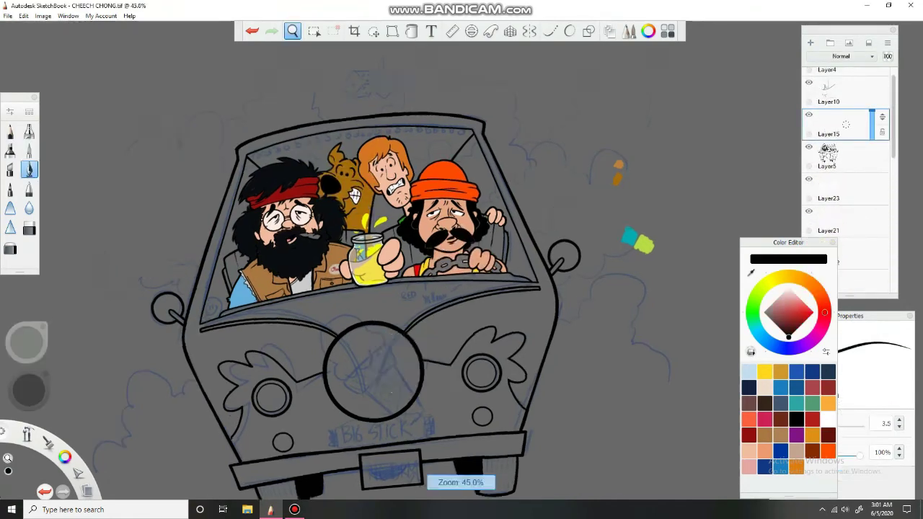
pyautogui.moveTo(389, 391); pyautogui.dragTo(342, 308)
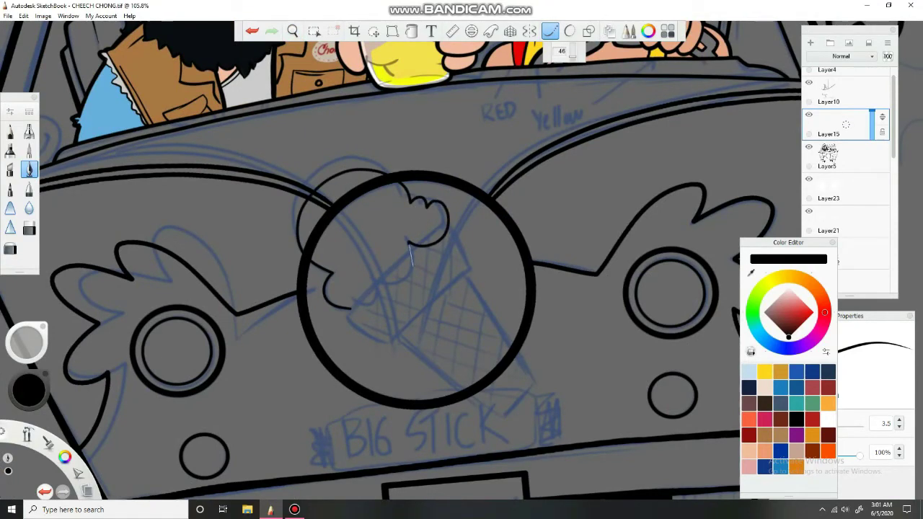
pyautogui.hotkey('ctrl', 'z')
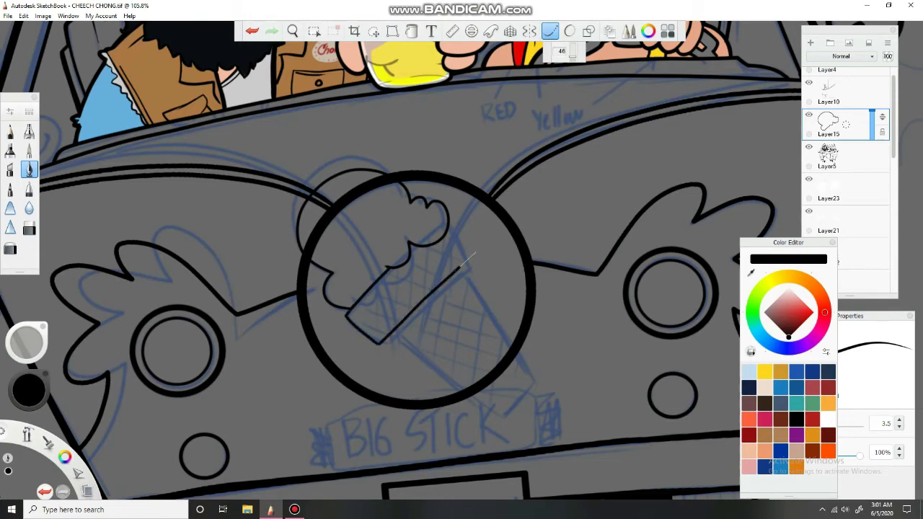
pyautogui.moveTo(326, 141); pyautogui.dragTo(427, 83)
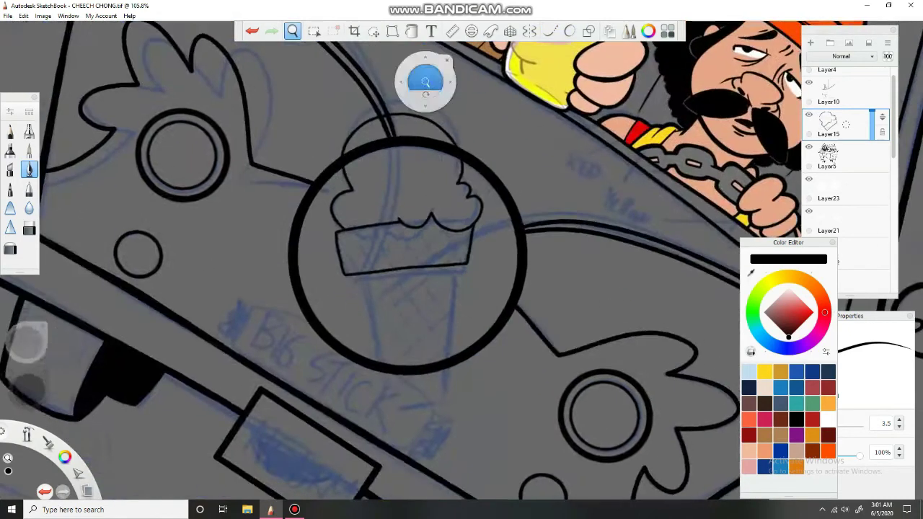
# - Ink the tapered body of the cone below the rim, following the blue sketch on Layer15
pyautogui.moveTo(366, 275); pyautogui.dragTo(389, 391)
pyautogui.moveTo(454, 266); pyautogui.dragTo(450, 389)
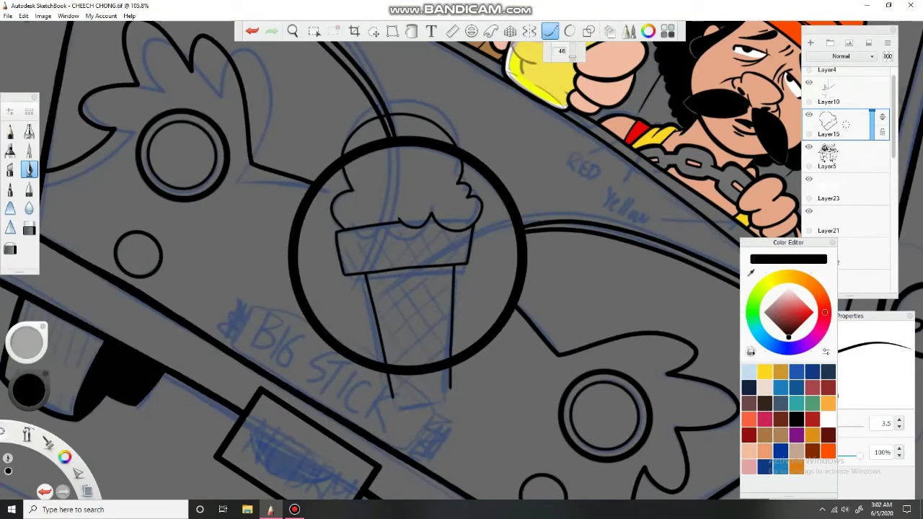
pyautogui.scroll(3, 422, 217)
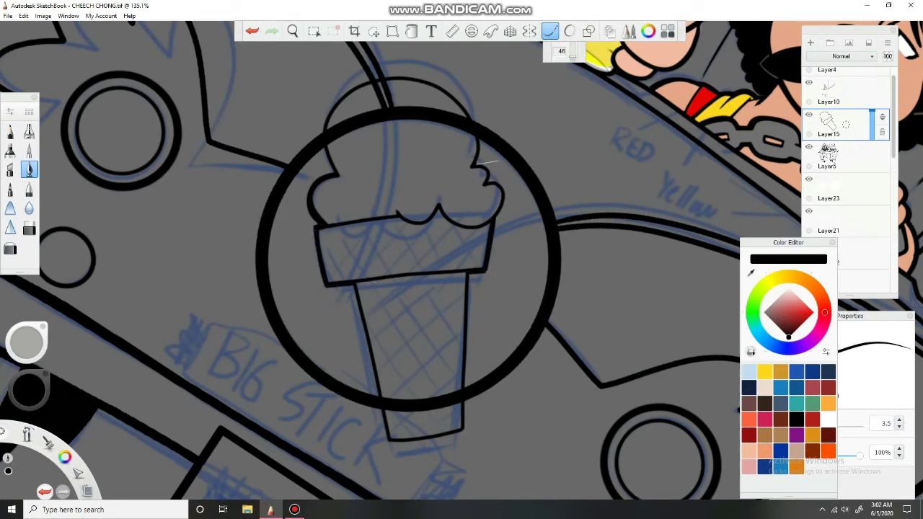
pyautogui.hotkey('ctrl', 'z')
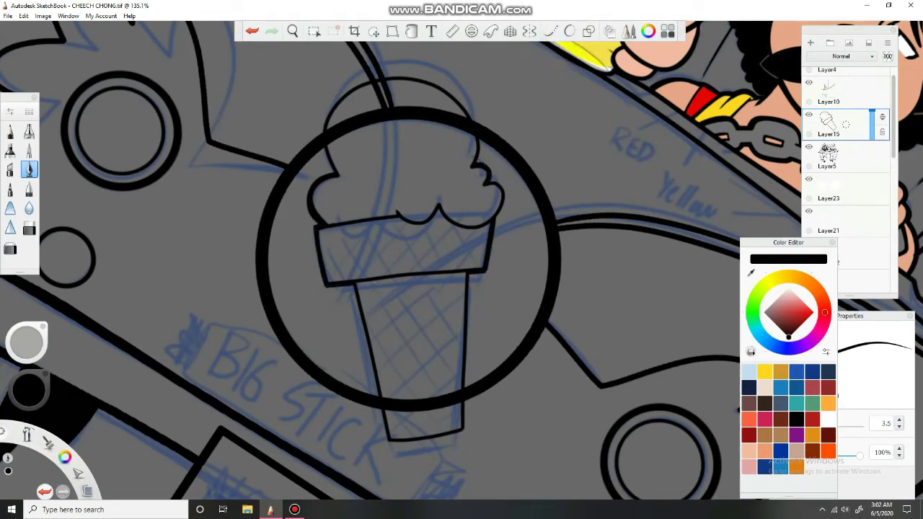
# - Thicken the outlines of the scoop and cone on Layer15 and hide the van line art on Layer5
pyautogui.press('l')
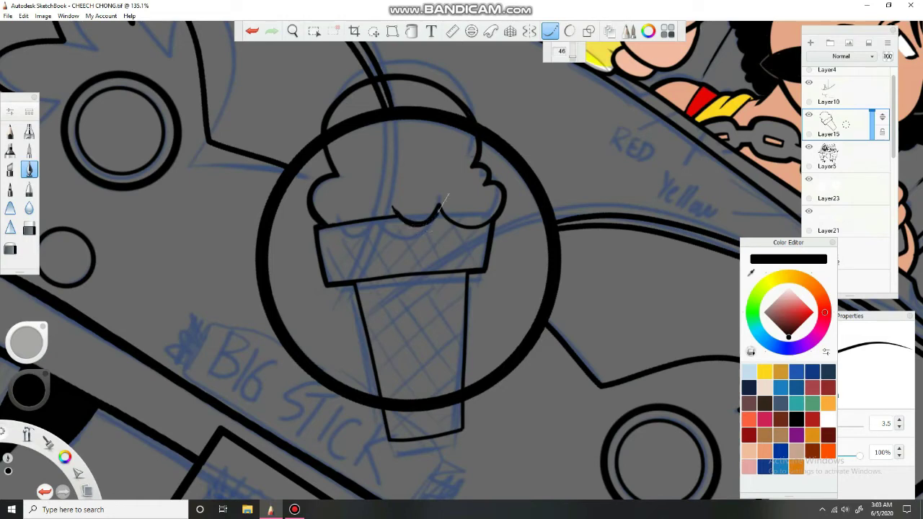
pyautogui.moveTo(27, 342); pyautogui.dragTo(238, 252)
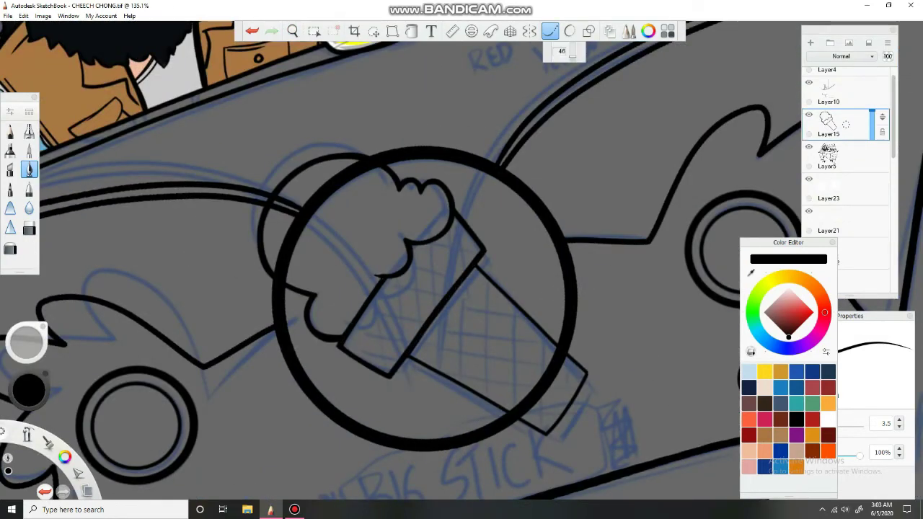
pyautogui.moveTo(27, 342); pyautogui.dragTo(238, 230)
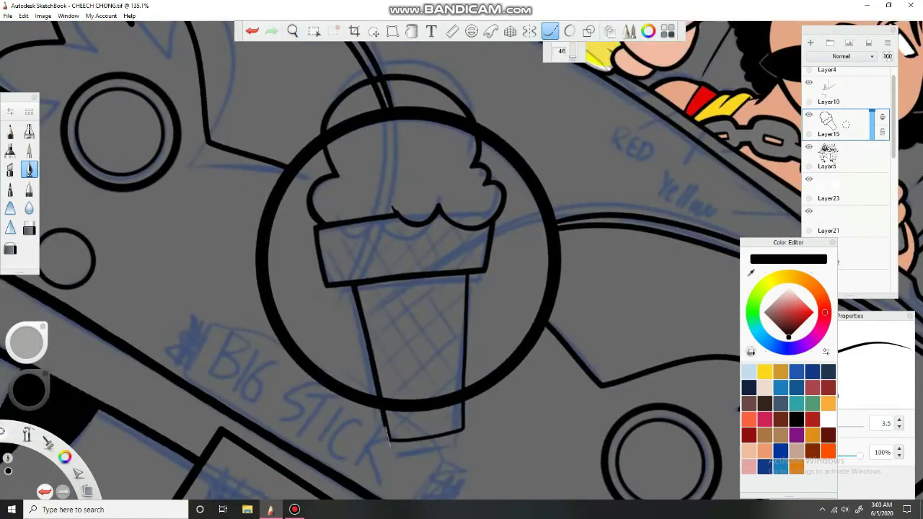
pyautogui.moveTo(470, 274); pyautogui.dragTo(468, 387)
pyautogui.hotkey('ctrl', 'z')
pyautogui.moveTo(469, 273); pyautogui.dragTo(466, 404)
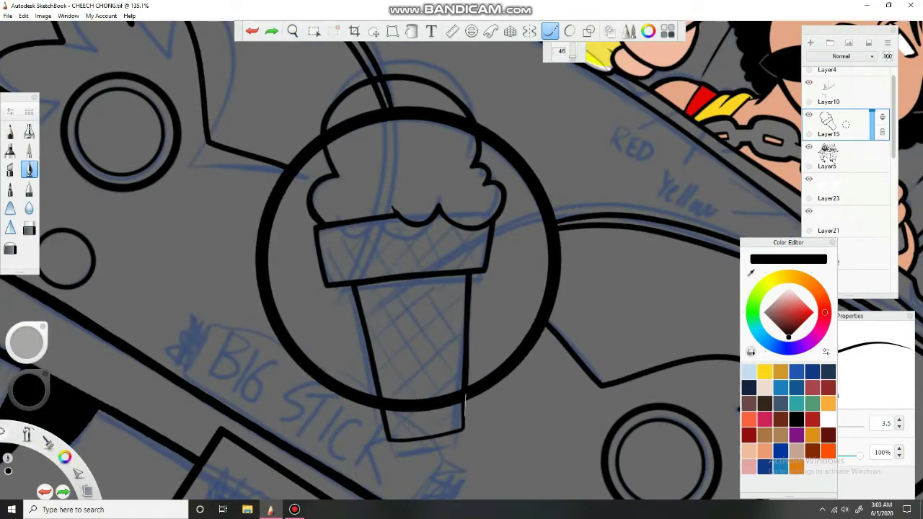
pyautogui.moveTo(27, 342); pyautogui.dragTo(281, 152)
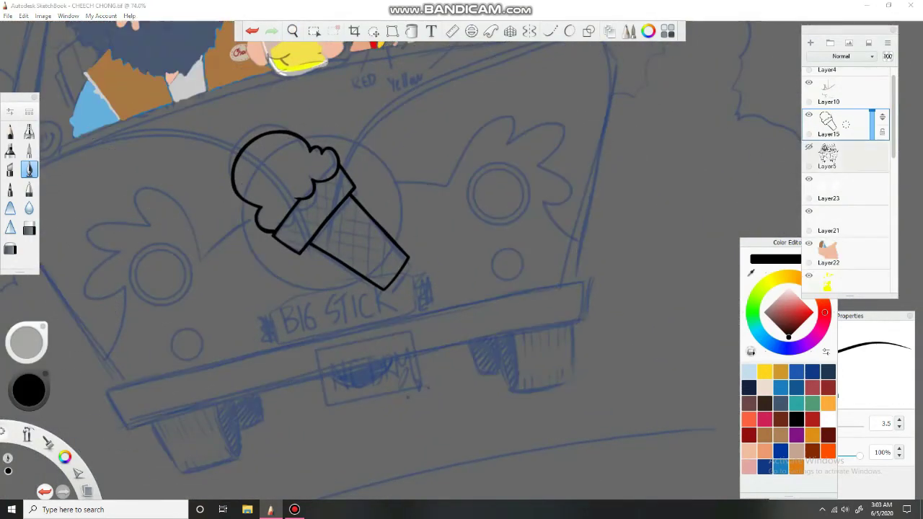
# - Hide the blue sketch on Layer7, show Layer5 again and ink waffle hatching at both ends of the cone's rim
pyautogui.scroll(-4, 850, 180)
pyautogui.scroll(-2, 850, 179)
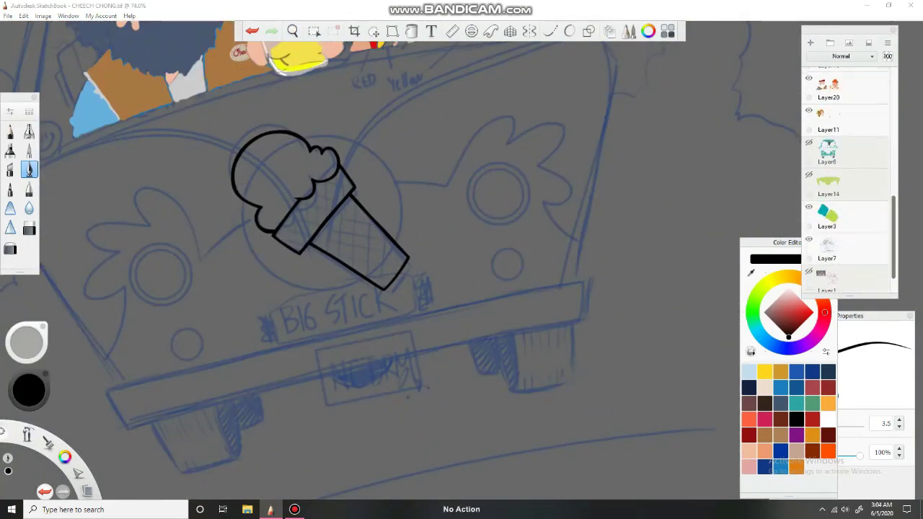
pyautogui.click(809, 135)
pyautogui.scroll(-1, 850, 180)
pyautogui.moveTo(292, 31); pyautogui.dragTo(308, 27)
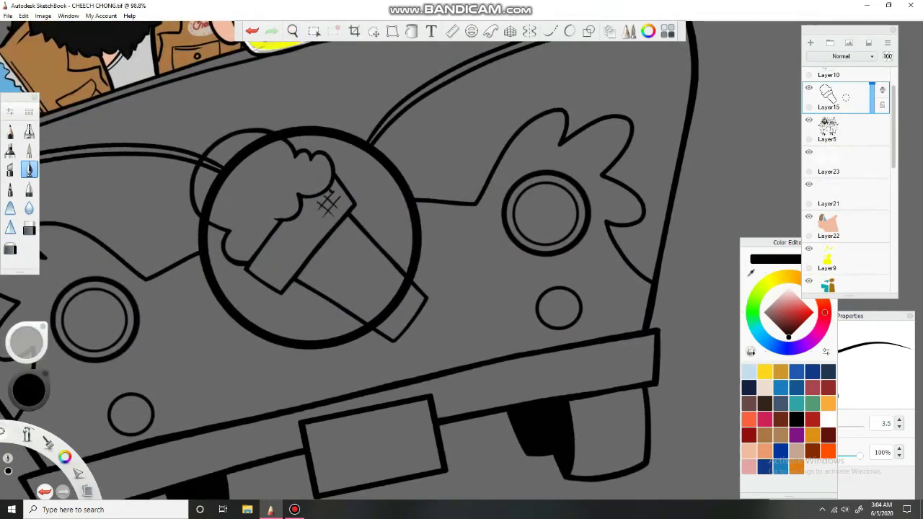
pyautogui.hotkey('ctrl', 'z')
pyautogui.moveTo(278, 256)
pyautogui.mouseDown()
pyautogui.moveTo(267, 274)
pyautogui.moveTo(296, 264)
pyautogui.mouseUp()
pyautogui.moveTo(320, 97); pyautogui.dragTo(423, 82)
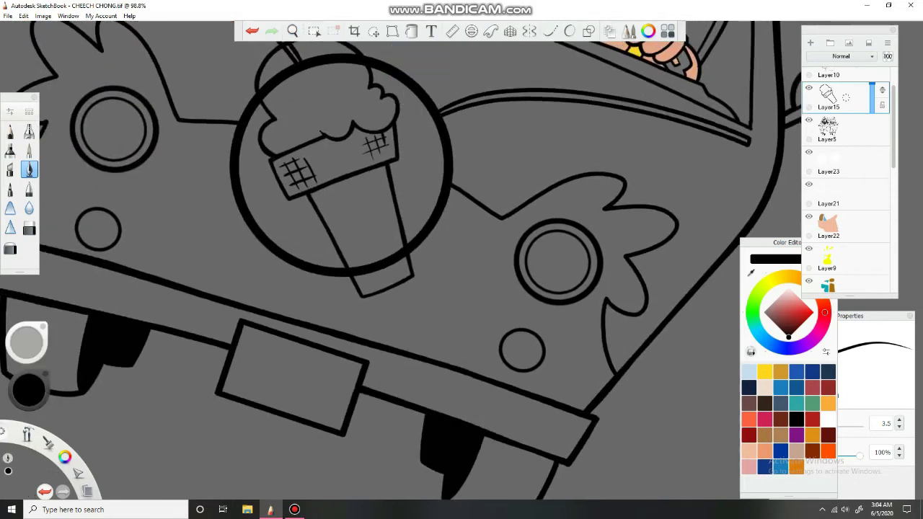
# - Ink a patch of waffle hatching near the top of the cone's tapered body on Layer15
pyautogui.moveTo(361, 186); pyautogui.dragTo(372, 224)
pyautogui.moveTo(368, 182)
pyautogui.mouseDown()
pyautogui.moveTo(379, 221)
pyautogui.moveTo(381, 189)
pyautogui.mouseUp()
pyautogui.hotkey('ctrl', 'z')
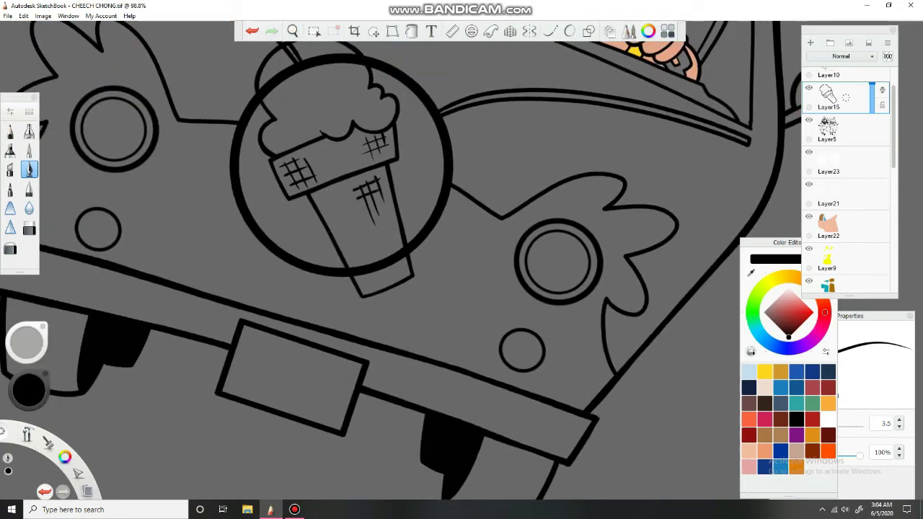
# - Show Layer6 and Layer14, add a layer above Layer6 and paint the cone's rim light orange-brown with an 11.7 brush
pyautogui.scroll(-5, 847, 180)
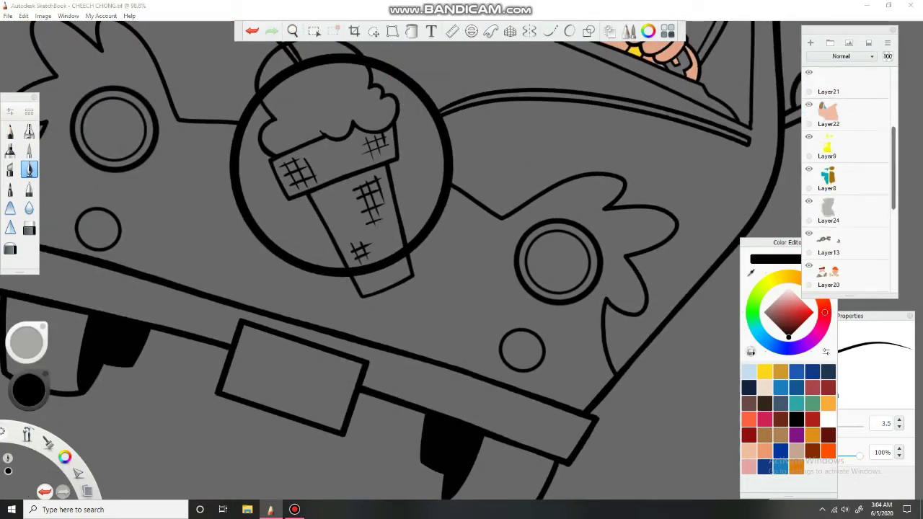
pyautogui.hotkey('ctrl', 'shift', 'n')
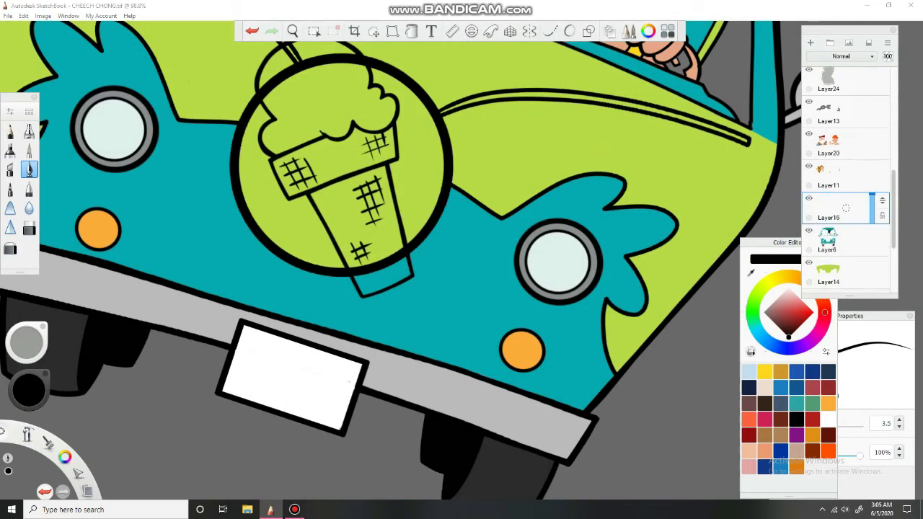
pyautogui.click(828, 403)
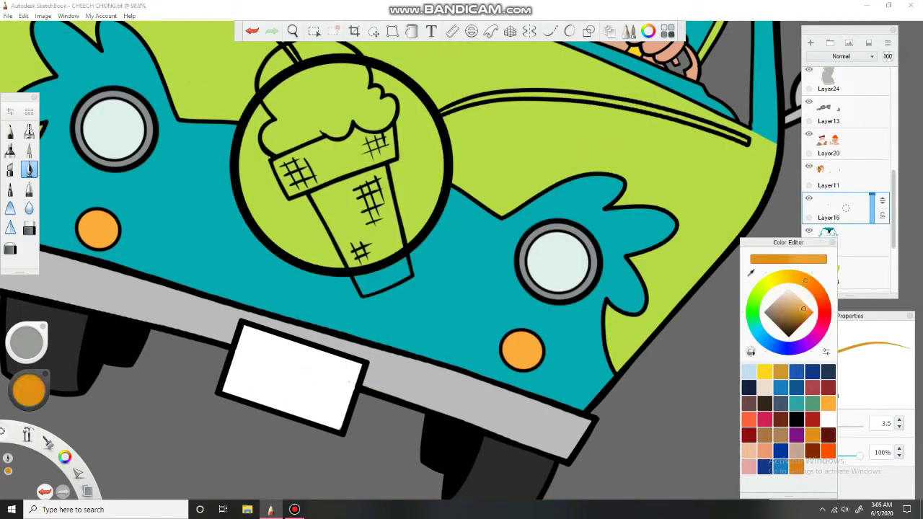
pyautogui.click(29, 149)
pyautogui.moveTo(324, 150)
pyautogui.mouseDown()
pyautogui.moveTo(280, 160)
pyautogui.moveTo(285, 181)
pyautogui.moveTo(393, 141)
pyautogui.moveTo(335, 137)
pyautogui.moveTo(357, 155)
pyautogui.moveTo(321, 162)
pyautogui.moveTo(349, 252)
pyautogui.mouseUp()
pyautogui.moveTo(364, 292); pyautogui.dragTo(407, 273)
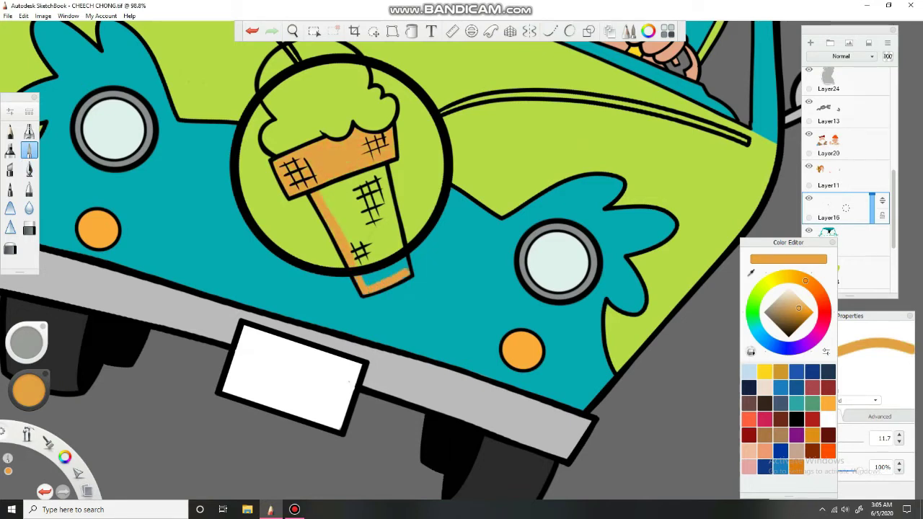
# - Fill the cone's tapered body down to its tip with the same light orange-brown on Layer16
pyautogui.moveTo(382, 170)
pyautogui.mouseDown()
pyautogui.moveTo(403, 267)
pyautogui.moveTo(382, 210)
pyautogui.moveTo(332, 245)
pyautogui.mouseUp()
pyautogui.moveTo(323, 189); pyautogui.dragTo(324, 199)
pyautogui.moveTo(363, 283); pyautogui.dragTo(398, 266)
pyautogui.hotkey('ctrl', 'z')
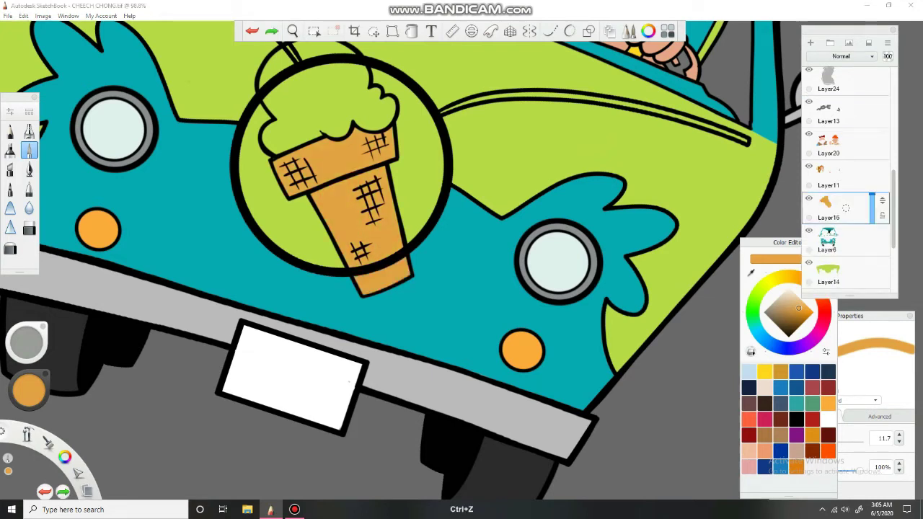
# - Move Layer16 between Layer15 and Layer5 and paint the ice cream scoop solid white
pyautogui.moveTo(882, 205); pyautogui.dragTo(883, 154)
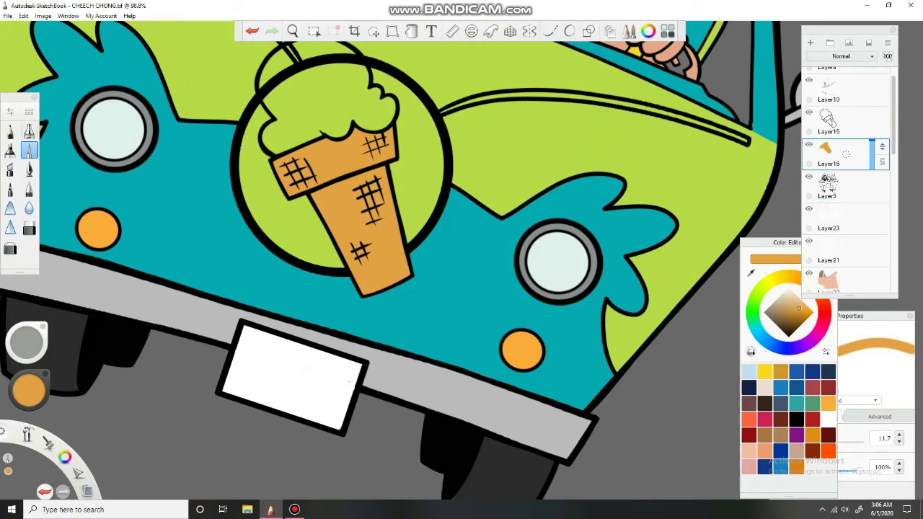
pyautogui.moveTo(282, 119)
pyautogui.mouseDown()
pyautogui.moveTo(266, 138)
pyautogui.moveTo(268, 153)
pyautogui.mouseUp()
pyautogui.moveTo(319, 97); pyautogui.dragTo(342, 181)
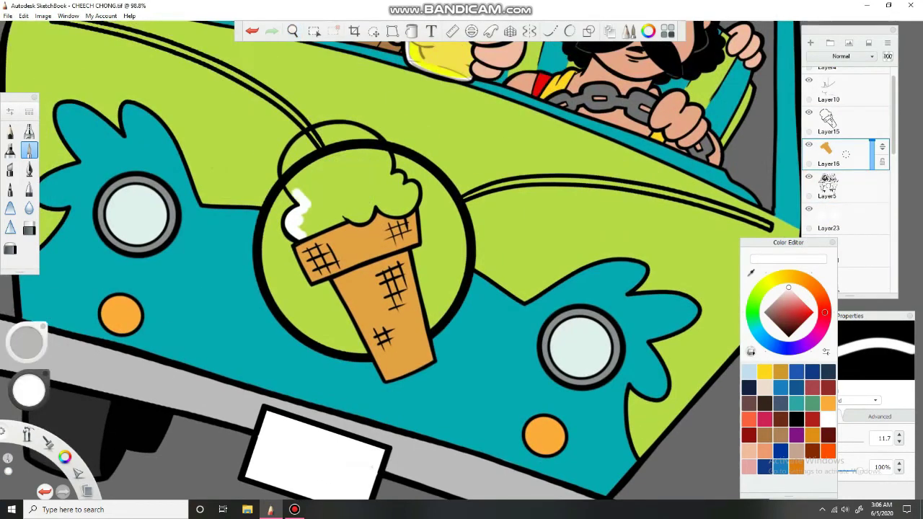
pyautogui.moveTo(294, 144)
pyautogui.mouseDown()
pyautogui.moveTo(329, 130)
pyautogui.moveTo(366, 134)
pyautogui.moveTo(391, 184)
pyautogui.moveTo(412, 202)
pyautogui.moveTo(304, 220)
pyautogui.moveTo(324, 181)
pyautogui.moveTo(317, 155)
pyautogui.moveTo(350, 146)
pyautogui.moveTo(370, 173)
pyautogui.moveTo(354, 193)
pyautogui.moveTo(382, 209)
pyautogui.mouseUp()
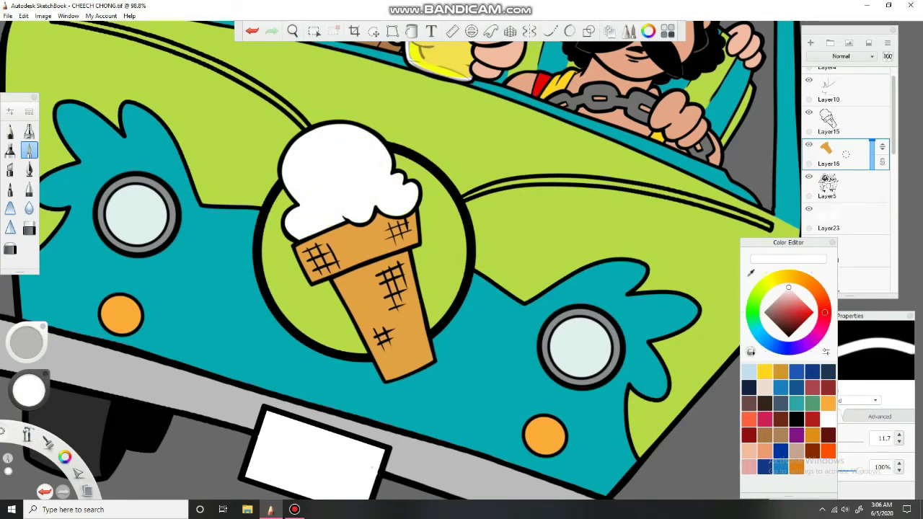
# - Paint the two curved trim strips across the van's lime front light grey on Layer21
pyautogui.moveTo(29, 390); pyautogui.dragTo(42, 406)
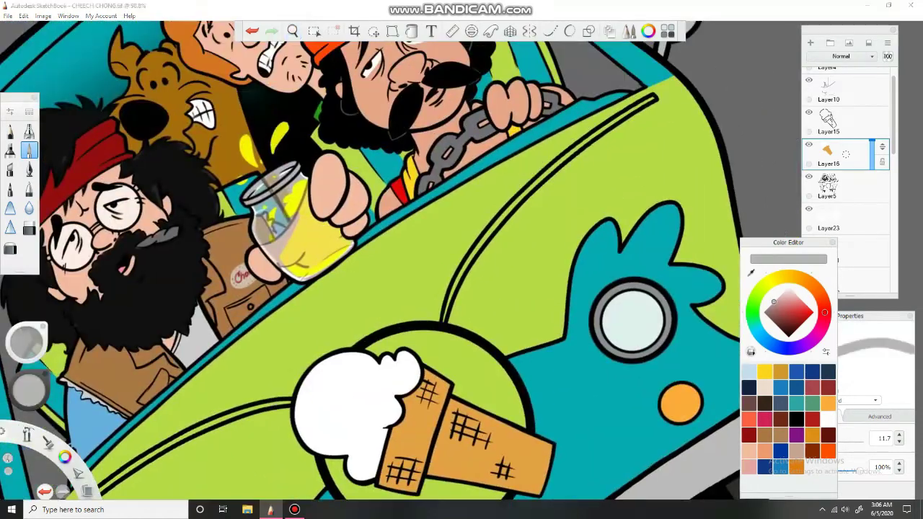
pyautogui.click(855, 253)
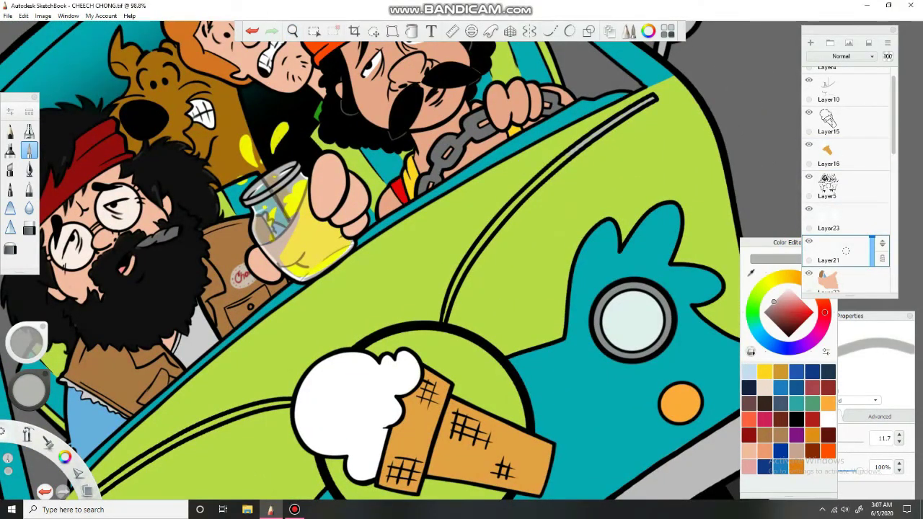
pyautogui.moveTo(354, 404); pyautogui.dragTo(519, 267)
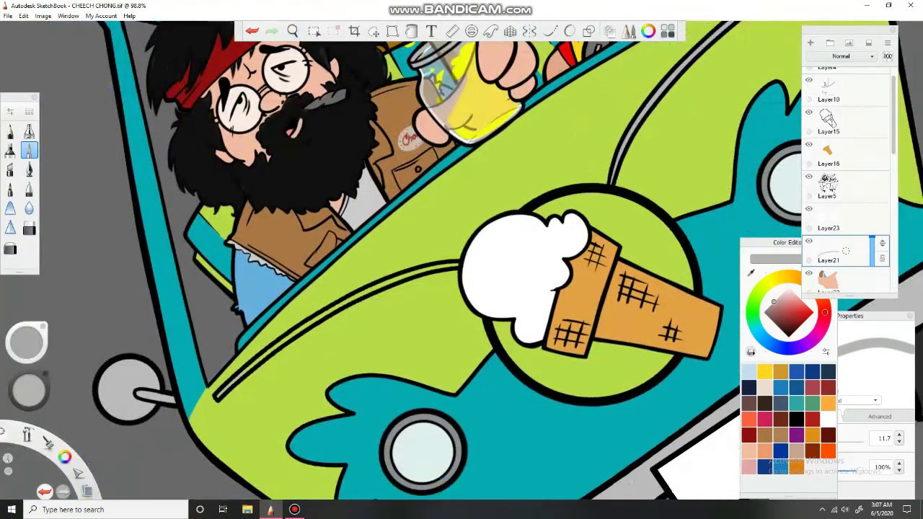
pyautogui.moveTo(28, 390); pyautogui.dragTo(40, 402)
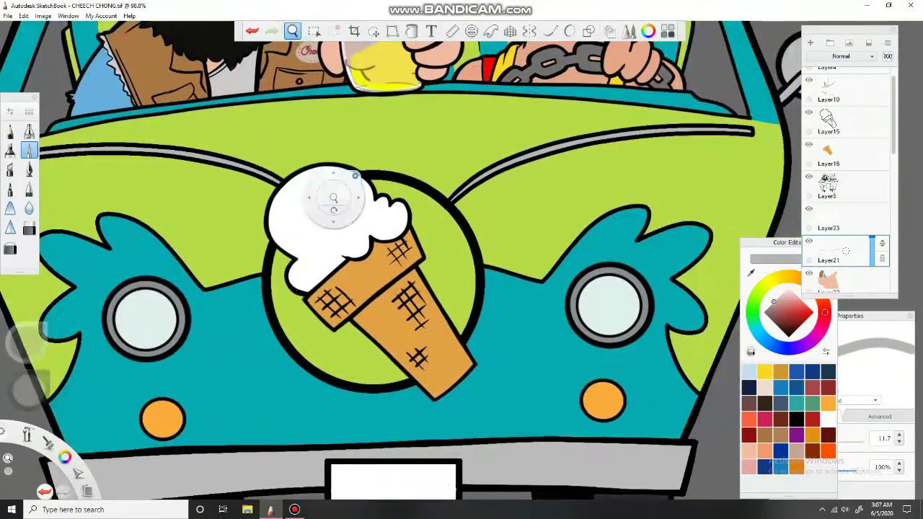
# - Paint the circle behind the ice cream cone dusty pink on Layer21
pyautogui.click(837, 153)
pyautogui.click(788, 304)
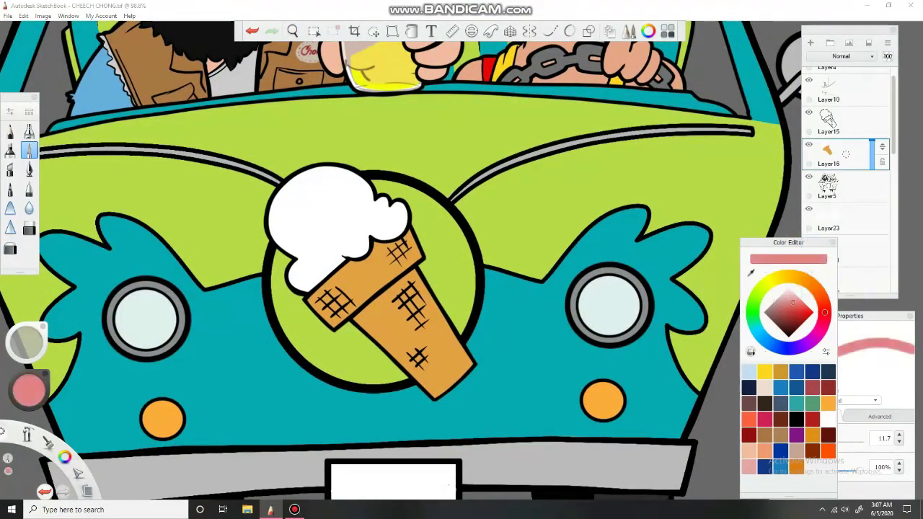
pyautogui.moveTo(432, 263)
pyautogui.mouseDown()
pyautogui.moveTo(407, 199)
pyautogui.moveTo(371, 177)
pyautogui.moveTo(397, 193)
pyautogui.moveTo(462, 332)
pyautogui.moveTo(473, 277)
pyautogui.moveTo(436, 261)
pyautogui.moveTo(411, 198)
pyautogui.mouseUp()
pyautogui.hotkey('ctrl', 'z')
pyautogui.click(862, 252)
pyautogui.moveTo(447, 227); pyautogui.dragTo(462, 271)
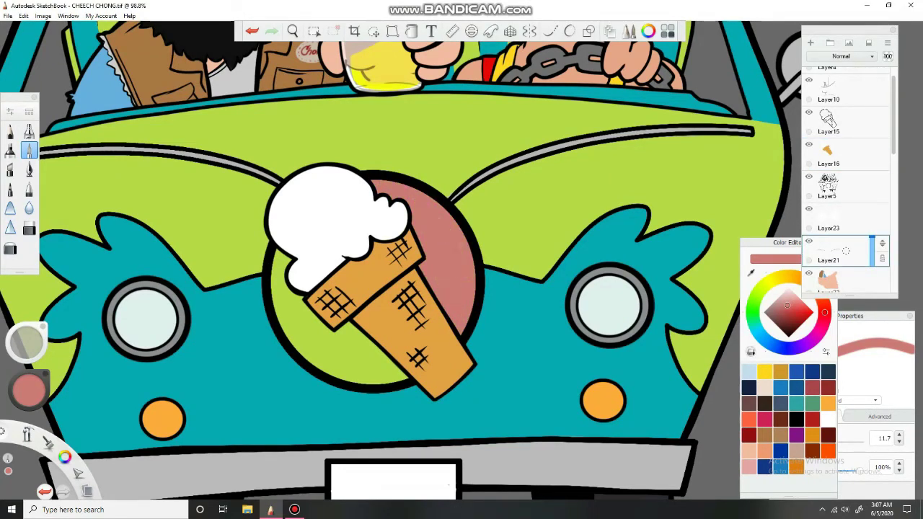
pyautogui.moveTo(281, 252)
pyautogui.mouseDown()
pyautogui.moveTo(296, 300)
pyautogui.moveTo(400, 379)
pyautogui.moveTo(296, 348)
pyautogui.moveTo(342, 372)
pyautogui.moveTo(390, 361)
pyautogui.mouseUp()
# - Add a new layer above Layer4 with opacity 22 and choose black as the shading colour
pyautogui.press('space')
pyautogui.moveTo(390, 203); pyautogui.dragTo(392, 325)
pyautogui.scroll(2, 848, 181)
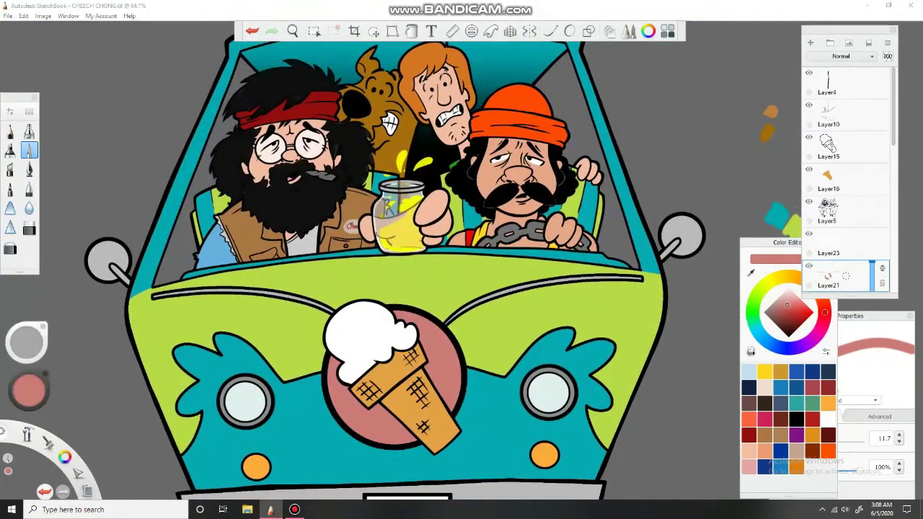
pyautogui.click(837, 83)
pyautogui.click(796, 419)
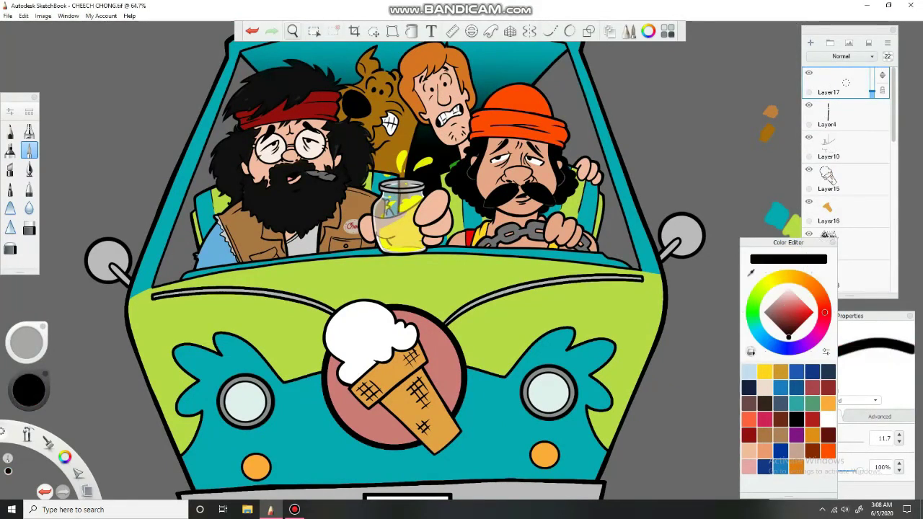
pyautogui.scroll(4, 433, 145)
pyautogui.hotkey('ctrl', 's')
# - Shade the fingers on both sides of the jar on Layer17 with the Inking Pen at size 3.5
pyautogui.click(29, 168)
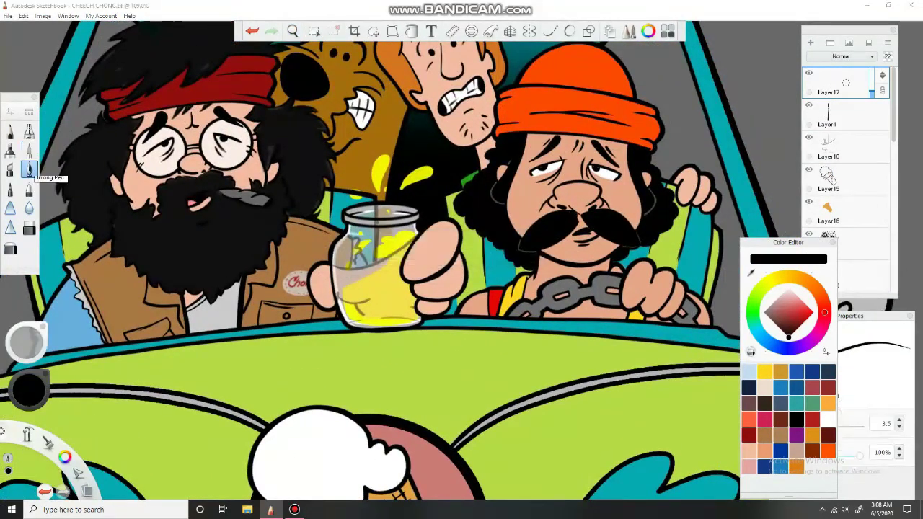
pyautogui.moveTo(432, 233)
pyautogui.mouseDown()
pyautogui.moveTo(426, 265)
pyautogui.moveTo(459, 296)
pyautogui.moveTo(420, 276)
pyautogui.mouseUp()
pyautogui.hotkey('ctrl', 's')
pyautogui.moveTo(421, 258); pyautogui.dragTo(447, 313)
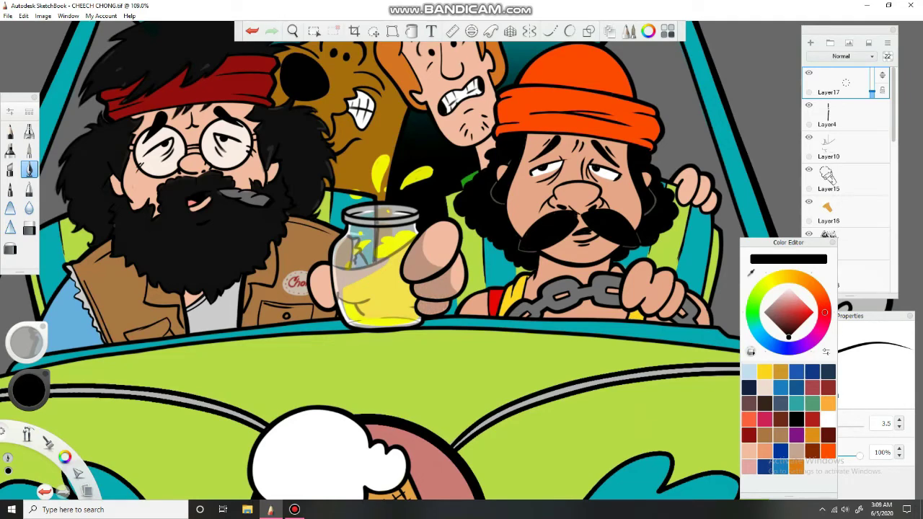
pyautogui.moveTo(312, 274); pyautogui.dragTo(331, 306)
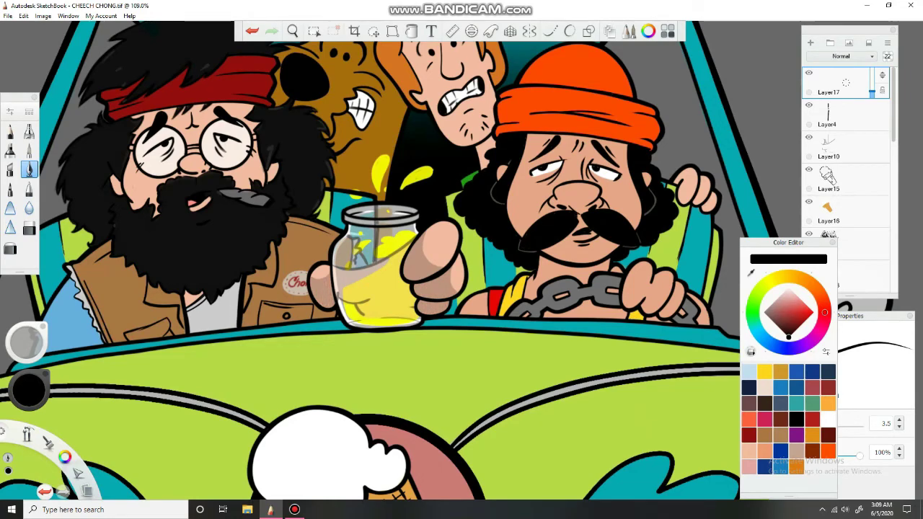
# - Shade the driver's face, nose, neck and the fingers gripping the chain wheel with translucent black on Layer17
pyautogui.moveTo(379, 263); pyautogui.dragTo(382, 426)
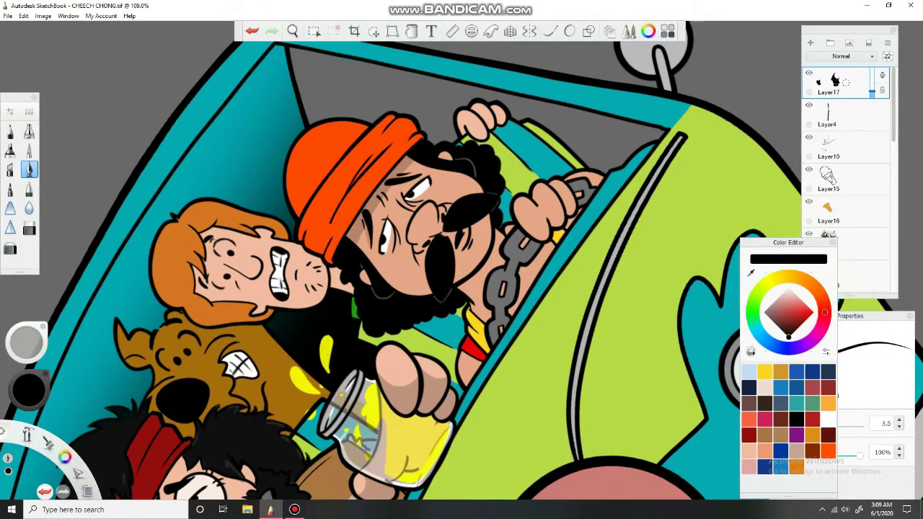
pyautogui.moveTo(398, 218); pyautogui.dragTo(388, 248)
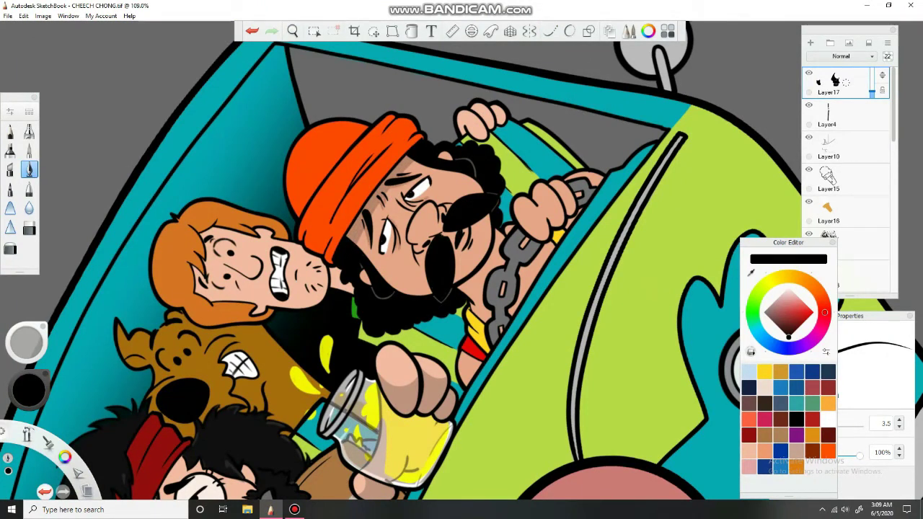
pyautogui.moveTo(434, 204)
pyautogui.mouseDown()
pyautogui.moveTo(419, 243)
pyautogui.moveTo(468, 251)
pyautogui.mouseUp()
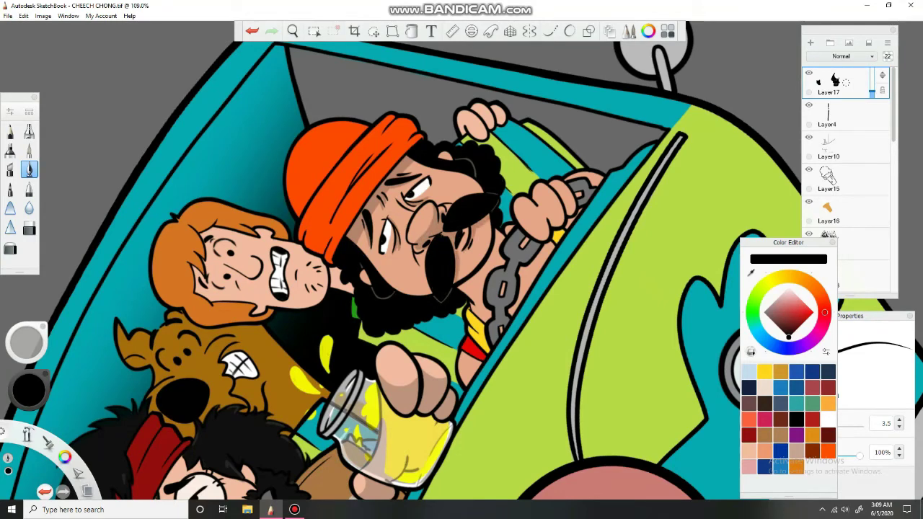
pyautogui.click(549, 31)
pyautogui.press('Escape')
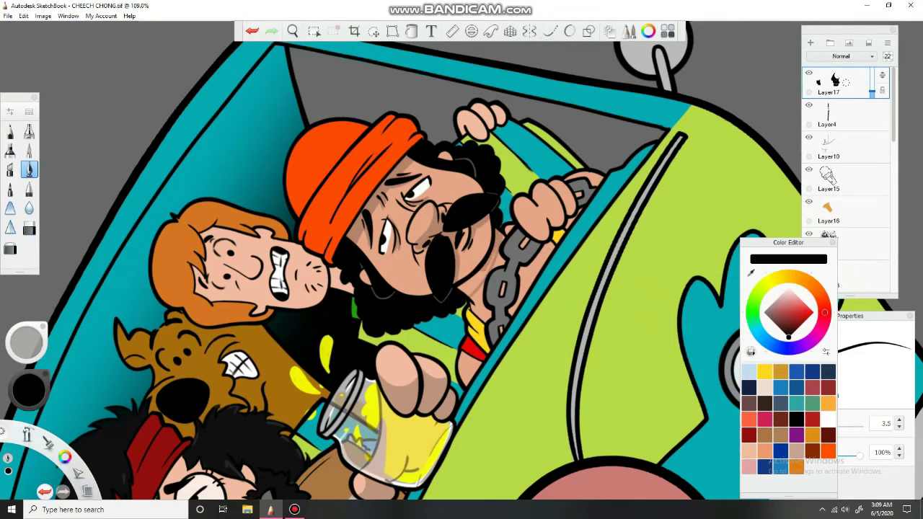
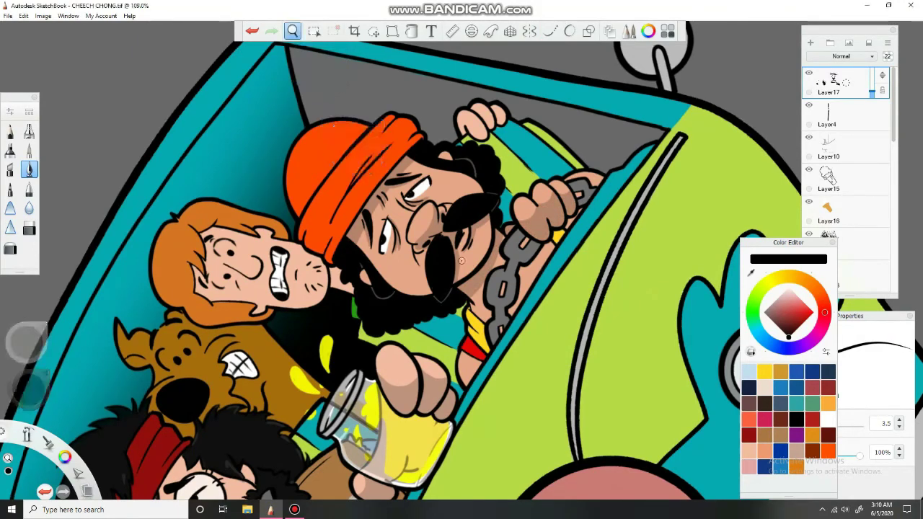
# - Shade the driver's chest behind the chain wheel and the fingers gripping the seat back on Layer17
pyautogui.moveTo(542, 231); pyautogui.dragTo(522, 200)
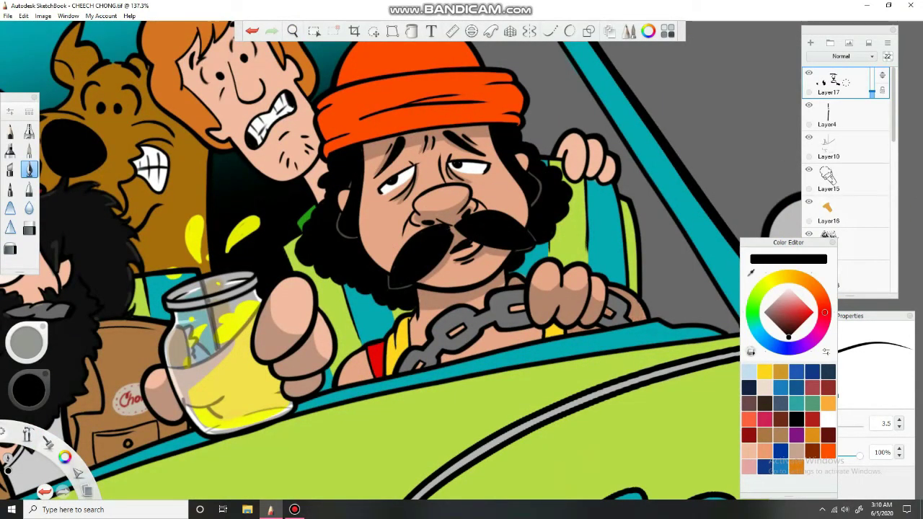
pyautogui.moveTo(502, 345); pyautogui.dragTo(535, 329)
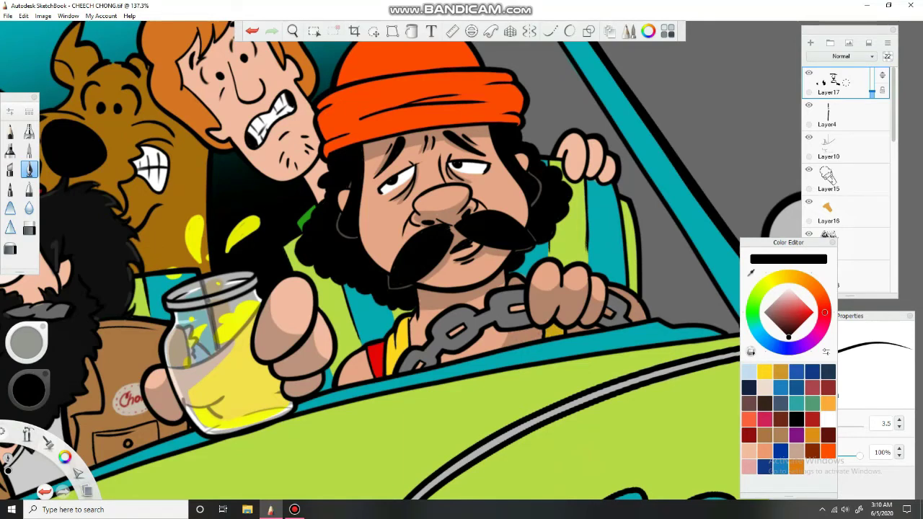
pyautogui.moveTo(577, 174)
pyautogui.mouseDown()
pyautogui.moveTo(596, 162)
pyautogui.moveTo(591, 171)
pyautogui.moveTo(608, 175)
pyautogui.mouseUp()
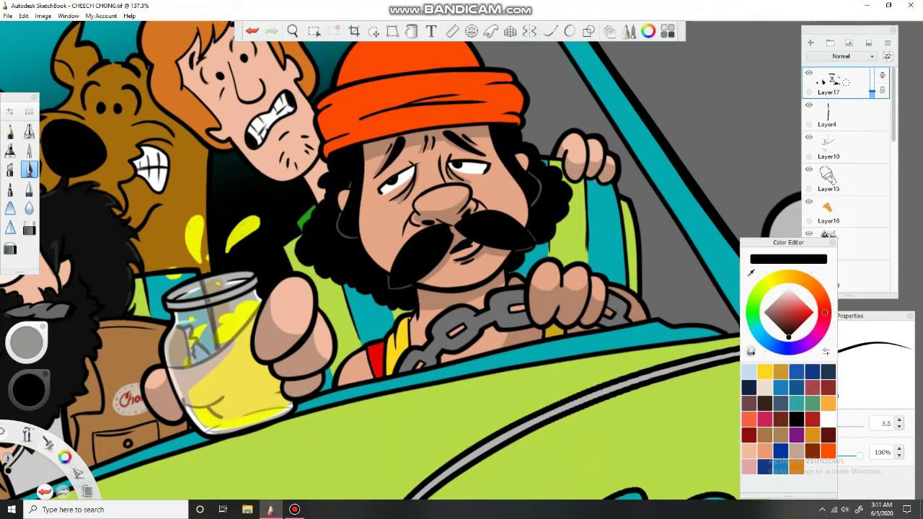
# - Shade the crown and folded brim of the driver's orange beanie with translucent black on Layer17
pyautogui.moveTo(26, 342); pyautogui.dragTo(44, 317)
pyautogui.moveTo(397, 157)
pyautogui.mouseDown()
pyautogui.moveTo(427, 179)
pyautogui.moveTo(361, 219)
pyautogui.mouseUp()
pyautogui.moveTo(401, 178); pyautogui.dragTo(322, 251)
pyautogui.moveTo(366, 221); pyautogui.dragTo(296, 313)
pyautogui.moveTo(318, 252)
pyautogui.mouseDown()
pyautogui.moveTo(286, 310)
pyautogui.moveTo(299, 290)
pyautogui.mouseUp()
pyautogui.moveTo(310, 221); pyautogui.dragTo(264, 281)
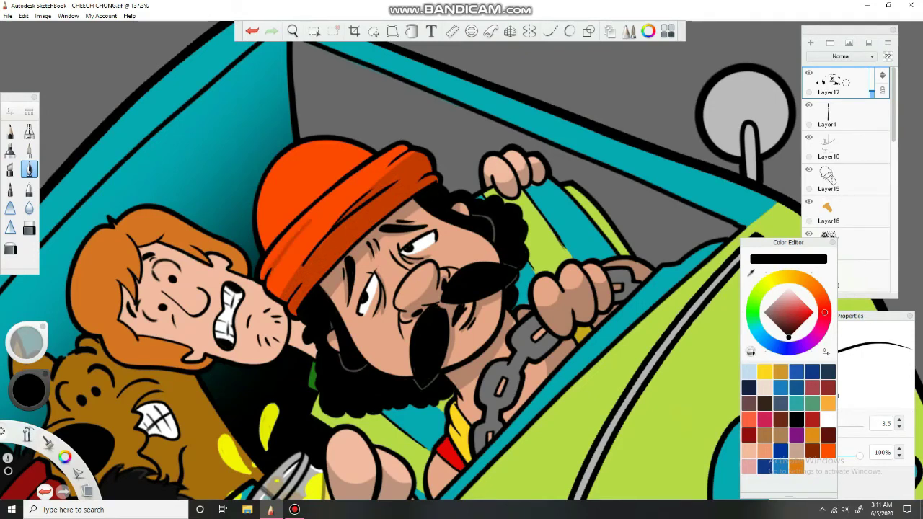
pyautogui.moveTo(287, 168)
pyautogui.mouseDown()
pyautogui.moveTo(268, 225)
pyautogui.moveTo(281, 227)
pyautogui.mouseUp()
pyautogui.moveTo(265, 188)
pyautogui.mouseDown()
pyautogui.moveTo(262, 250)
pyautogui.moveTo(277, 236)
pyautogui.mouseUp()
pyautogui.moveTo(328, 128); pyautogui.dragTo(373, 153)
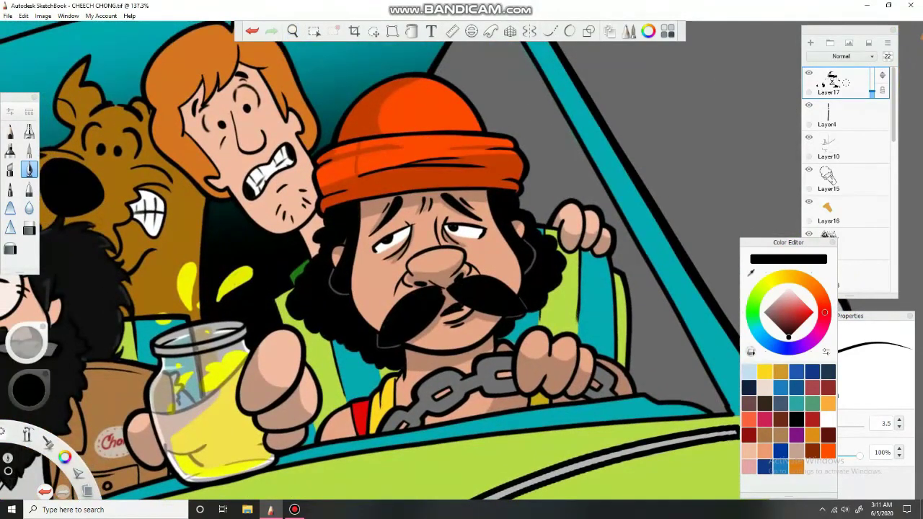
pyautogui.moveTo(322, 185)
pyautogui.mouseDown()
pyautogui.moveTo(333, 163)
pyautogui.moveTo(353, 157)
pyautogui.moveTo(311, 164)
pyautogui.moveTo(506, 144)
pyautogui.mouseUp()
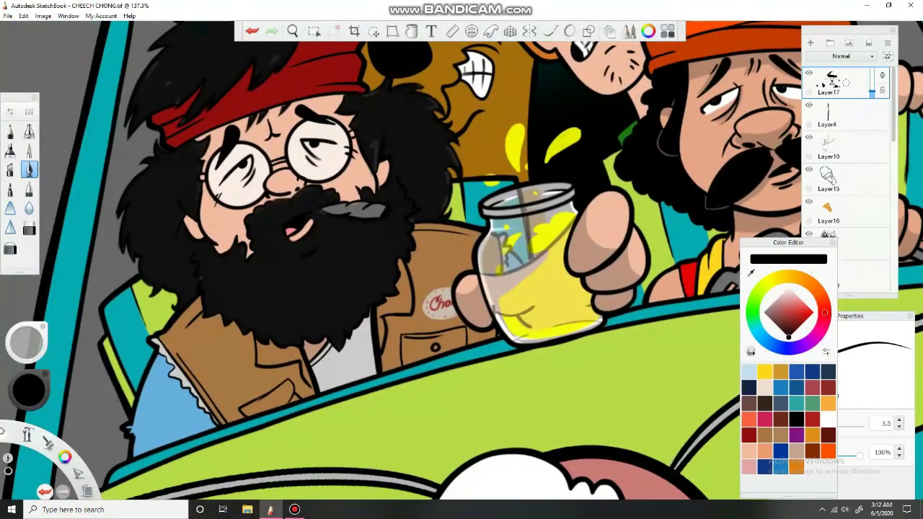
# - Shade the grey shirt below the beard and the brown vest beside the name patch on Layer17
pyautogui.moveTo(315, 371); pyautogui.dragTo(371, 335)
pyautogui.moveTo(314, 365); pyautogui.dragTo(363, 334)
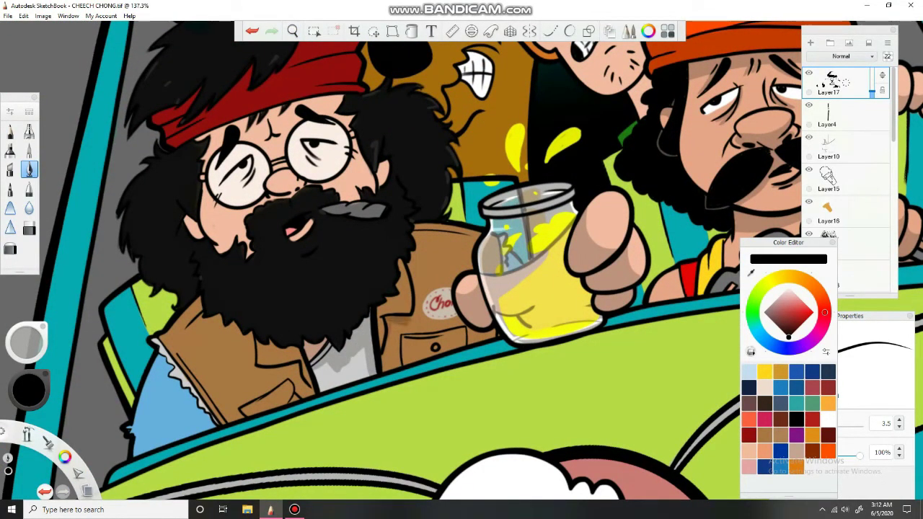
pyautogui.click(294, 509)
pyautogui.click(294, 510)
pyautogui.moveTo(422, 246); pyautogui.dragTo(430, 279)
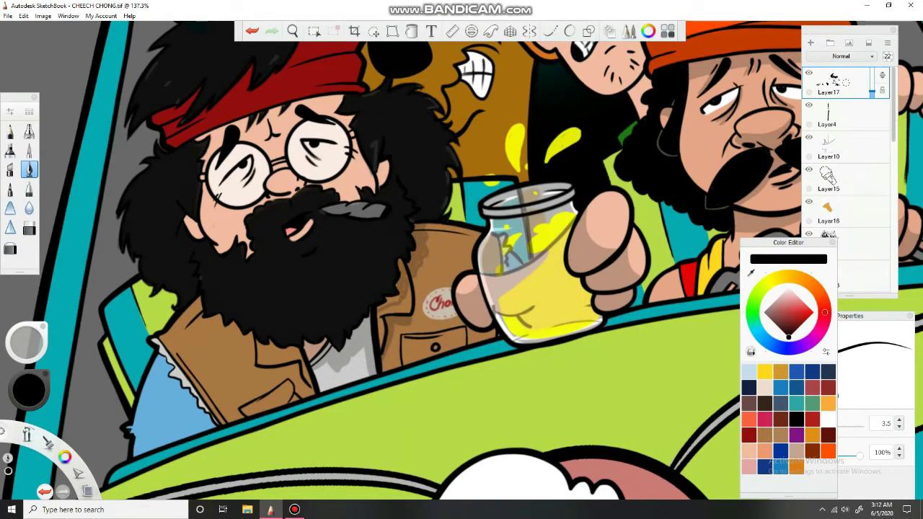
# - Shade the other side of the brown vest along the beard's lower edge and collar on Layer17
pyautogui.moveTo(193, 323)
pyautogui.mouseDown()
pyautogui.moveTo(296, 359)
pyautogui.moveTo(268, 357)
pyautogui.mouseUp()
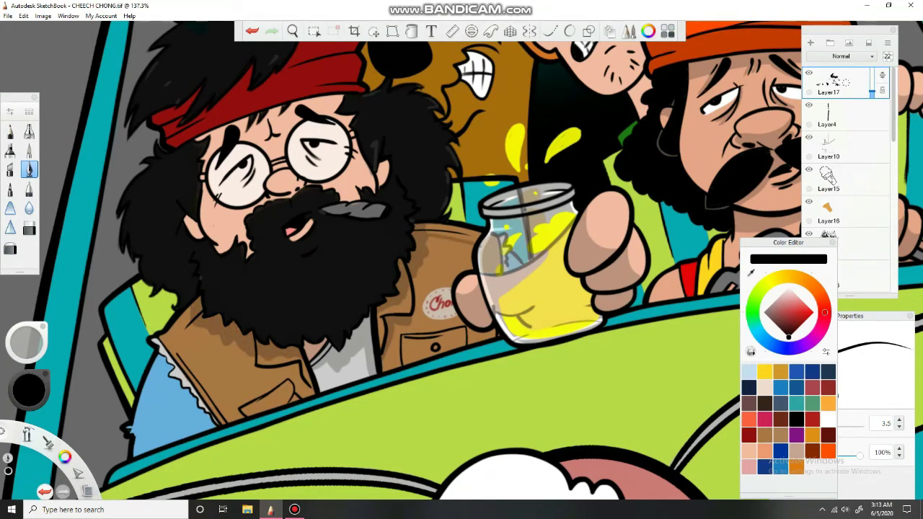
pyautogui.hotkey('ctrl', 'z')
pyautogui.hotkey('ctrl', 'y')
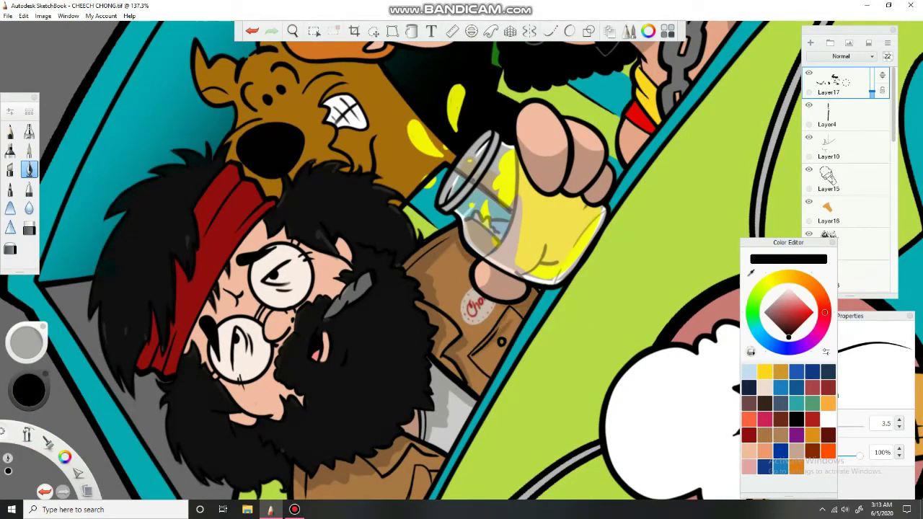
pyautogui.moveTo(327, 199)
pyautogui.mouseDown()
pyautogui.moveTo(383, 161)
pyautogui.moveTo(390, 166)
pyautogui.mouseUp()
pyautogui.hotkey('ctrl', 'z')
pyautogui.hotkey('ctrl', 'y')
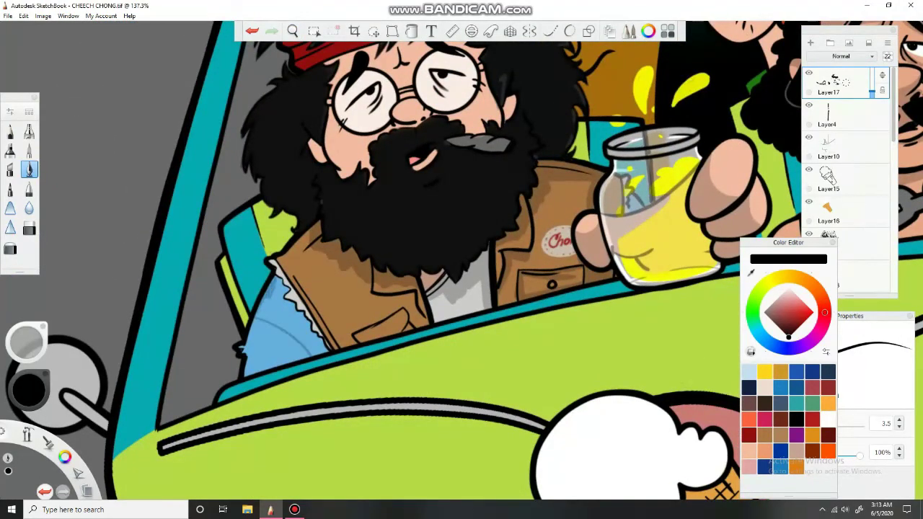
# - Shade the light blue sleeve beside the frayed armhole and the folds around the vest pocket on Layer17
pyautogui.moveTo(285, 324)
pyautogui.mouseDown()
pyautogui.moveTo(264, 299)
pyautogui.moveTo(315, 352)
pyautogui.mouseUp()
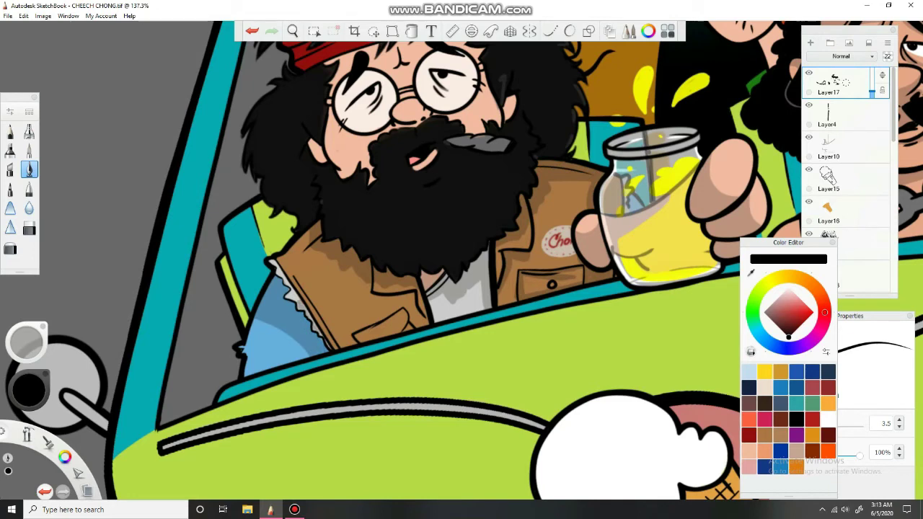
pyautogui.moveTo(372, 321); pyautogui.dragTo(415, 299)
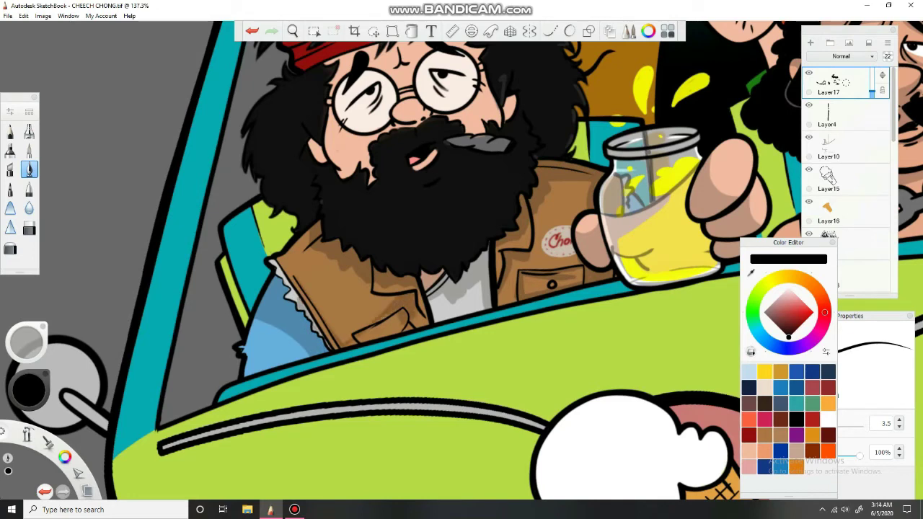
pyautogui.moveTo(368, 333); pyautogui.dragTo(400, 318)
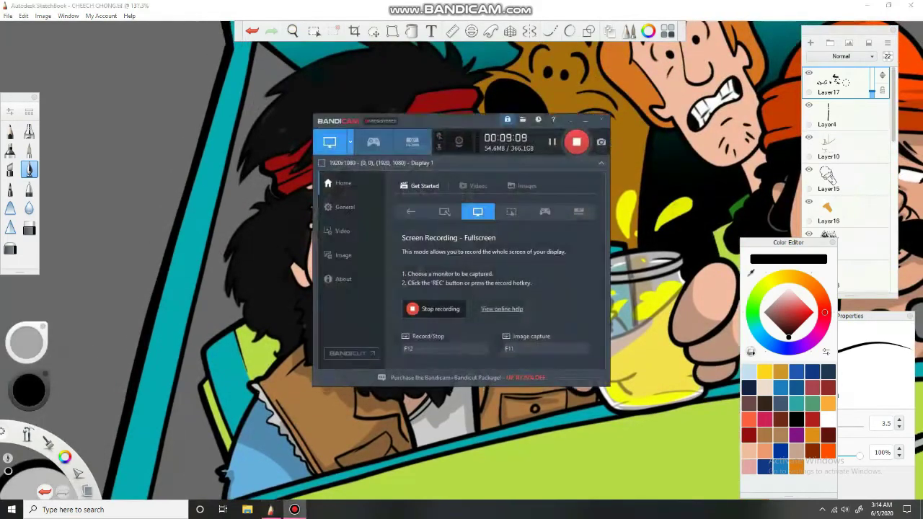
# - Shade the bearded man's forehead under the headband, his cheeks around the glasses and his ear on Layer17
pyautogui.moveTo(324, 122); pyautogui.dragTo(324, 221)
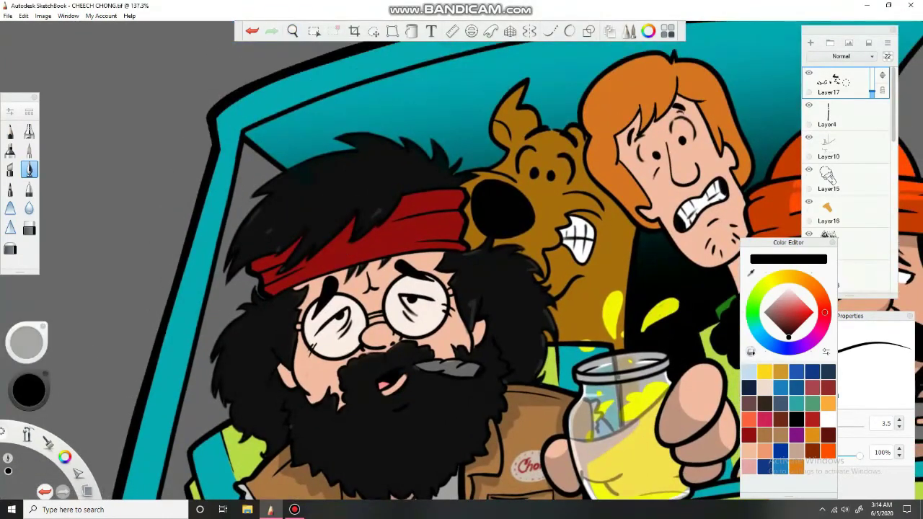
pyautogui.moveTo(408, 255); pyautogui.dragTo(359, 254)
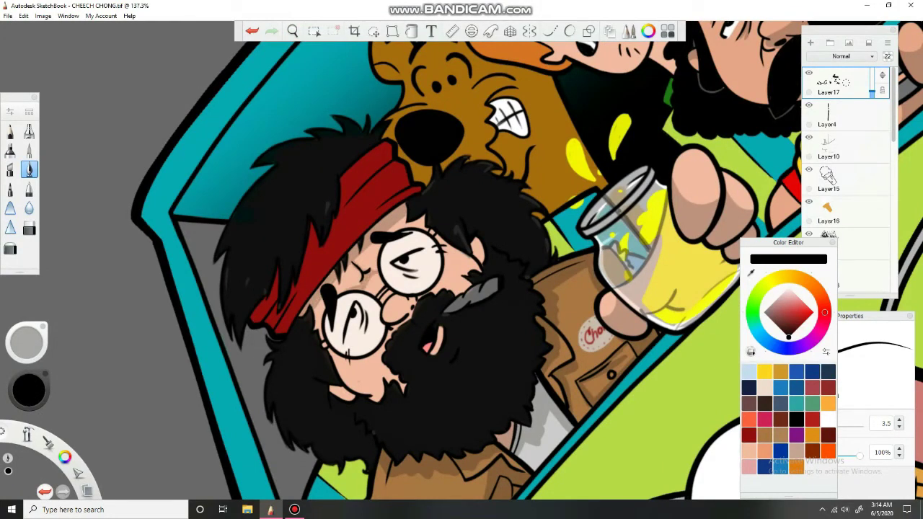
pyautogui.moveTo(324, 132); pyautogui.dragTo(422, 72)
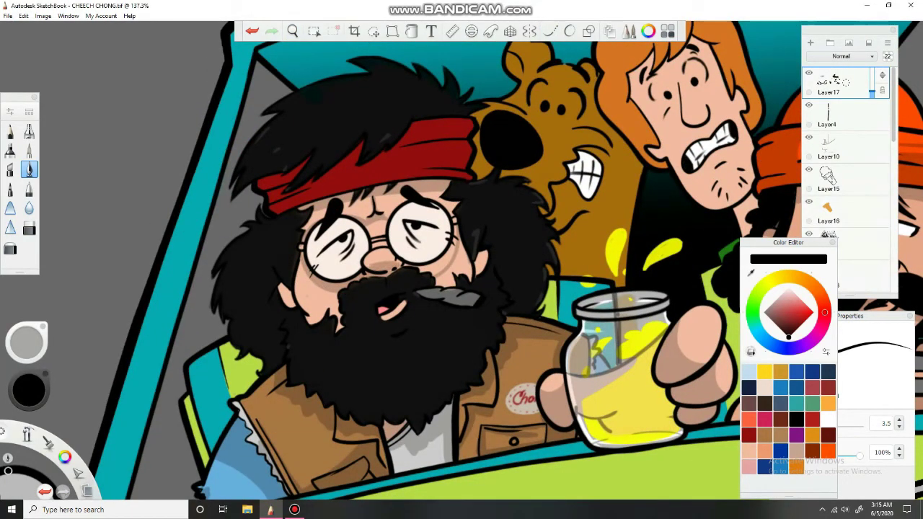
pyautogui.moveTo(432, 268); pyautogui.dragTo(454, 230)
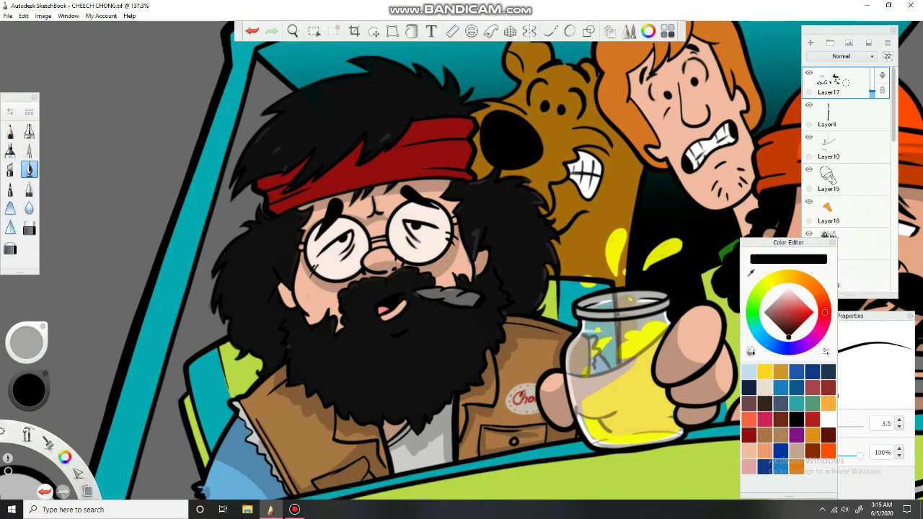
pyautogui.moveTo(317, 322); pyautogui.dragTo(296, 263)
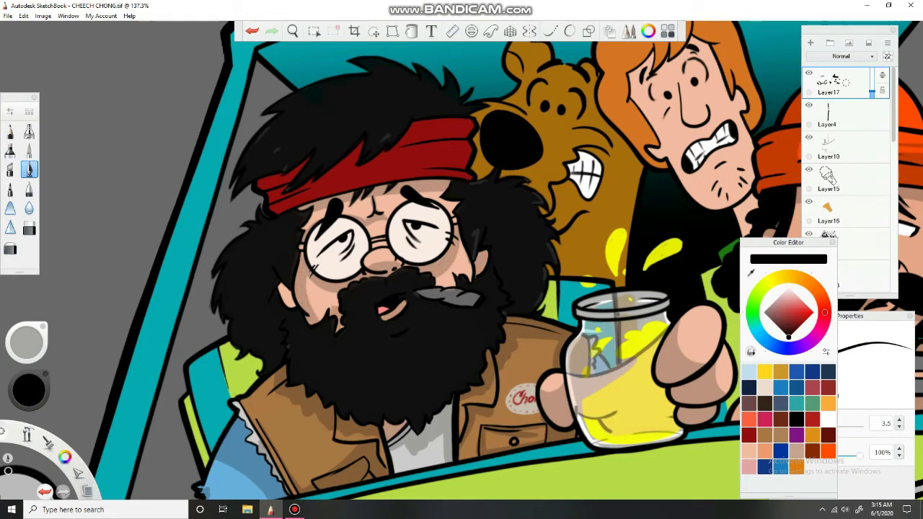
pyautogui.moveTo(292, 308); pyautogui.dragTo(280, 284)
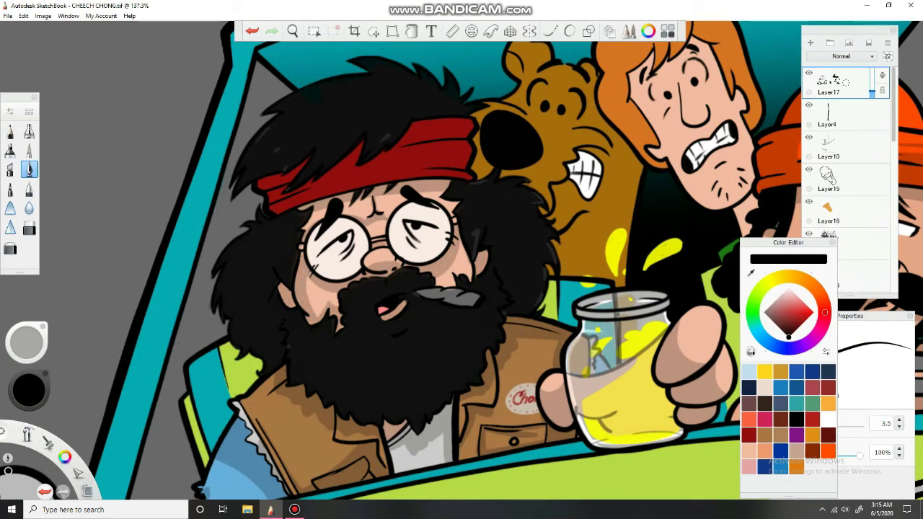
# - Paint the grey cigarette in the bearded man's mouth white on Layer21
pyautogui.scroll(-4, 848, 158)
pyautogui.click(837, 184)
pyautogui.click(828, 419)
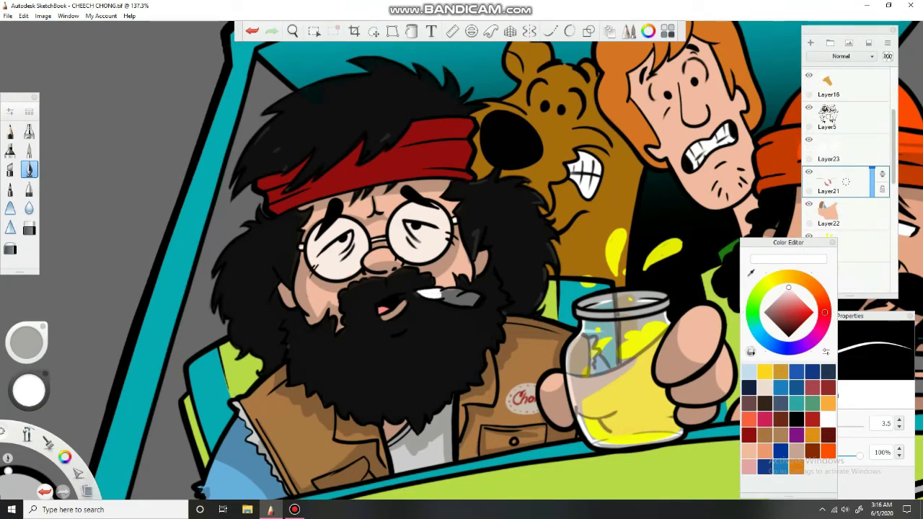
pyautogui.moveTo(440, 291)
pyautogui.mouseDown()
pyautogui.moveTo(464, 293)
pyautogui.moveTo(454, 302)
pyautogui.moveTo(475, 297)
pyautogui.mouseUp()
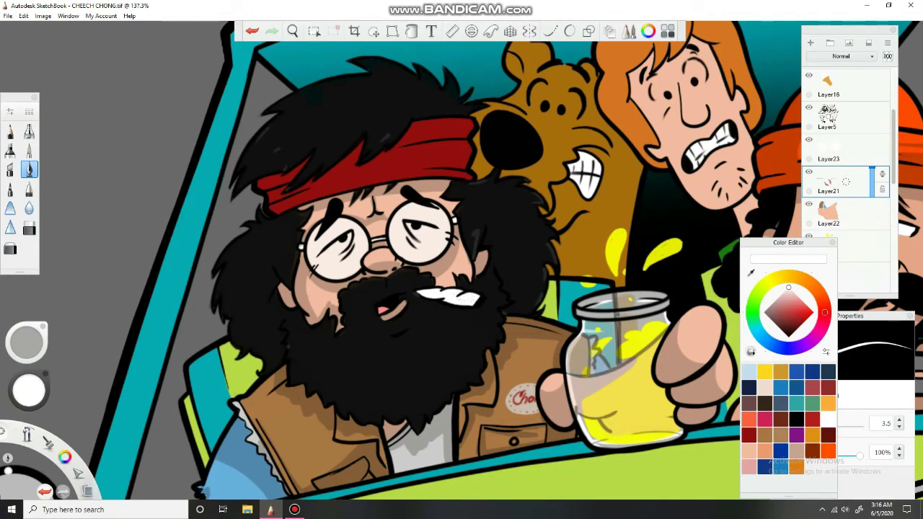
# - Paint the cigarette's tip red on a new layer above Layer5 and lower that layer's opacity to 44
pyautogui.scroll(2, 848, 159)
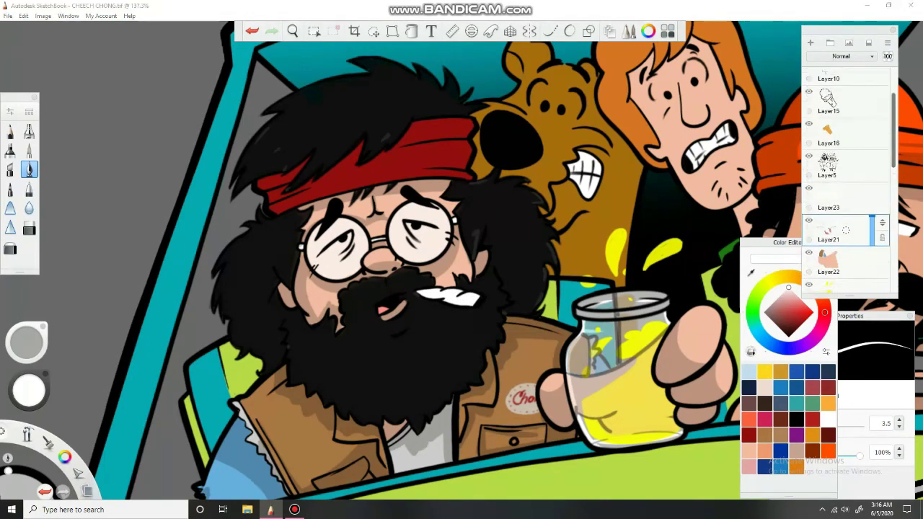
pyautogui.click(837, 167)
pyautogui.click(813, 419)
pyautogui.moveTo(478, 302); pyautogui.dragTo(483, 297)
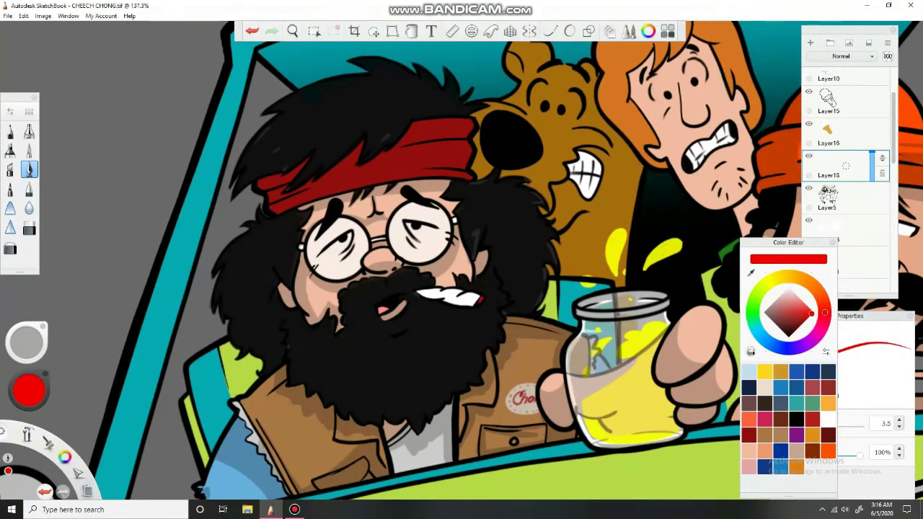
pyautogui.moveTo(874, 155); pyautogui.dragTo(873, 168)
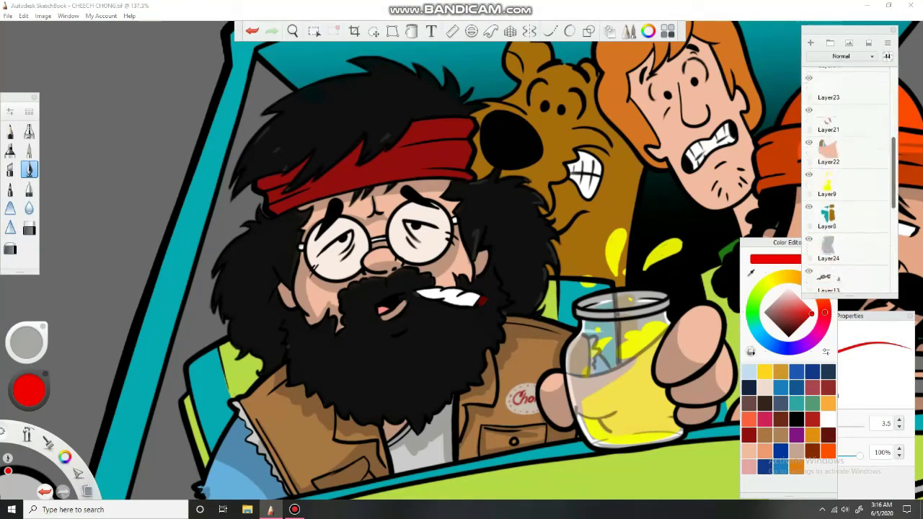
# - Shade the bearded man's red headband with black on Layer17, using the 11.7 size brush, and return to the Inking Pen
pyautogui.scroll(4, 847, 166)
pyautogui.click(837, 81)
pyautogui.moveTo(367, 281); pyautogui.dragTo(357, 160)
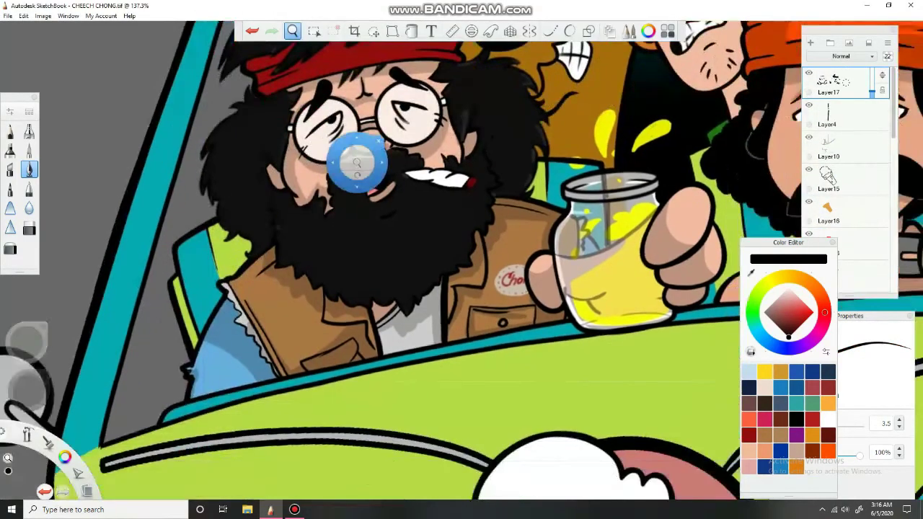
pyautogui.click(29, 149)
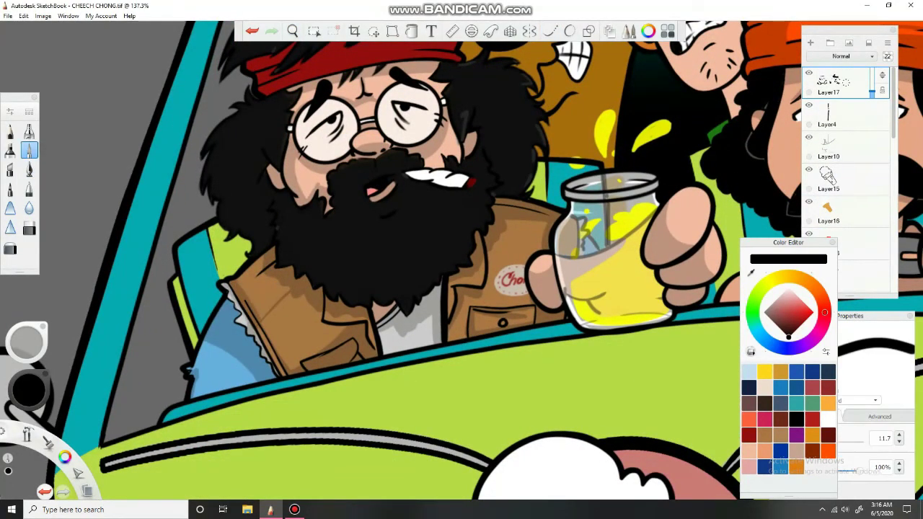
pyautogui.click(549, 32)
pyautogui.moveTo(317, 82)
pyautogui.mouseDown()
pyautogui.moveTo(340, 190)
pyautogui.moveTo(328, 259)
pyautogui.mouseUp()
pyautogui.click(29, 149)
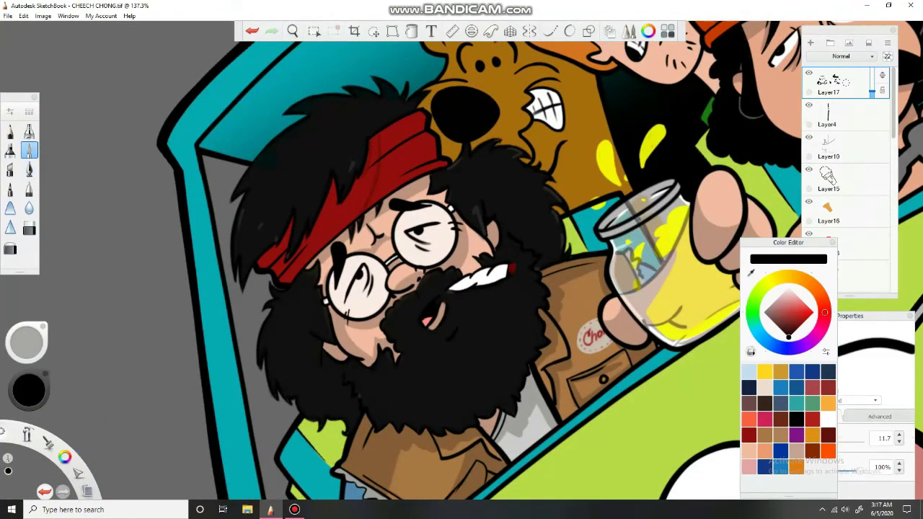
pyautogui.moveTo(324, 186)
pyautogui.mouseDown()
pyautogui.moveTo(332, 235)
pyautogui.moveTo(278, 270)
pyautogui.mouseUp()
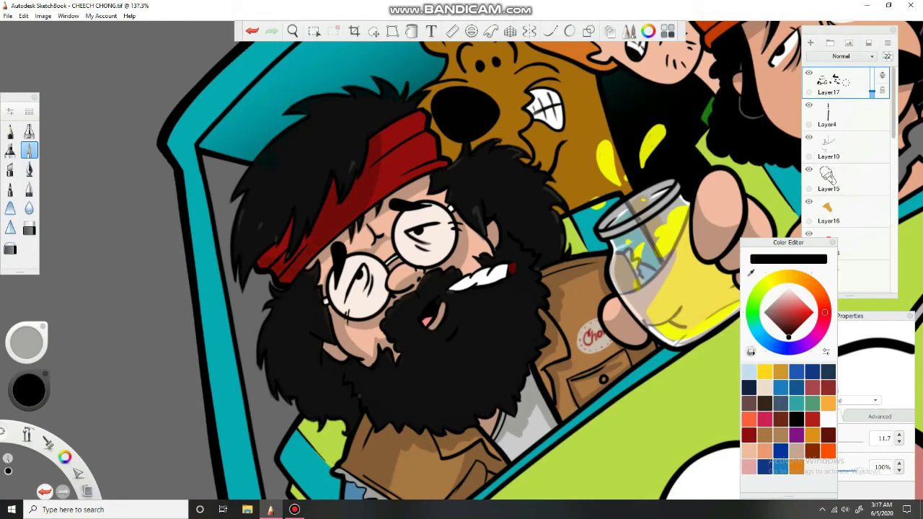
pyautogui.click(29, 169)
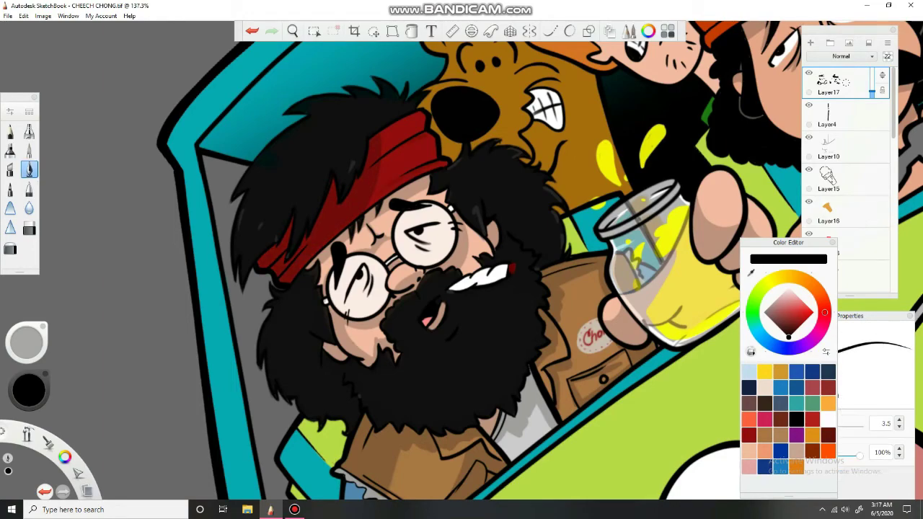
# - Shade the brown dog's neck, cheek and lower muzzle with black on Layer17, using the 11.7 size brush
pyautogui.moveTo(26, 343); pyautogui.dragTo(43, 354)
pyautogui.scroll(3, 469, 360)
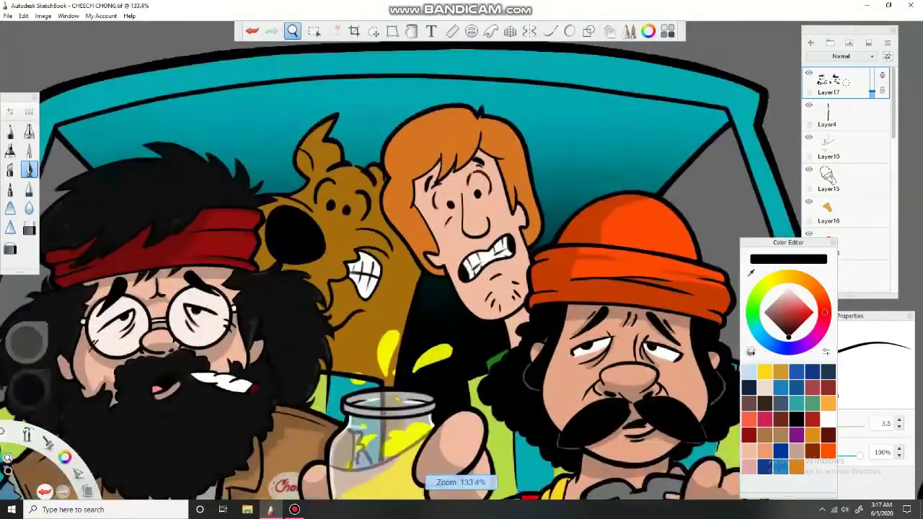
pyautogui.moveTo(396, 247); pyautogui.dragTo(420, 297)
pyautogui.click(29, 150)
pyautogui.moveTo(326, 296); pyautogui.dragTo(343, 319)
pyautogui.moveTo(342, 281); pyautogui.dragTo(390, 310)
pyautogui.moveTo(386, 266)
pyautogui.mouseDown()
pyautogui.moveTo(400, 339)
pyautogui.moveTo(375, 377)
pyautogui.mouseUp()
pyautogui.moveTo(355, 316); pyautogui.dragTo(335, 364)
# - Shade the dog's ear and the area around its brow and nose with the 3.5 size Inking Pen on Layer17
pyautogui.click(29, 169)
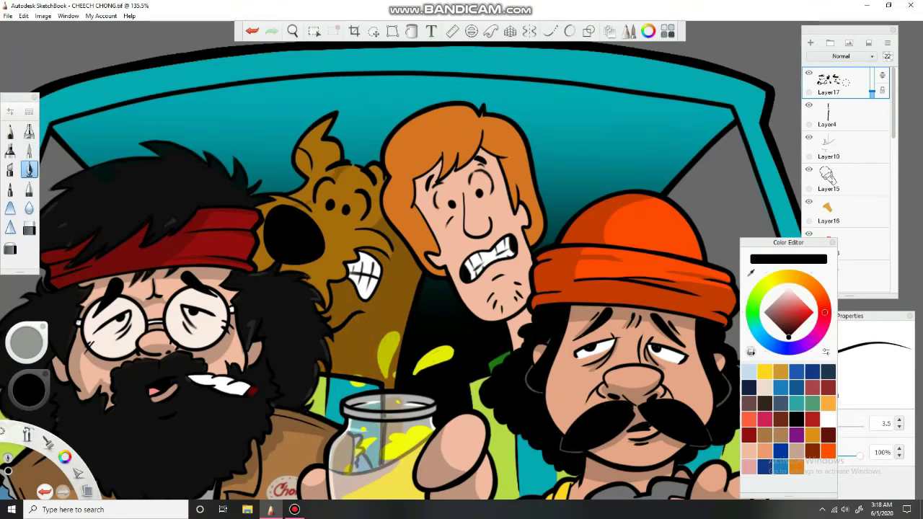
pyautogui.moveTo(330, 169)
pyautogui.mouseDown()
pyautogui.moveTo(298, 200)
pyautogui.moveTo(261, 215)
pyautogui.moveTo(266, 269)
pyautogui.mouseUp()
pyautogui.moveTo(326, 122)
pyautogui.mouseDown()
pyautogui.moveTo(310, 159)
pyautogui.moveTo(318, 170)
pyautogui.mouseUp()
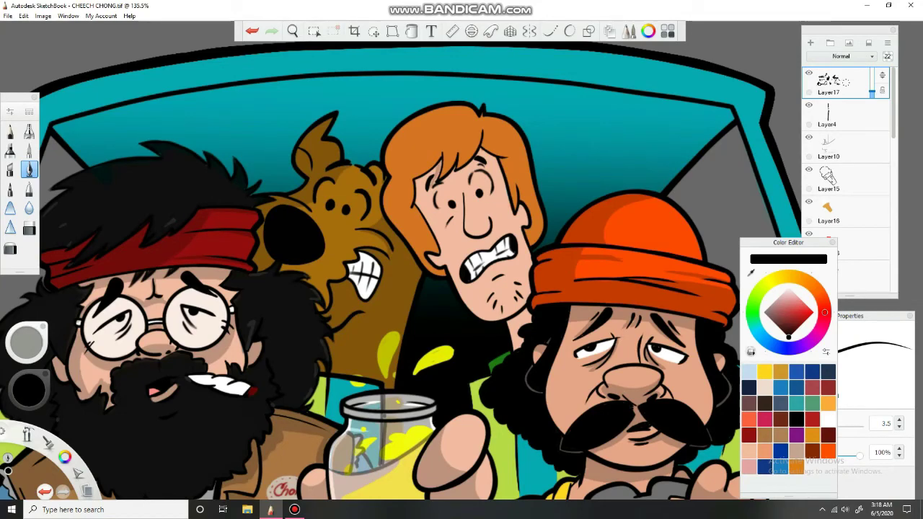
# - Shade the orange-haired man's face edges and the side locks of his hair with black on Layer17
pyautogui.moveTo(482, 150); pyautogui.dragTo(495, 161)
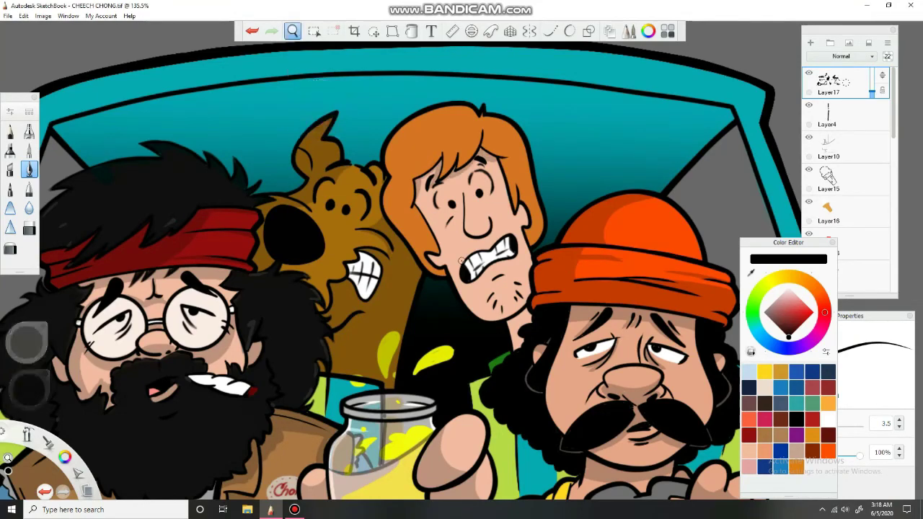
pyautogui.moveTo(433, 171); pyautogui.dragTo(470, 185)
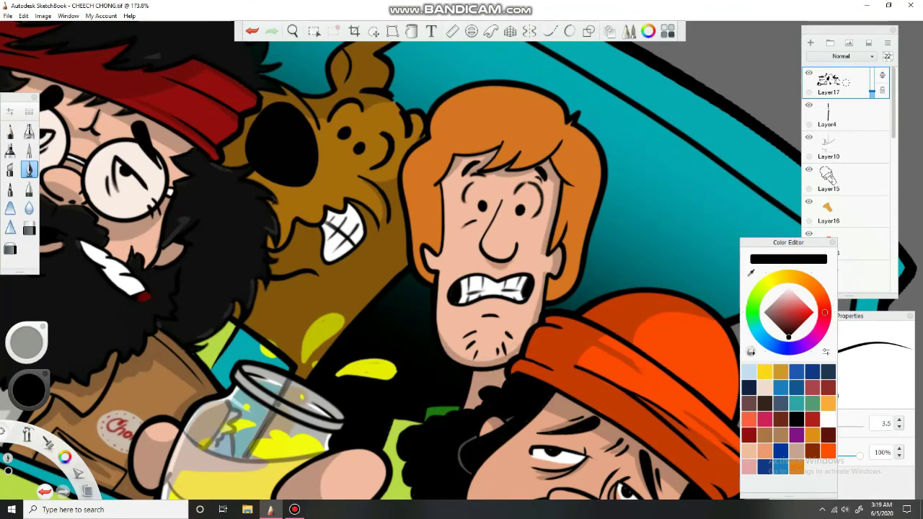
pyautogui.moveTo(465, 183)
pyautogui.mouseDown()
pyautogui.moveTo(445, 215)
pyautogui.moveTo(446, 235)
pyautogui.mouseUp()
pyautogui.moveTo(411, 203)
pyautogui.mouseDown()
pyautogui.moveTo(432, 240)
pyautogui.moveTo(417, 264)
pyautogui.mouseUp()
pyautogui.moveTo(593, 190); pyautogui.dragTo(560, 244)
pyautogui.moveTo(586, 212); pyautogui.dragTo(569, 266)
pyautogui.moveTo(586, 227); pyautogui.dragTo(550, 299)
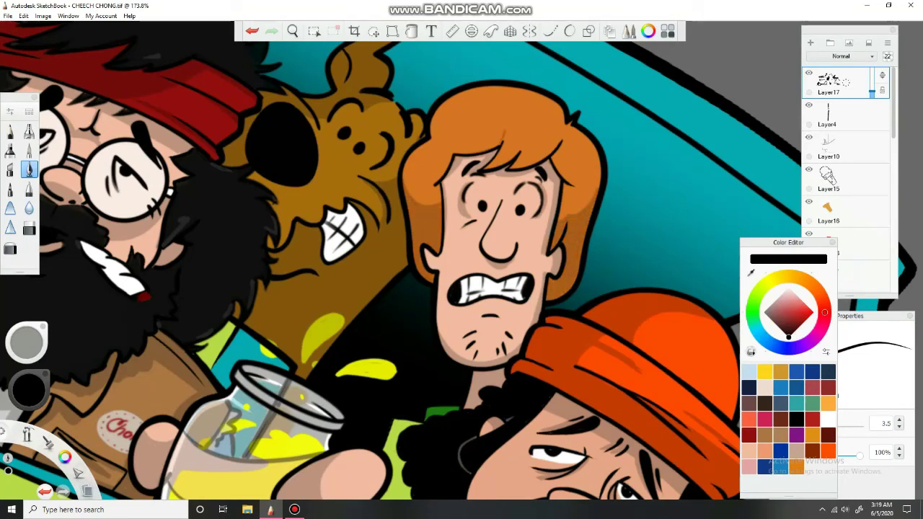
# - Add thin black shadows to the orange-haired man's fringe and the hair around his forehead on Layer17
pyautogui.moveTo(509, 127); pyautogui.dragTo(487, 167)
pyautogui.moveTo(508, 121); pyautogui.dragTo(498, 168)
pyautogui.moveTo(555, 144)
pyautogui.mouseDown()
pyautogui.moveTo(514, 169)
pyautogui.moveTo(553, 184)
pyautogui.mouseUp()
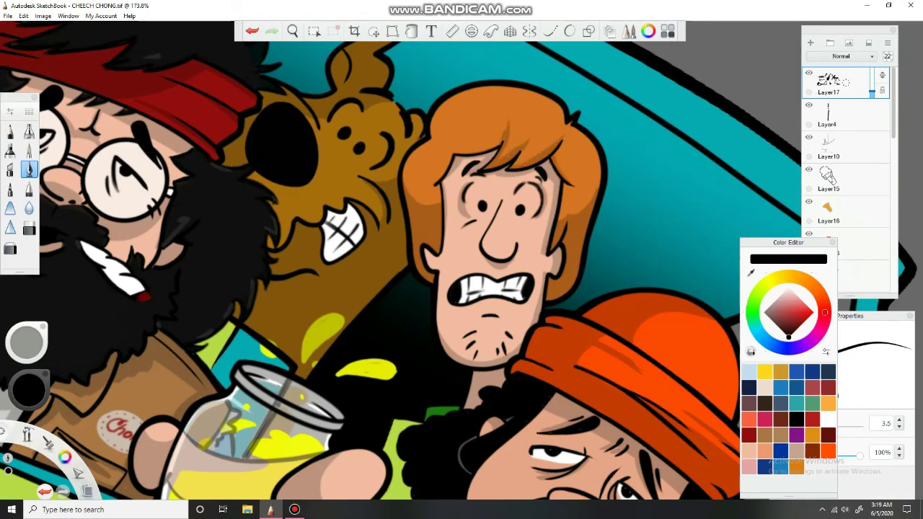
pyautogui.moveTo(498, 142); pyautogui.dragTo(452, 153)
pyautogui.moveTo(309, 63); pyautogui.dragTo(264, 295)
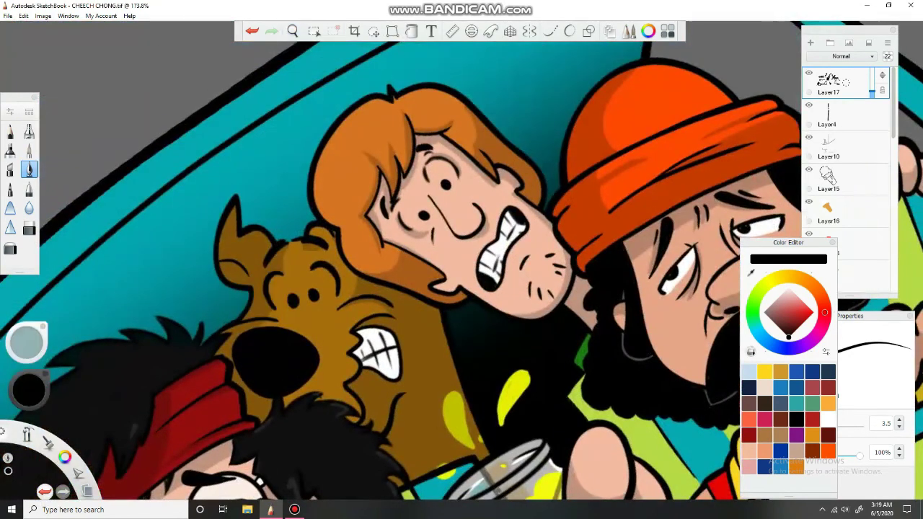
pyautogui.click(412, 157)
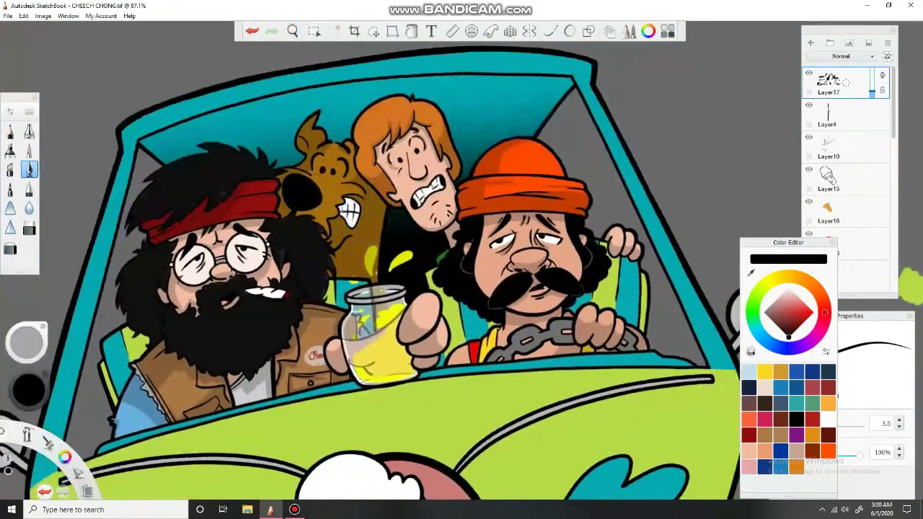
# - Move the yellow liquid's Layer9 directly above Layer5 and set its opacity to 80
pyautogui.hotkey('ctrl', 'z')
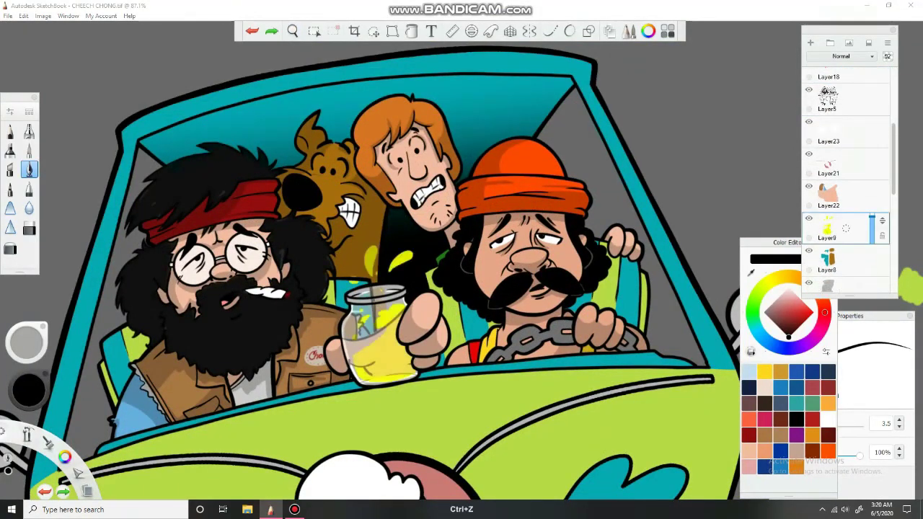
pyautogui.hotkey('ctrl', 'y')
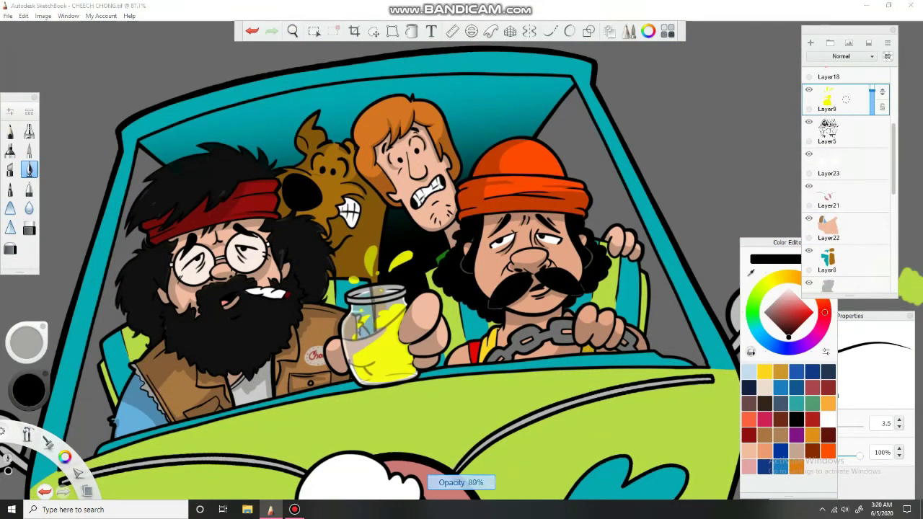
pyautogui.hotkey('ctrl', 'y')
pyautogui.scroll(-3, 462, 259)
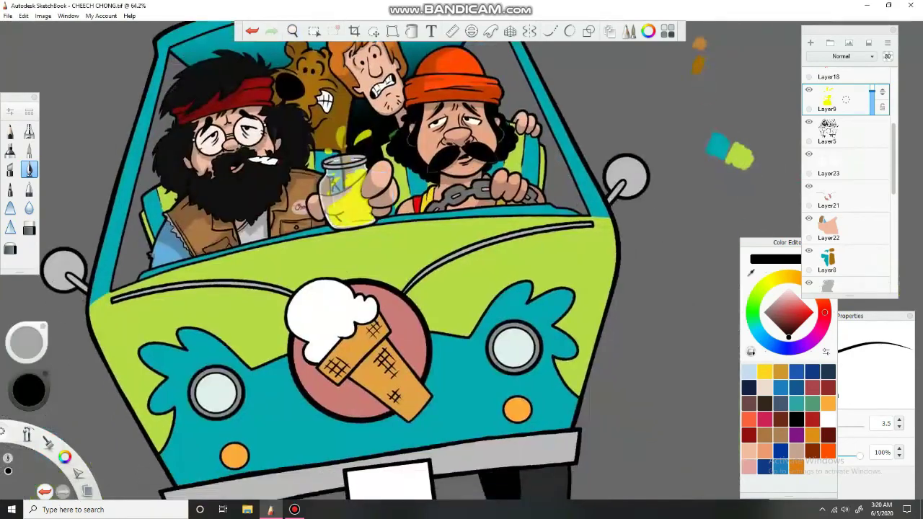
pyautogui.scroll(-2, 462, 260)
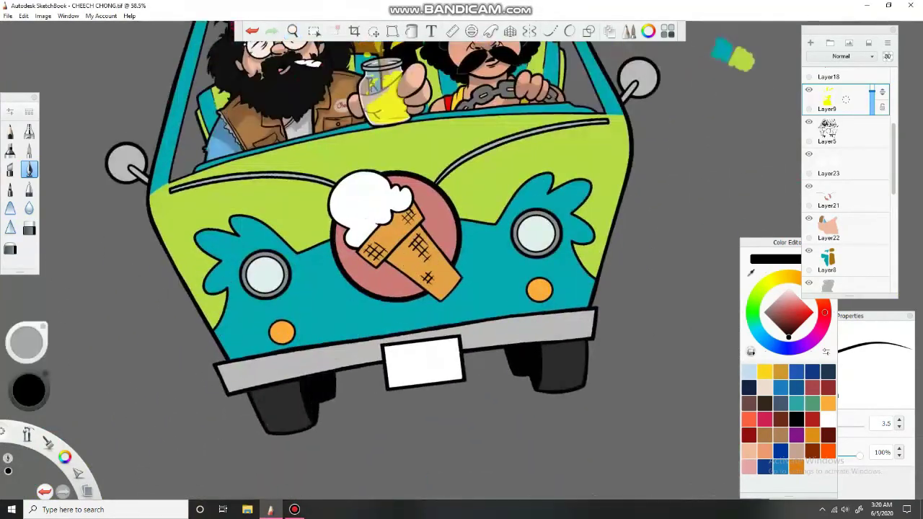
# - Shade the van's front tyres with black on Layer17, finishing with the 11.7 size brush
pyautogui.moveTo(310, 62); pyautogui.dragTo(387, 322)
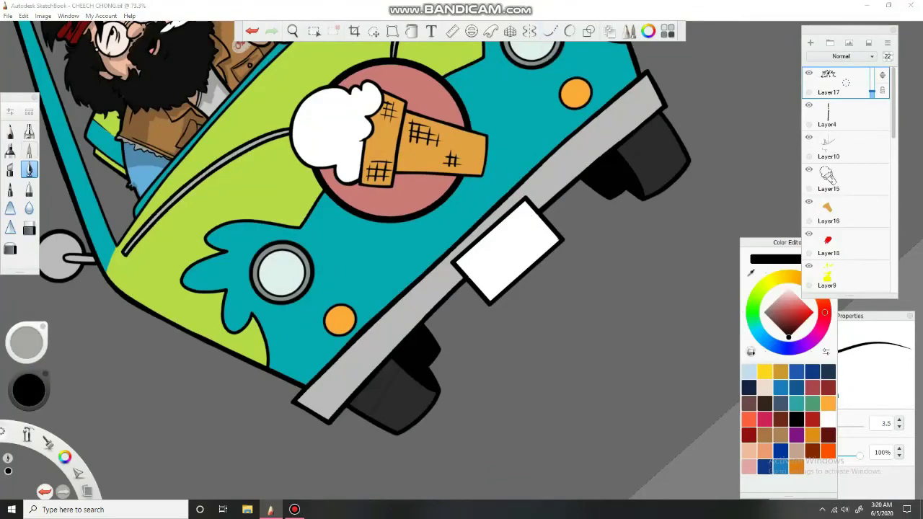
pyautogui.click(29, 149)
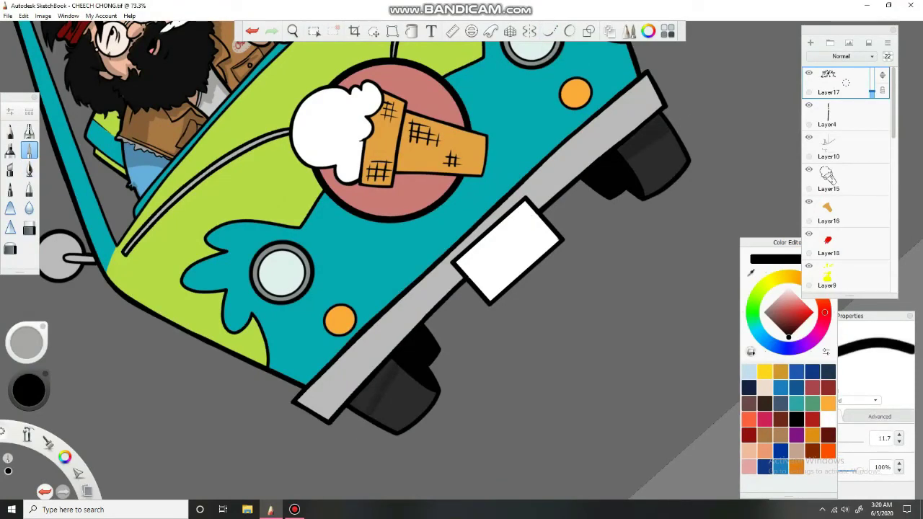
pyautogui.moveTo(316, 116); pyautogui.dragTo(426, 33)
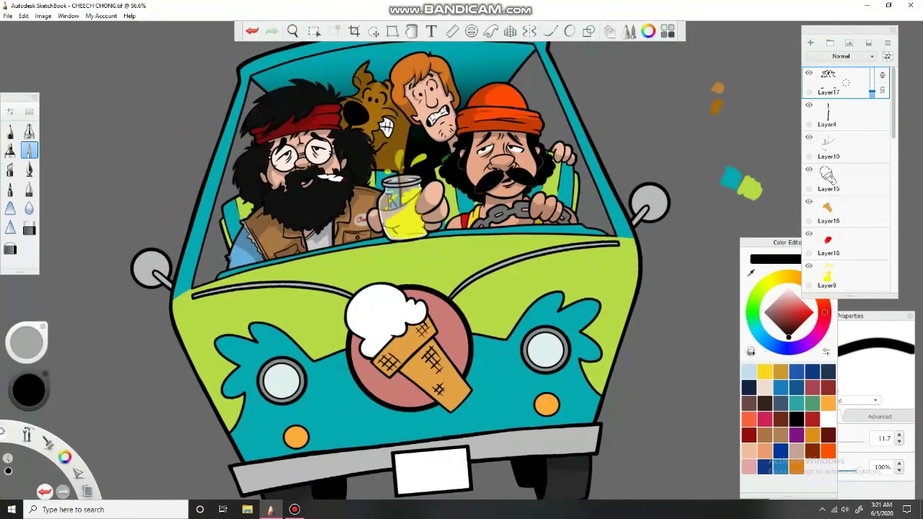
# - Add white highlights to the grey chain steering wheel on Layer23, using the 3.5 size Inking Pen
pyautogui.scroll(-3, 846, 180)
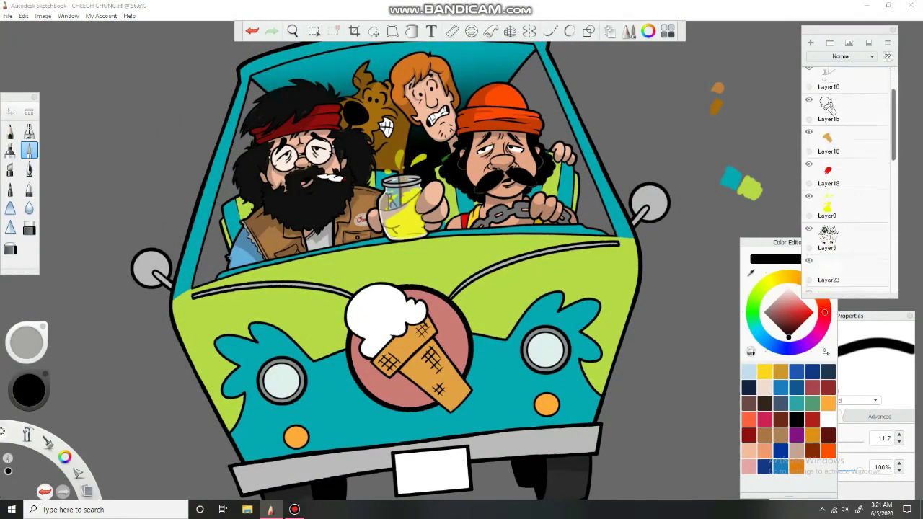
pyautogui.scroll(-3, 845, 180)
pyautogui.click(846, 173)
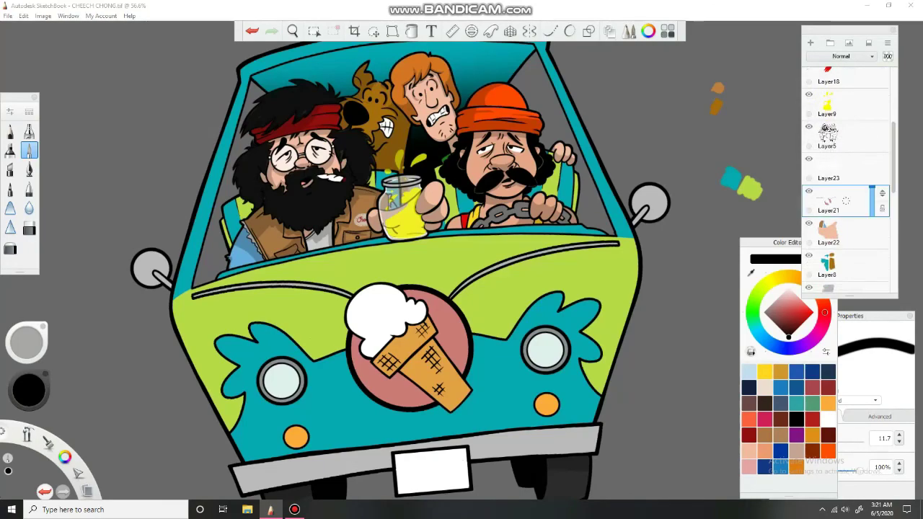
pyautogui.moveTo(454, 264); pyautogui.dragTo(570, 385)
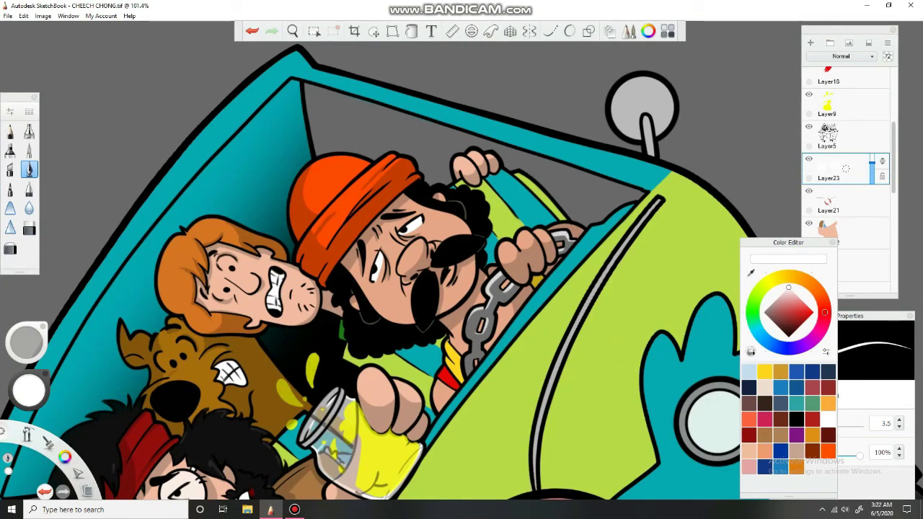
pyautogui.moveTo(462, 231); pyautogui.dragTo(481, 202)
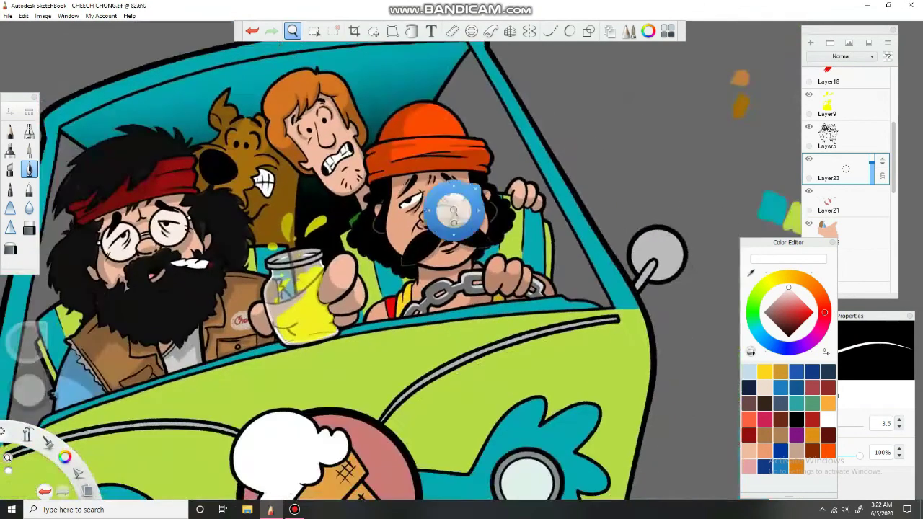
# - Add white highlights to the figures' skin and hair on Layer19 at opacity 34, using the stroke smoothing tool at 46
pyautogui.moveTo(26, 342); pyautogui.dragTo(40, 328)
pyautogui.click(550, 31)
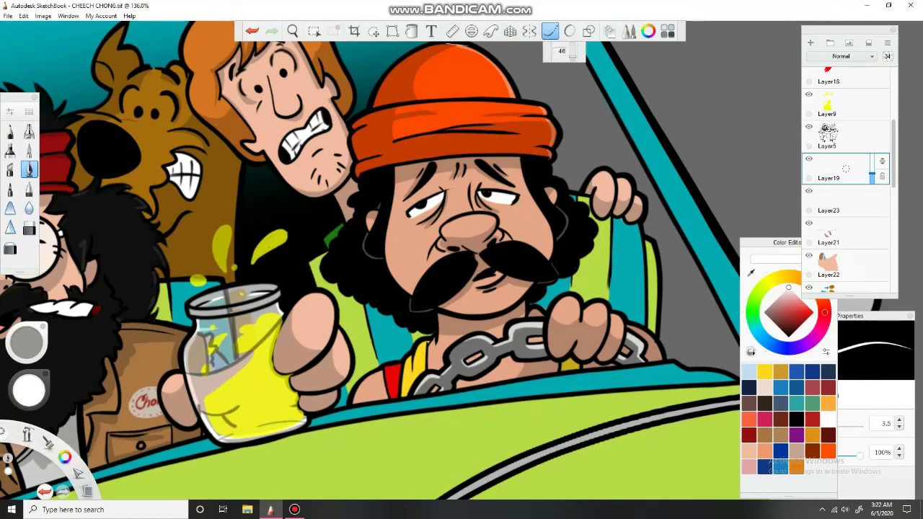
pyautogui.press('Escape')
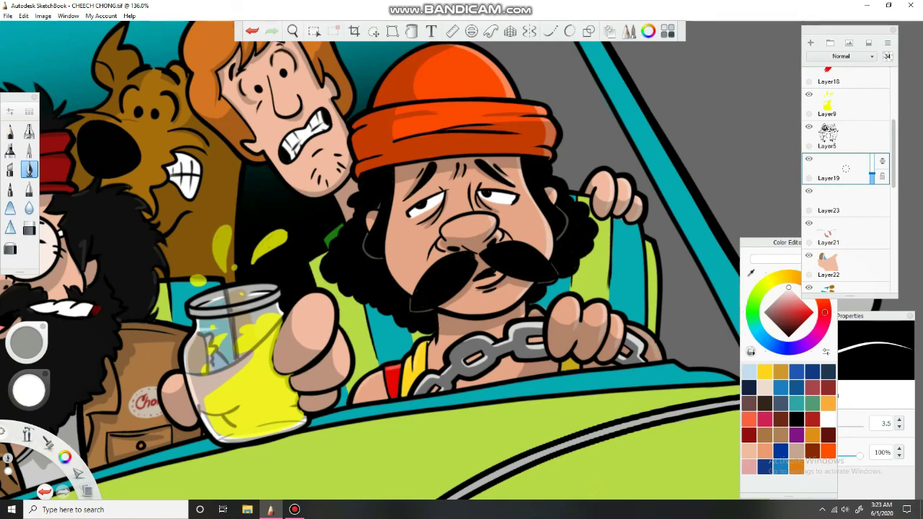
pyautogui.moveTo(311, 120); pyautogui.dragTo(292, 160)
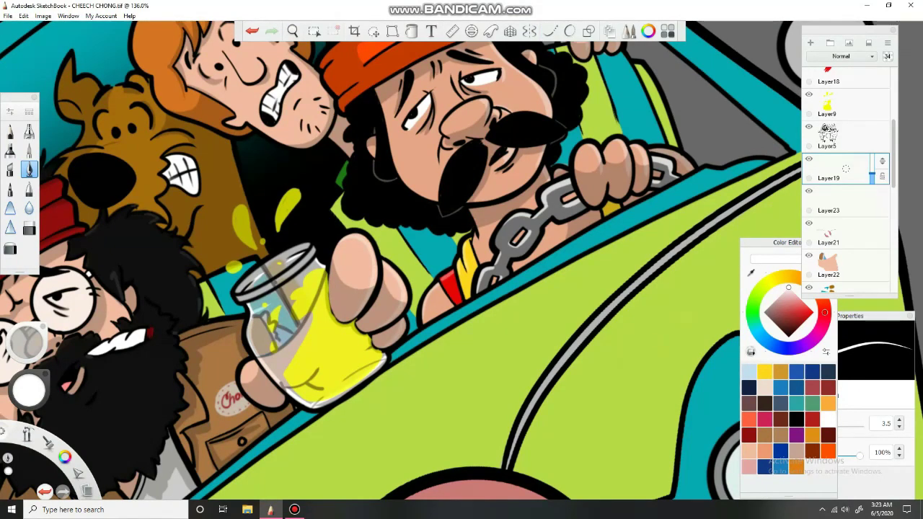
pyautogui.moveTo(412, 242); pyautogui.dragTo(391, 189)
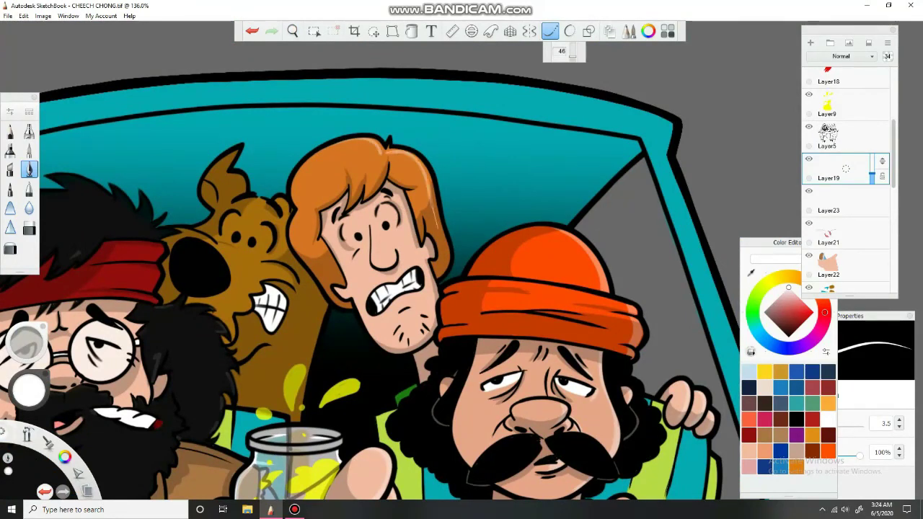